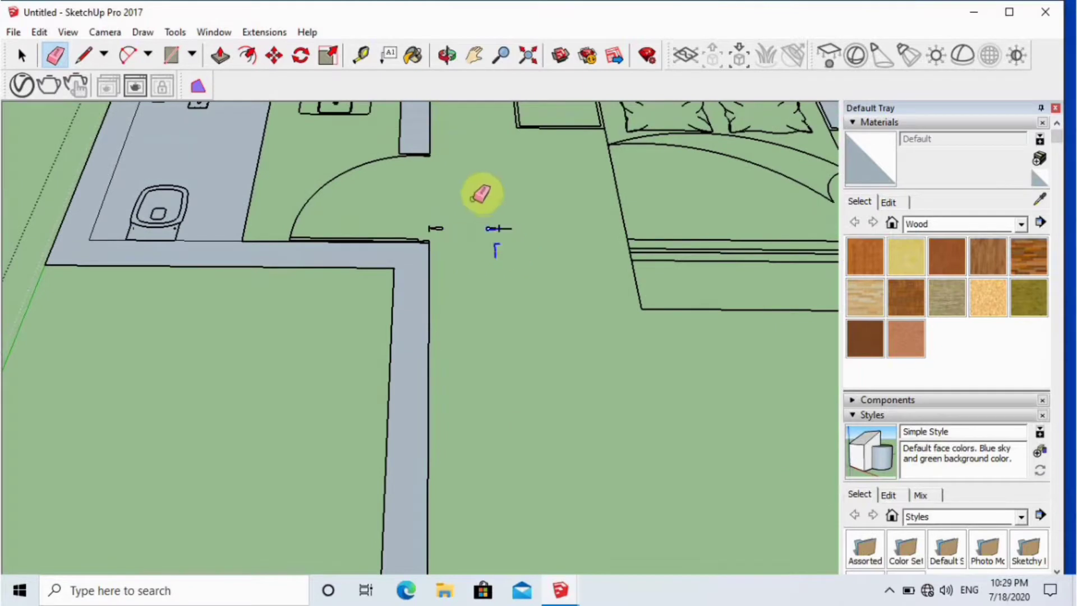
Erase the stray line fragments beside the bathroom door and delete the bathroom floor face
scroll(480, 212, up, 4)
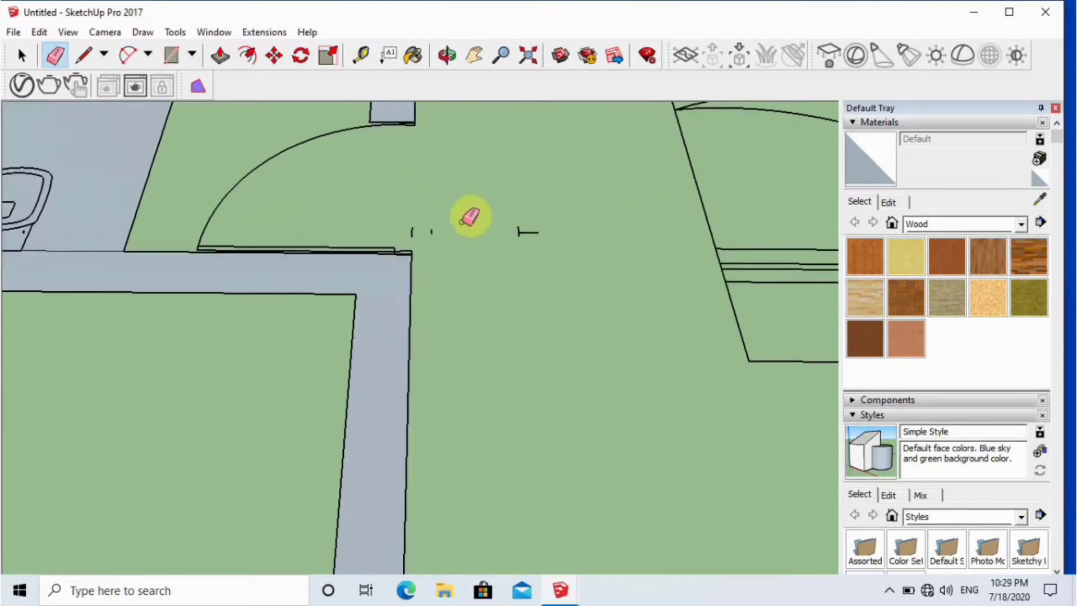
key(space)
scroll(561, 258, down, 5)
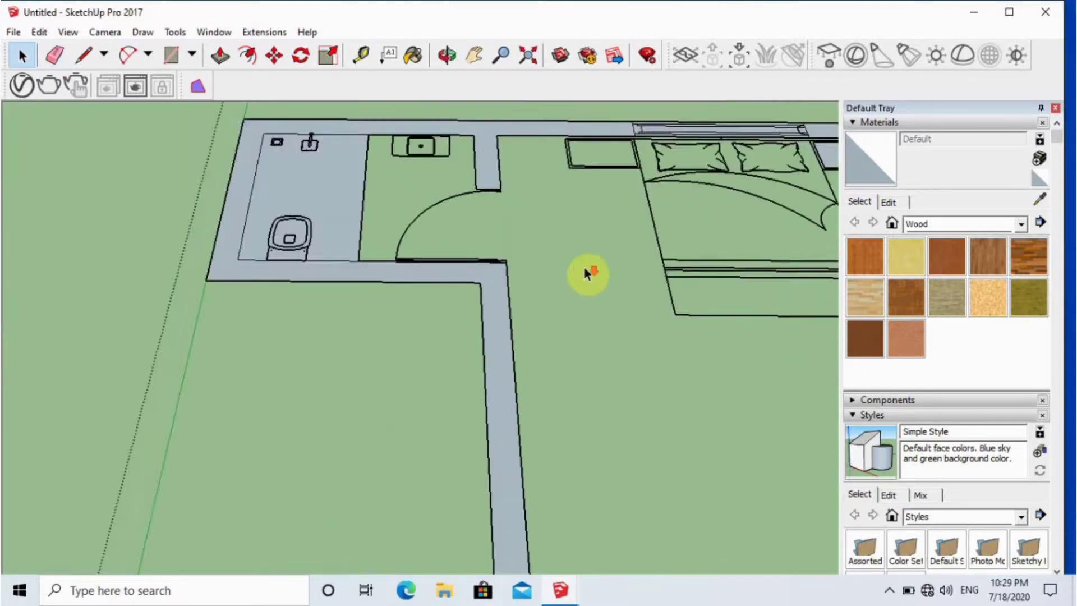
scroll(361, 203, up, 3)
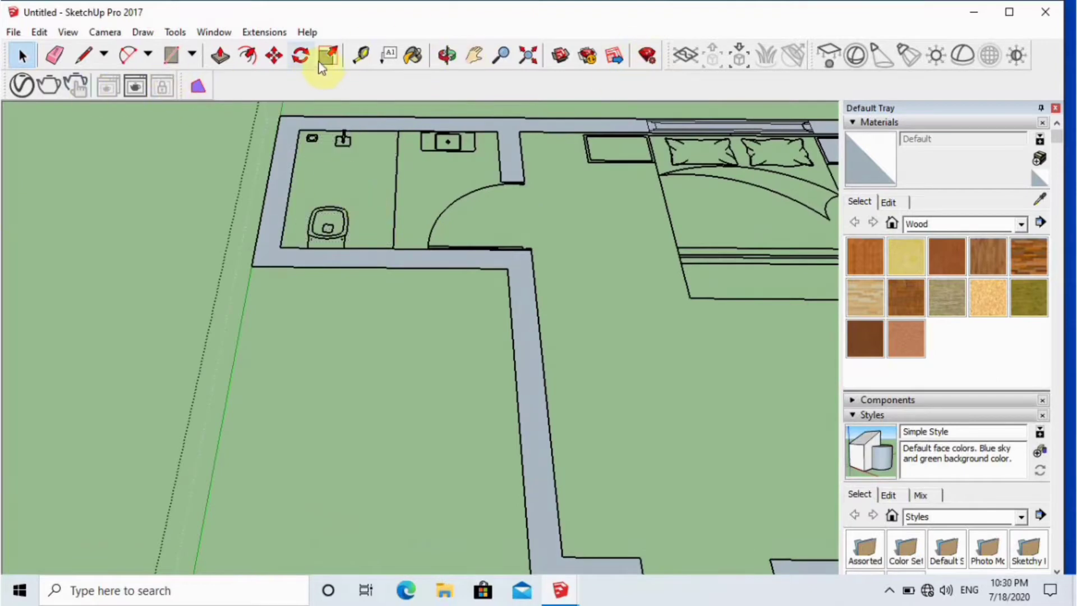
Push/Pull the connected bathroom and side wall face up to full wall height
click(220, 56)
click(517, 273)
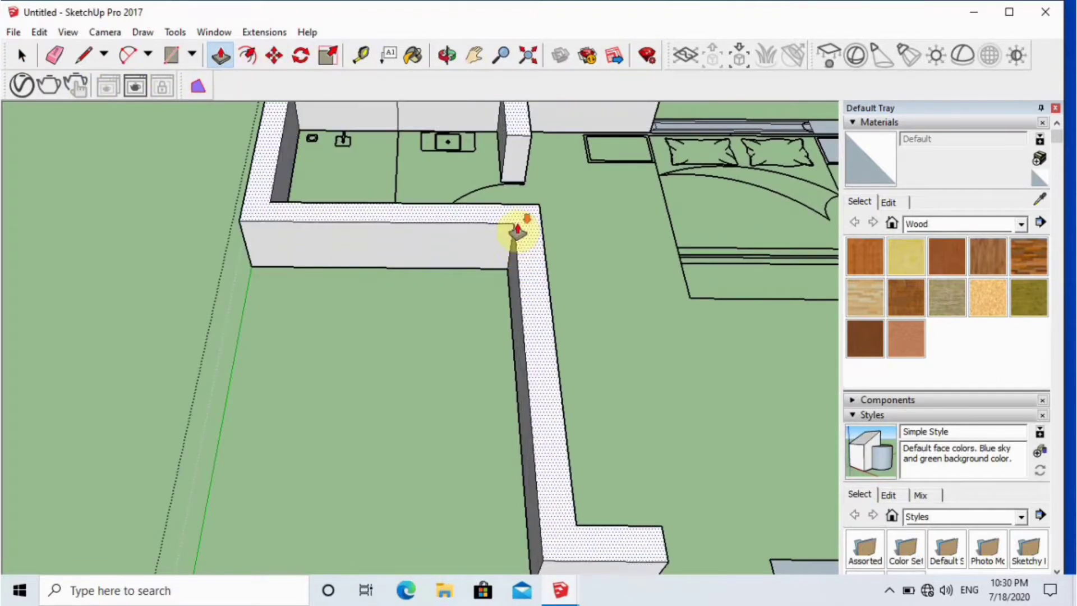
scroll(517, 225, down, 3)
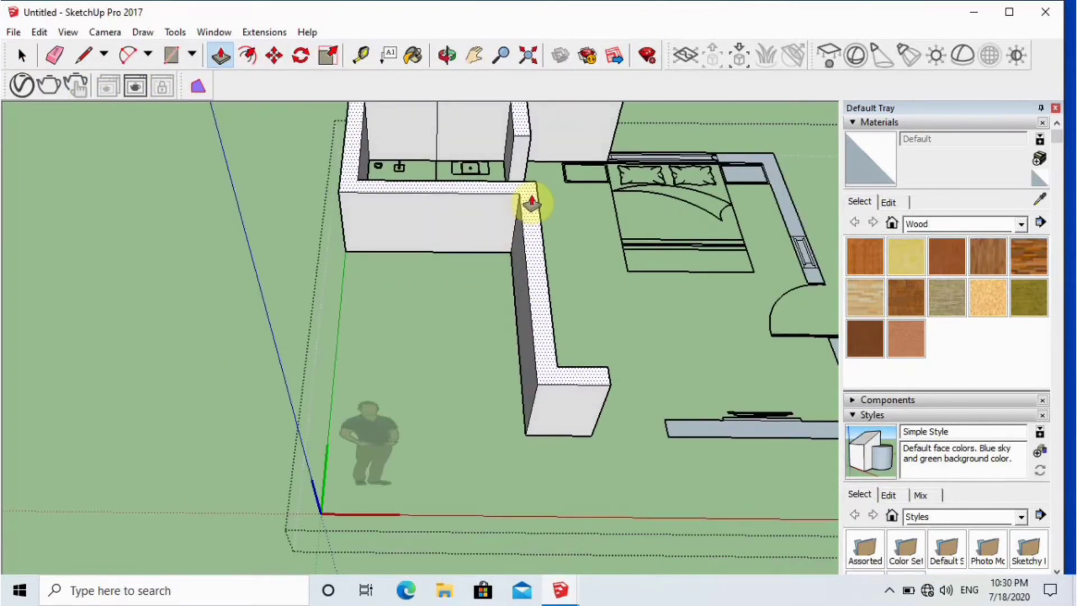
scroll(527, 203, up, 3)
Try to raise the L-shaped corner wall beside the bed to the height of the bathroom walls
scroll(617, 202, down, 6)
scroll(695, 255, up, 8)
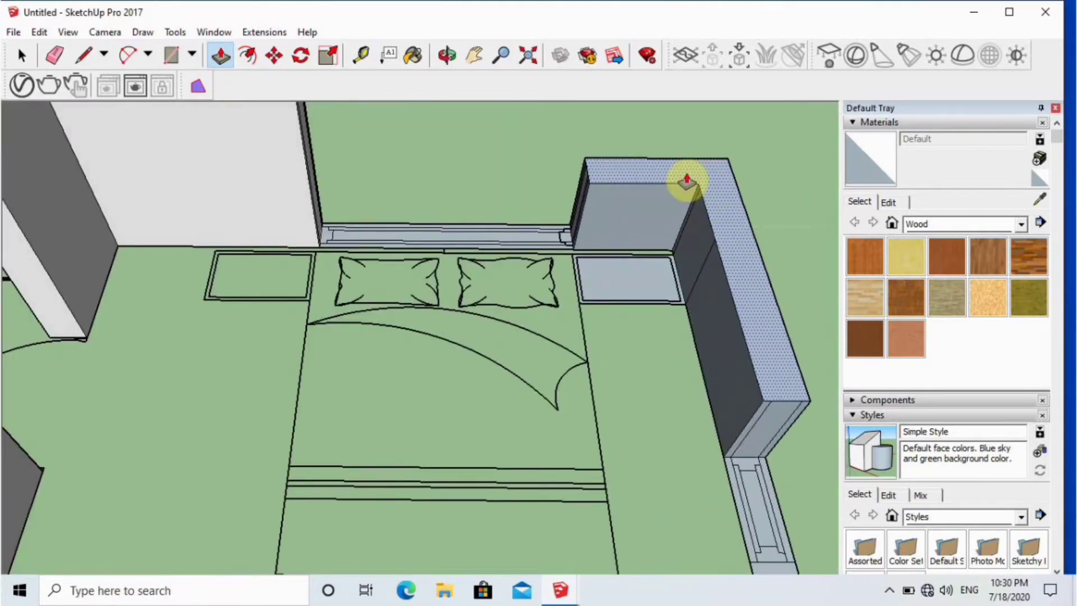
double_click(687, 182)
Try to raise the short wall section between the side window and the bedroom door, redoing its first extrusion
scroll(717, 220, down, 4)
scroll(723, 386, up, 4)
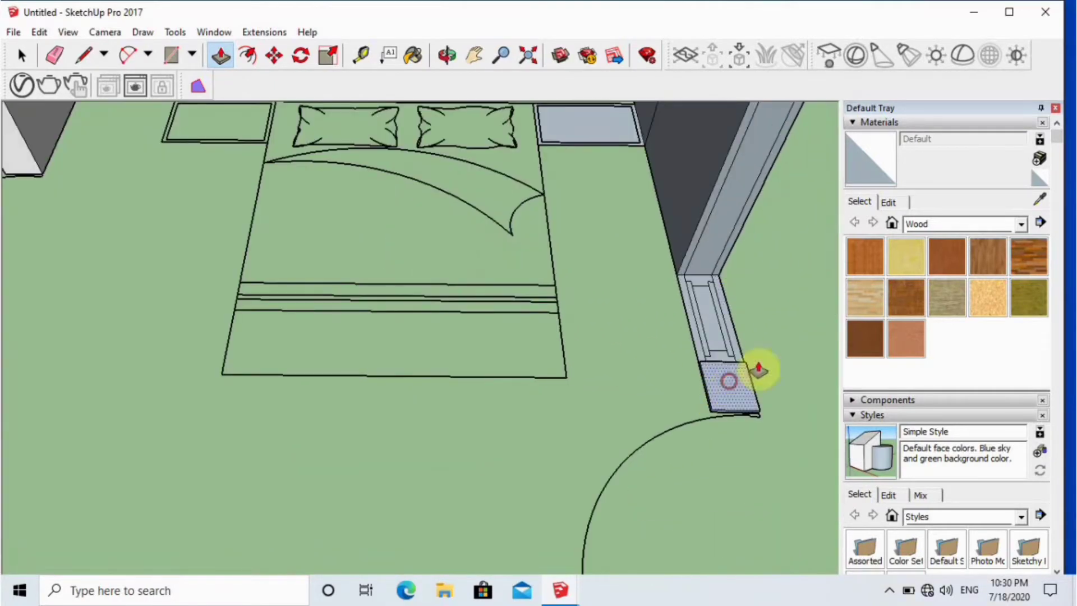
middle_drag(708, 396, 762, 296)
scroll(754, 300, up, 4)
scroll(659, 379, down, 2)
middle_drag(639, 421, 648, 383)
scroll(648, 383, up, 2)
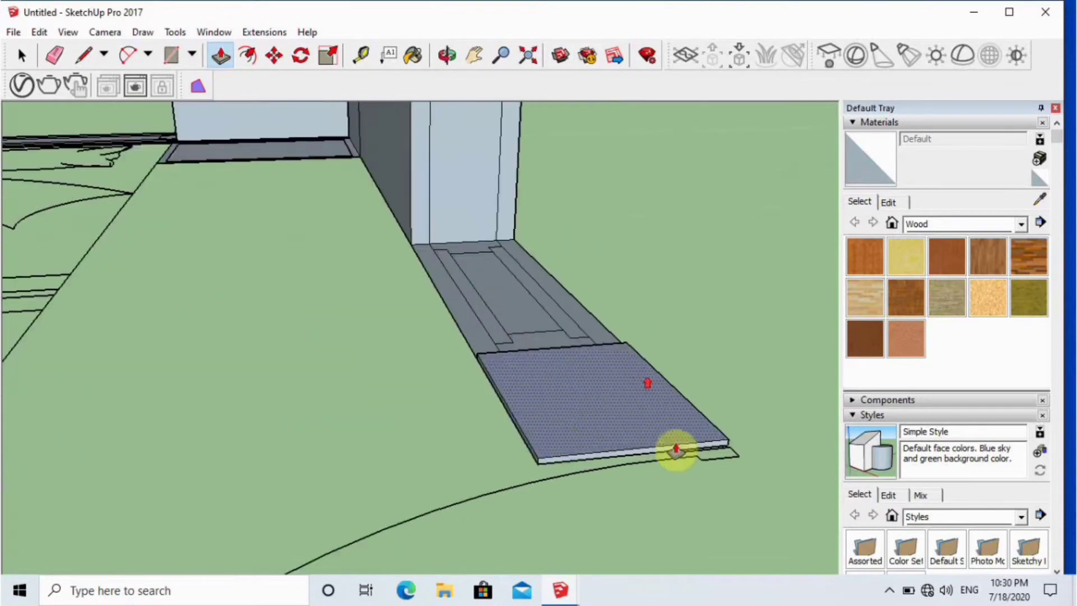
key(ctrl+z)
scroll(591, 429, up, 3)
click(582, 392)
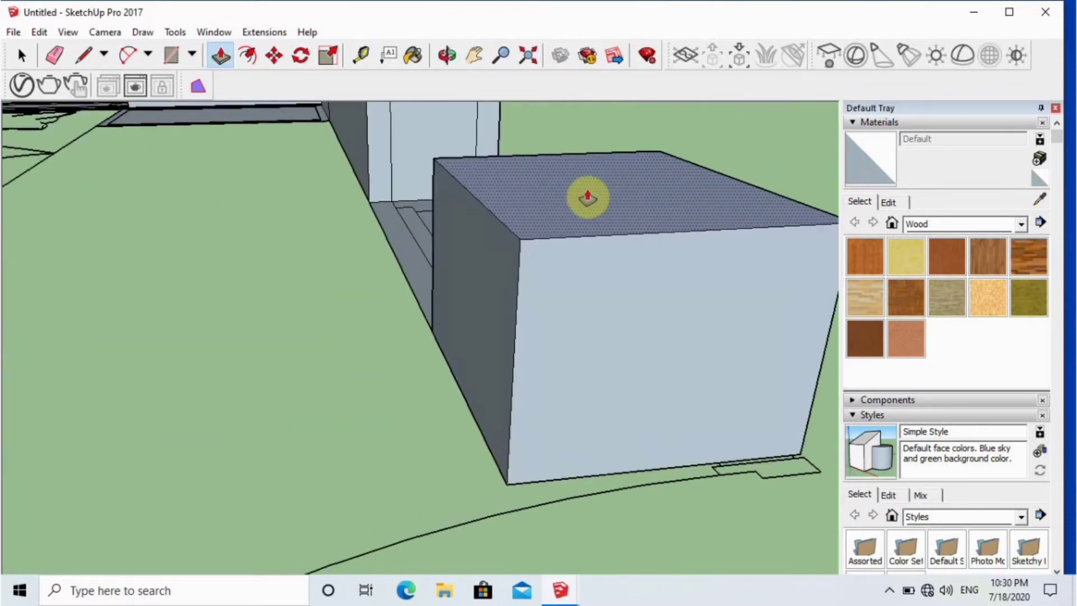
key(Return)
Raise the L-shaped front corner wall between the bedroom door and the front opening to wall height
scroll(650, 309, down, 10)
scroll(767, 437, up, 5)
click(765, 439)
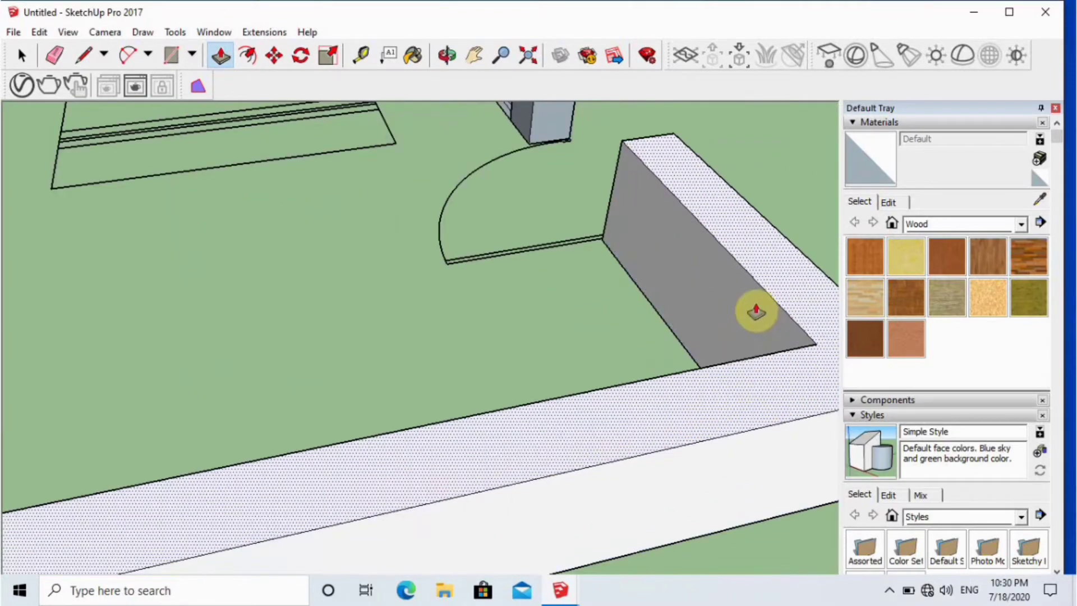
key(Return)
Undo the extrusions of the bed-side corner wall and the short wall beside the side window
scroll(756, 310, down, 10)
middle_drag(715, 308, 709, 382)
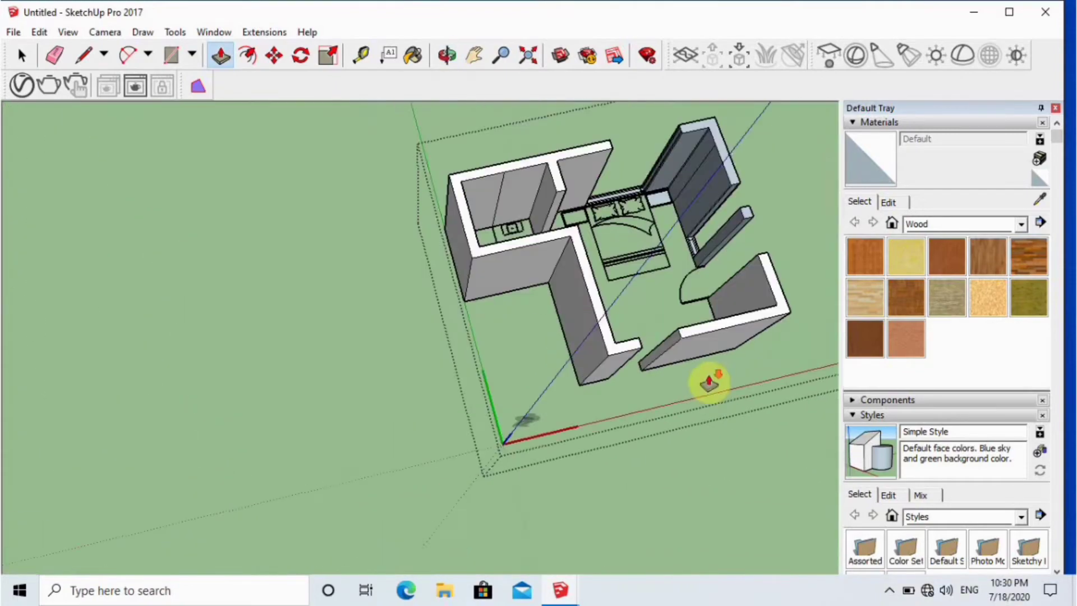
middle_drag(698, 252, 510, 409)
scroll(620, 453, up, 6)
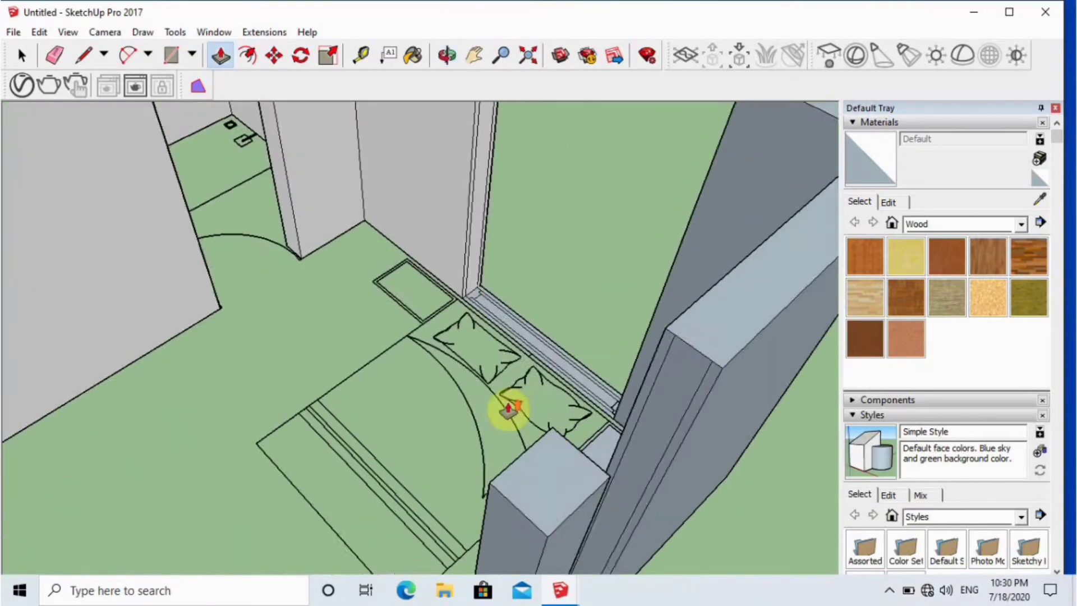
scroll(511, 408, down, 3)
middle_drag(646, 365, 646, 449)
scroll(548, 524, down, 5)
scroll(599, 533, up, 3)
scroll(654, 487, down, 3)
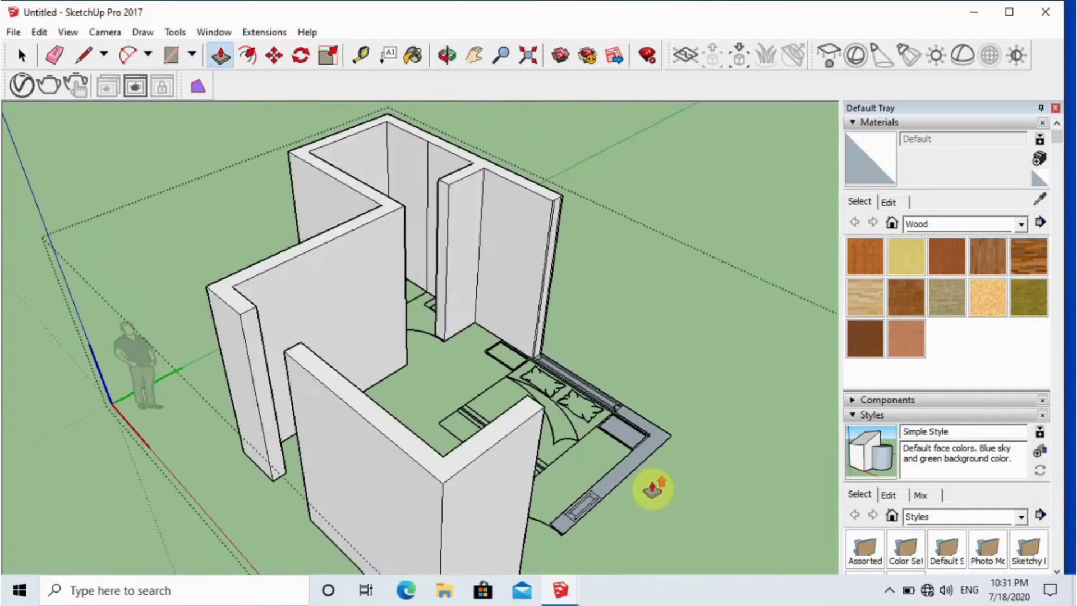
Close the Default Tray and raise the L-shaped corner wall beside the bed to full wall height
scroll(654, 488, up, 3)
click(1056, 108)
scroll(692, 542, up, 3)
scroll(717, 456, up, 3)
double_click(746, 349)
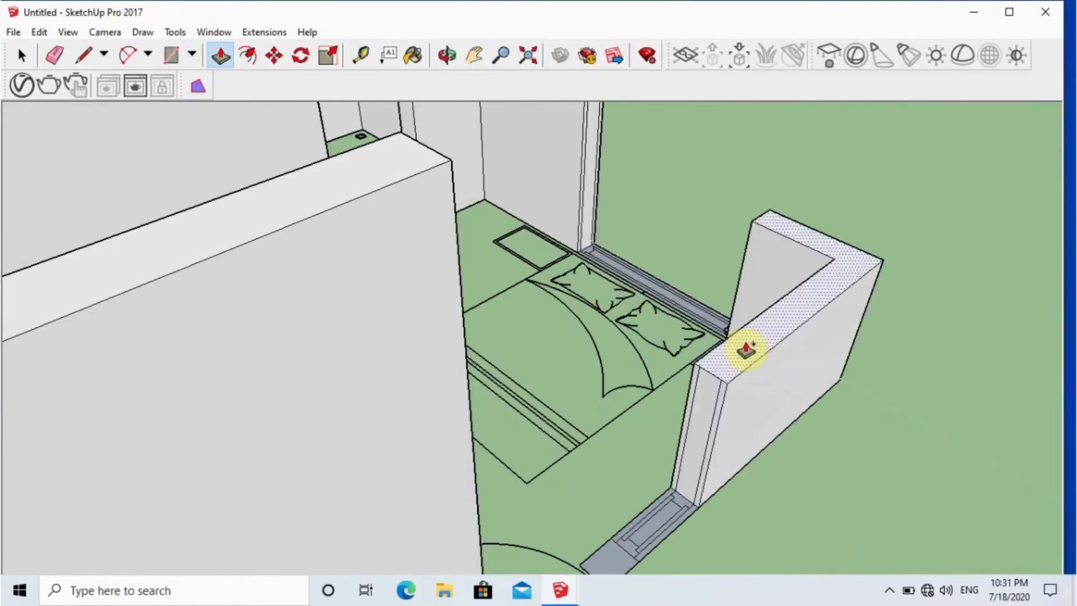
double_click(746, 350)
Raise the short wall section between the side window and the bedroom door to full wall height
scroll(746, 351, down, 3)
scroll(671, 476, up, 3)
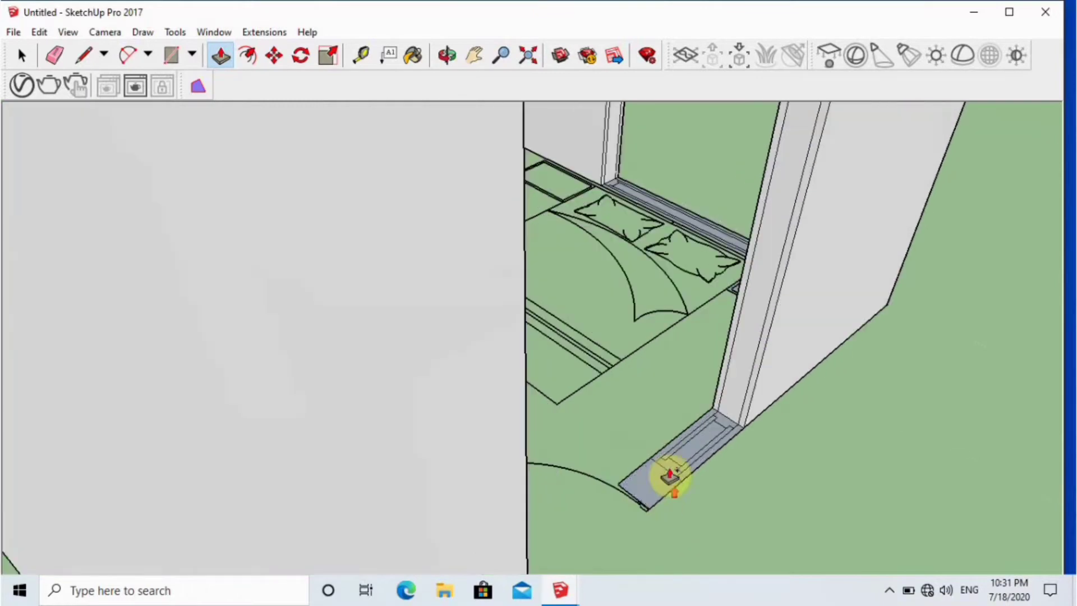
double_click(666, 480)
double_click(701, 331)
scroll(741, 443, up, 2)
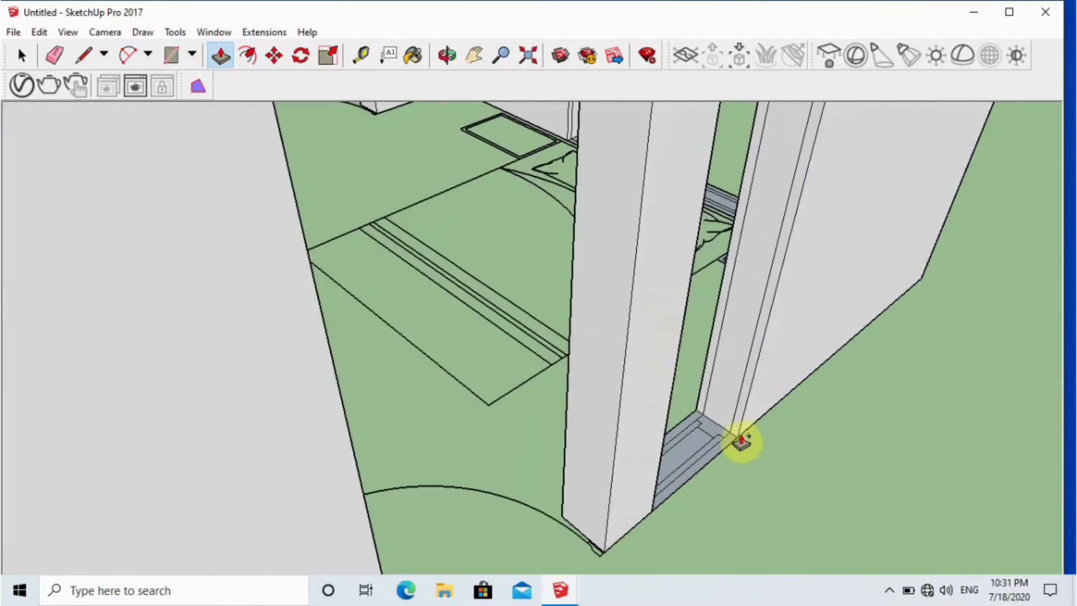
Erase the window frame outline at the bed-side end of the side window's sill, keeping the sill face
scroll(740, 442, down, 3)
middle_drag(901, 358, 645, 393)
click(528, 57)
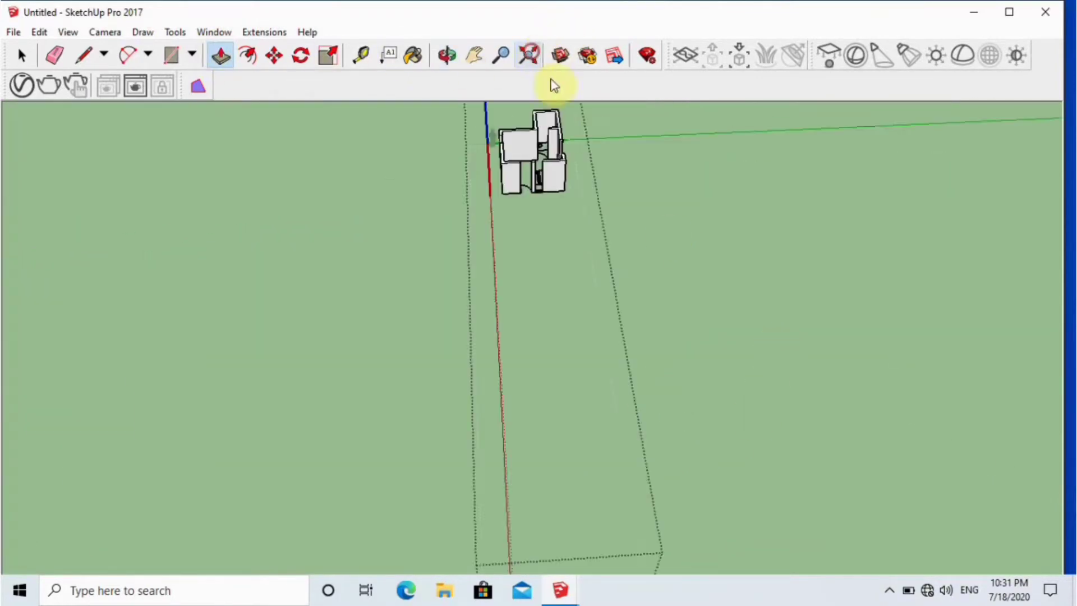
scroll(557, 115, up, 3)
middle_drag(567, 150, 522, 296)
scroll(580, 401, up, 4)
middle_drag(581, 418, 659, 166)
scroll(654, 180, down, 2)
scroll(527, 480, up, 3)
middle_drag(527, 480, 526, 472)
scroll(525, 470, up, 6)
key(space)
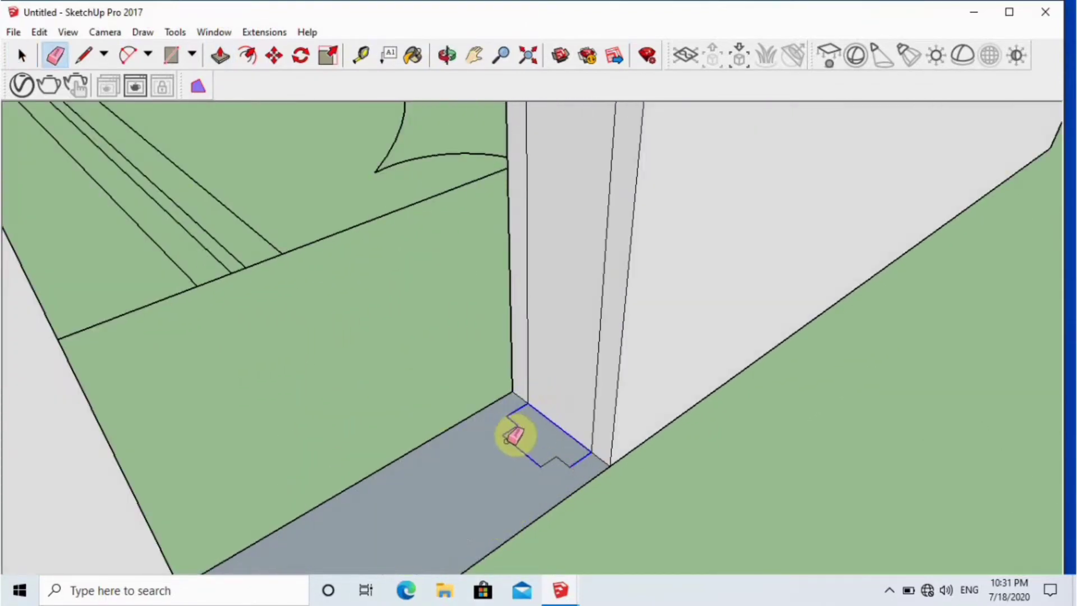
drag(506, 441, 509, 450)
key(ctrl+z)
drag(568, 470, 525, 430)
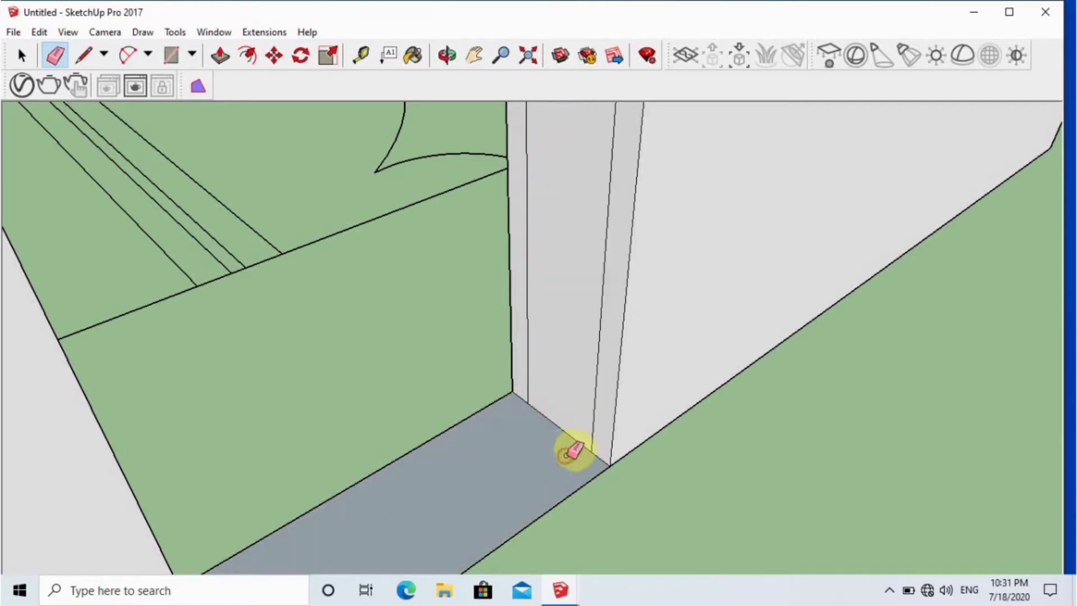
Erase the remaining frame outline at the door-side end of the side window and the leftover vertical lines on its jamb
middle_drag(589, 361, 258, 522)
scroll(414, 360, up, 4)
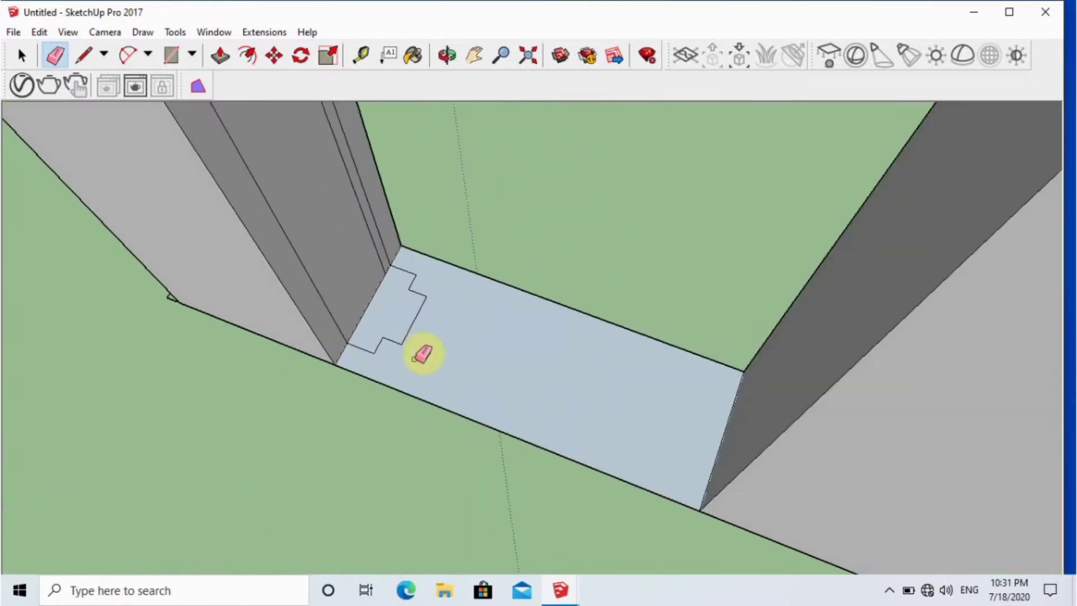
scroll(374, 224, up, 2)
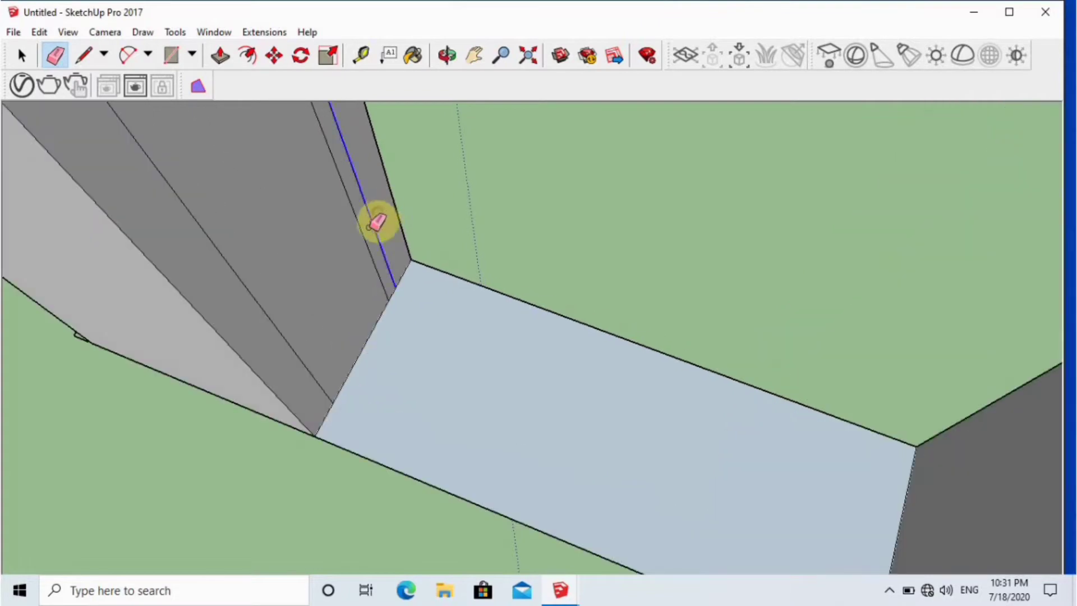
middle_drag(299, 318, 619, 303)
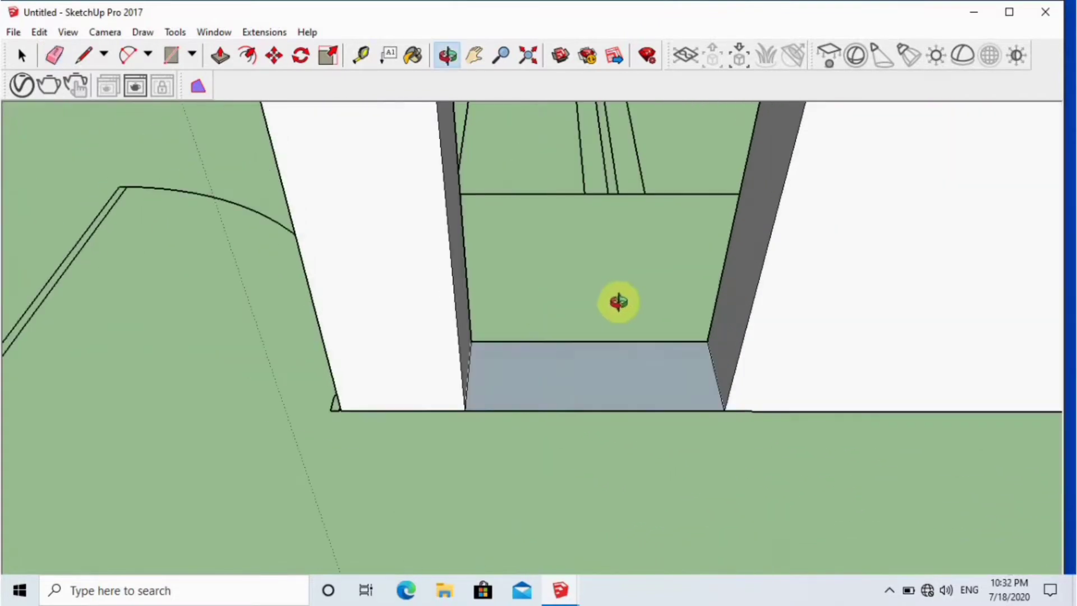
Push/Pull the side window's sill face up to form the low wall below the opening
key(p)
click(646, 355)
click(705, 308)
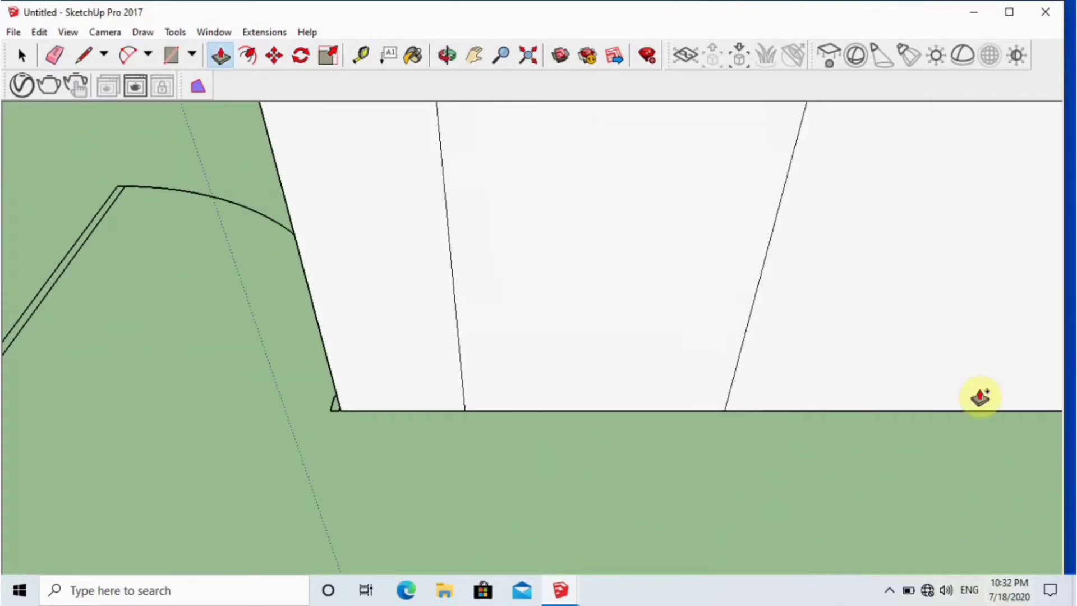
scroll(981, 397, down, 4)
mouse_move(887, 139)
middle_down()
mouse_move(700, 310)
mouse_move(810, 301)
mouse_move(724, 328)
middle_up()
Draw a line across the side window's jamb and extrude the area above it to the opposite wall as a lintel
key(l)
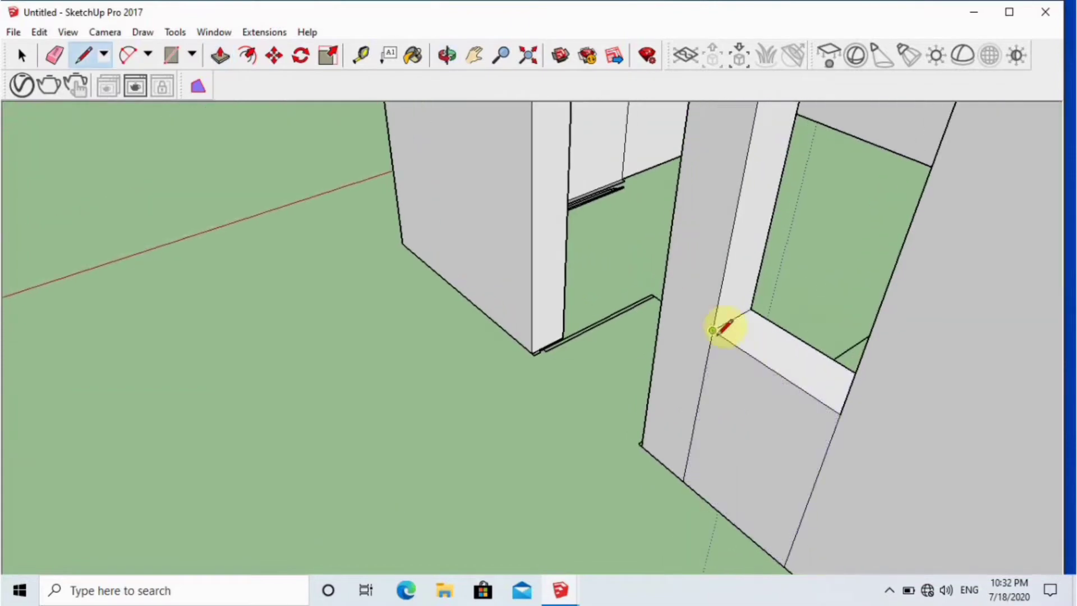
scroll(803, 231, down, 1)
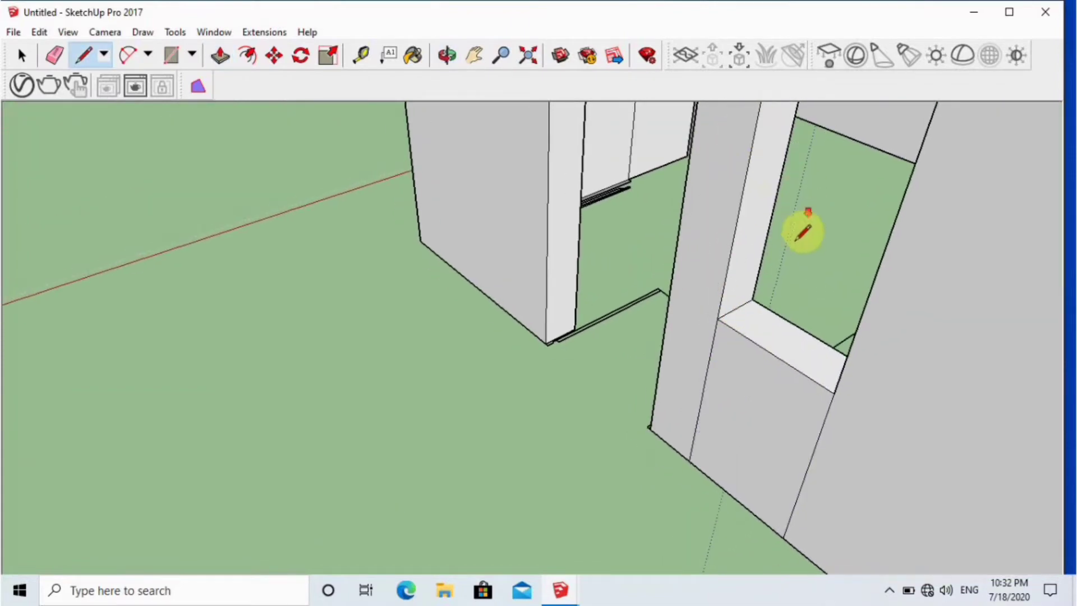
scroll(683, 290, down, 3)
scroll(738, 122, up, 3)
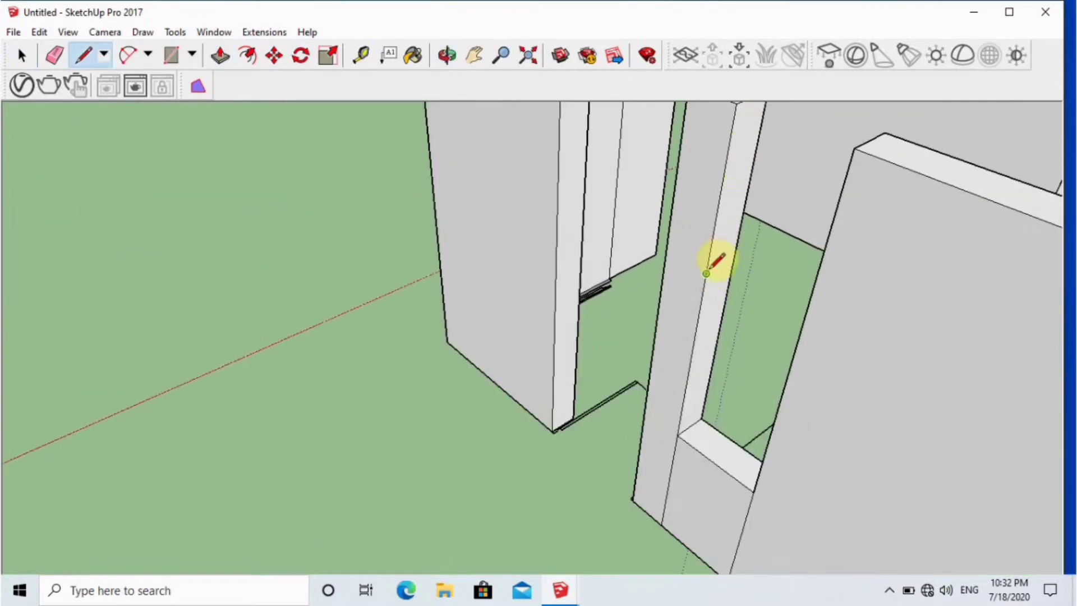
click(733, 214)
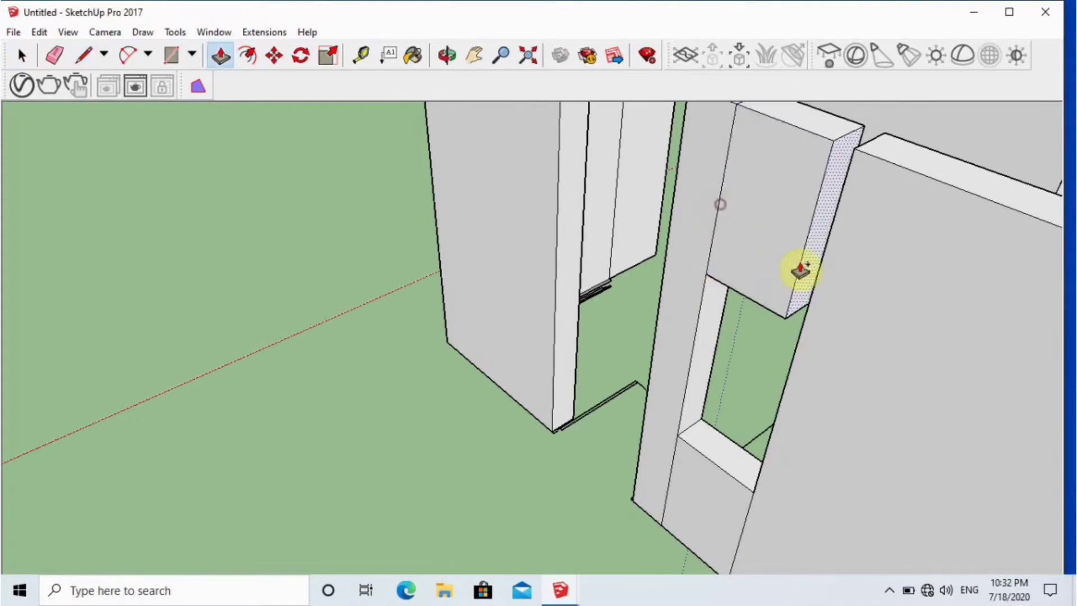
click(853, 157)
Erase the frame lines and the first end outline on the sill of the window behind the bed, keeping the sill face
scroll(579, 416, down, 4)
middle_drag(737, 224, 767, 403)
scroll(724, 522, up, 8)
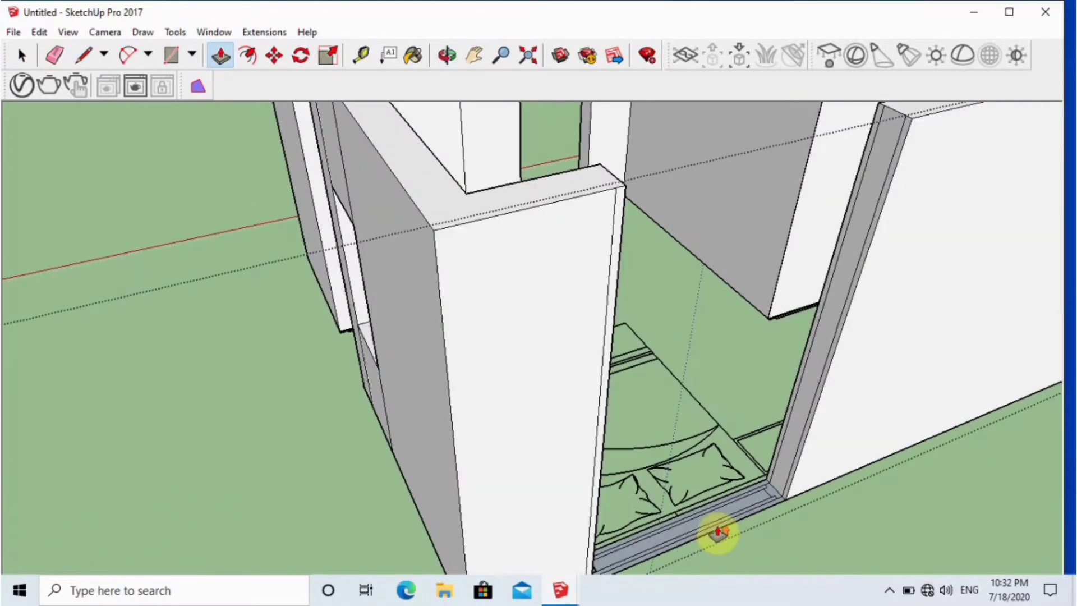
key(e)
drag(746, 474, 781, 496)
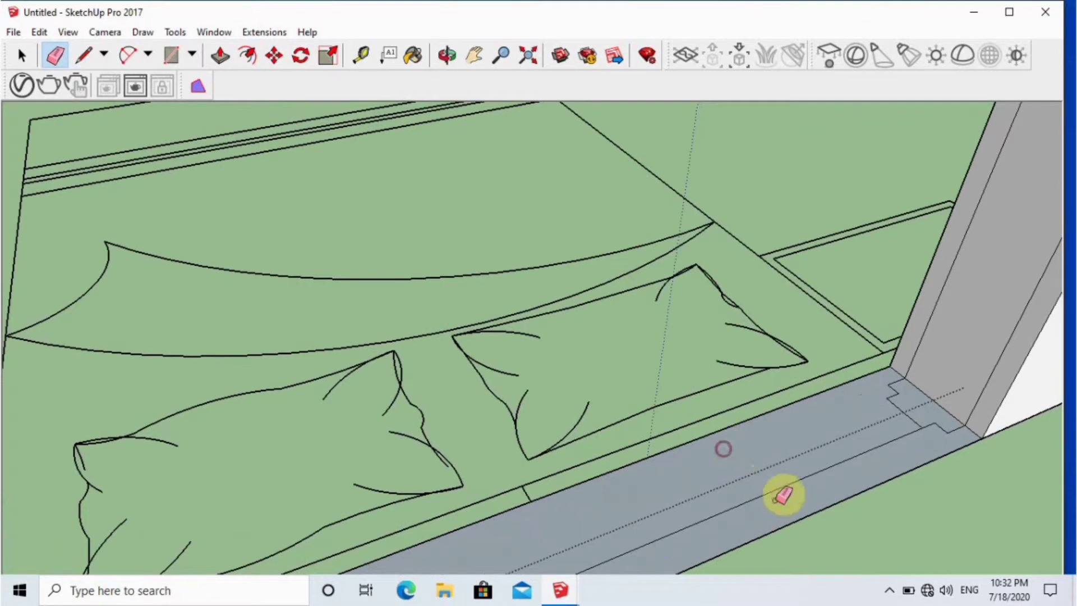
scroll(772, 464, down, 2)
scroll(893, 442, up, 4)
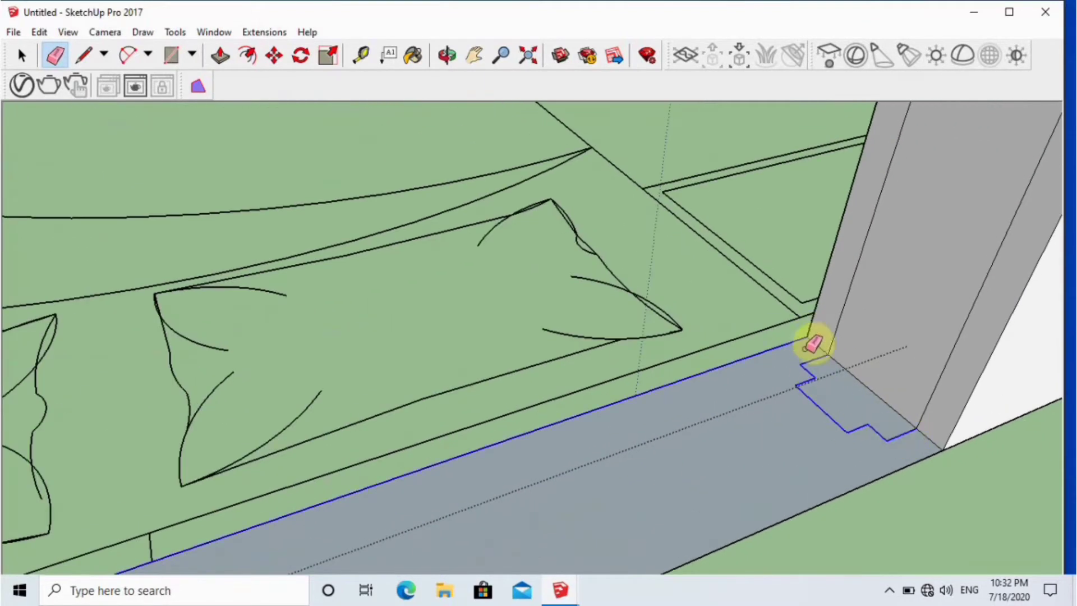
drag(806, 349, 810, 377)
key(ctrl+z)
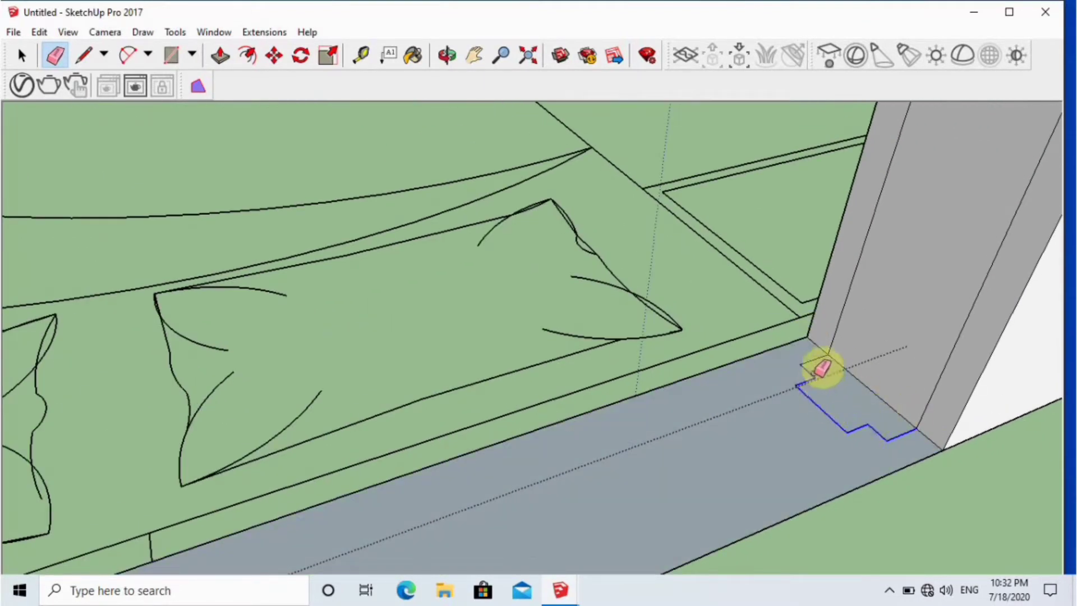
Erase the frame outline at the opposite end of the sill behind the bed
scroll(966, 328, down, 5)
mouse_move(729, 486)
middle_down()
mouse_move(661, 503)
mouse_move(421, 370)
middle_up()
scroll(418, 351, up, 4)
drag(318, 342, 306, 354)
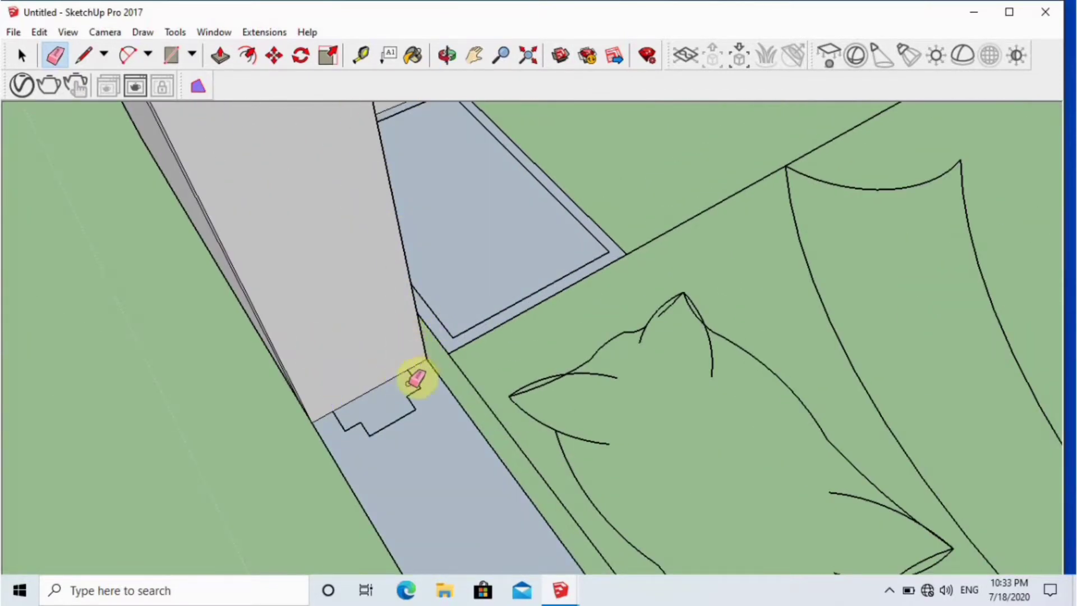
scroll(415, 378, up, 2)
drag(340, 447, 349, 450)
scroll(384, 442, down, 2)
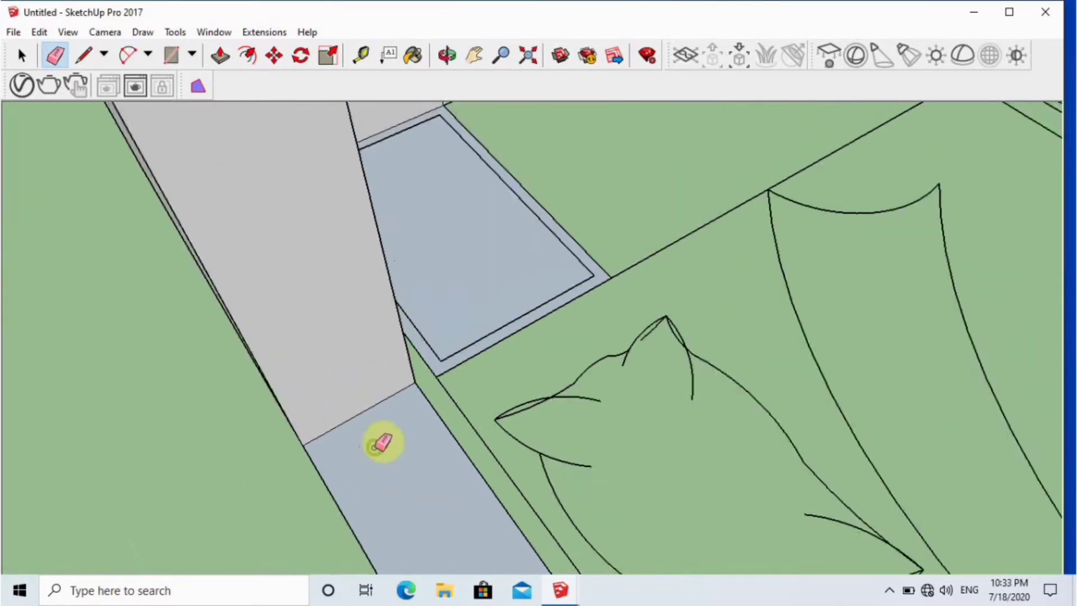
middle_drag(385, 443, 426, 418)
middle_drag(341, 419, 417, 366)
scroll(407, 442, up, 2)
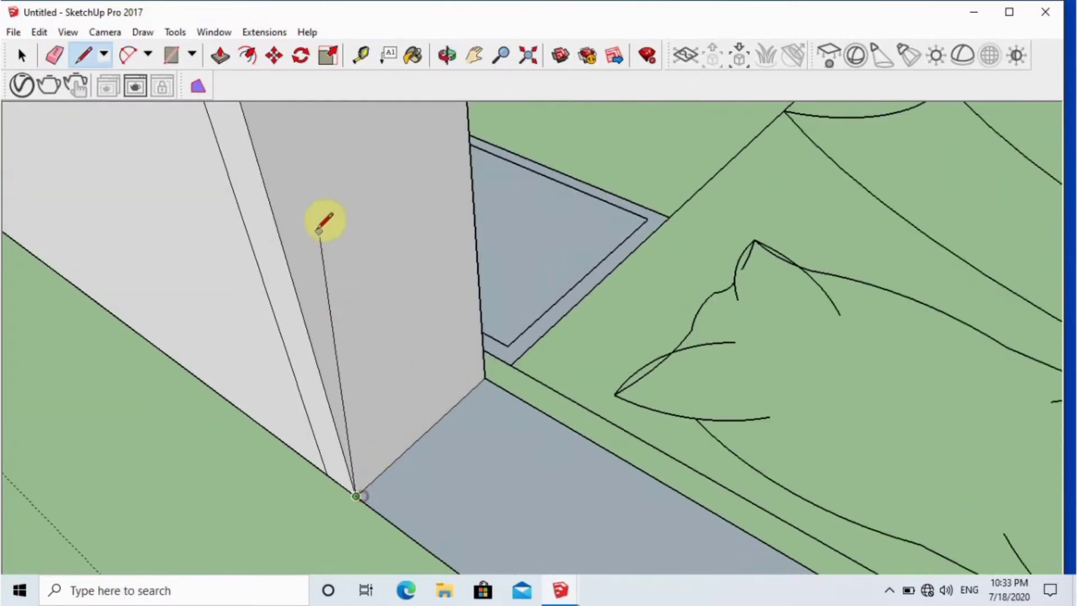
scroll(380, 329, down, 4)
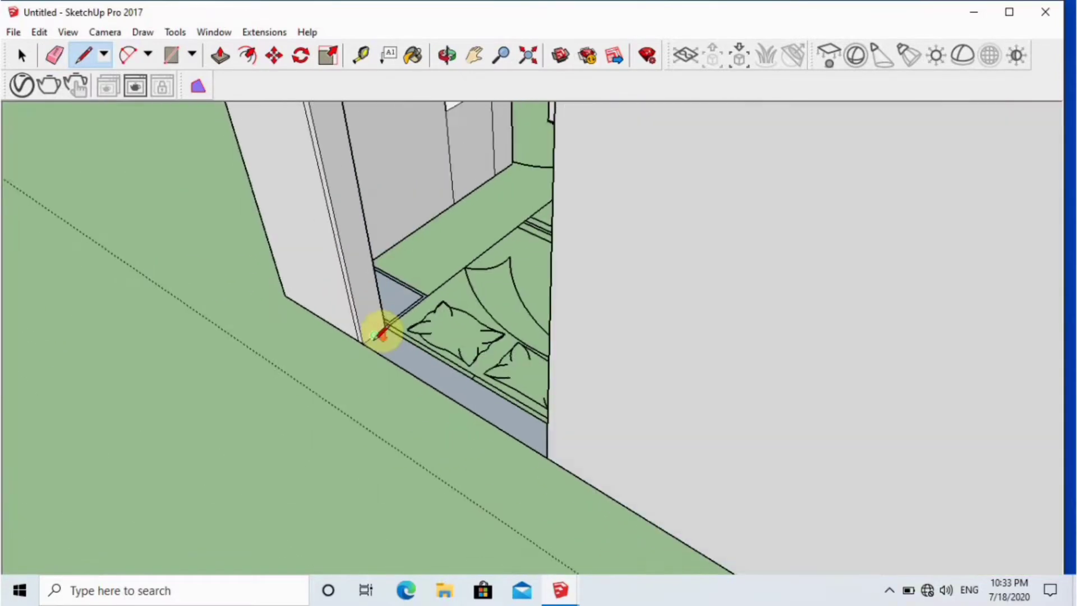
scroll(371, 335, up, 2)
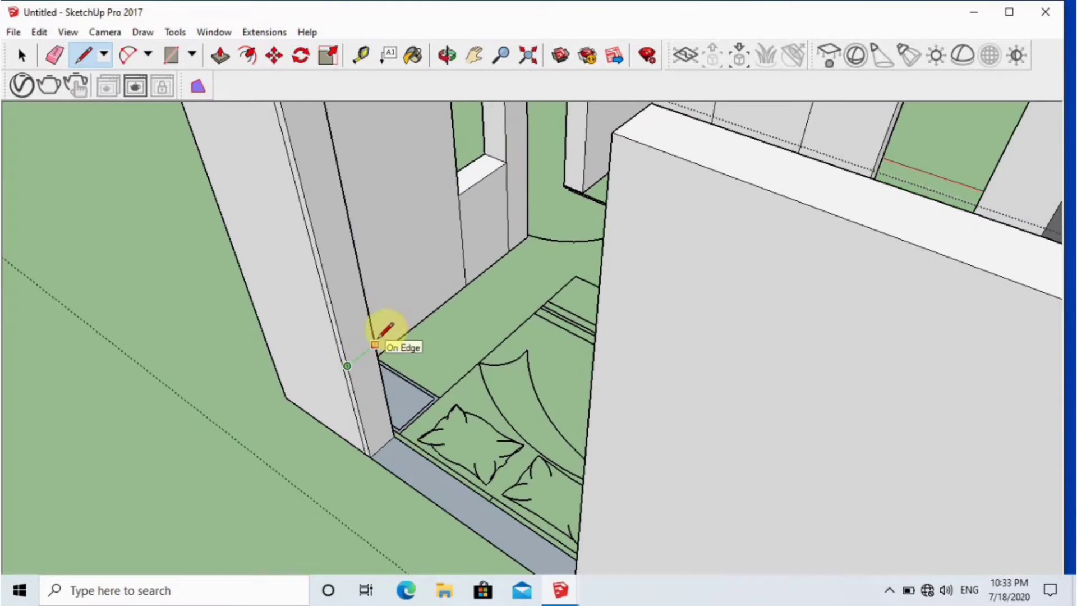
scroll(403, 467, up, 2)
Push/Pull the sill face of the window behind the bed up as a low wall and undo it
click(414, 455)
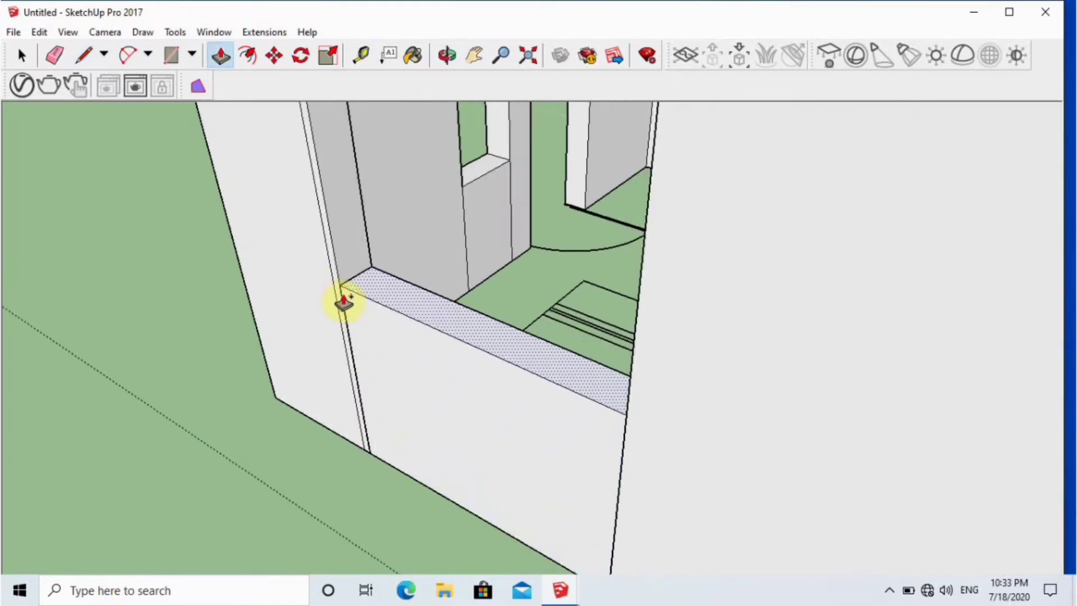
click(354, 310)
scroll(412, 473, down, 3)
scroll(406, 342, up, 2)
key(k)
key(l)
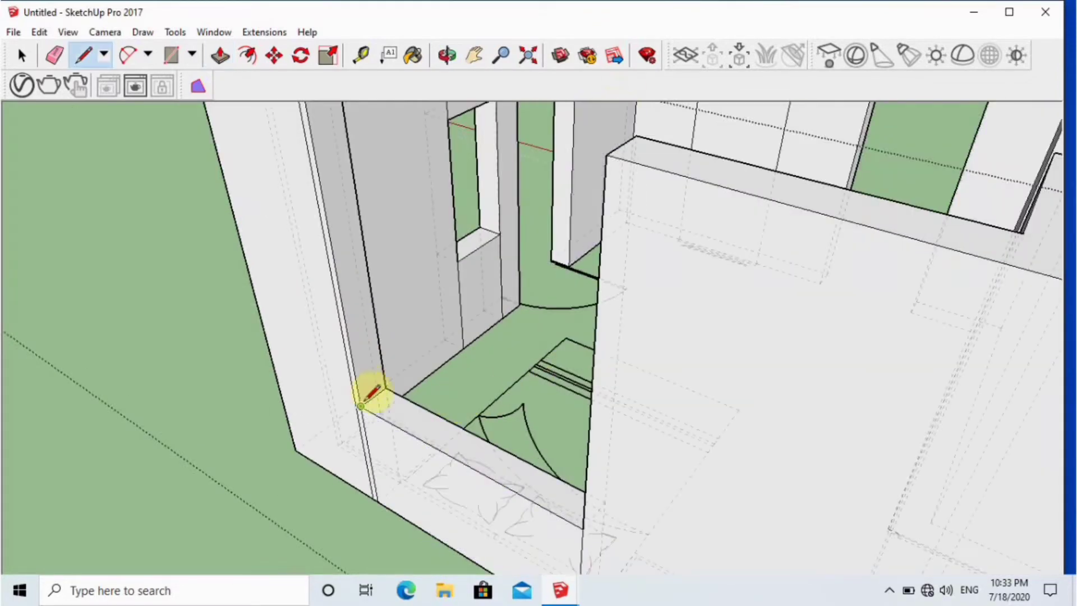
scroll(372, 394, up, 1)
key(space)
key(ctrl+z)
scroll(421, 449, down, 2)
middle_drag(417, 453, 368, 417)
scroll(368, 416, up, 1)
key(l)
scroll(321, 558, up, 5)
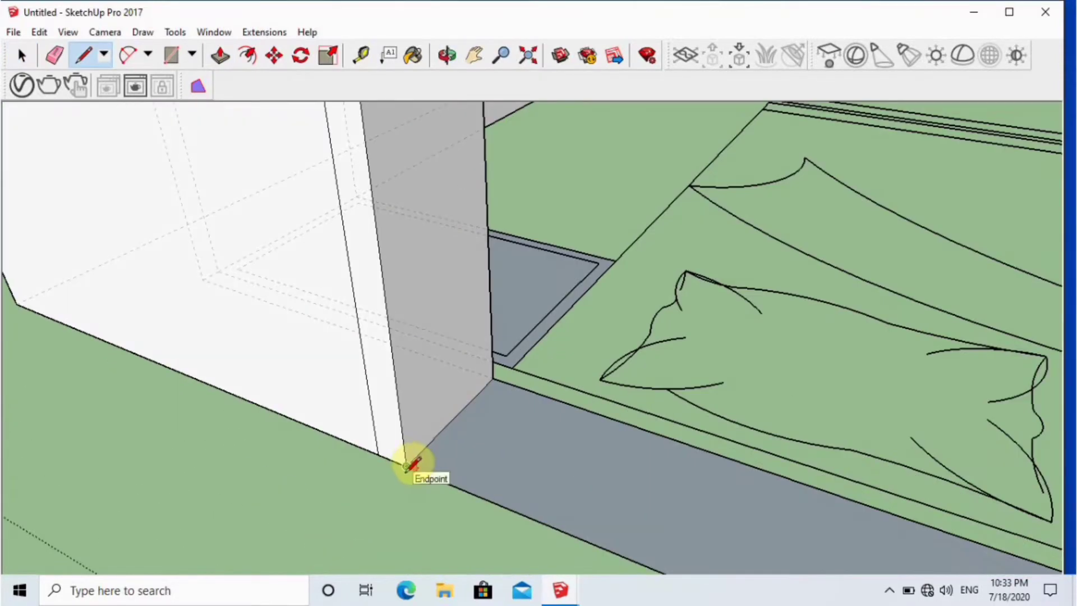
scroll(406, 470, down, 5)
key(space)
click(890, 590)
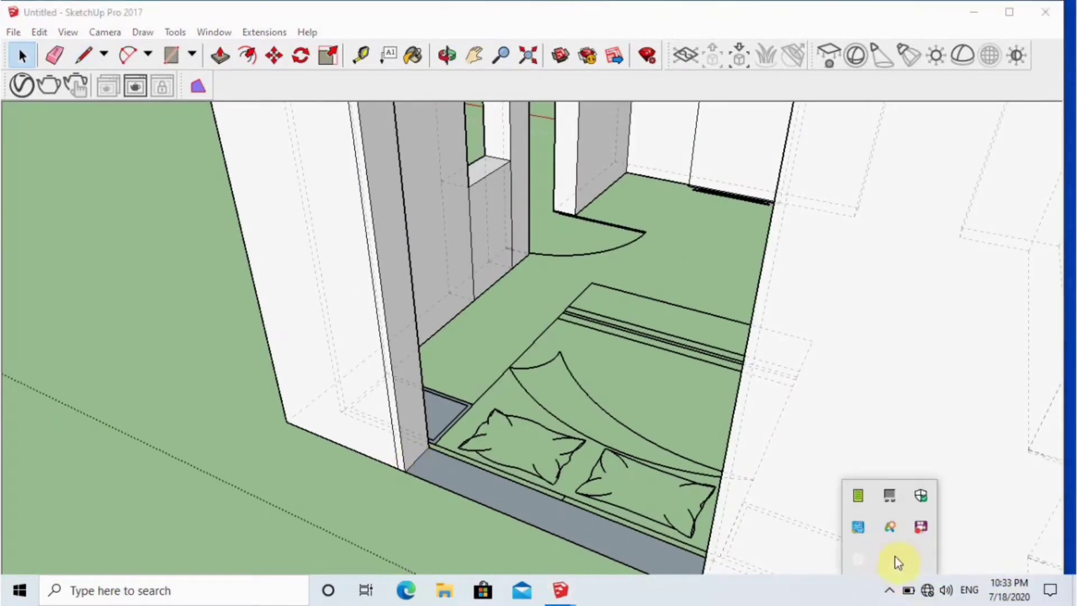
right_click(921, 528)
click(960, 368)
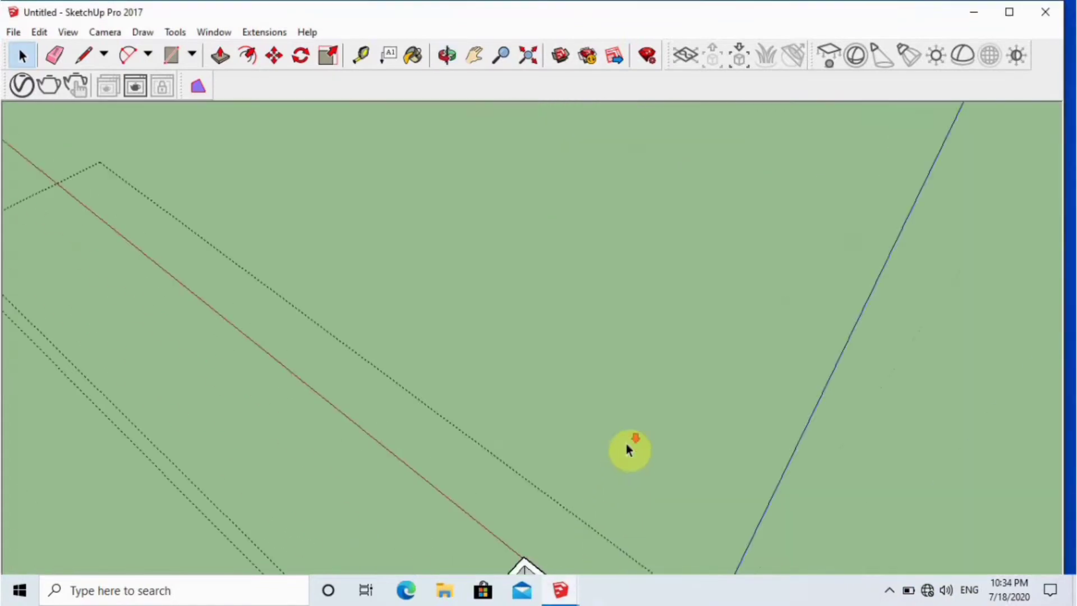
Push/Pull the sill face of the window behind the bed up to form the low wall below the opening
scroll(628, 449, down, 5)
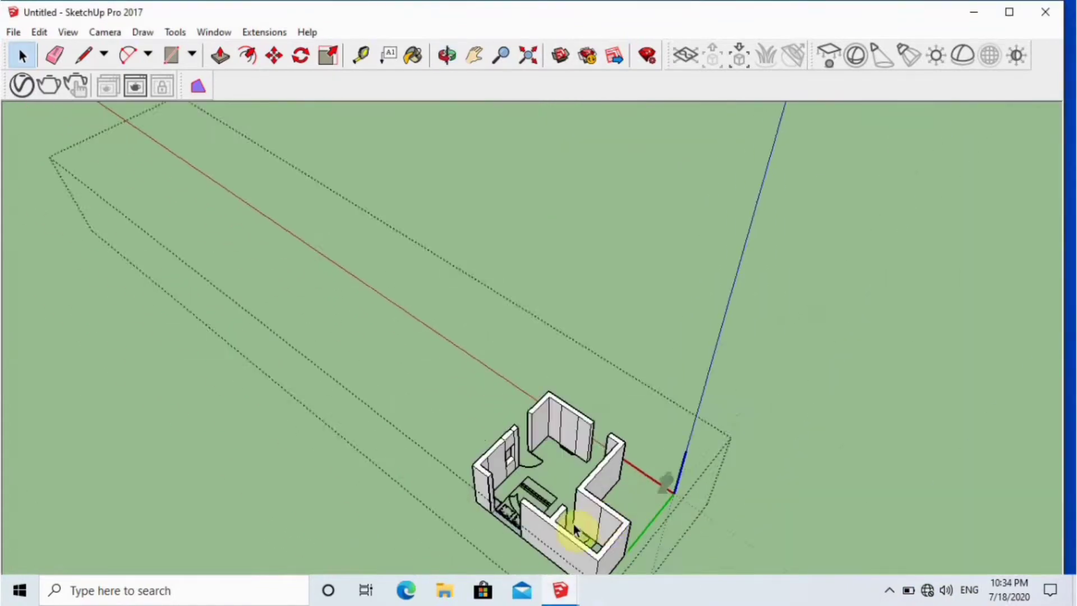
scroll(409, 544, up, 8)
key(p)
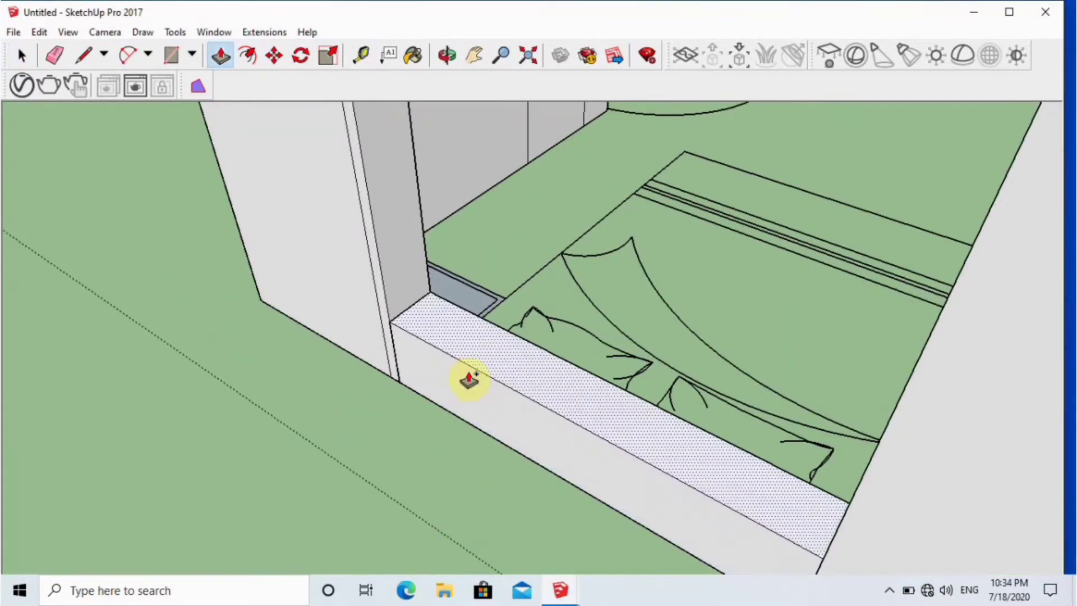
double_click(469, 380)
scroll(469, 382, down, 5)
scroll(351, 133, up, 4)
Draw a line across the jamb of the window behind the bed and extrude the area above it to the opposite wall as a lintel
middle_drag(493, 382, 465, 359)
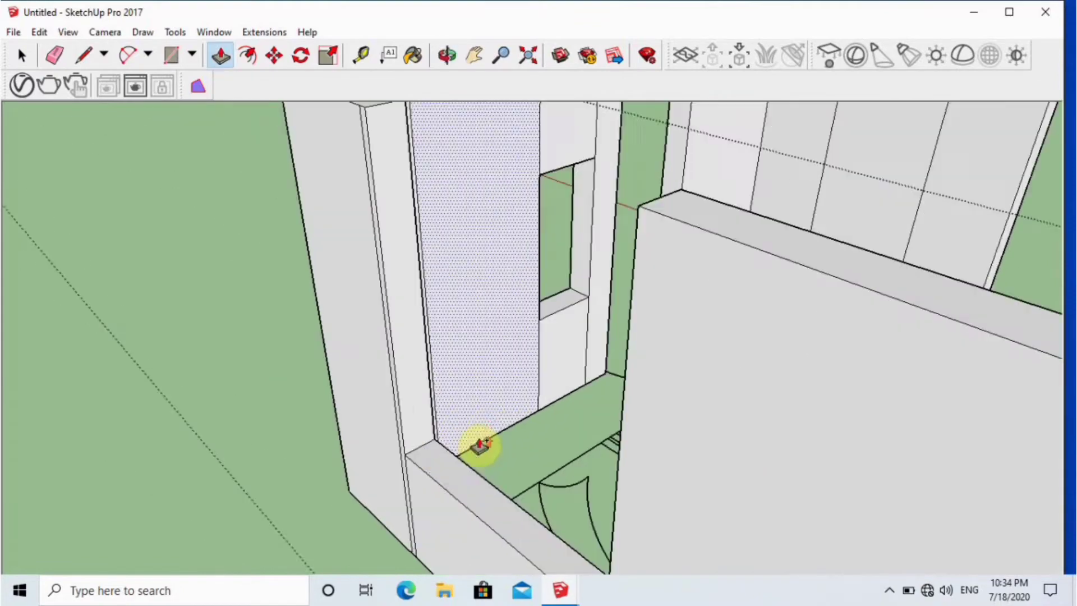
scroll(444, 424, up, 2)
key(l)
scroll(389, 429, up, 1)
click(411, 495)
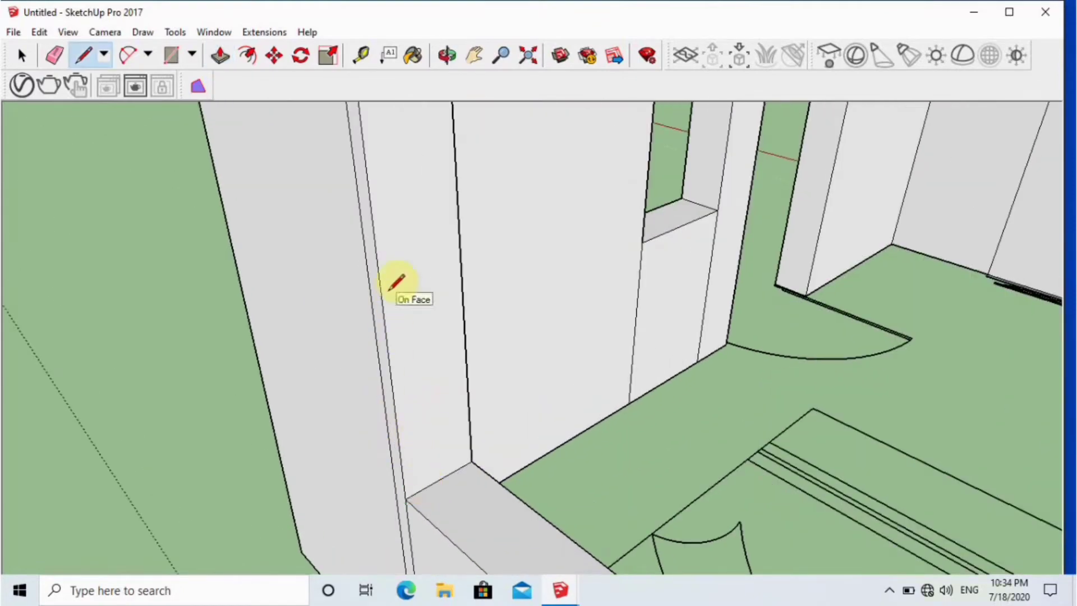
scroll(437, 335, down, 5)
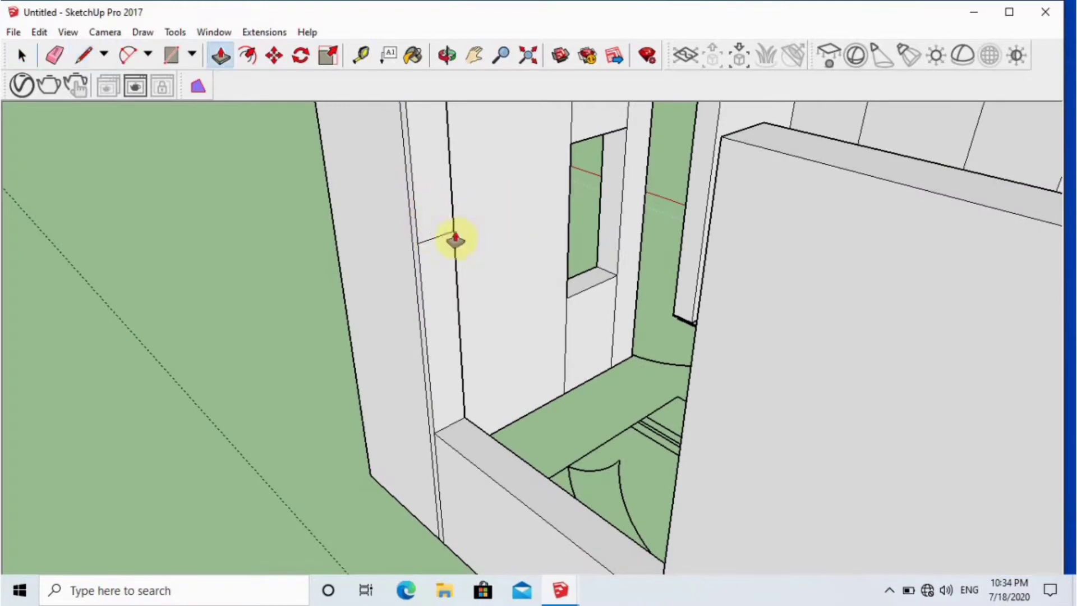
scroll(705, 137, down, 8)
Inspect the raised walls, window openings and remaining gaps of the bedroom and bathroom from several sides
key(space)
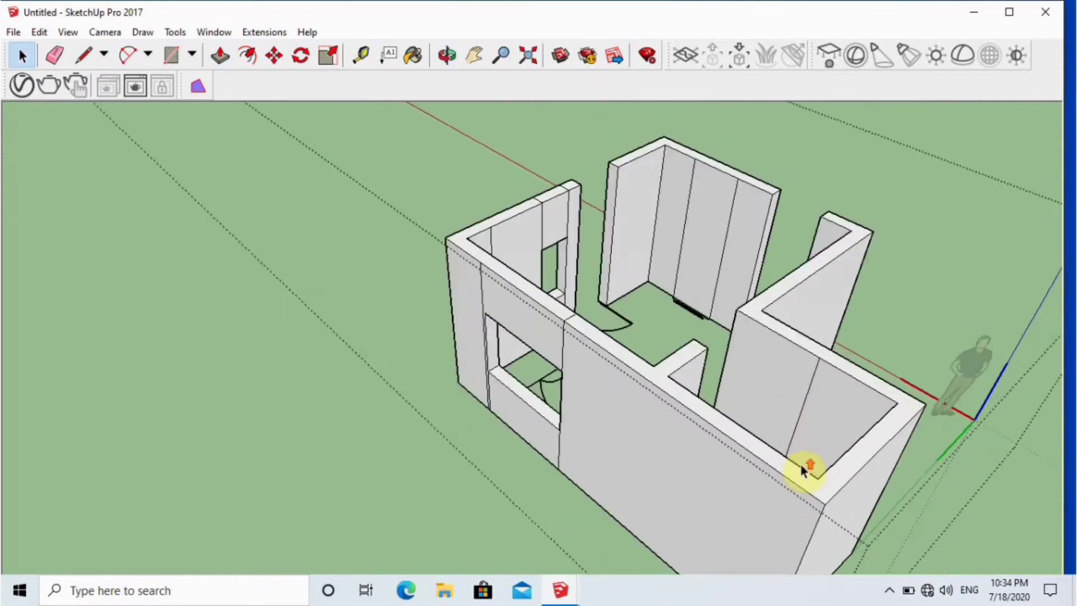
scroll(803, 470, up, 3)
middle_drag(769, 450, 762, 534)
scroll(757, 494, down, 4)
middle_drag(740, 493, 410, 543)
click(410, 429)
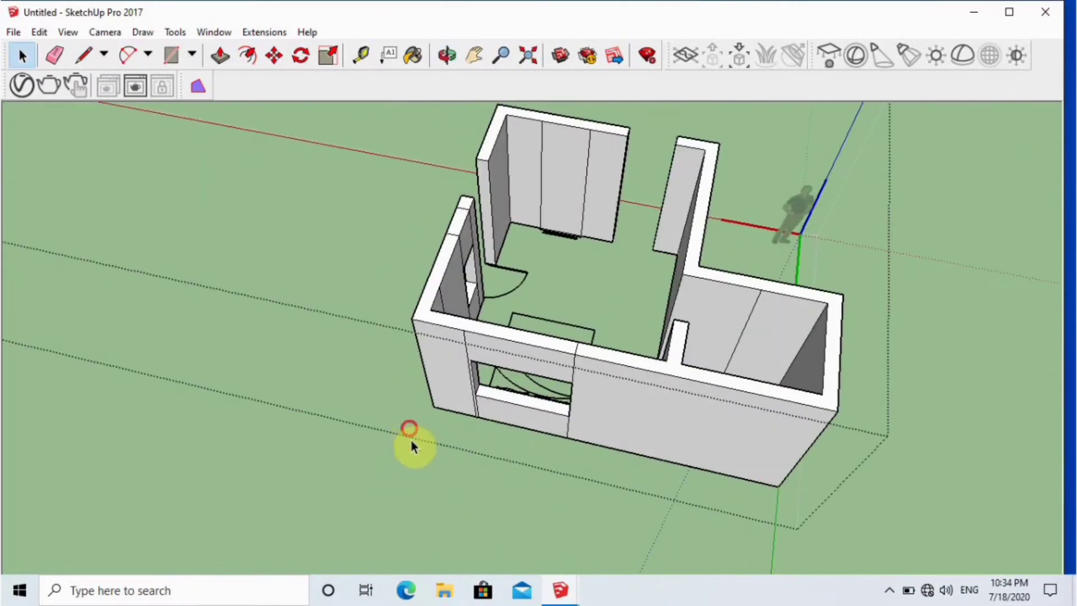
scroll(447, 421, down, 3)
scroll(562, 401, up, 6)
middle_drag(555, 395, 523, 444)
scroll(513, 381, down, 6)
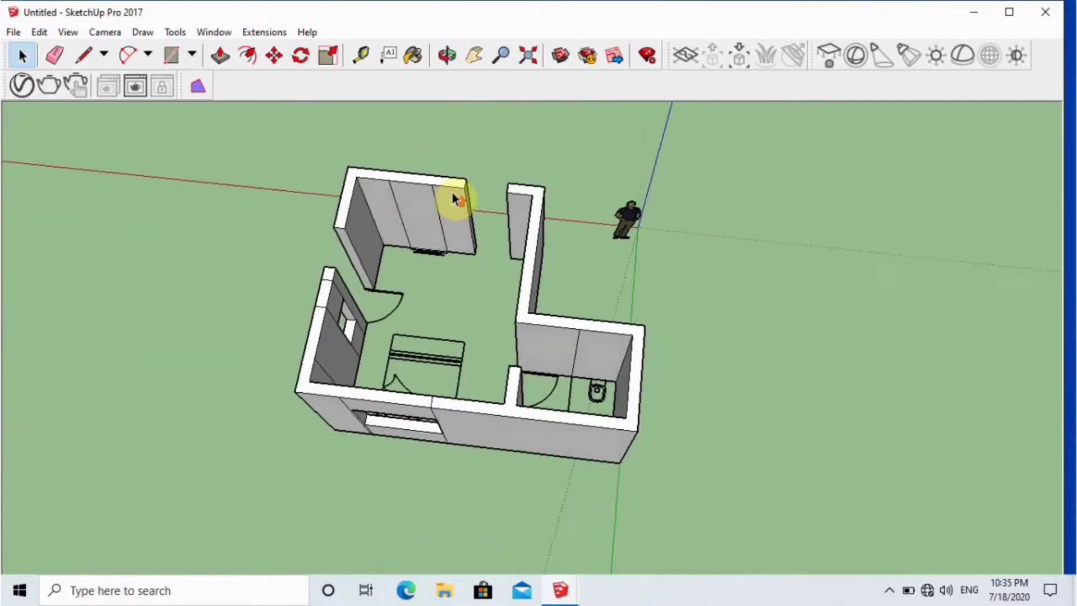
scroll(453, 195, up, 5)
middle_drag(445, 205, 656, 145)
scroll(336, 265, down, 4)
scroll(411, 340, up, 5)
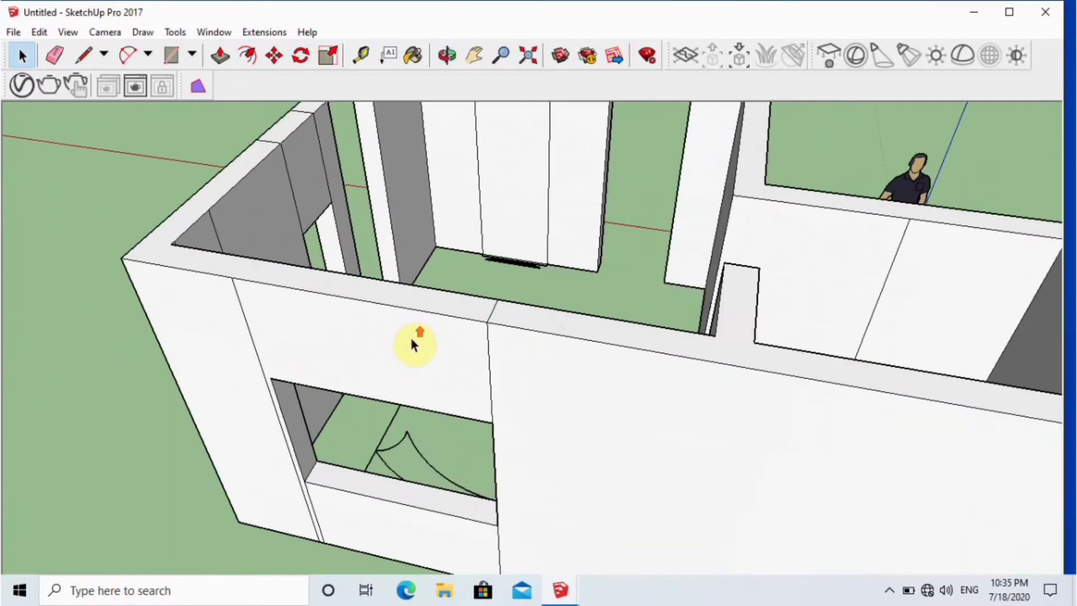
Try to erase the seam line across the wall top beside the window behind the bed
scroll(412, 341, up, 2)
key(e)
click(528, 296)
key(ctrl+z)
click(527, 296)
key(ctrl+z)
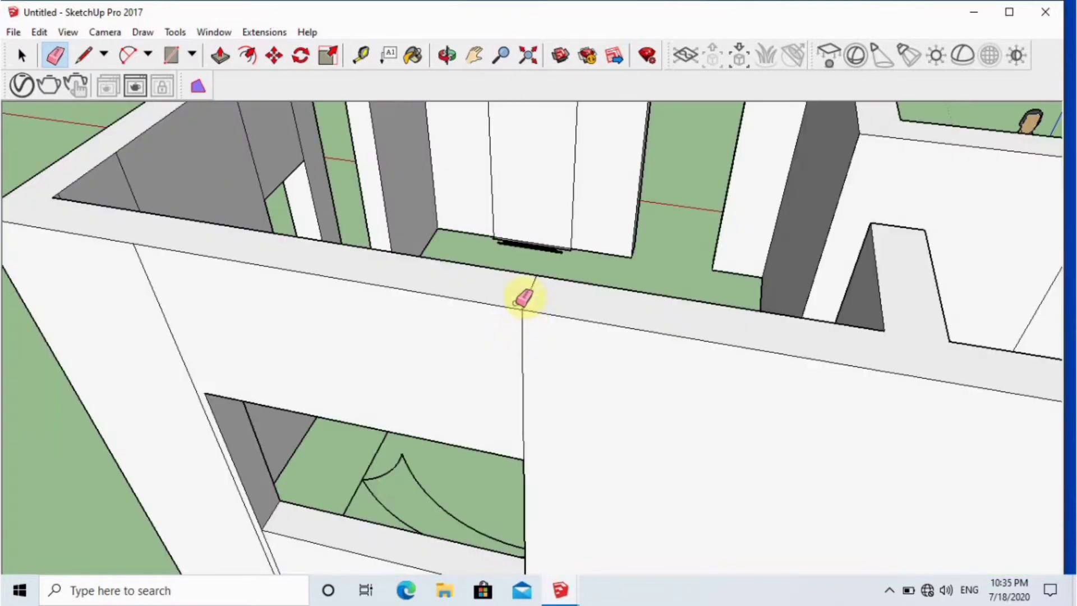
Open the walls group for editing and erase the seam lines on the wall top and lintel of the window behind the bed
key(space)
double_click(525, 296)
key(e)
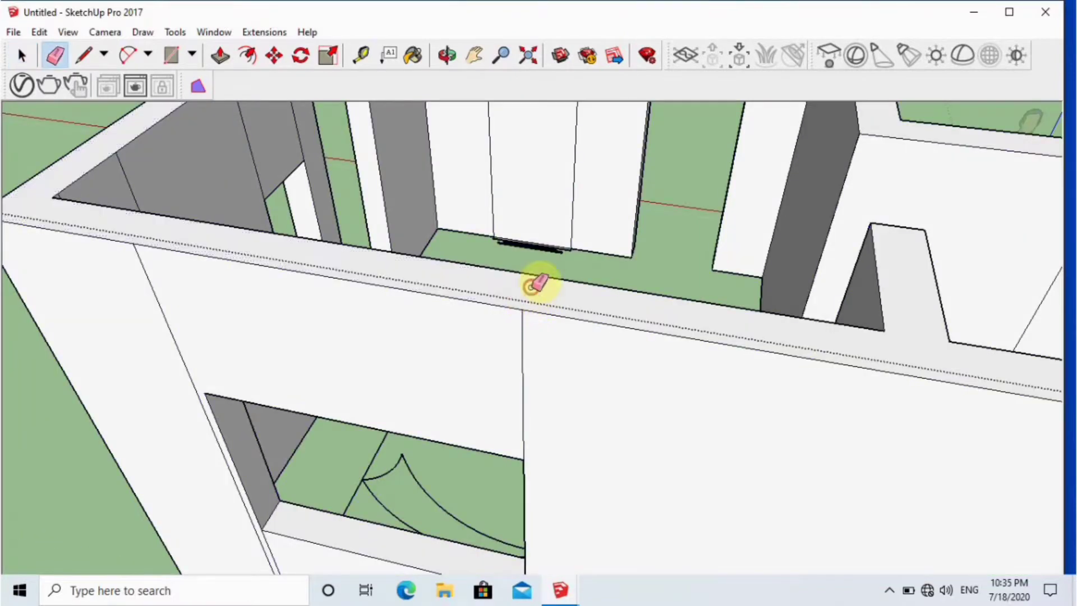
scroll(530, 292, down, 1)
drag(185, 275, 160, 264)
Erase the vertical seam lines below the window behind the bed on the wall's outer face
scroll(306, 298, down, 2)
middle_drag(476, 298, 508, 312)
drag(509, 401, 401, 384)
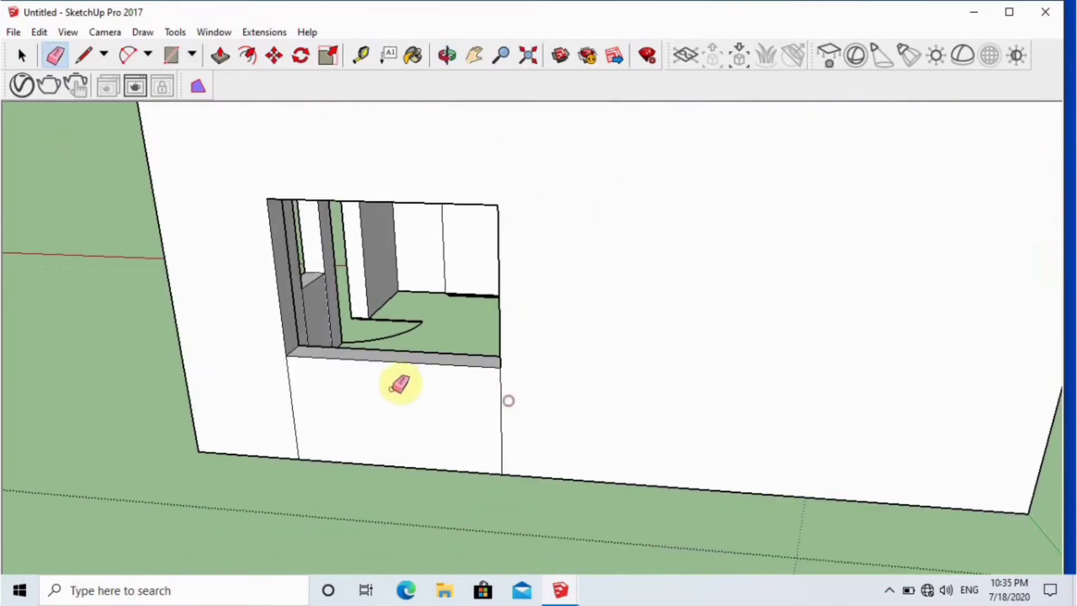
drag(501, 384, 452, 400)
Erase the two vertical seam lines on the inner face of the wall opposite the bed
scroll(485, 407, down, 3)
scroll(458, 188, up, 5)
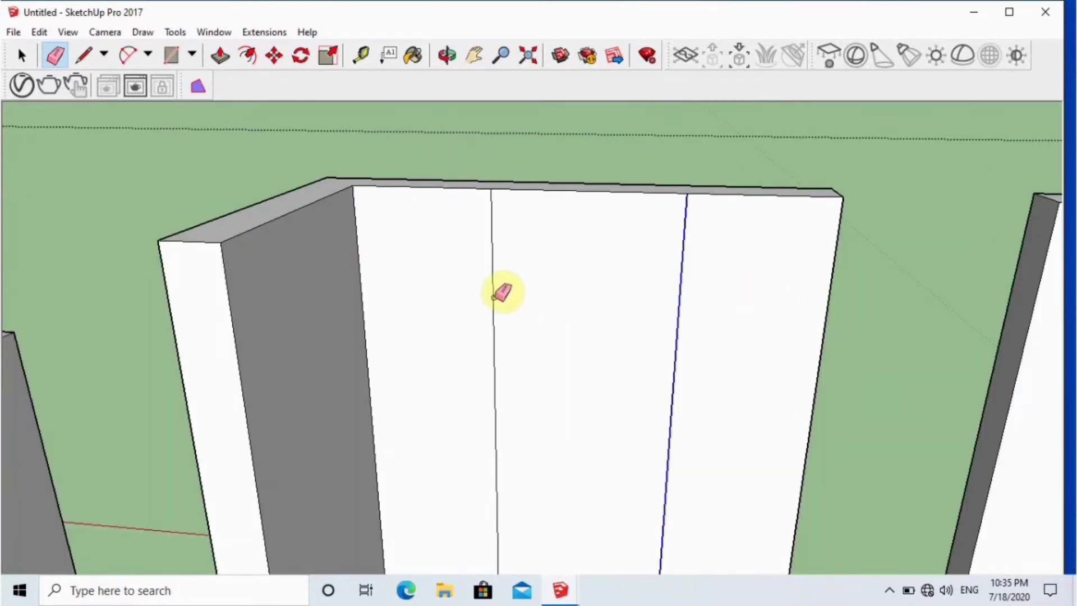
drag(494, 297, 486, 299)
Erase the seam lines around the side window on the wall's inner face and across its top
scroll(531, 306, down, 5)
middle_drag(530, 324, 363, 457)
scroll(312, 438, up, 2)
drag(350, 334, 349, 333)
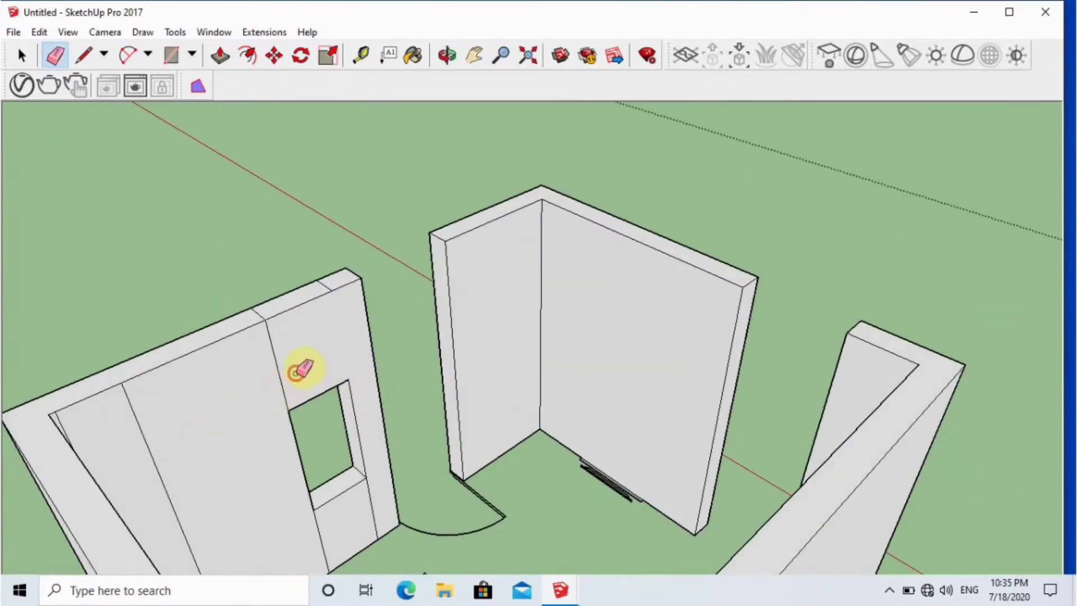
scroll(247, 440, up, 2)
drag(449, 520, 335, 550)
scroll(370, 522, down, 4)
scroll(359, 500, up, 2)
middle_drag(325, 488, 393, 531)
drag(380, 266, 382, 307)
drag(314, 343, 304, 352)
scroll(274, 376, down, 5)
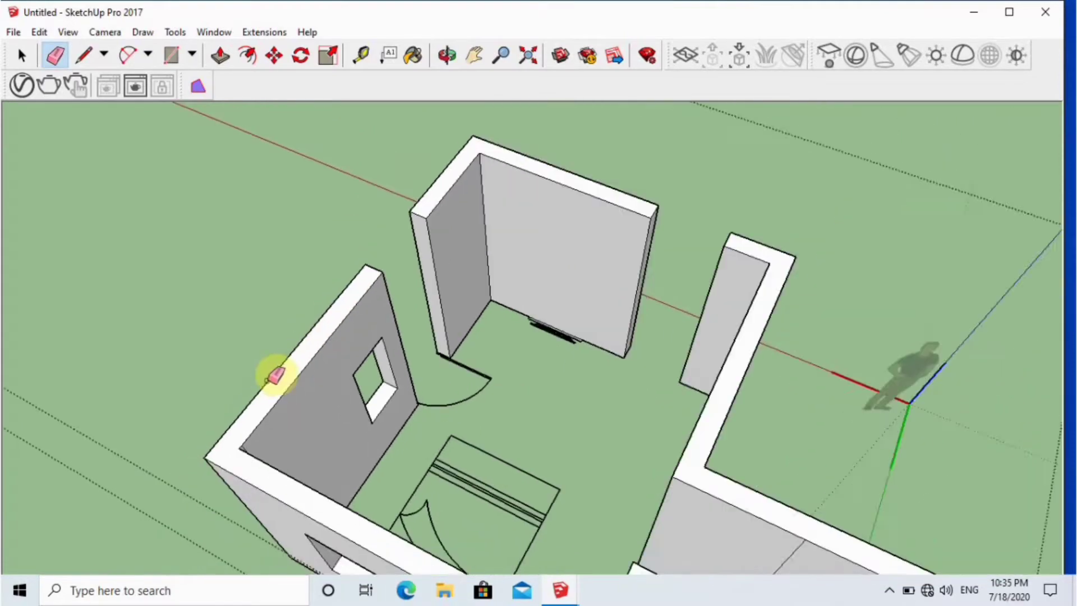
Erase the vertical seam line on the inner face of the bathroom wall
middle_drag(587, 561, 615, 359)
scroll(618, 325, up, 6)
mouse_move(595, 314)
middle_down()
mouse_move(575, 283)
mouse_move(647, 464)
mouse_move(646, 455)
middle_up()
scroll(578, 288, down, 5)
scroll(644, 431, up, 4)
drag(630, 425, 641, 465)
scroll(651, 502, down, 3)
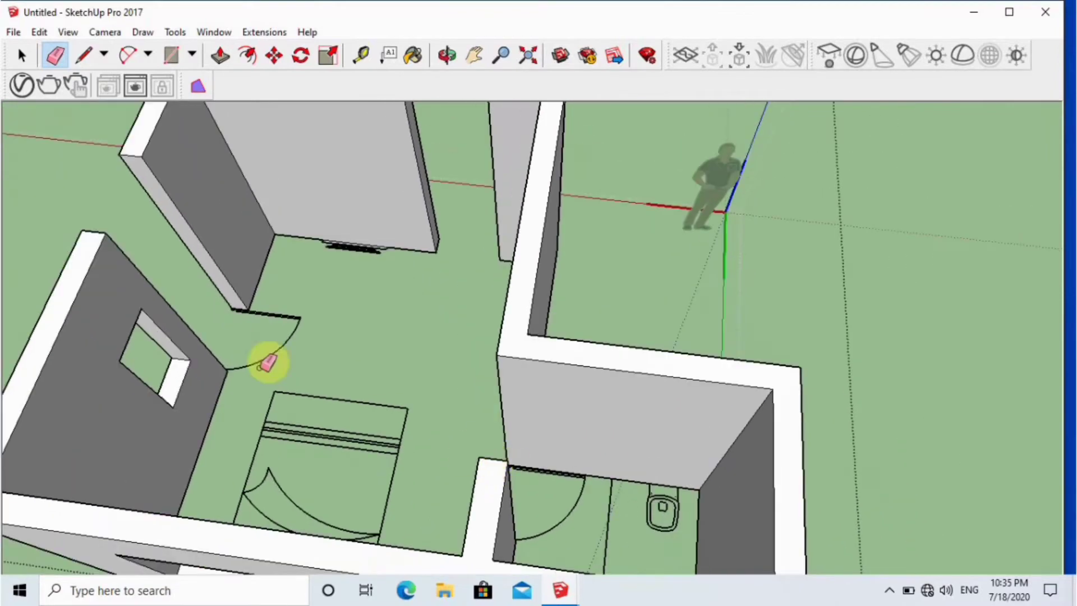
Erase the seam lines beside the side window on the wall's outer face
scroll(269, 359, up, 3)
scroll(348, 225, down, 3)
scroll(426, 265, up, 3)
scroll(427, 265, down, 5)
mouse_move(477, 455)
middle_down()
mouse_move(498, 388)
mouse_move(812, 443)
mouse_move(630, 207)
middle_up()
scroll(497, 388, up, 2)
scroll(629, 207, up, 3)
drag(723, 208, 636, 208)
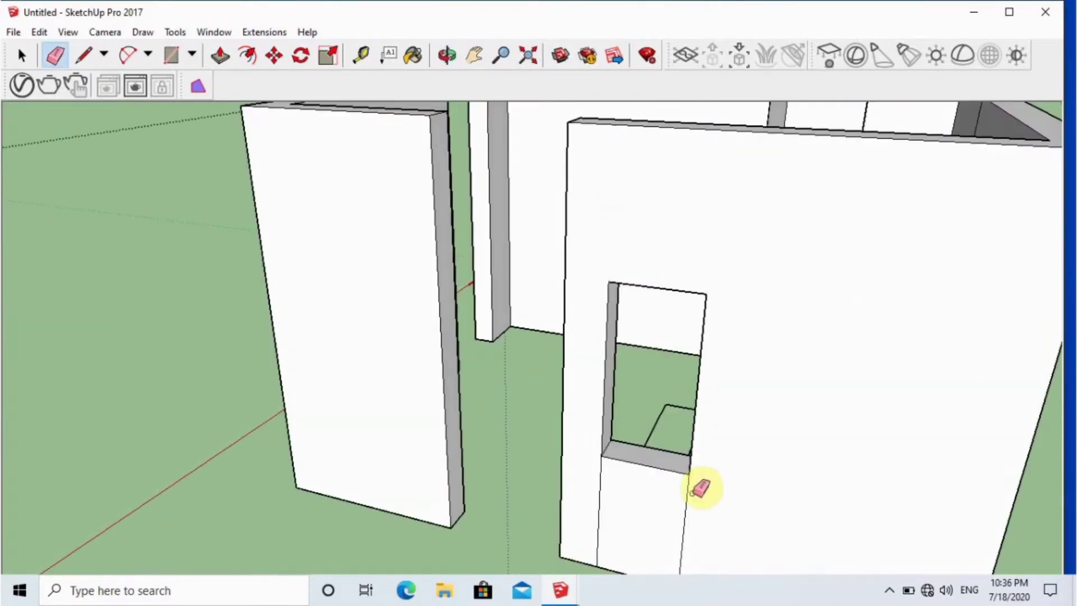
Draw a line across the wall end at the bedroom door opening and extrude the area above it to the side window's wall as a lintel
scroll(599, 498, down, 3)
scroll(601, 331, up, 2)
key(l)
scroll(465, 283, up, 4)
middle_drag(466, 279, 407, 427)
scroll(404, 433, down, 4)
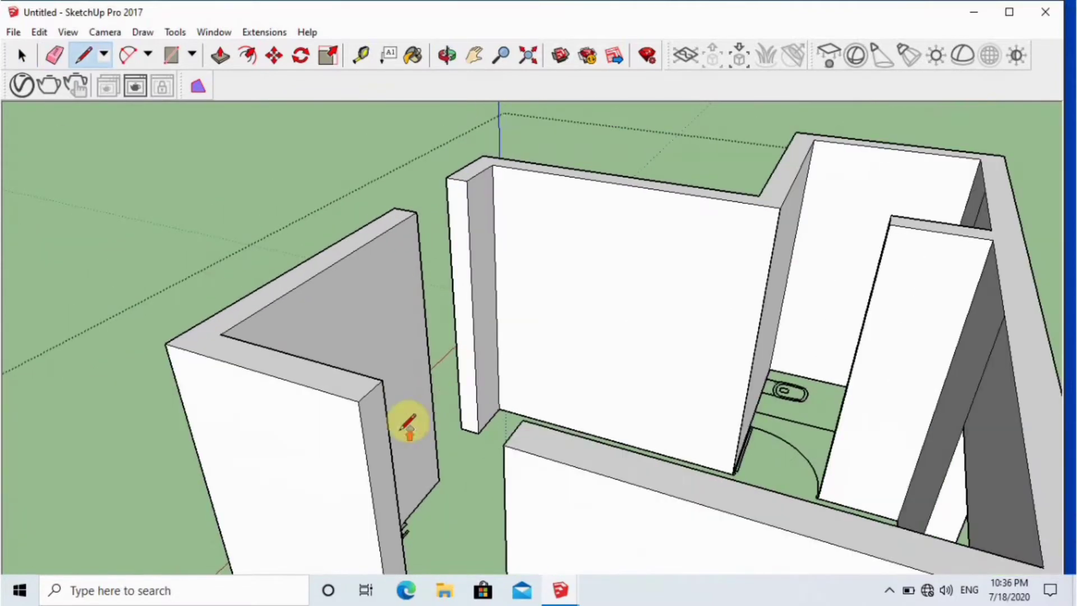
scroll(404, 435, up, 3)
click(332, 373)
scroll(348, 449, down, 3)
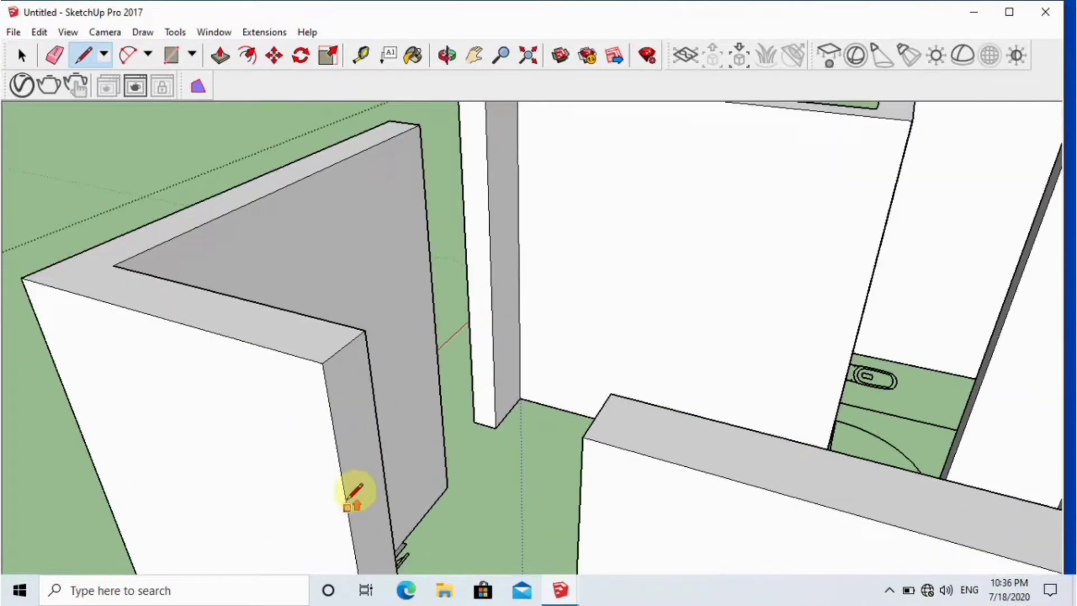
click(379, 514)
key(p)
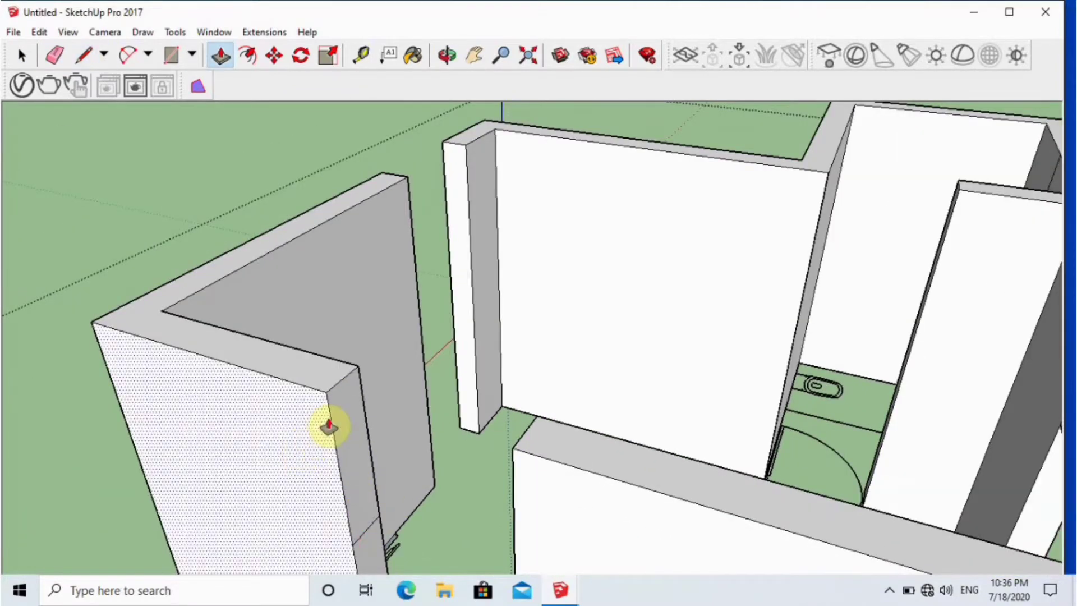
click(339, 416)
click(517, 454)
Draw a line across the short wall's end at the opening opposite the bed and extrude the area above it to the facing wall as a lintel
scroll(517, 460, down, 3)
scroll(500, 380, up, 5)
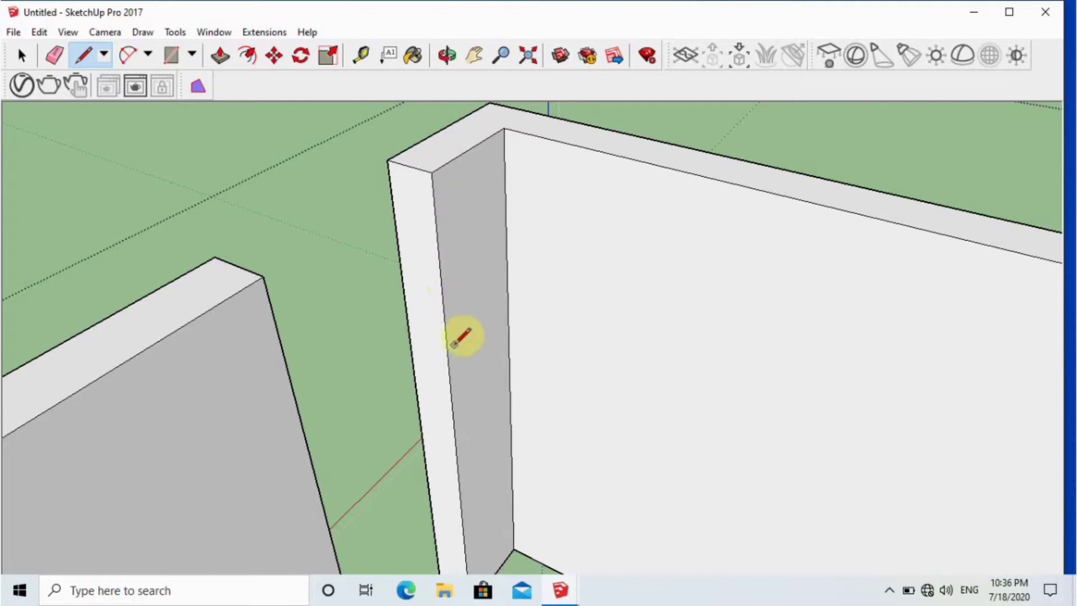
key(space)
key(p)
click(406, 220)
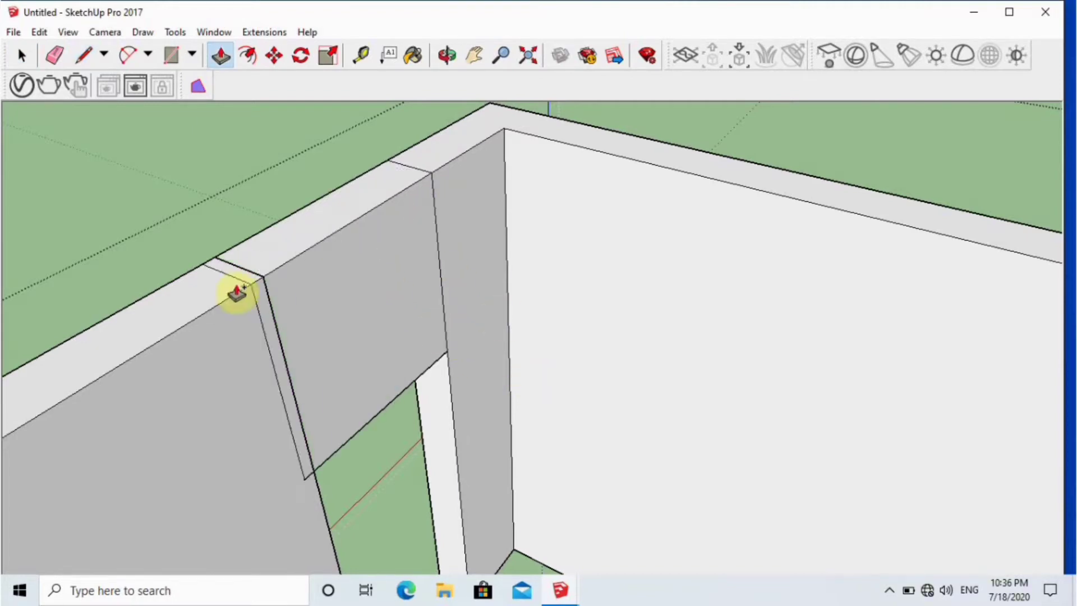
click(238, 293)
scroll(323, 323, down, 2)
Erase the seam lines on the inner face and top of the lintel over the opening opposite the bed
scroll(378, 247, up, 1)
key(e)
scroll(474, 247, up, 2)
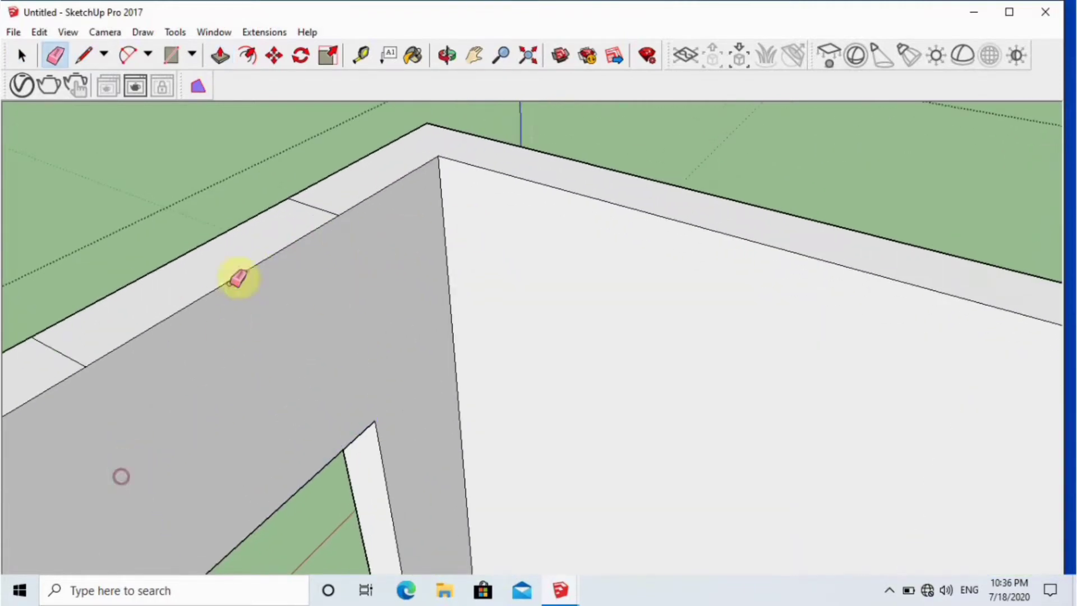
click(257, 271)
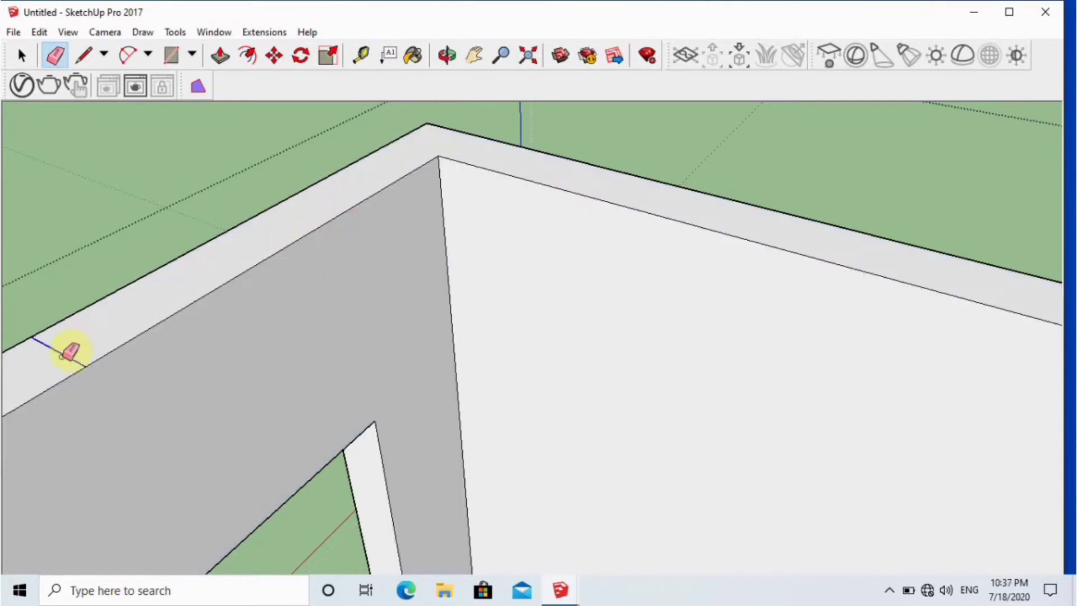
click(62, 357)
scroll(586, 379, down, 4)
Erase the seam lines across the top and outer face of the lintel over the bedroom door opening
middle_drag(728, 411, 790, 455)
scroll(786, 455, down, 2)
scroll(786, 456, up, 3)
scroll(315, 472, up, 1)
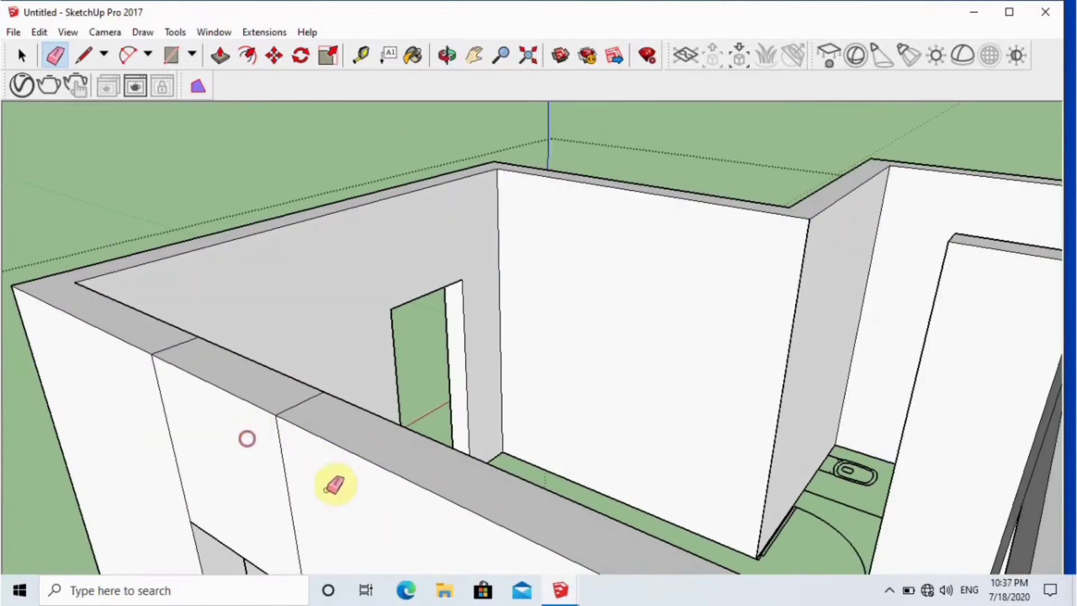
mouse_move(163, 400)
mouse_down()
mouse_move(180, 353)
mouse_move(169, 387)
mouse_up()
scroll(362, 472, up, 3)
key(ctrl+z)
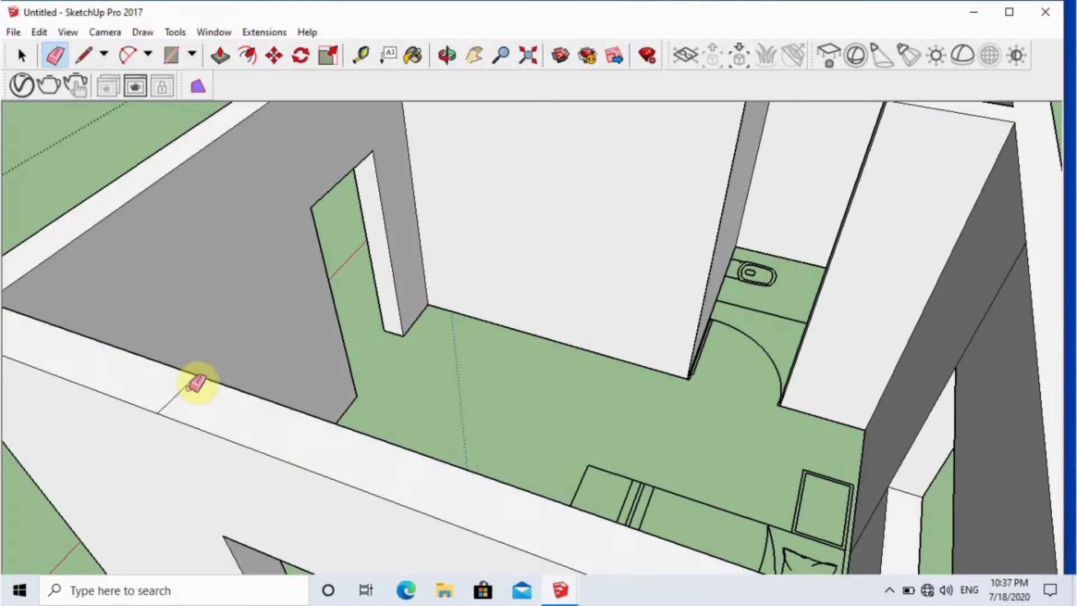
click(190, 386)
scroll(225, 396, down, 4)
scroll(508, 211, up, 3)
mouse_move(512, 221)
middle_down()
mouse_move(652, 235)
mouse_move(500, 284)
middle_up()
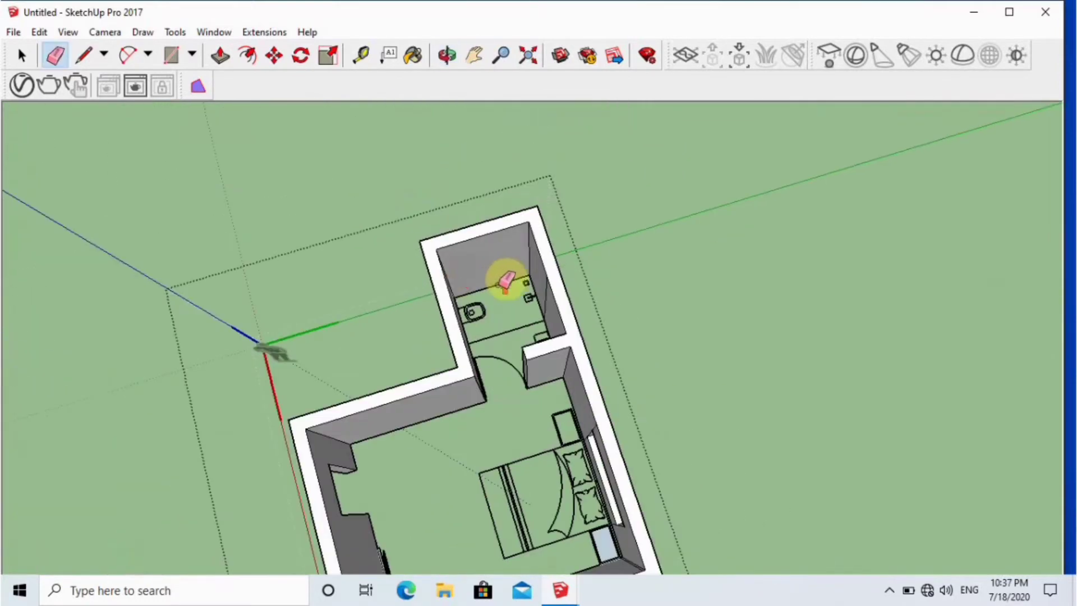
Erase the toilet, basin, remaining fixture lines and door swing from the bathroom floor
scroll(627, 261, up, 5)
drag(526, 364, 501, 332)
drag(387, 429, 354, 419)
scroll(563, 485, down, 1)
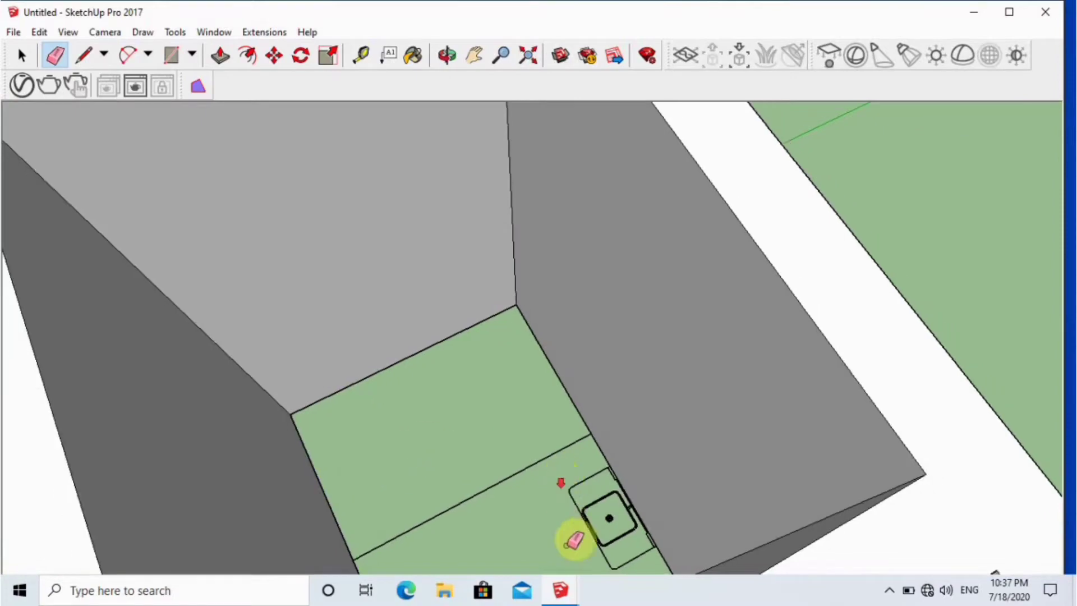
scroll(568, 539, up, 1)
drag(589, 519, 561, 483)
drag(539, 471, 527, 420)
scroll(461, 317, down, 4)
scroll(470, 313, down, 3)
Erase the vertical seam lines on the inner wall face at the window behind the bed
middle_drag(567, 519, 637, 393)
scroll(636, 190, up, 3)
click(625, 194)
scroll(643, 431, up, 3)
middle_drag(643, 431, 654, 342)
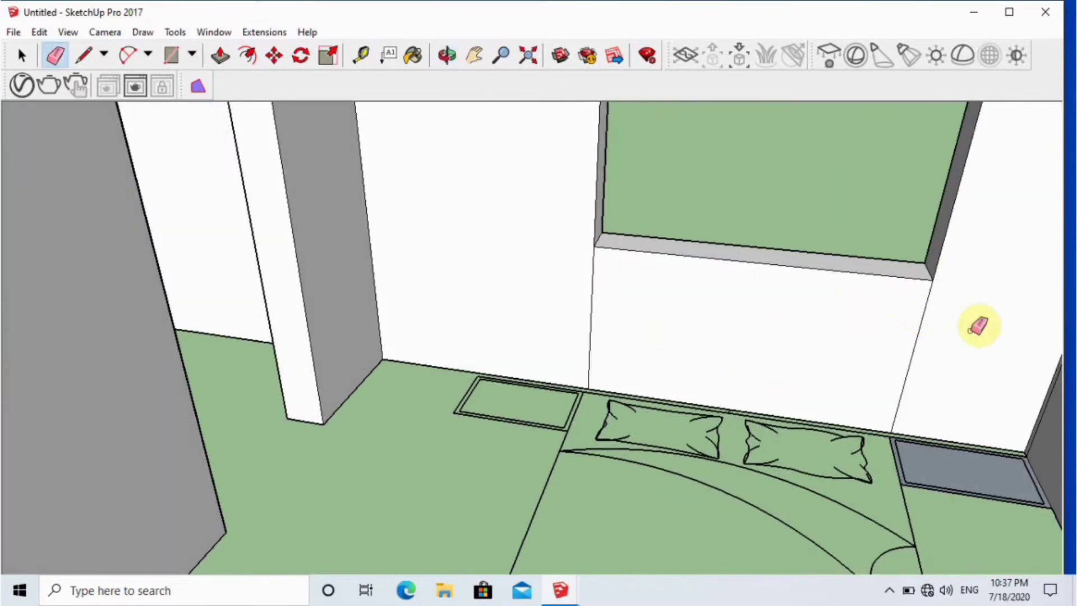
drag(971, 331, 519, 348)
Erase the bed and pillow drawing from the bedroom floor and undo the last stray erasure
scroll(611, 363, down, 4)
middle_drag(611, 364, 624, 436)
scroll(624, 436, down, 5)
middle_drag(648, 328, 662, 406)
click(676, 370)
drag(500, 262, 606, 301)
key(ctrl+z)
Erase the outline of the bedside table nearest the bathroom partition and show the whole model
scroll(600, 295, up, 3)
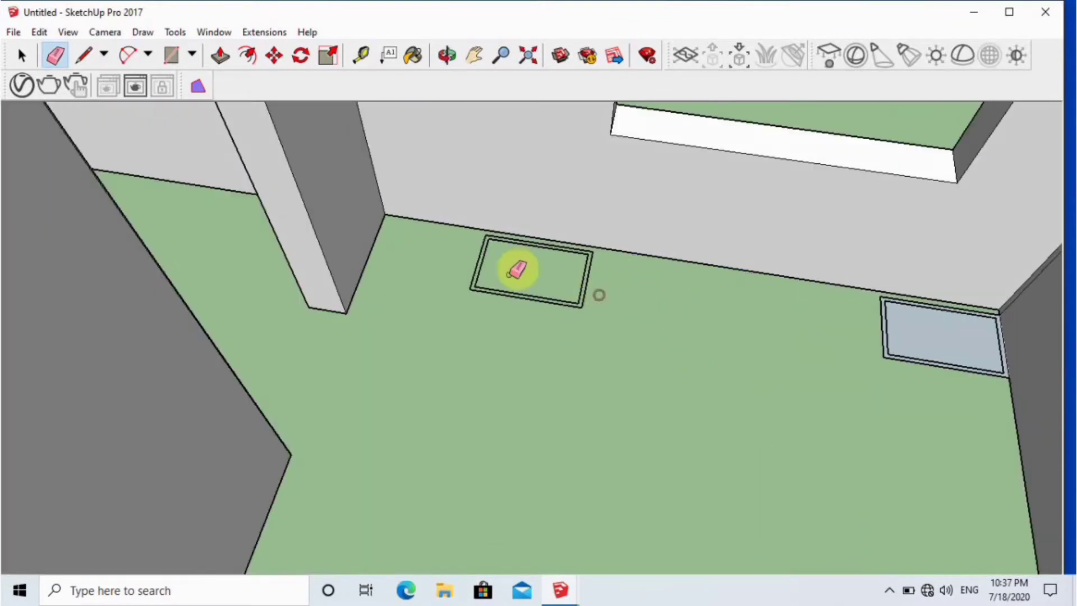
scroll(513, 265, up, 3)
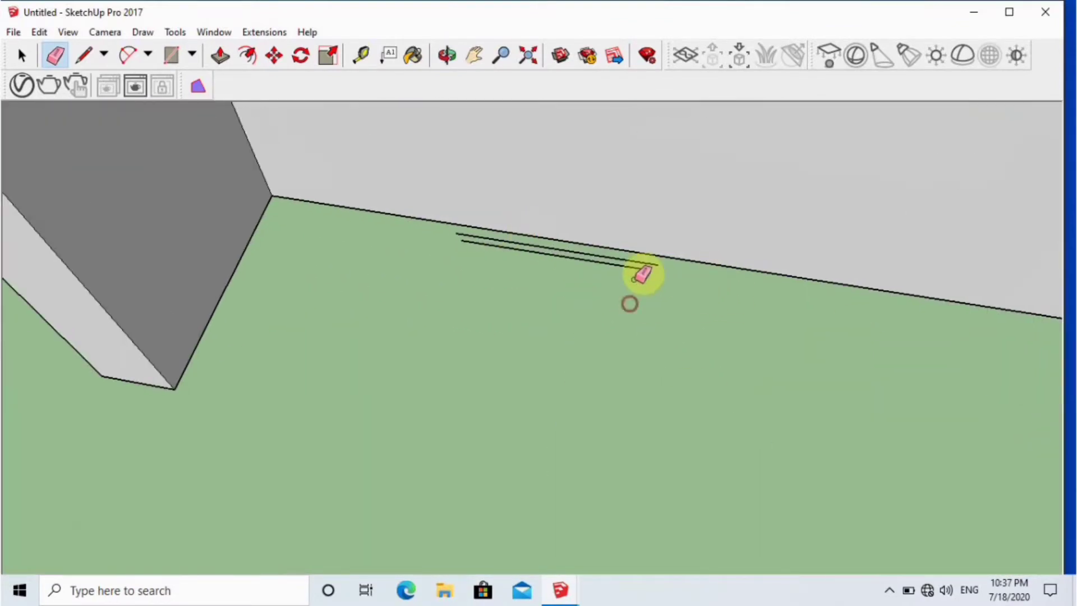
scroll(636, 325, up, 5)
click(530, 61)
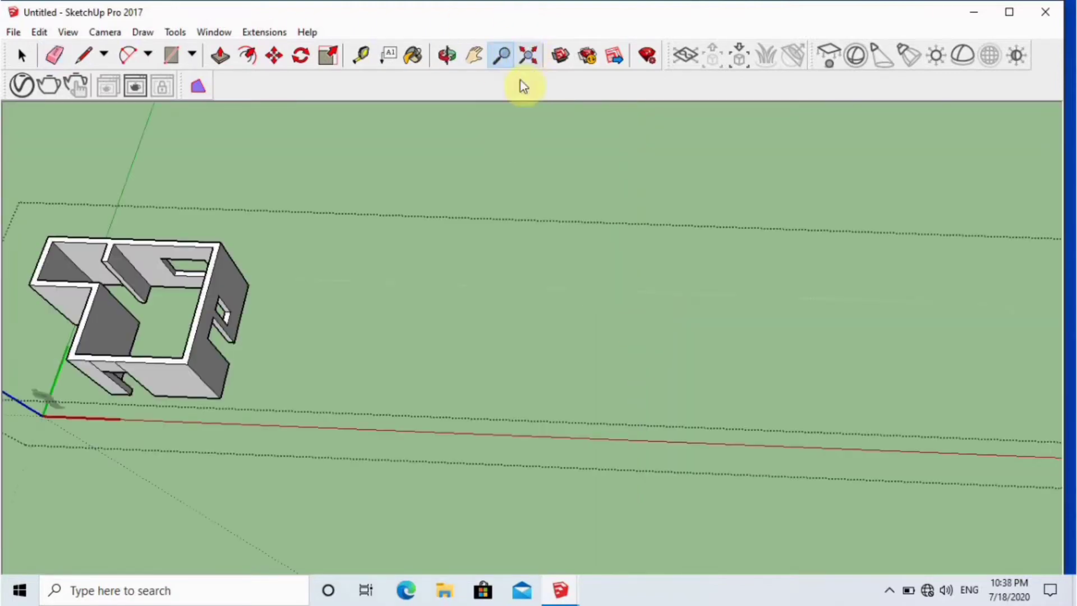
Delete the face inside the remaining bedside table in the bedroom corner
scroll(191, 317, up, 3)
middle_drag(195, 313, 260, 291)
scroll(54, 406, down, 2)
middle_drag(53, 408, 388, 460)
scroll(406, 506, down, 1)
middle_drag(405, 506, 419, 546)
scroll(421, 392, up, 8)
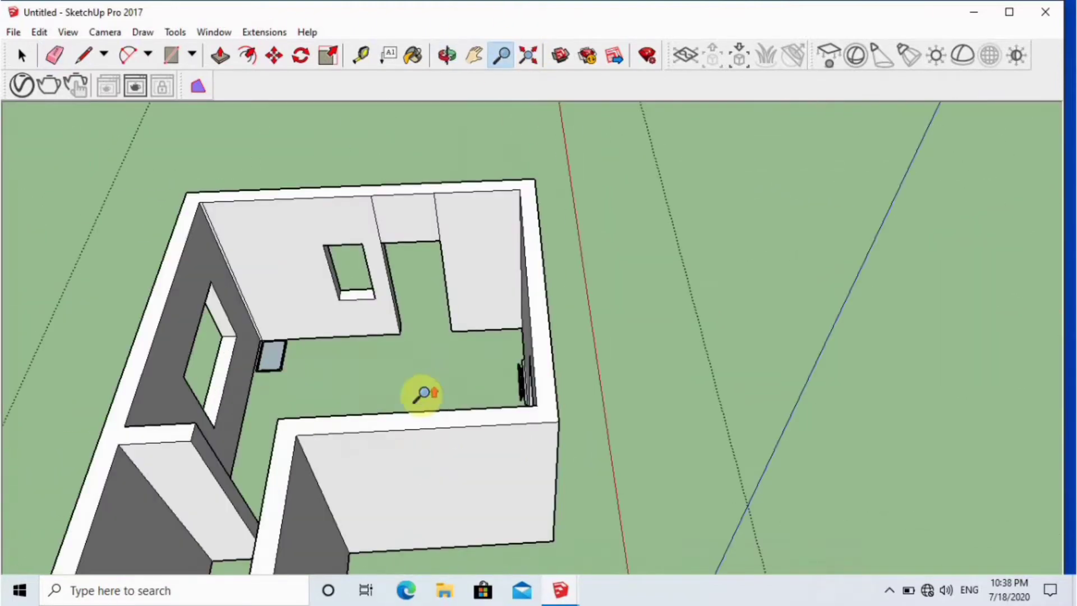
key(space)
scroll(66, 346, up, 3)
click(133, 345)
key(Delete)
Erase the inner and outer outlines of the bedside table in the bedroom corner
click(141, 351)
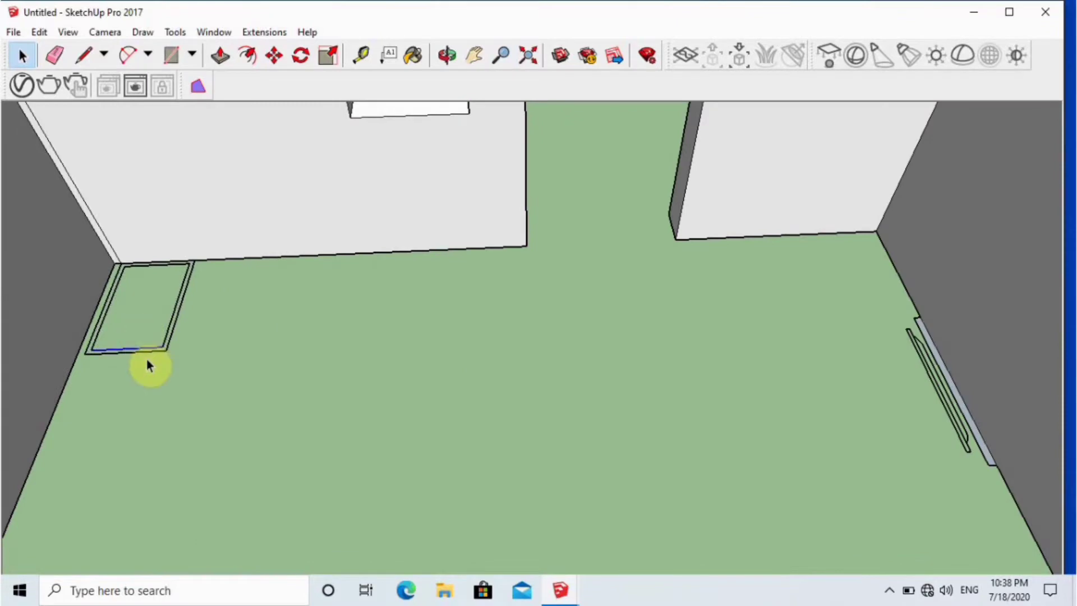
key(e)
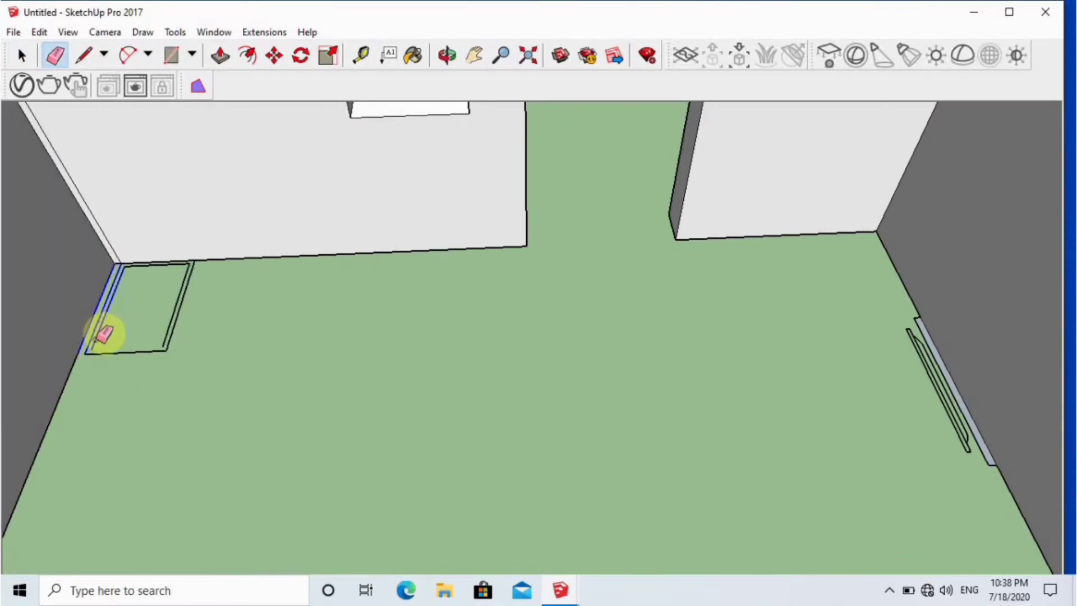
scroll(105, 333, up, 3)
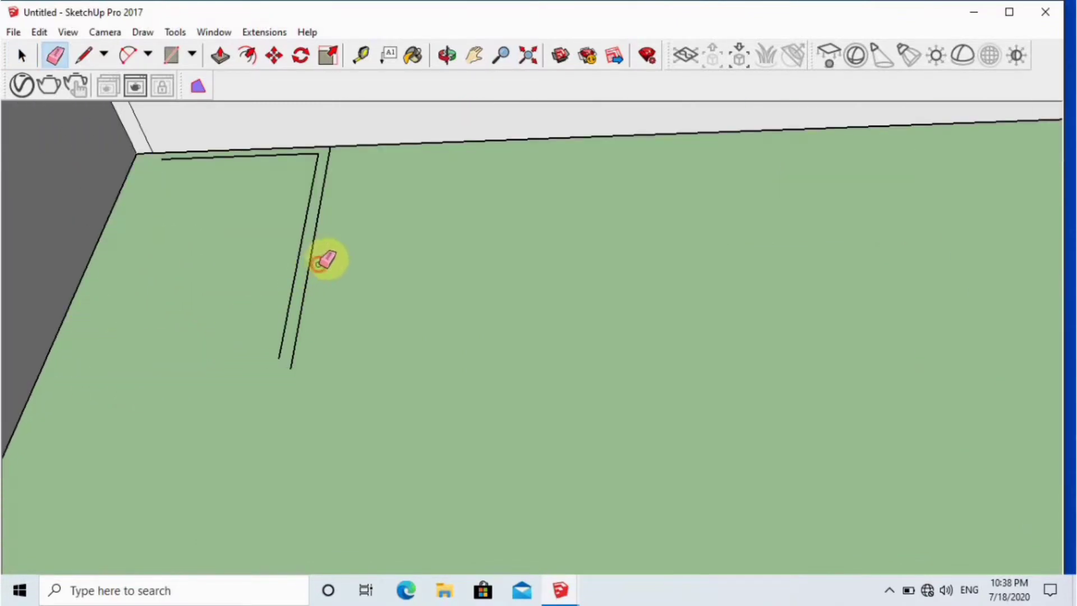
drag(318, 264, 283, 243)
scroll(237, 124, up, 3)
drag(249, 173, 259, 216)
Erase the thin vertical seam line beside the bedroom corner where the bedside table stood
scroll(265, 253, down, 5)
middle_drag(267, 262, 317, 202)
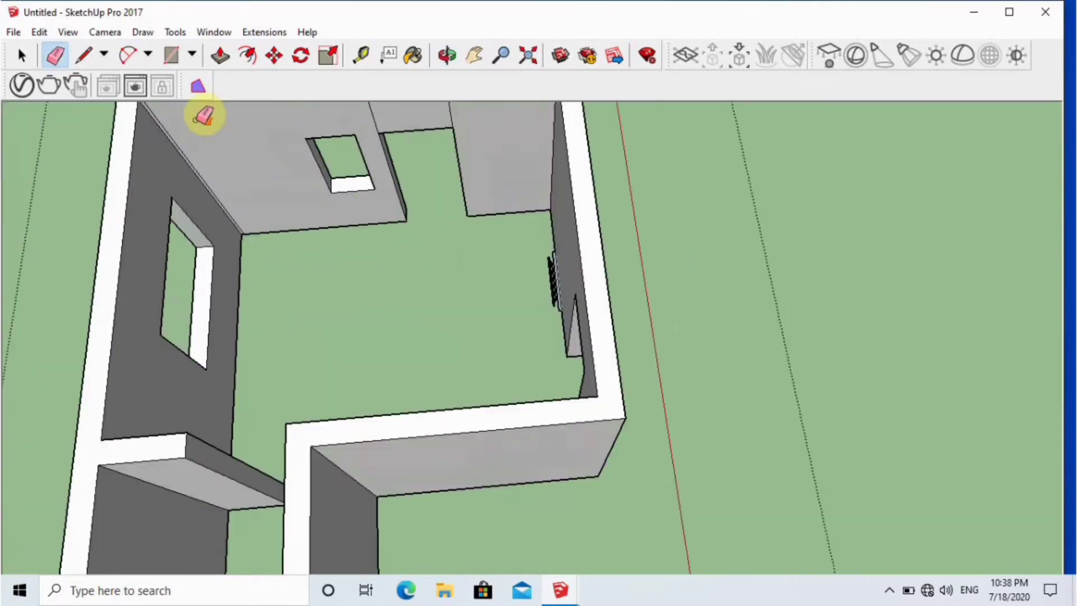
scroll(170, 159, up, 5)
click(184, 153)
Erase the wall-mounted TV unit drawing from the floor along the wall opposite the bed window
scroll(299, 197, down, 5)
mouse_move(408, 307)
middle_down()
mouse_move(577, 298)
mouse_move(482, 283)
middle_up()
scroll(751, 227, up, 8)
drag(661, 283, 645, 225)
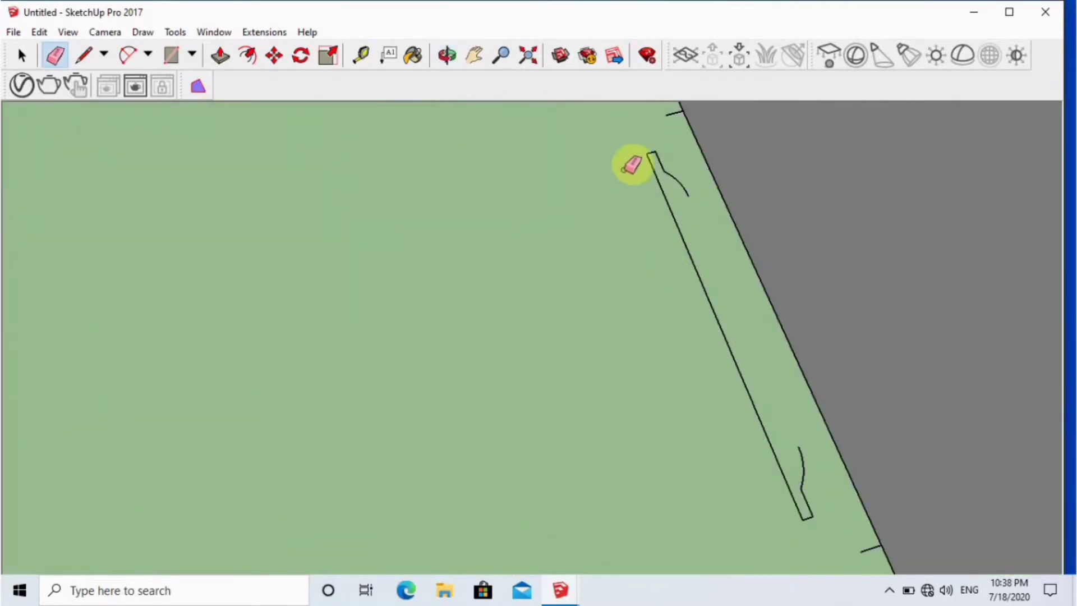
key(ctrl+z)
click(677, 123)
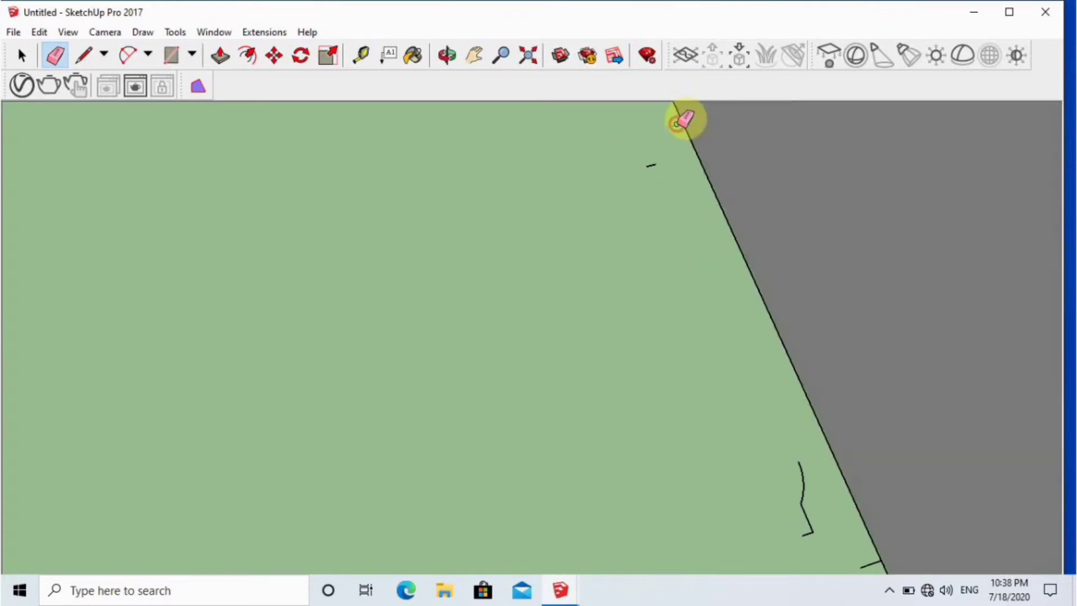
scroll(657, 166, down, 5)
scroll(696, 259, up, 9)
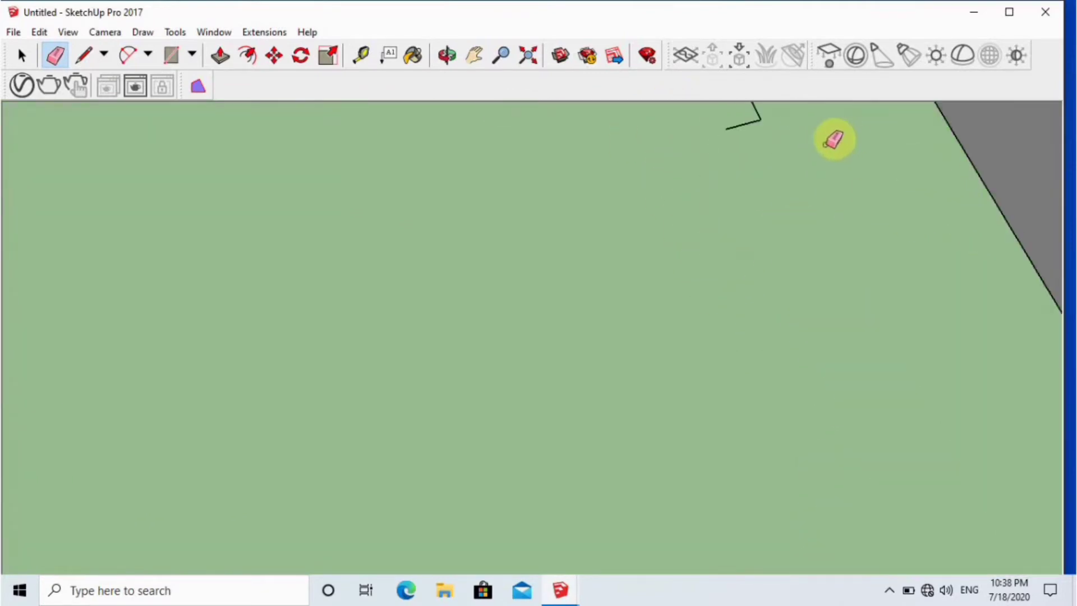
scroll(850, 253, down, 4)
click(819, 258)
scroll(791, 224, down, 5)
Erase the two vertical seam lines above the door opening beside the small window
scroll(786, 271, up, 4)
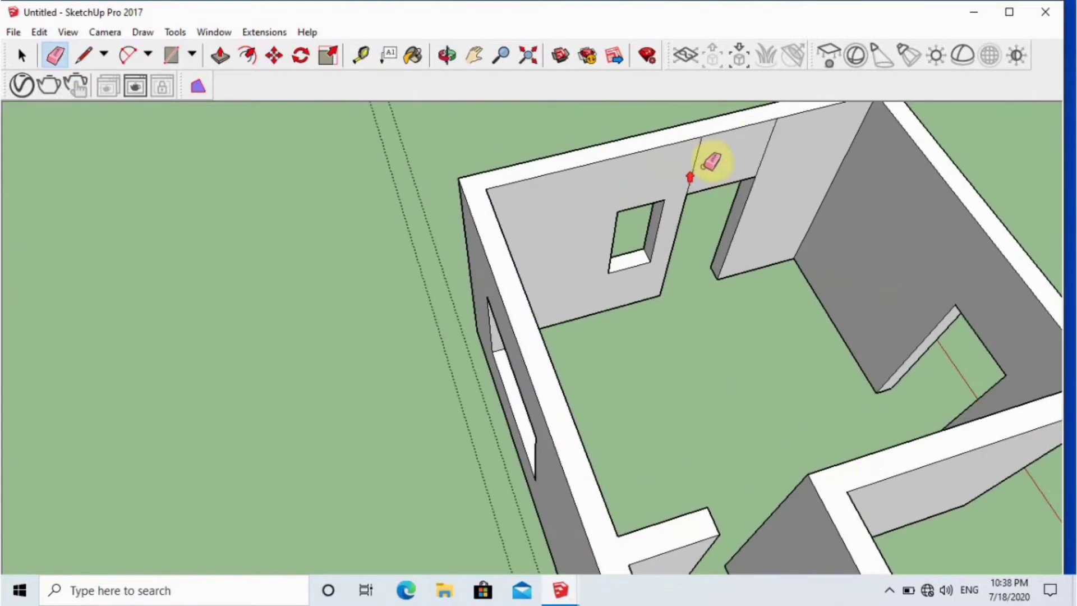
scroll(684, 145, up, 4)
scroll(722, 151, down, 6)
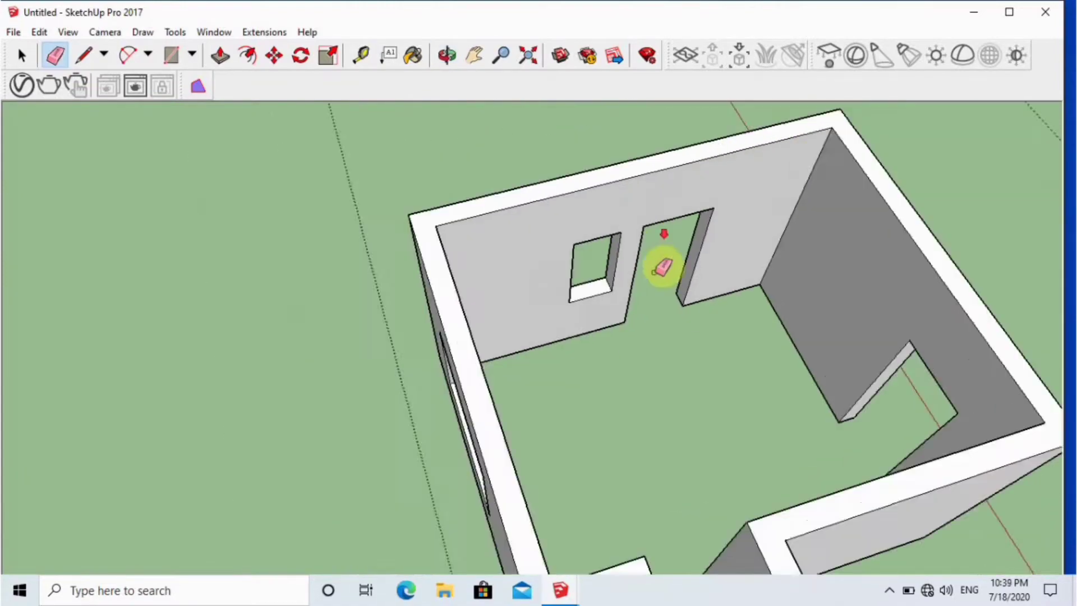
scroll(739, 322, up, 2)
scroll(739, 323, up, 3)
scroll(529, 301, down, 5)
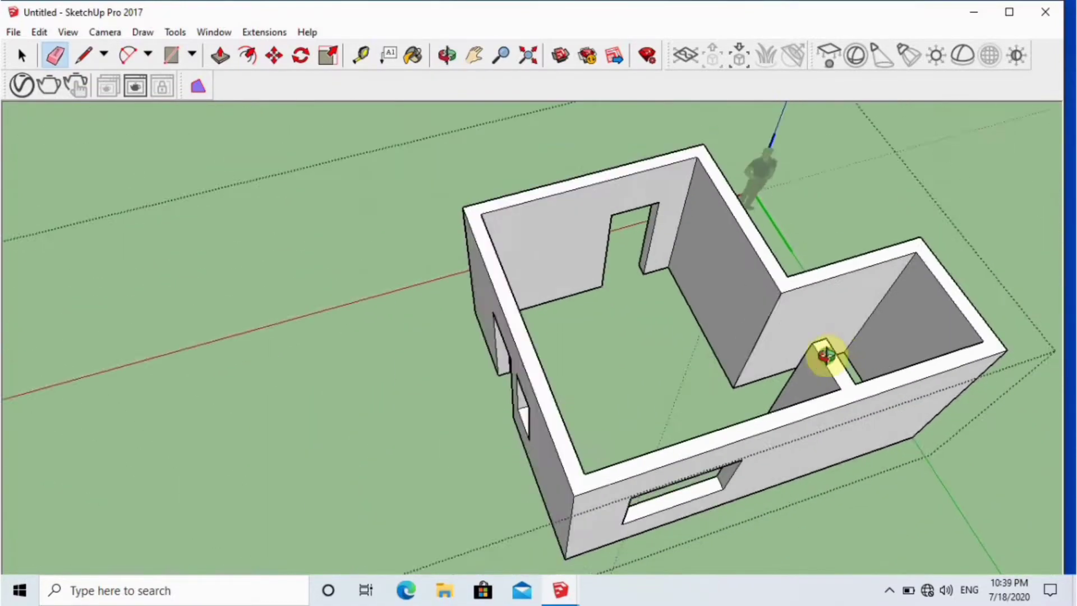
Draw a rectangle between opposite inner corners to fill the bedroom and bathroom floors with faces
scroll(826, 354, up, 2)
key(r)
scroll(493, 269, up, 3)
click(426, 272)
scroll(480, 292, down, 1)
scroll(710, 493, down, 1)
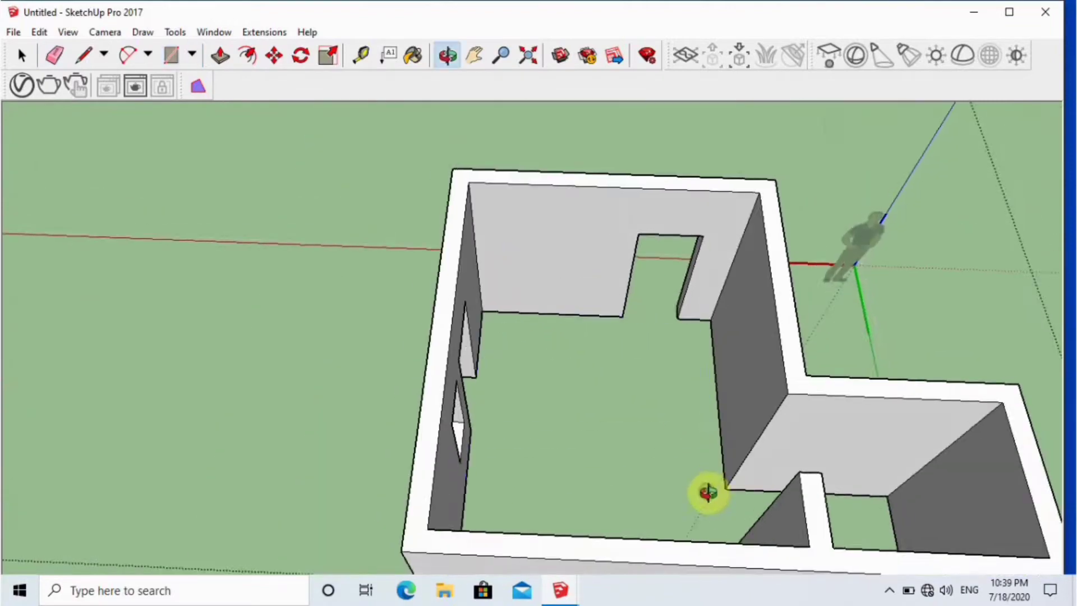
middle_drag(709, 493, 704, 535)
click(765, 441)
middle_drag(741, 416, 643, 275)
scroll(751, 342, down, 3)
Delete the unwanted faces filling the bedroom's door openings
key(space)
click(608, 181)
click(385, 264)
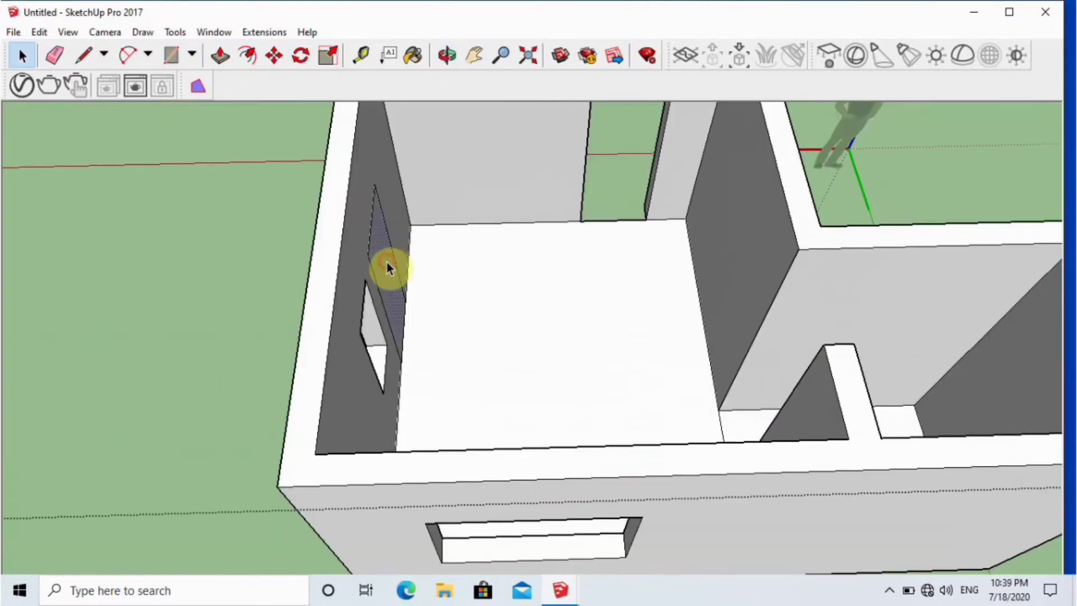
scroll(452, 308, down, 5)
Push/pull the bedroom floor face and bring the bathroom floor face to the same level
middle_drag(452, 308, 582, 344)
scroll(561, 347, up, 5)
click(552, 347)
key(p)
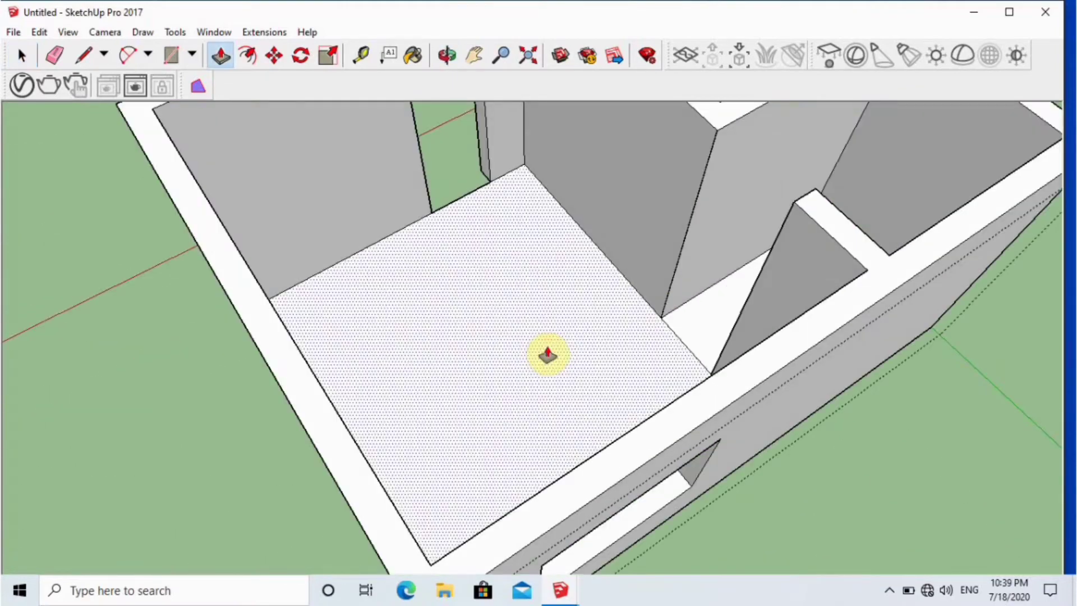
click(549, 352)
key(Return)
scroll(694, 324, up, 4)
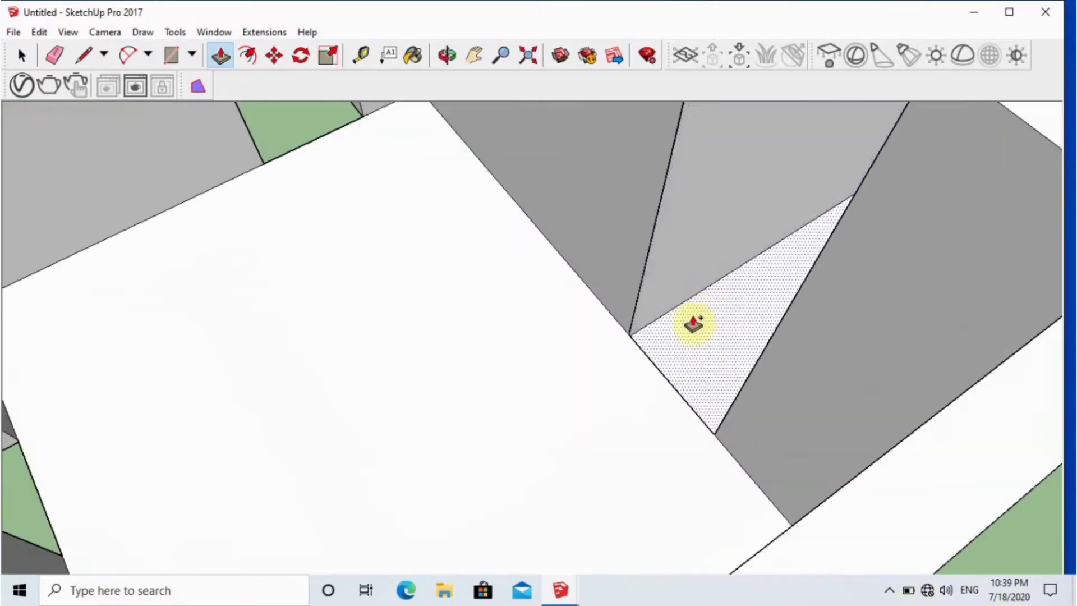
click(714, 321)
click(630, 361)
scroll(687, 428, up, 2)
key(space)
Examine the floors and openings of the bedroom and bathroom from several angles
scroll(636, 374, down, 8)
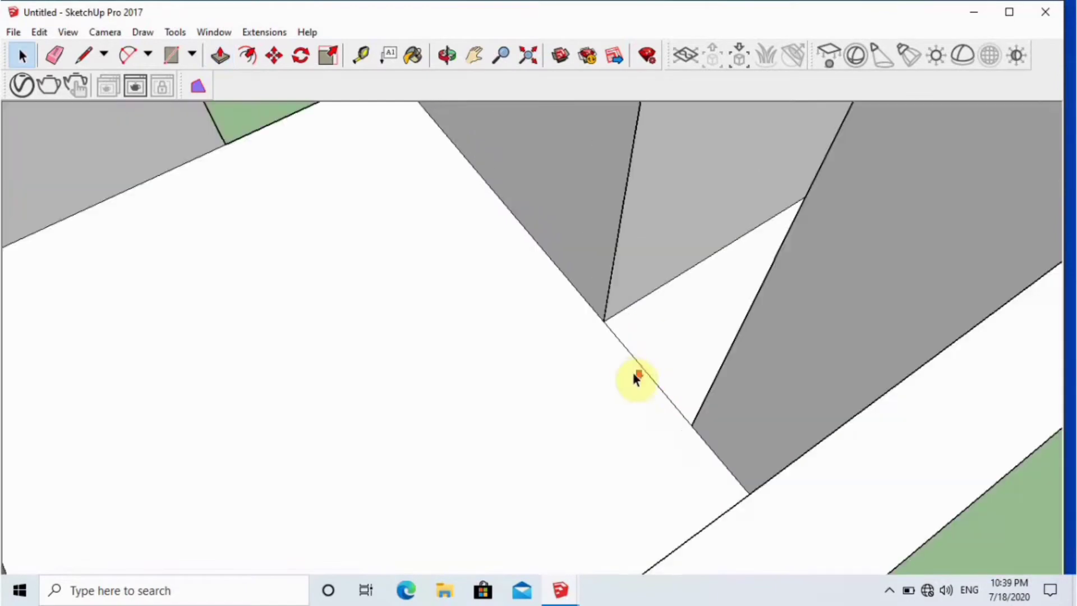
middle_drag(522, 359, 711, 315)
scroll(583, 281, up, 4)
middle_drag(570, 253, 801, 101)
scroll(406, 354, down, 3)
middle_drag(406, 353, 440, 491)
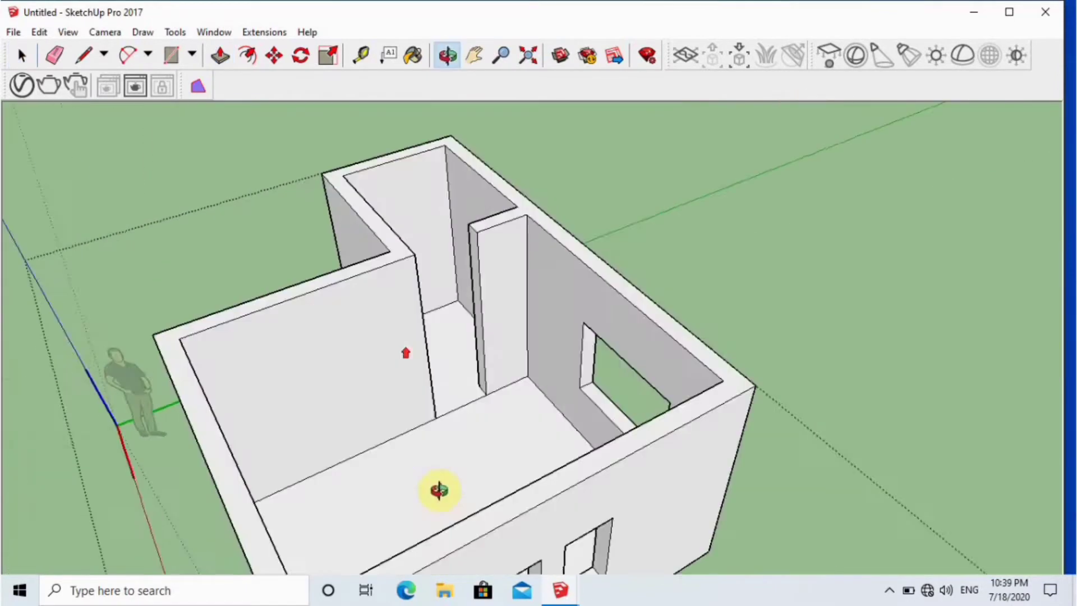
scroll(418, 503, down, 4)
Paint the bedroom floor with the Wood Floor Dark material
click(411, 54)
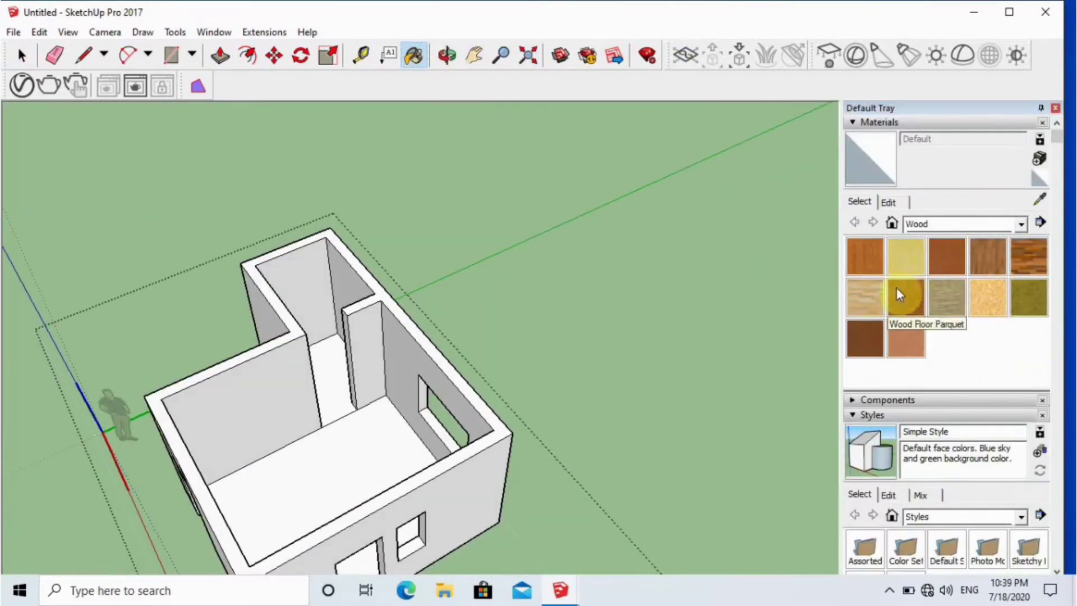
click(377, 457)
middle_drag(377, 457, 841, 289)
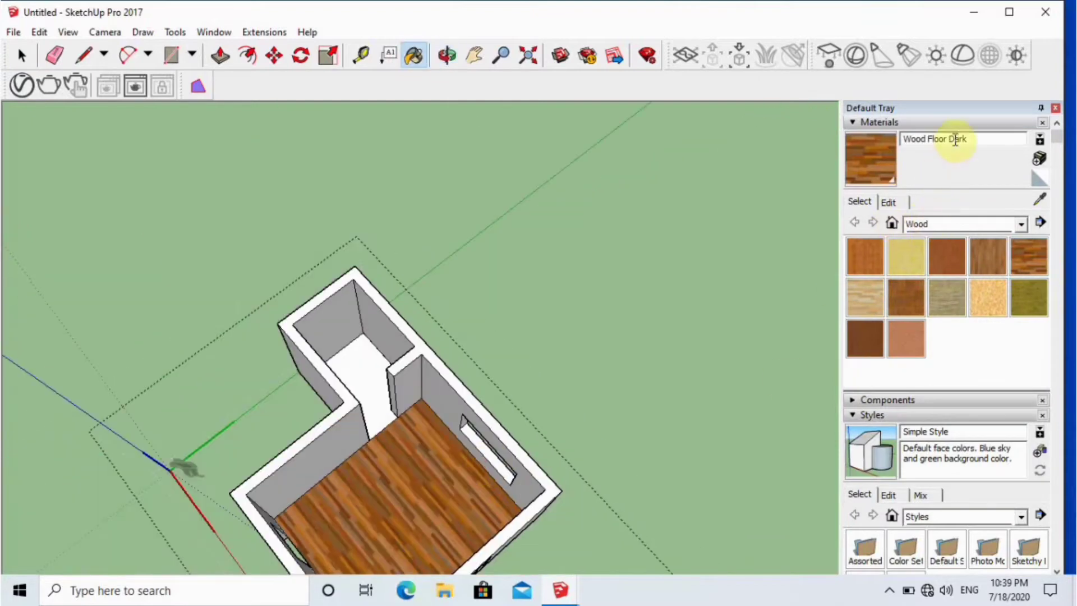
Browse the material collections and try Wood Bamboo and Wood Cherry Original on the bedroom floor
click(968, 225)
click(957, 424)
click(947, 224)
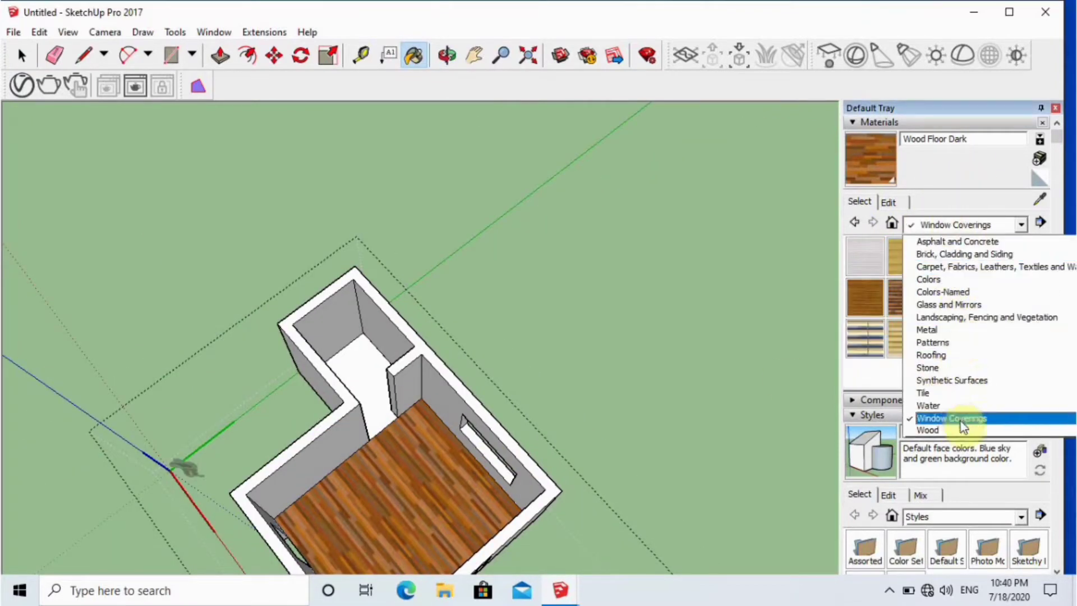
click(931, 431)
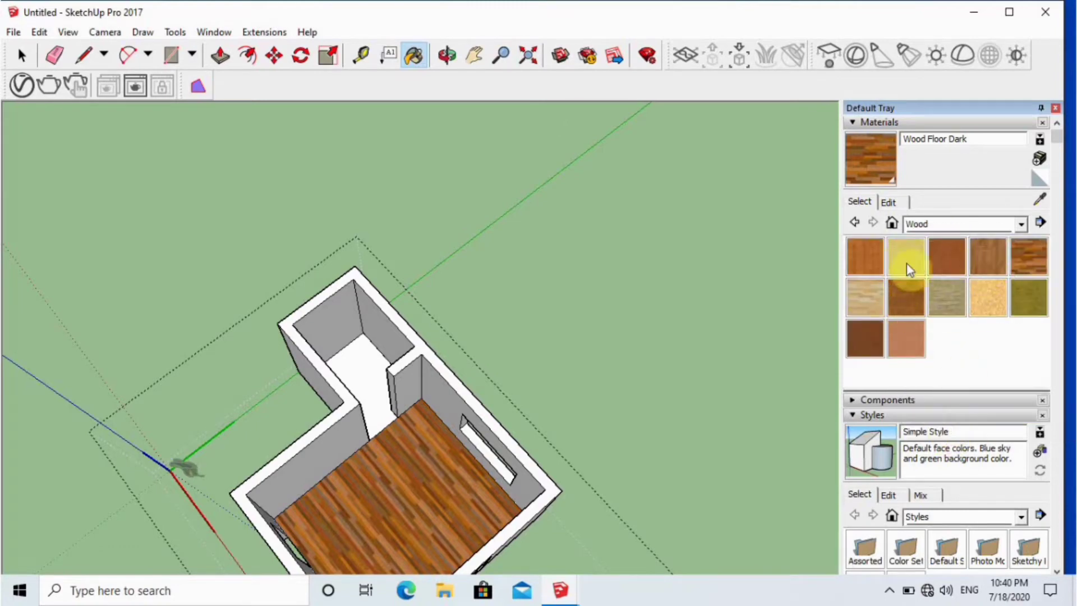
click(854, 254)
click(438, 513)
scroll(437, 512, up, 5)
scroll(505, 471, down, 3)
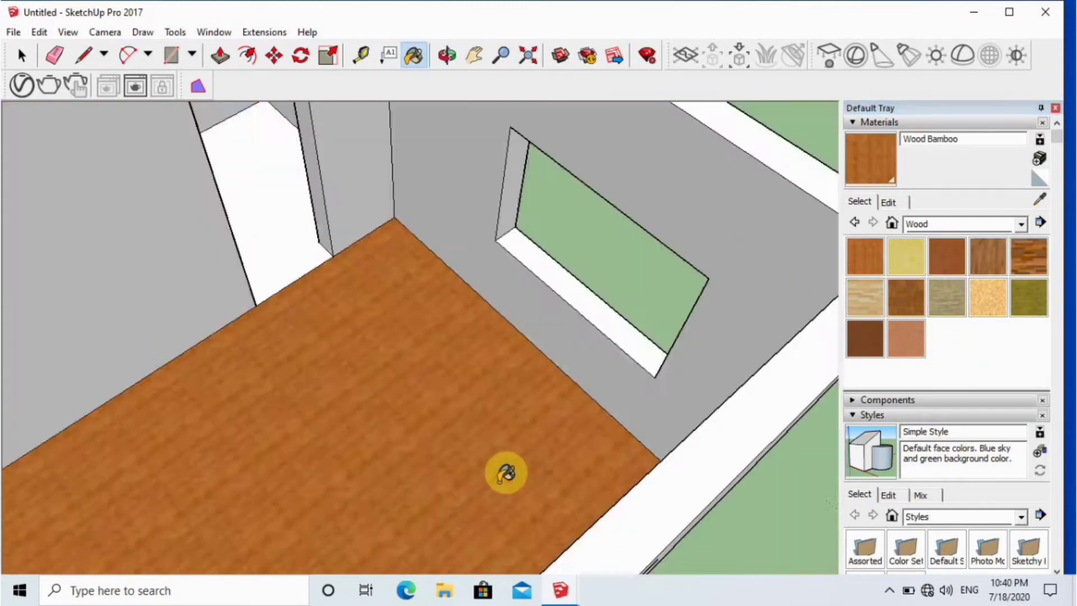
click(415, 448)
scroll(407, 449, up, 4)
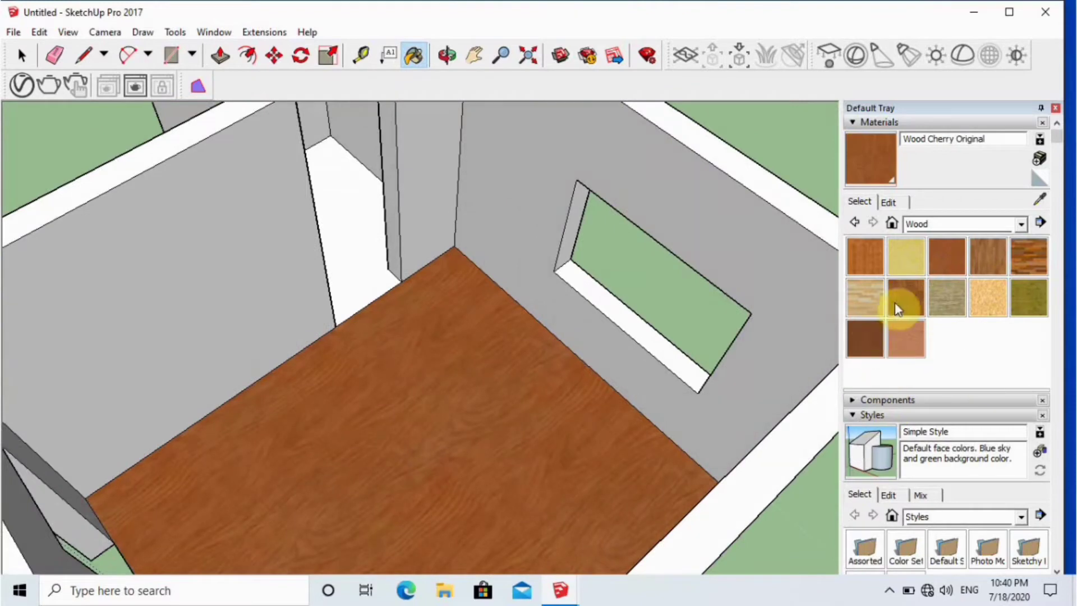
Paint the bedroom floor with the Wood Floor Parquet material
click(230, 478)
scroll(457, 449, up, 3)
scroll(457, 449, down, 8)
Paint the bathroom floor with Encaustic Tile Circular 02 from the Tile materials
click(1021, 224)
click(892, 378)
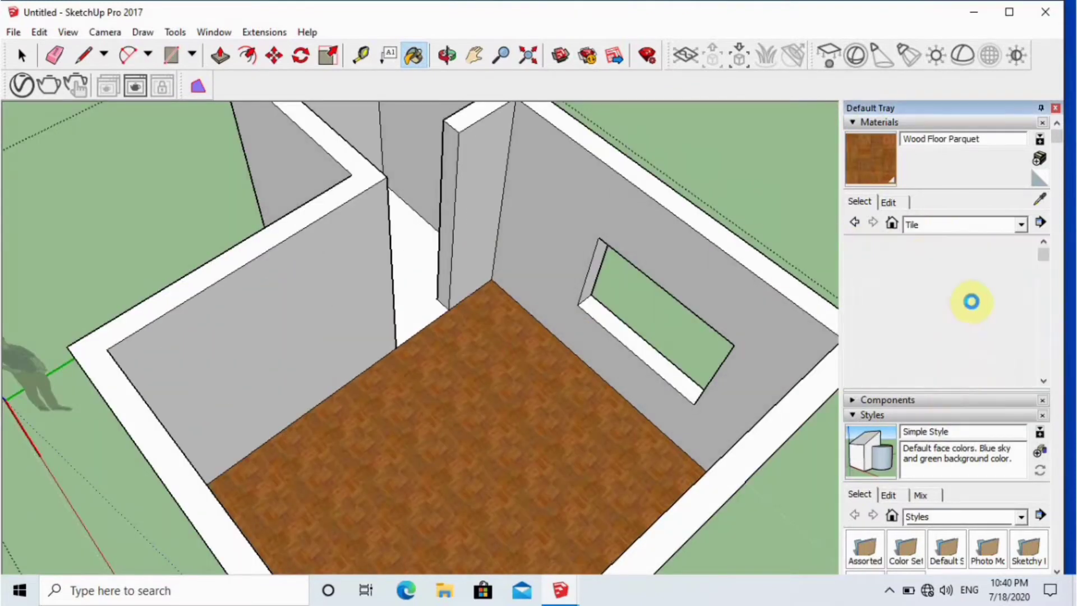
scroll(890, 298, down, 6)
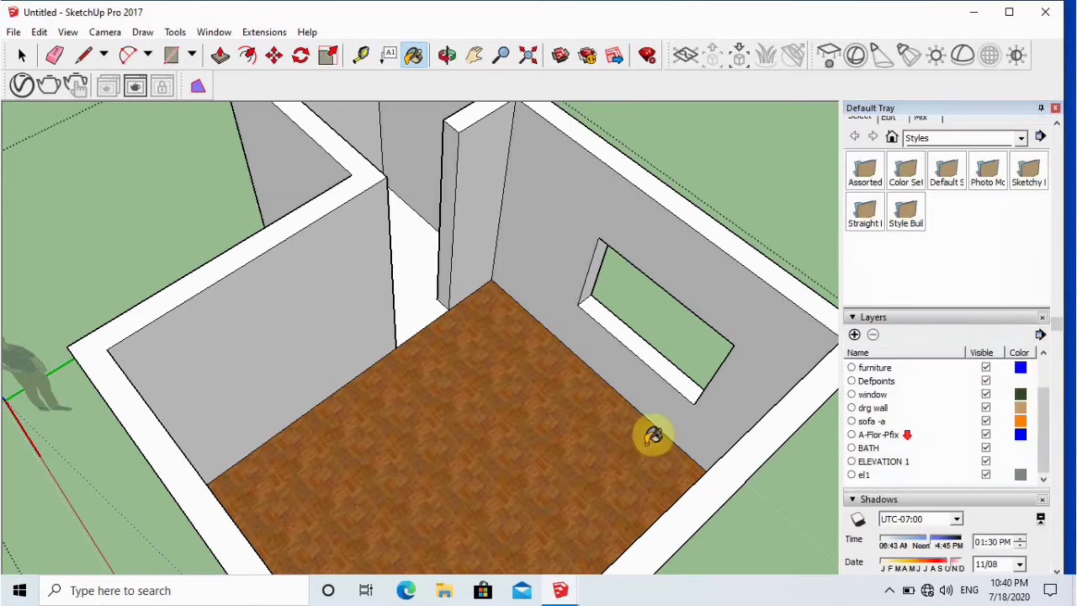
scroll(422, 224, up, 3)
middle_drag(421, 224, 413, 351)
scroll(414, 352, down, 3)
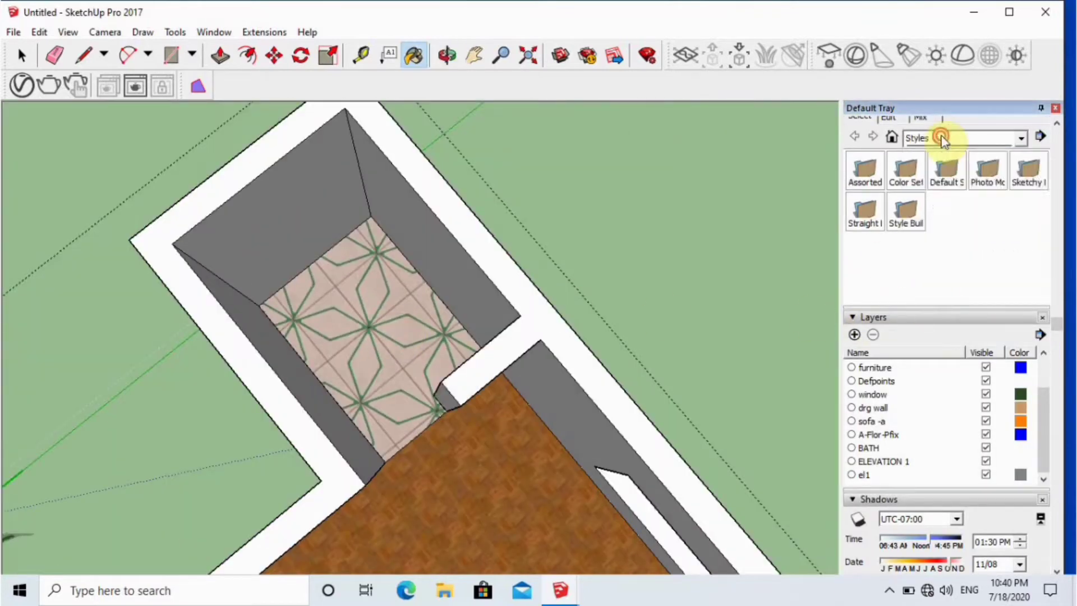
Paint the bathroom's inner walls with the Marble Carrara Gold Floor Tile material
scroll(969, 326, up, 6)
click(941, 229)
click(942, 229)
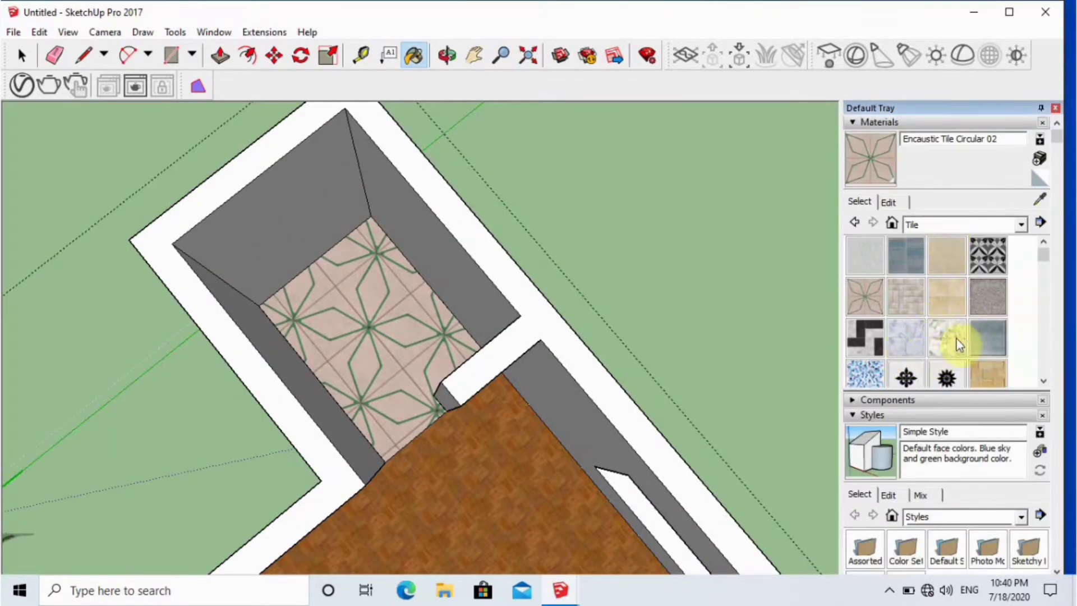
click(957, 344)
scroll(332, 255, up, 2)
click(313, 191)
click(461, 196)
click(225, 364)
mouse_move(347, 325)
middle_down()
mouse_move(274, 130)
mouse_move(308, 216)
middle_up()
scroll(273, 130, up, 4)
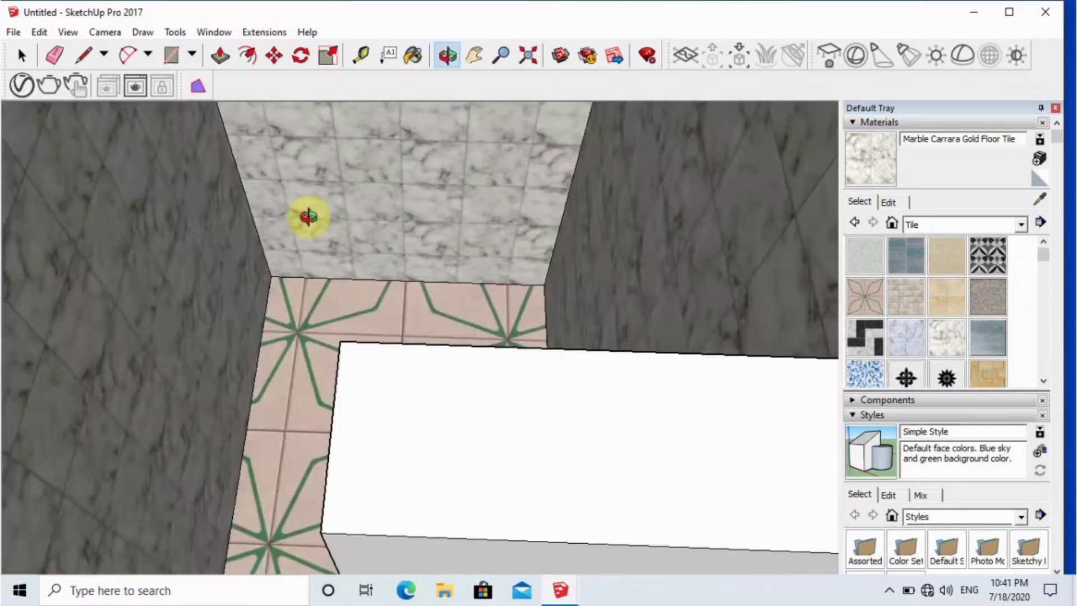
scroll(309, 216, down, 5)
Paint the bathroom's inner walls with the Granite Tile material
click(987, 294)
click(601, 207)
scroll(601, 207, up, 2)
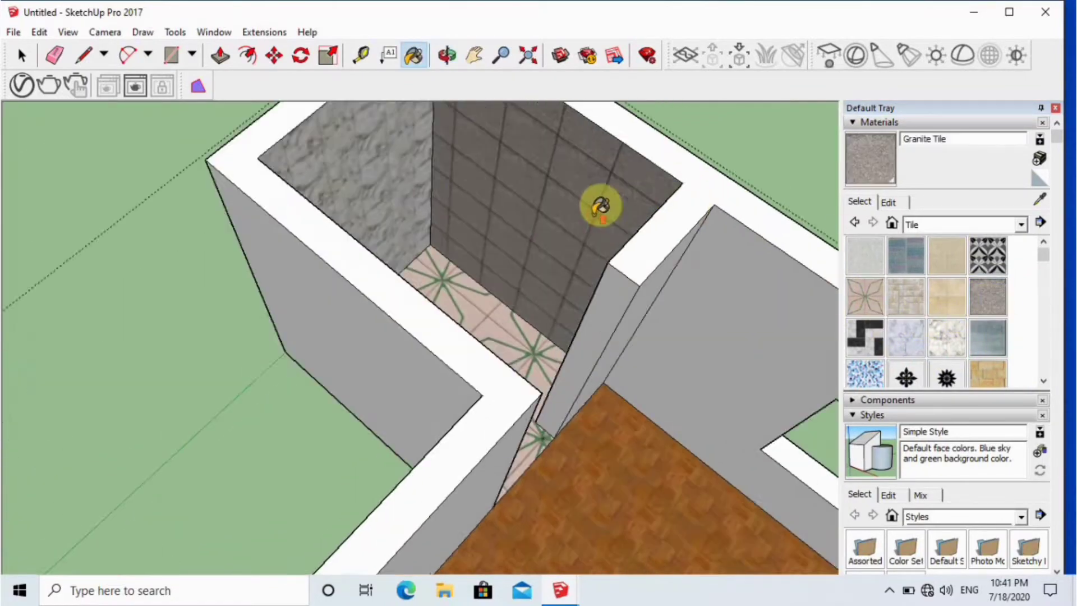
click(361, 174)
middle_drag(494, 264, 365, 238)
click(301, 243)
Examine the tiled bathroom and the parquet bedroom floor from above and from several sides
scroll(393, 291, down, 4)
mouse_move(464, 329)
middle_down()
mouse_move(561, 295)
mouse_move(533, 265)
middle_up()
scroll(514, 293, up, 3)
scroll(514, 294, down, 5)
scroll(534, 265, up, 3)
key(space)
scroll(711, 235, up, 1)
scroll(409, 313, down, 1)
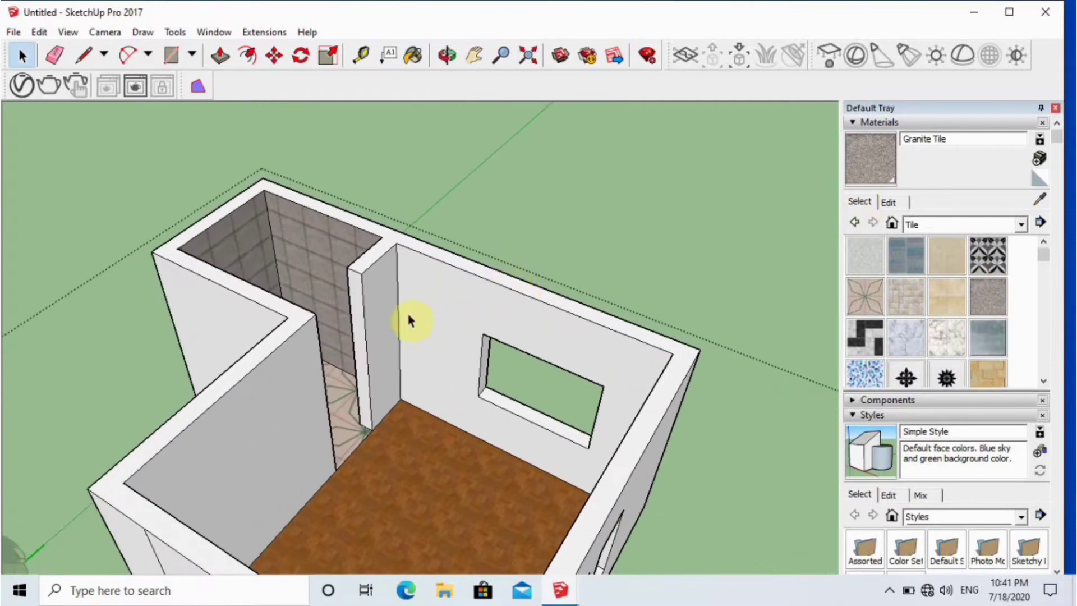
Start an import from the "skectchup library" folder on New Volume (D:), filtering for SketchUp Files (*.skp)
scroll(457, 402, down, 4)
scroll(445, 354, up, 7)
middle_drag(407, 336, 259, 7)
click(8, 34)
click(79, 256)
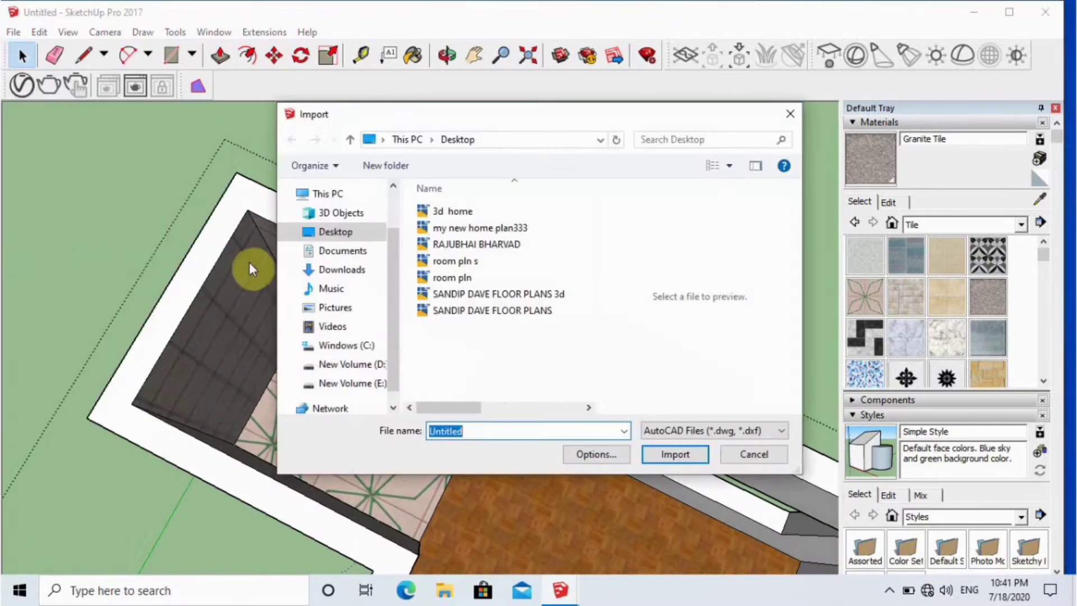
click(375, 364)
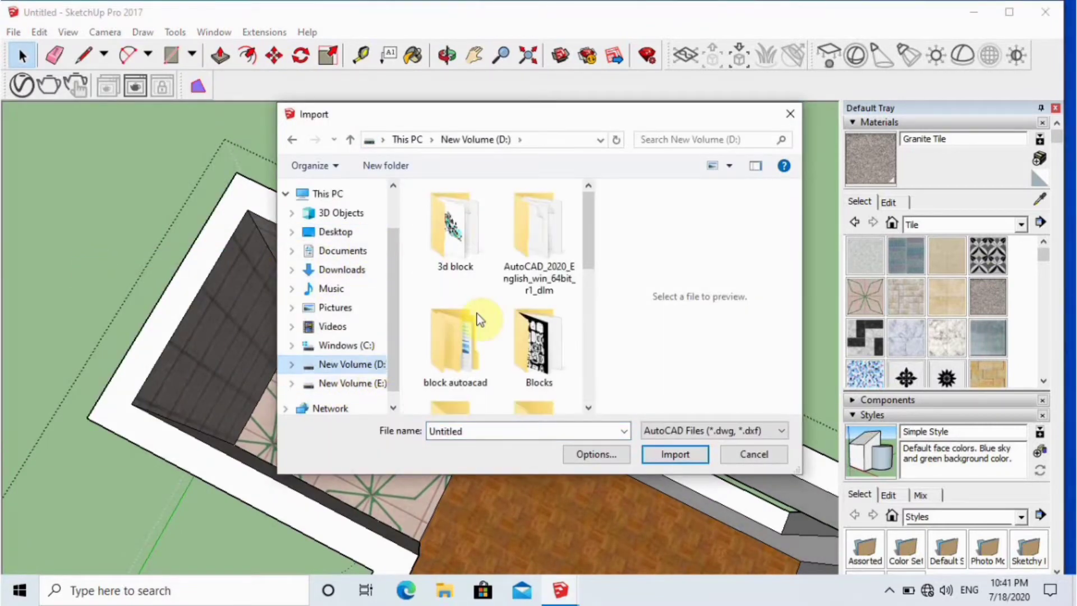
scroll(505, 314, down, 3)
double_click(475, 247)
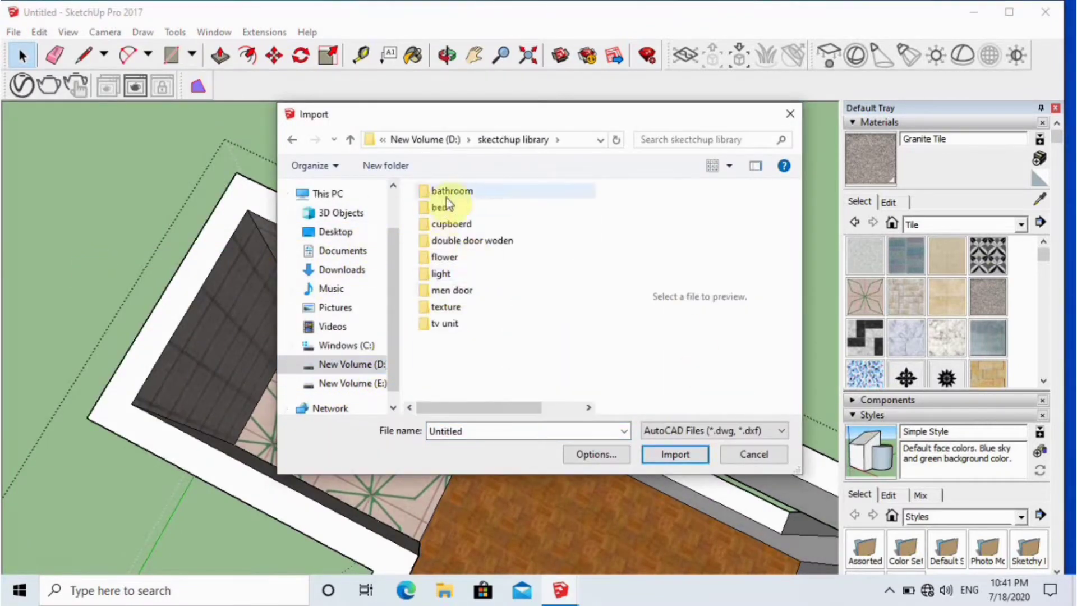
click(772, 422)
click(701, 258)
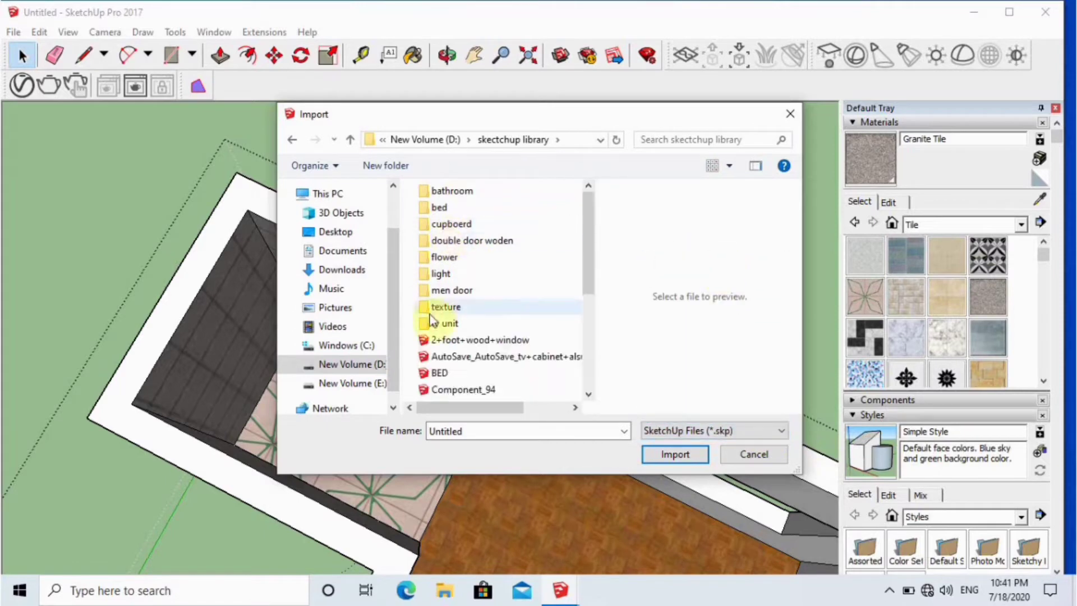
Preview the models in the library's bathroom folder and import the toilet file
double_click(452, 191)
drag(444, 245, 452, 203)
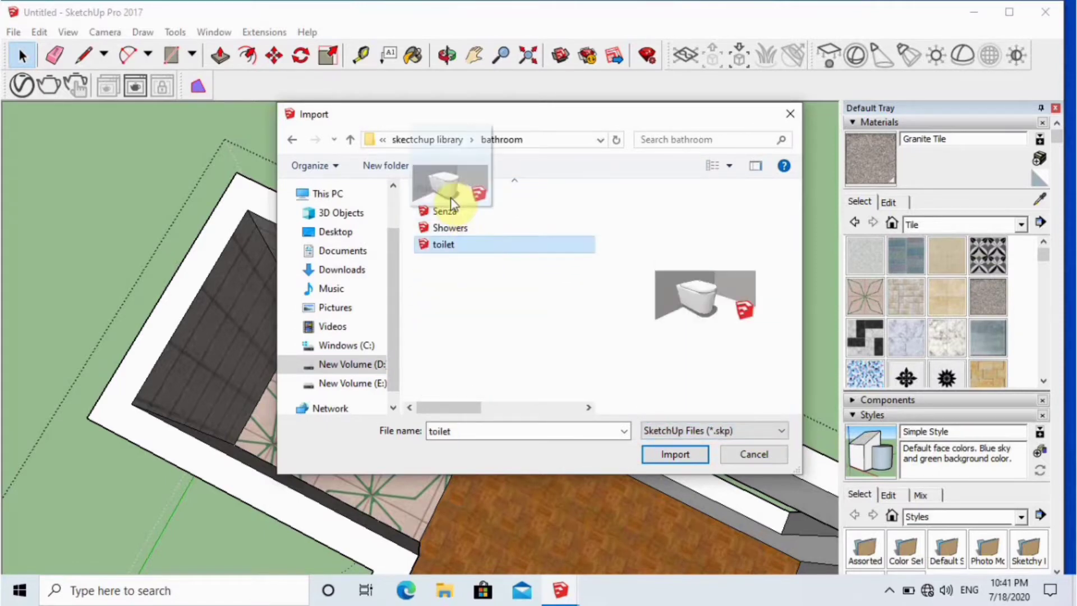
click(473, 229)
click(481, 244)
click(447, 230)
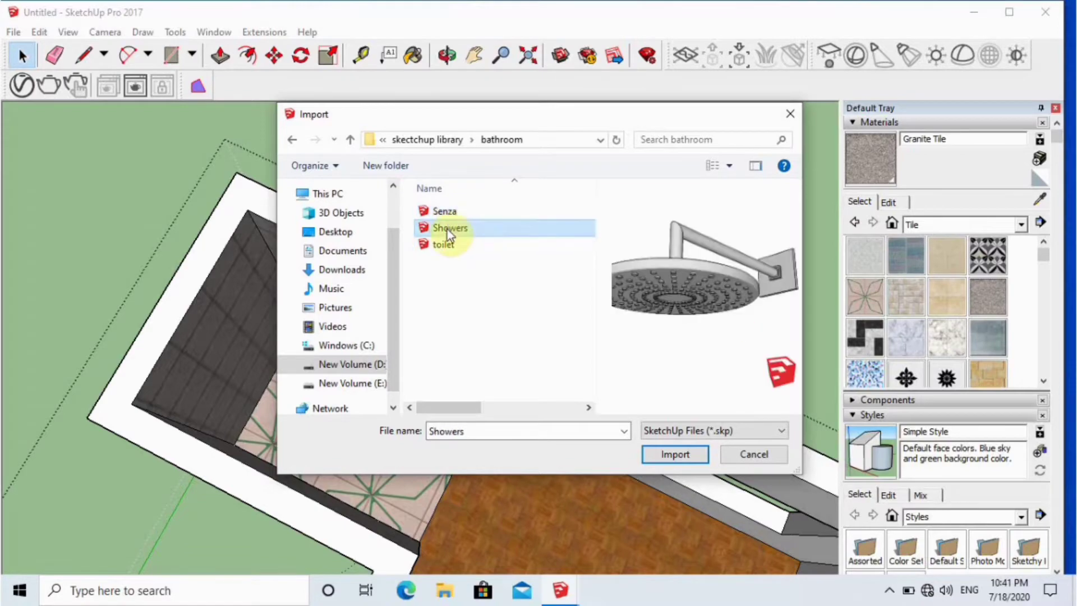
click(454, 249)
click(675, 454)
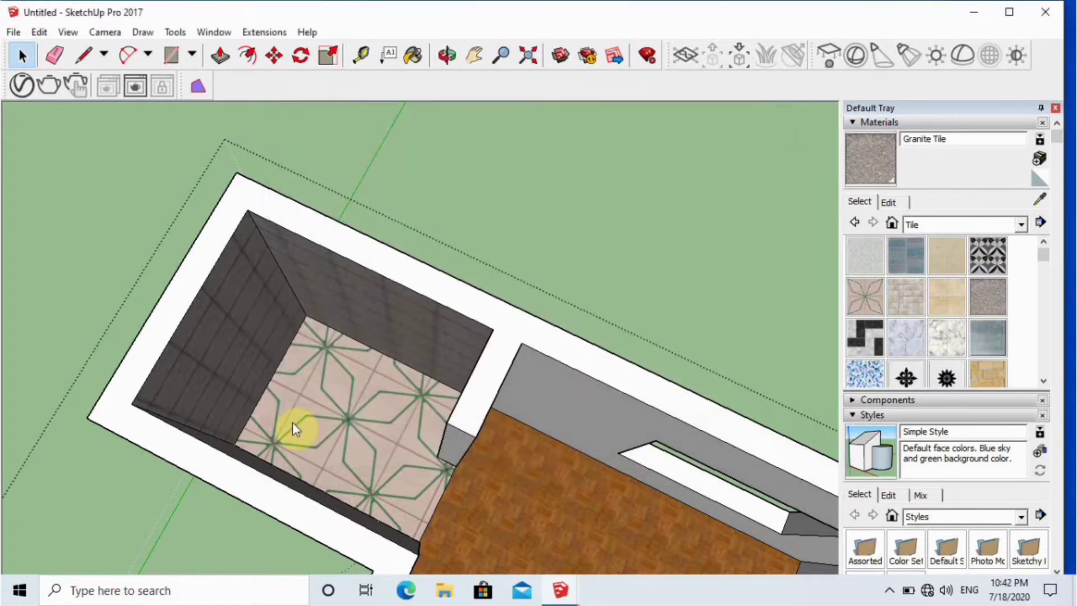
Place the imported toilet model outside the house and explode the group that contains it
scroll(294, 429, up, 2)
scroll(298, 435, down, 6)
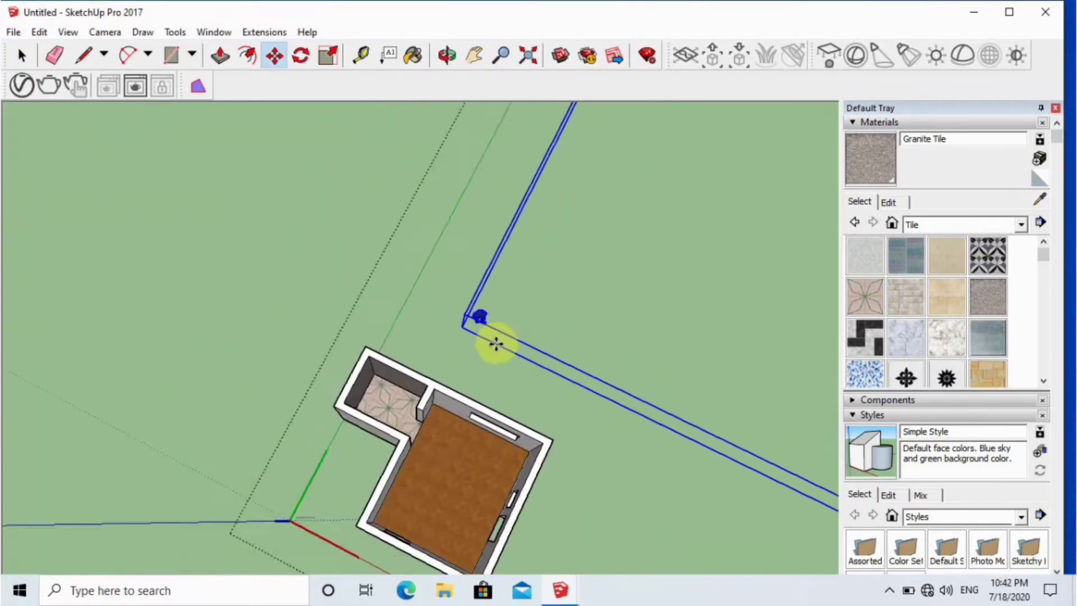
click(497, 343)
key(space)
click(538, 300)
scroll(749, 205, up, 3)
click(749, 206)
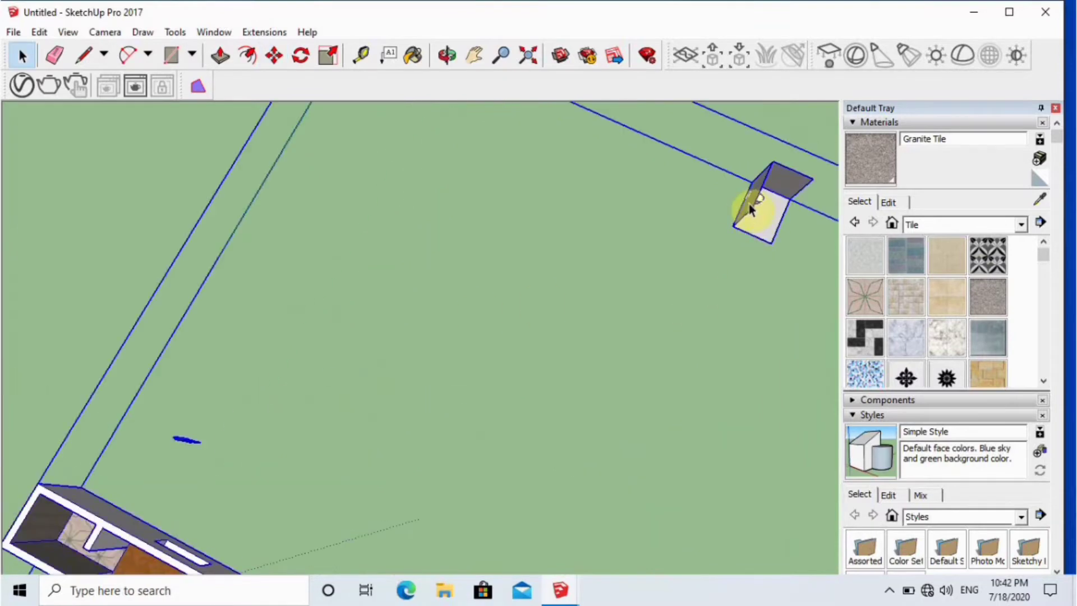
right_click(750, 208)
click(800, 275)
Delete the backdrop walls, floor and edges that surround the imported toilet
scroll(694, 365, down, 3)
click(691, 362)
scroll(680, 259, up, 3)
middle_drag(681, 260, 761, 440)
scroll(735, 370, up, 5)
key(Delete)
drag(746, 341, 715, 259)
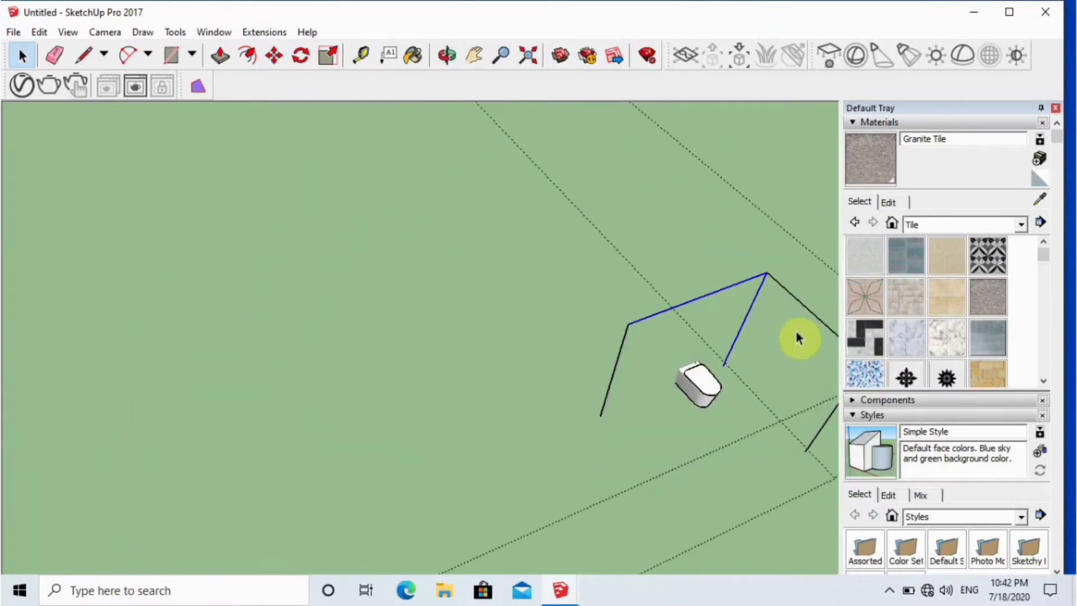
key(Delete)
Move the toilet away from its leftover backdrop edges and onto the bathroom floor near the end wall
middle_drag(707, 410, 707, 388)
click(705, 383)
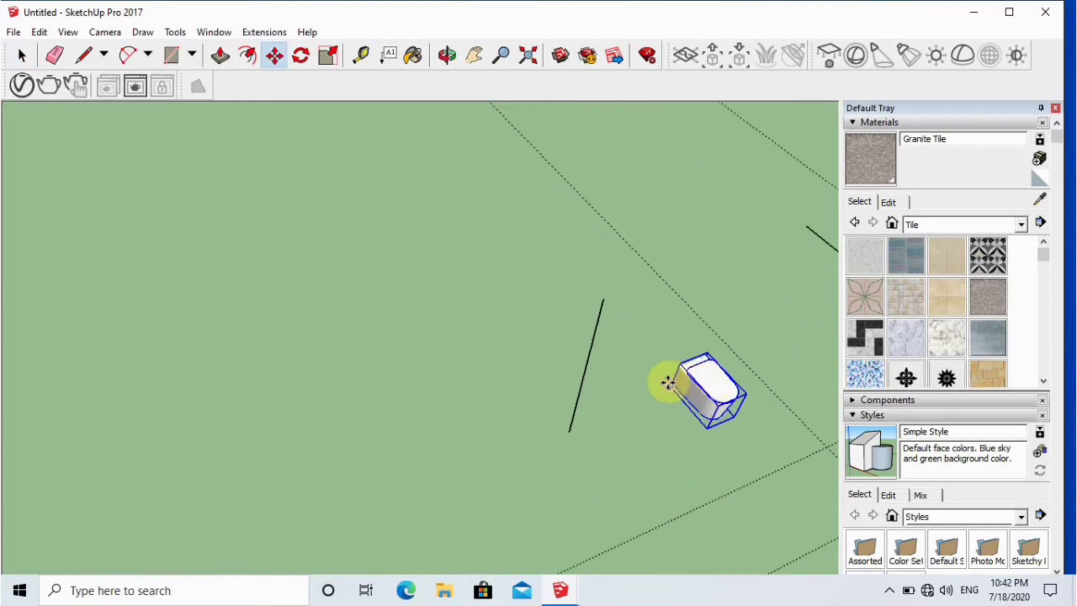
scroll(881, 329, down, 8)
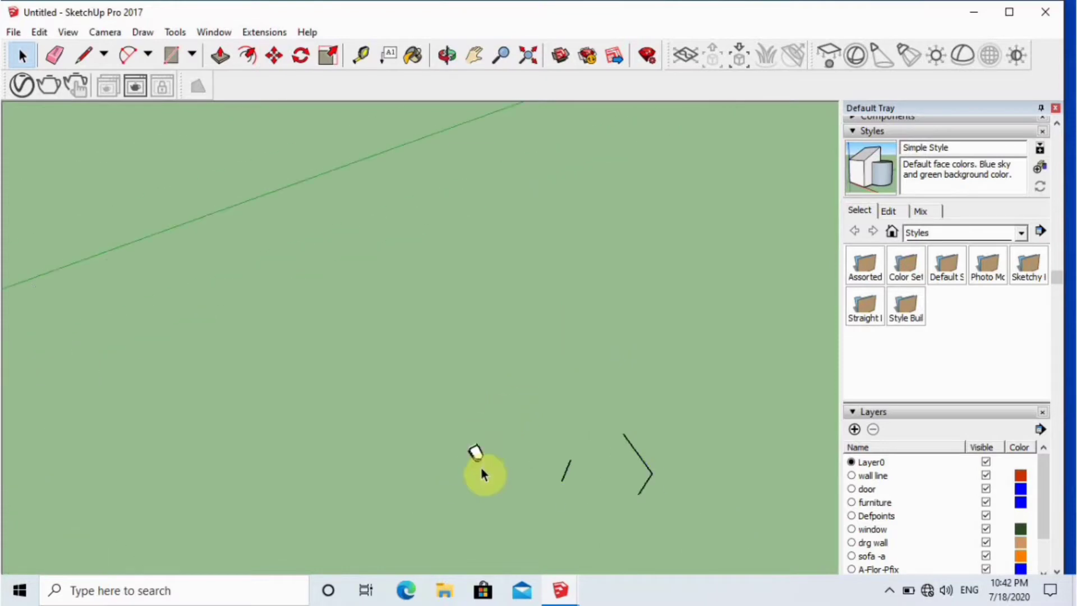
key(Delete)
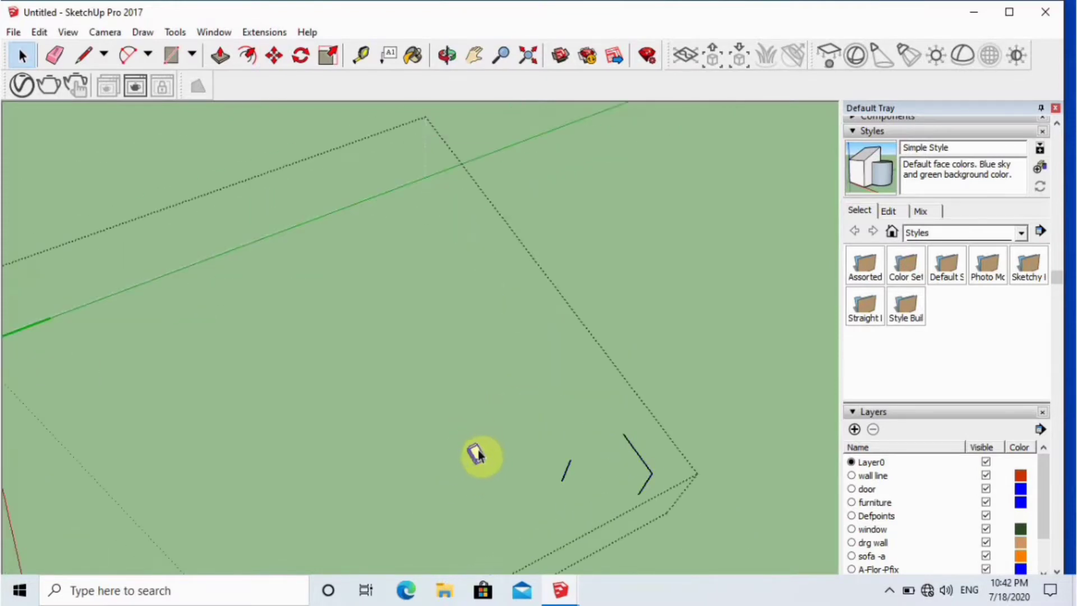
scroll(477, 450, down, 5)
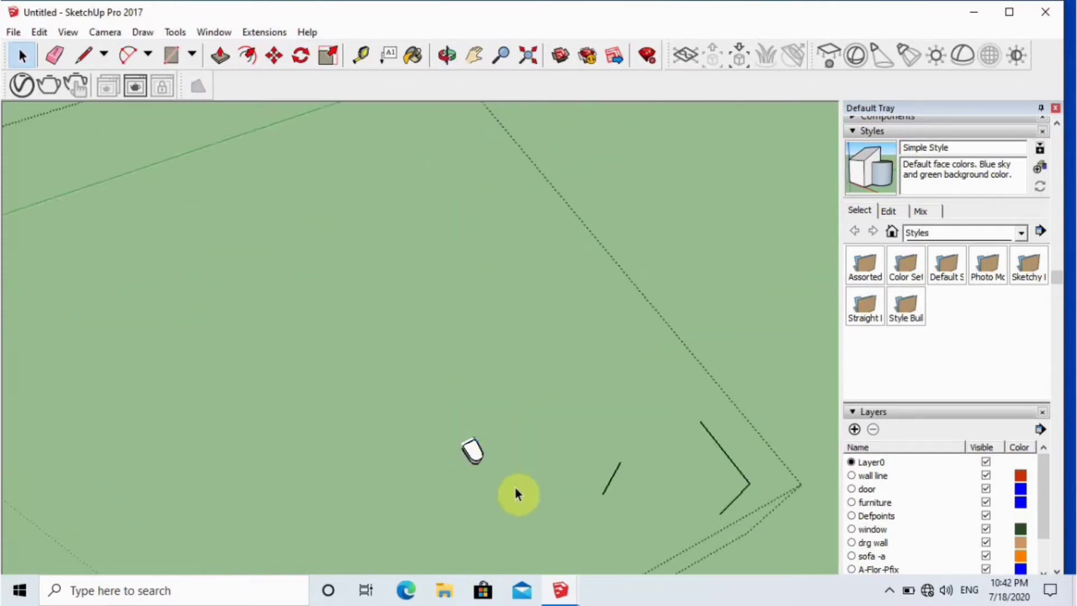
right_click(483, 448)
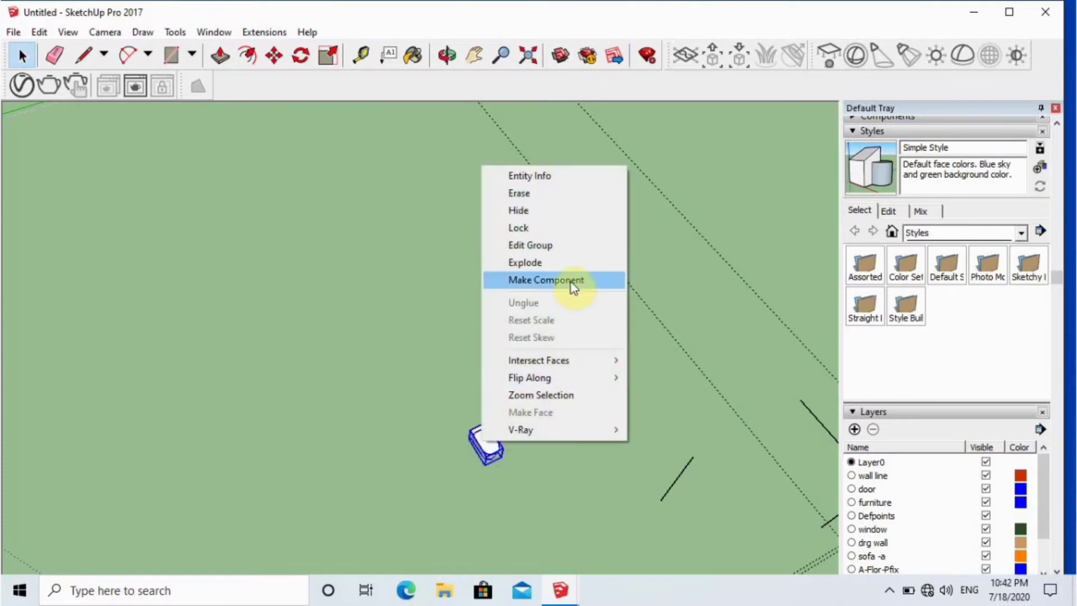
click(423, 321)
scroll(482, 456, up, 2)
scroll(475, 434, up, 4)
click(437, 426)
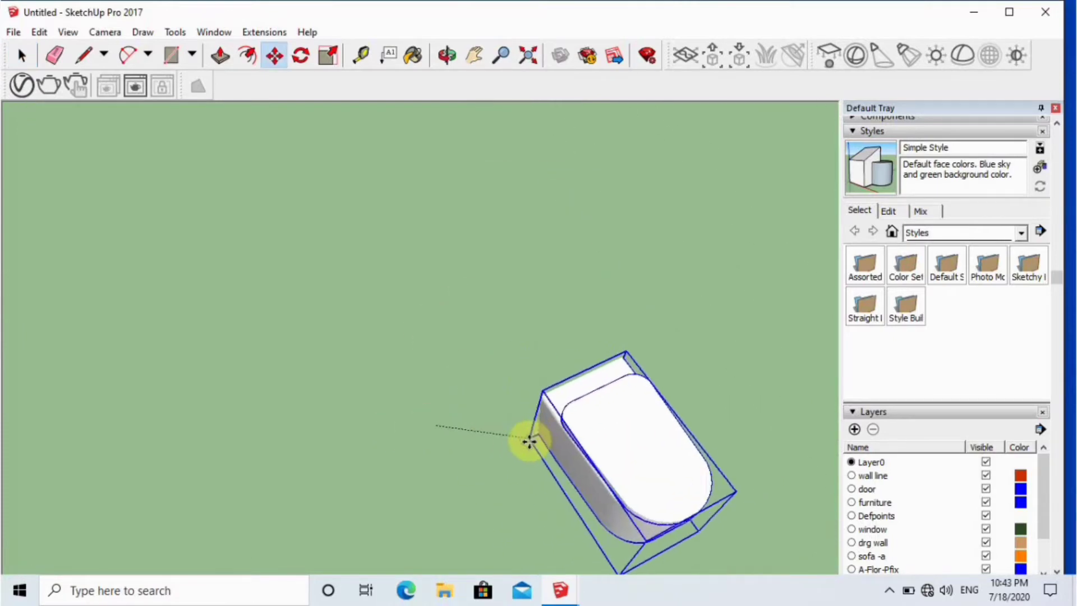
scroll(285, 412, down, 3)
scroll(359, 387, down, 6)
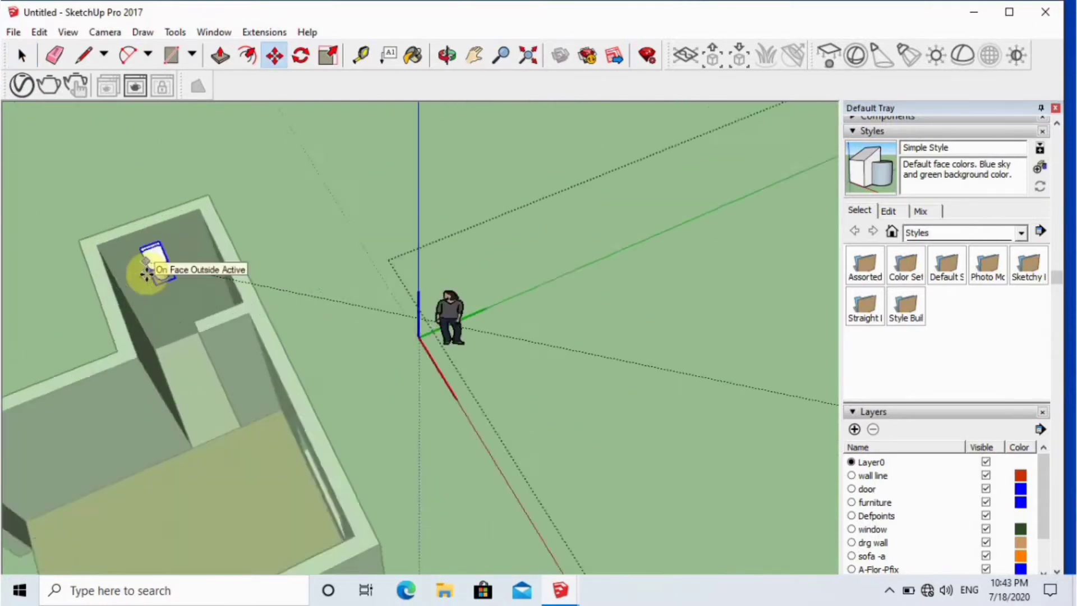
scroll(192, 414, up, 3)
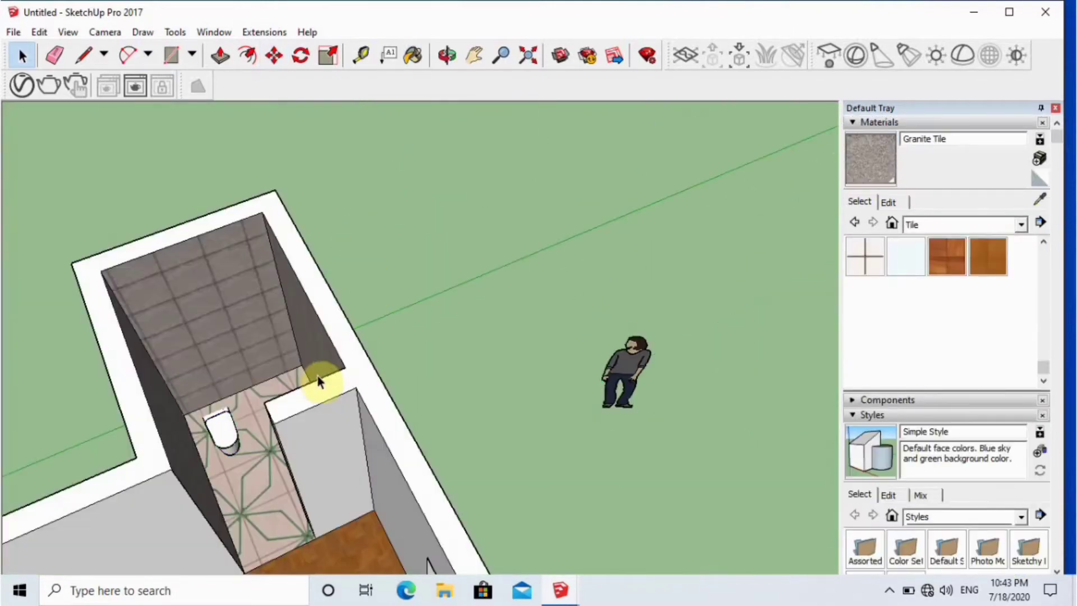
Explode the imported component that holds the toilet and the standing figure
scroll(224, 426, up, 6)
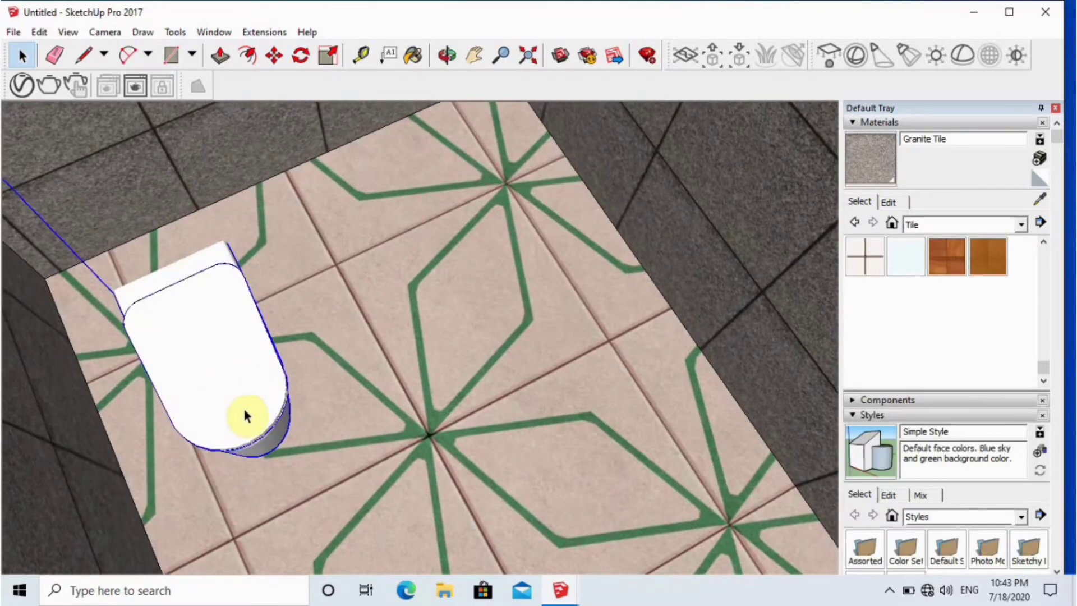
scroll(244, 412, down, 5)
right_click(244, 404)
click(368, 293)
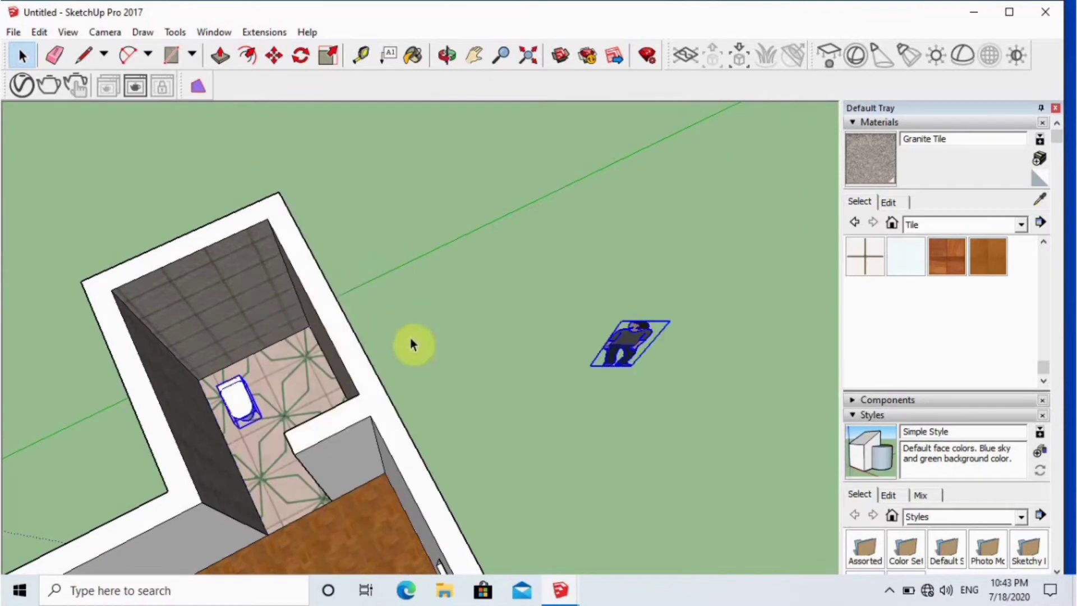
Rotate the toilet a quarter turn on the floor so its back faces the bathroom's long side wall
scroll(244, 408, up, 2)
click(244, 409)
scroll(242, 414, up, 3)
scroll(241, 412, up, 2)
key(m)
key(space)
middle_drag(244, 359, 277, 315)
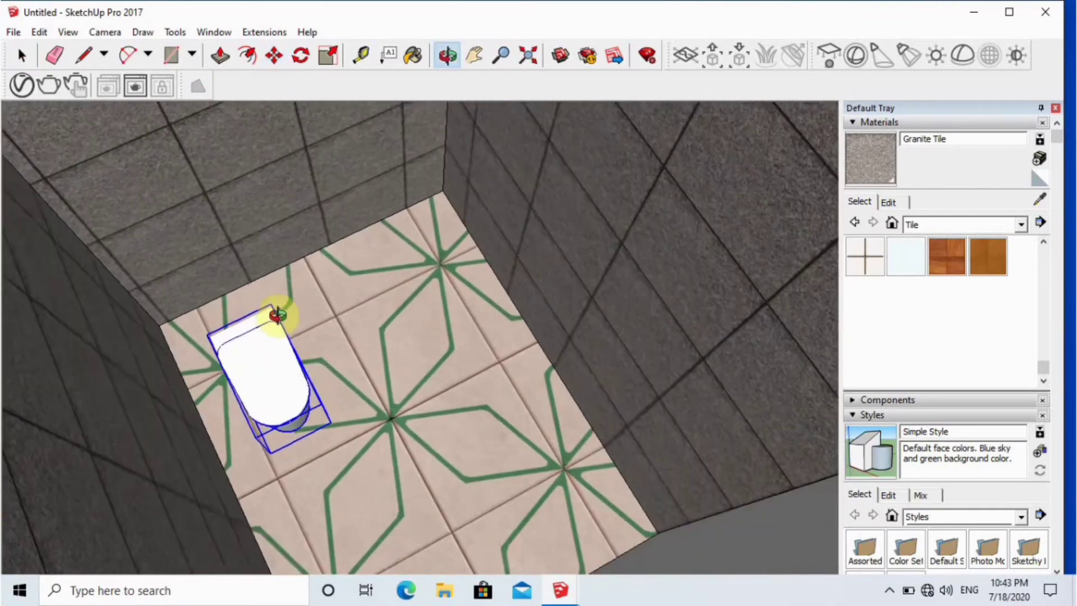
scroll(280, 412, up, 2)
key(r)
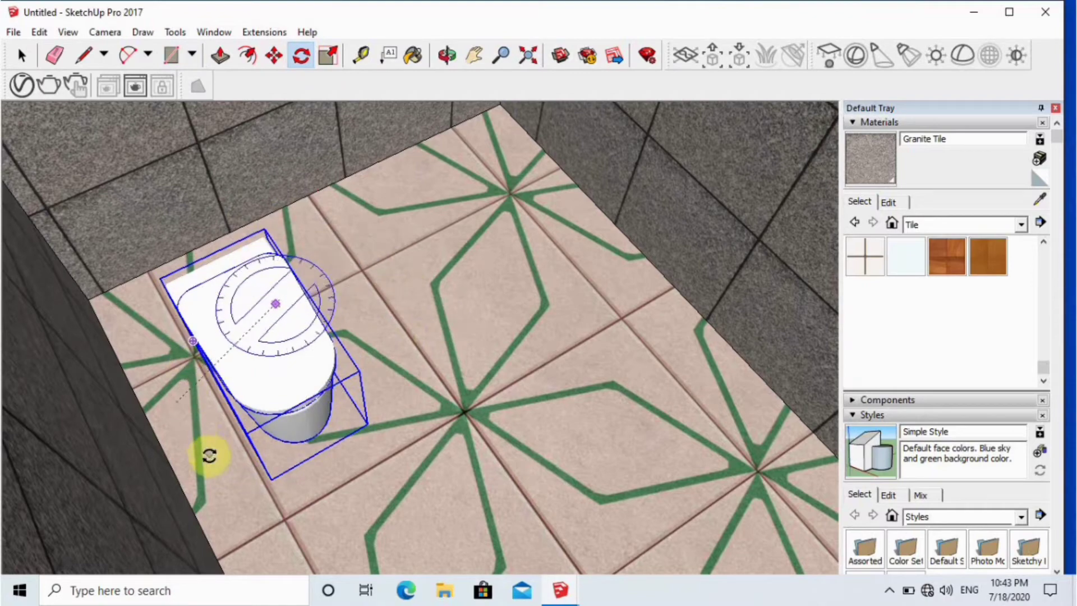
middle_drag(209, 456, 151, 302)
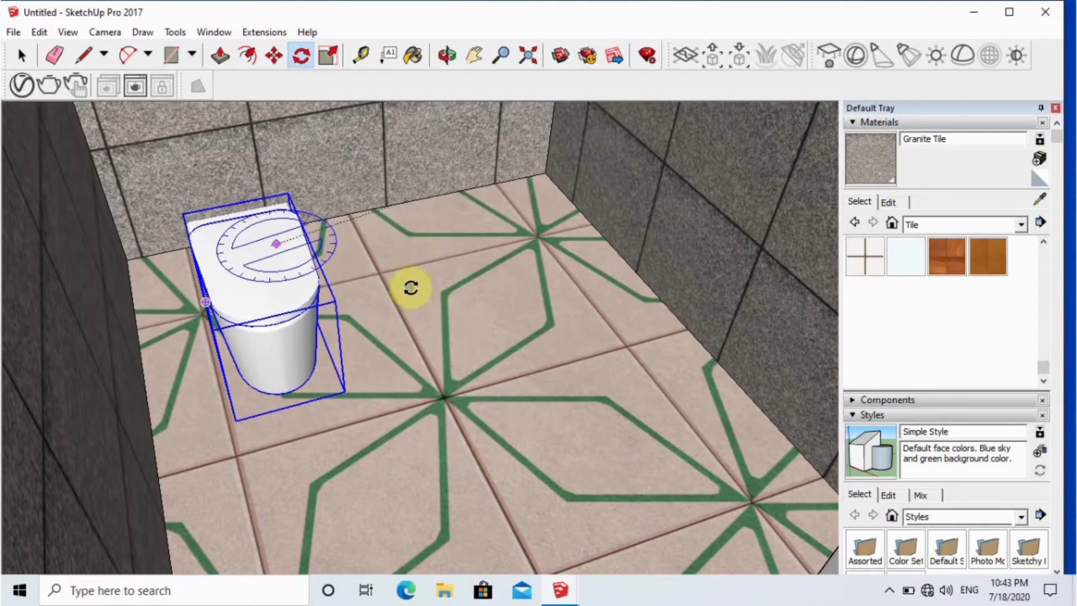
click(428, 367)
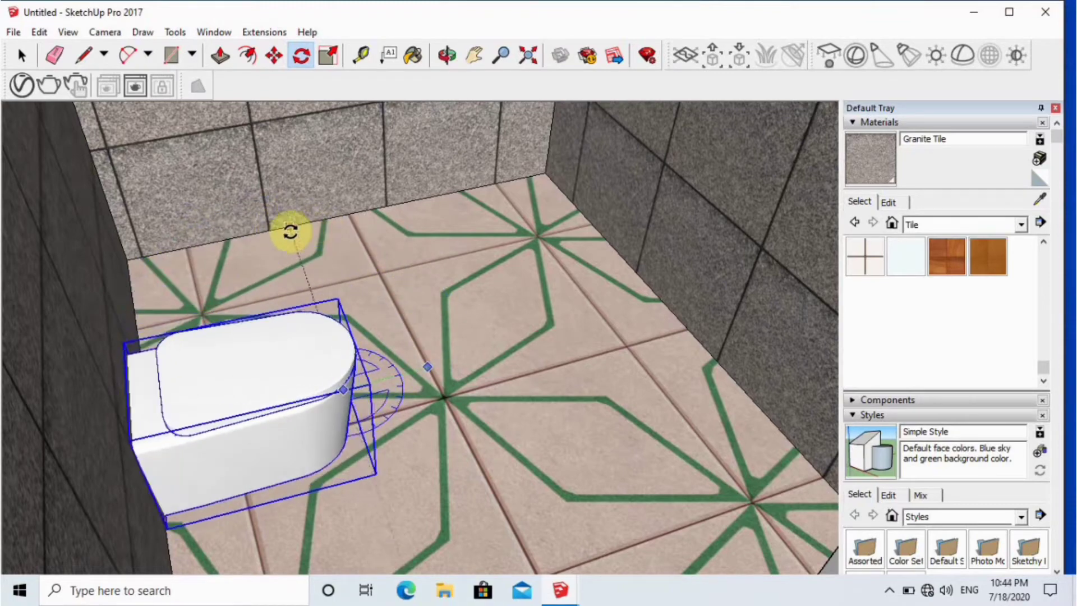
click(291, 233)
key(space)
Move the toilet by its back corner until it sits flush against the bathroom's side wall
scroll(225, 429, up, 2)
key(m)
scroll(225, 429, up, 2)
scroll(150, 489, up, 3)
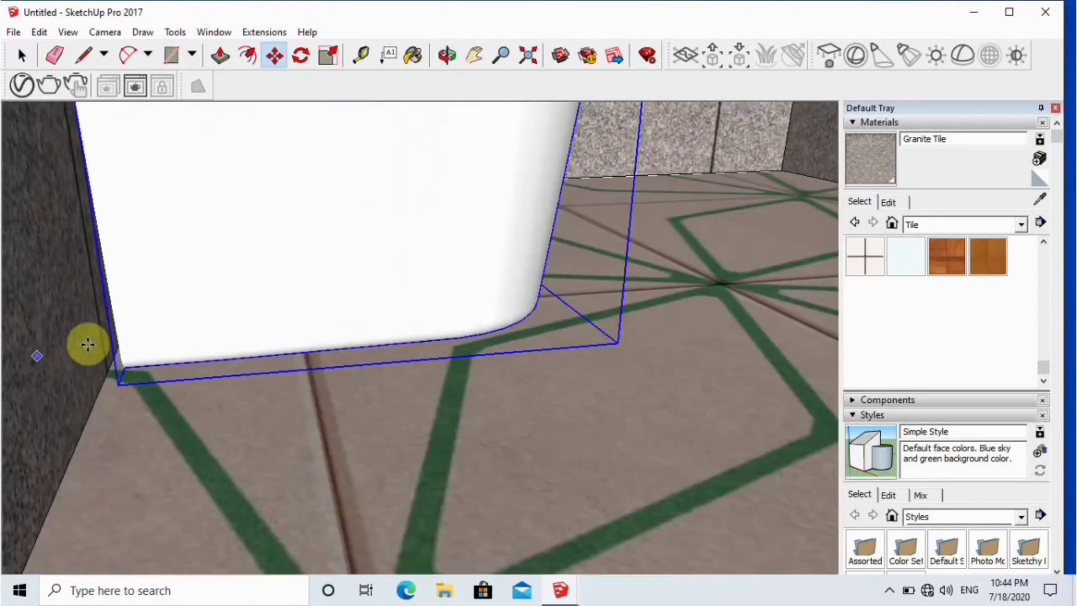
scroll(120, 320, down, 5)
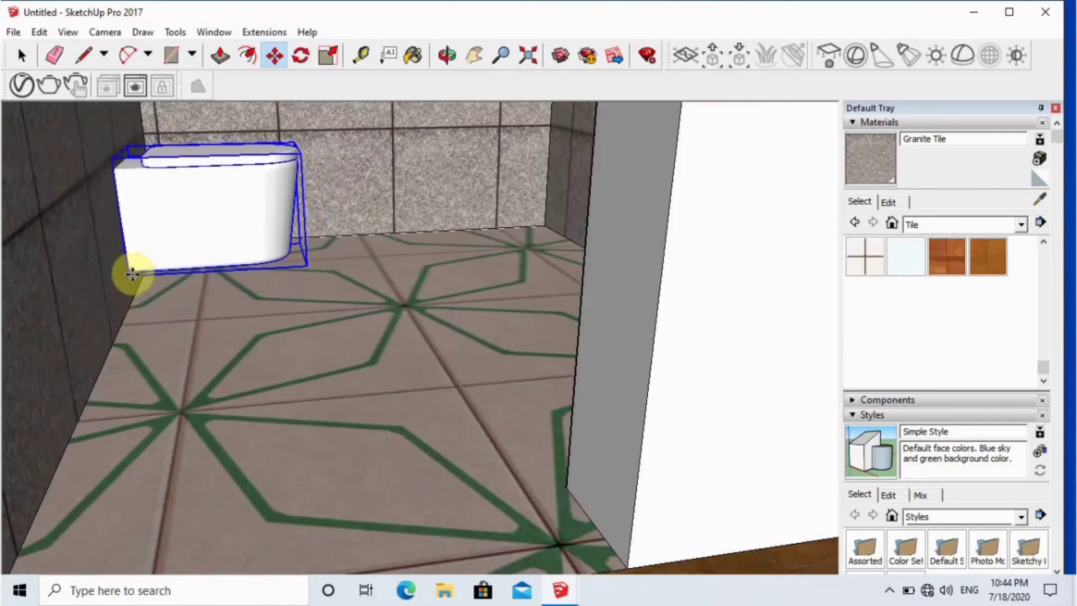
click(132, 277)
middle_drag(133, 276, 285, 345)
scroll(286, 345, up, 3)
scroll(285, 345, down, 1)
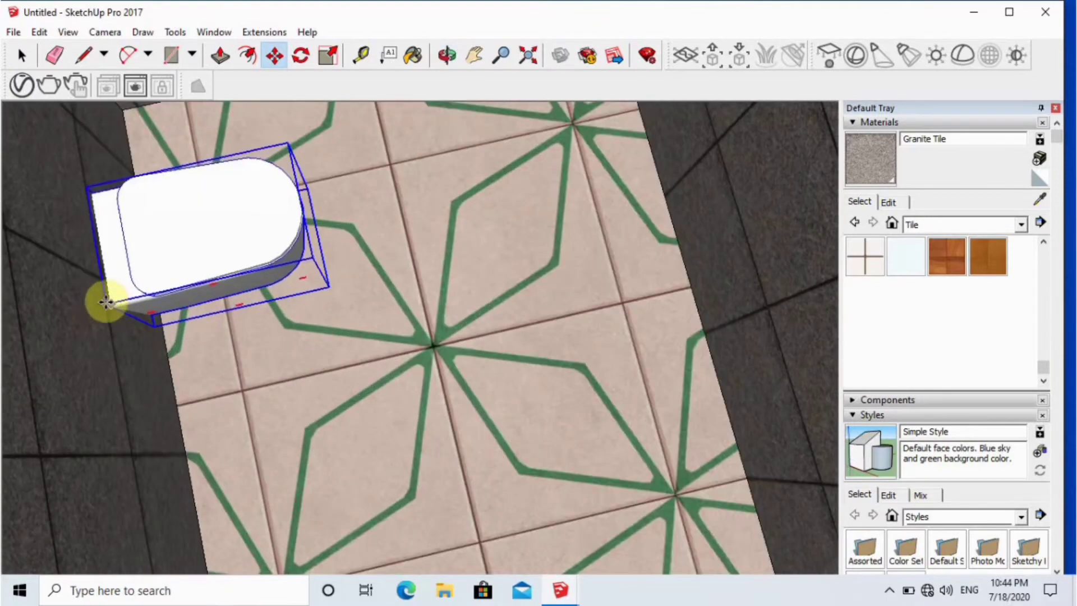
click(94, 260)
Show the bathroom library folder as thumbnails and import the Showers model
scroll(284, 373, down, 4)
middle_drag(284, 423, 399, 365)
scroll(348, 359, up, 2)
scroll(348, 358, down, 3)
scroll(399, 365, up, 1)
scroll(399, 365, down, 2)
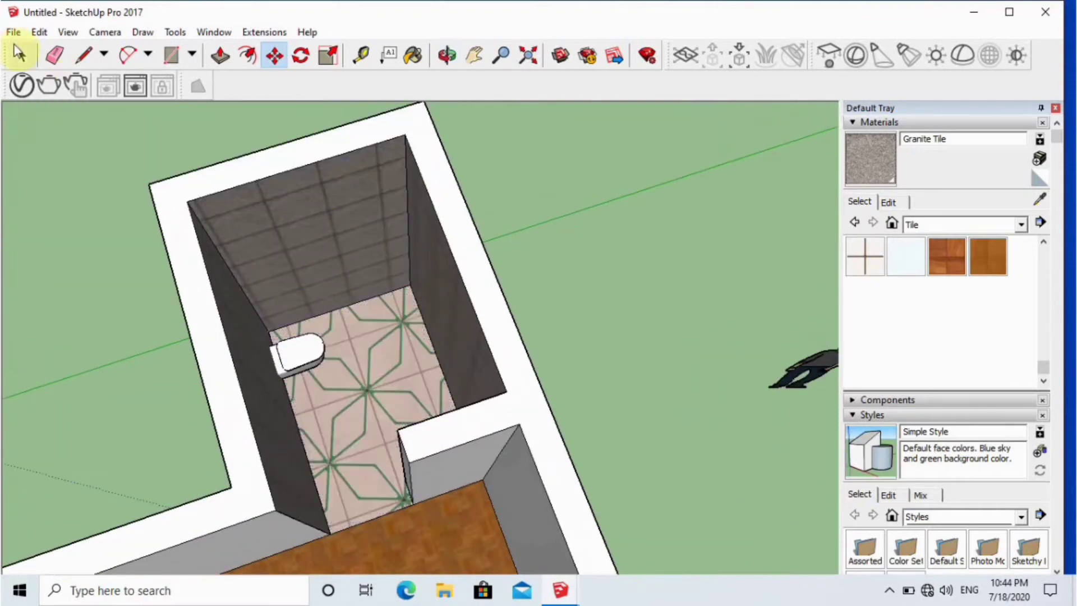
click(13, 32)
click(45, 259)
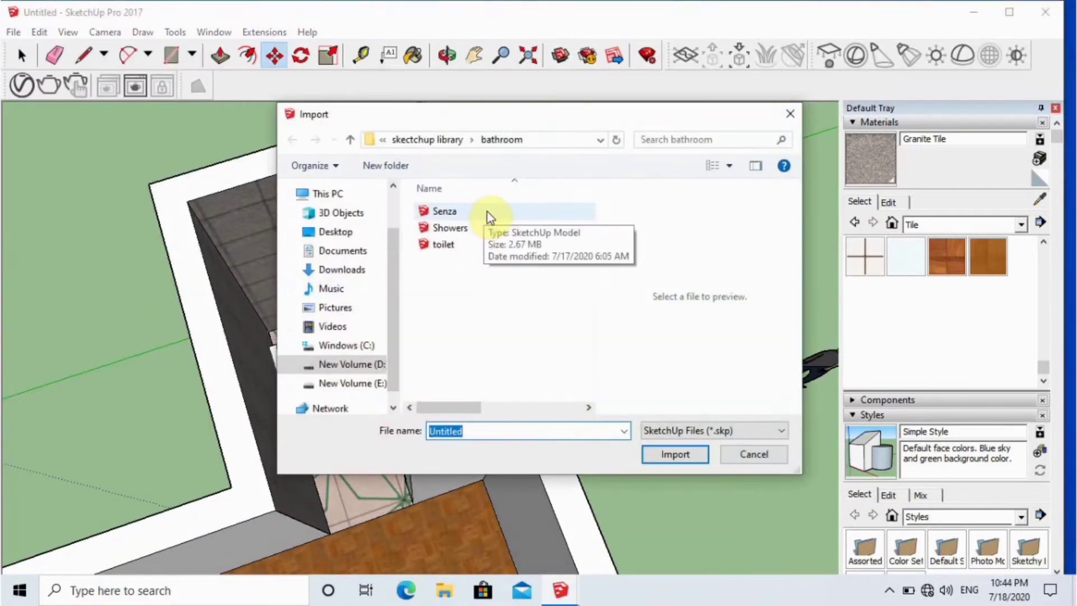
click(729, 166)
click(777, 27)
drag(589, 228, 596, 394)
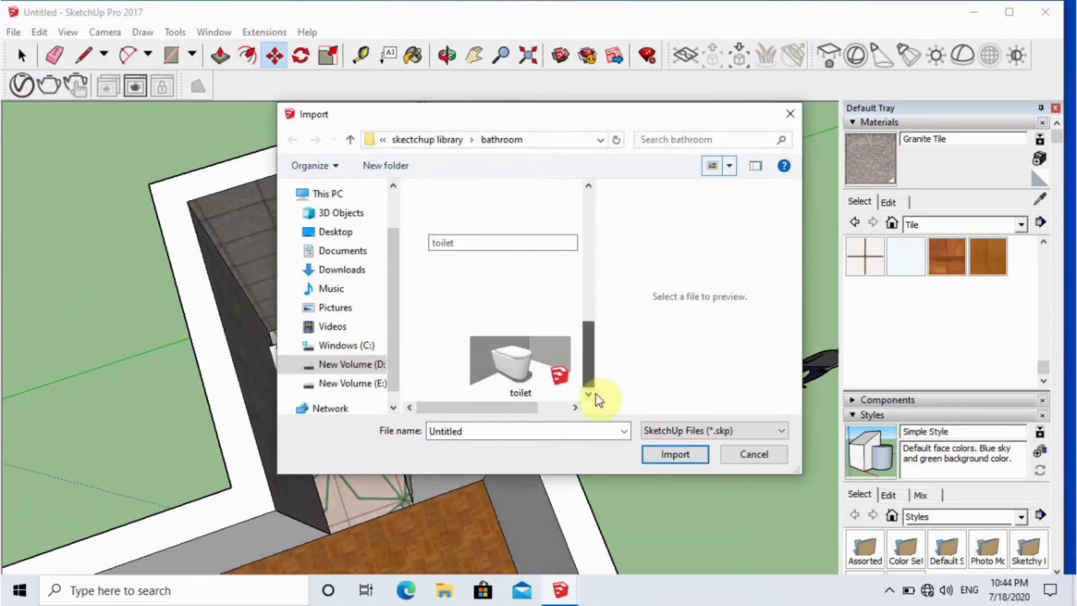
scroll(523, 309, up, 3)
click(524, 308)
click(676, 453)
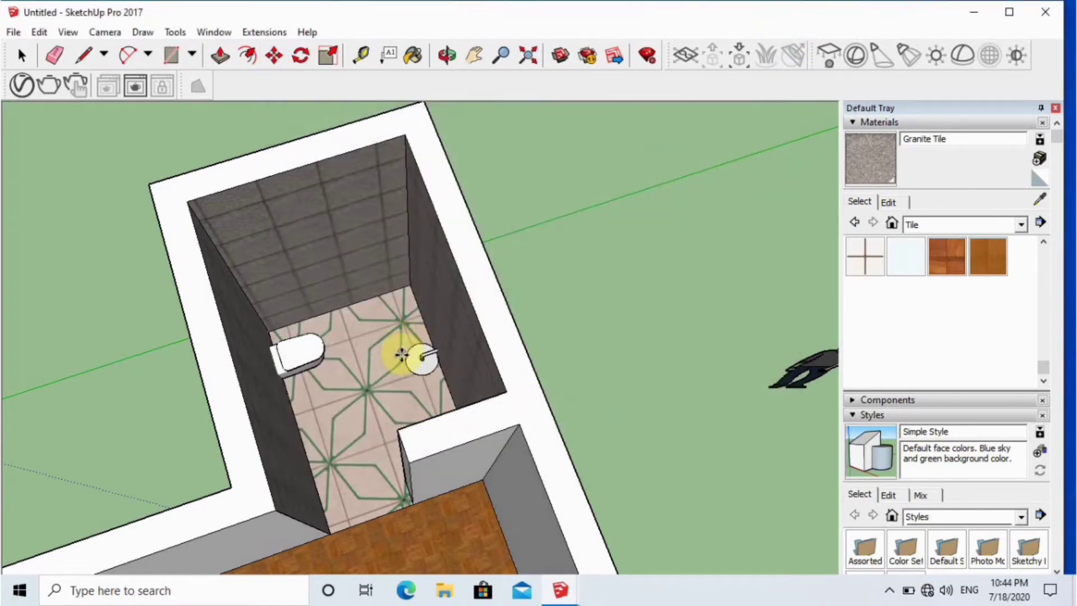
Place the shower head on the bathroom floor beside the toilet and scale it down uniformly
scroll(402, 355, up, 2)
click(341, 348)
middle_drag(432, 457, 464, 413)
scroll(389, 402, up, 5)
key(s)
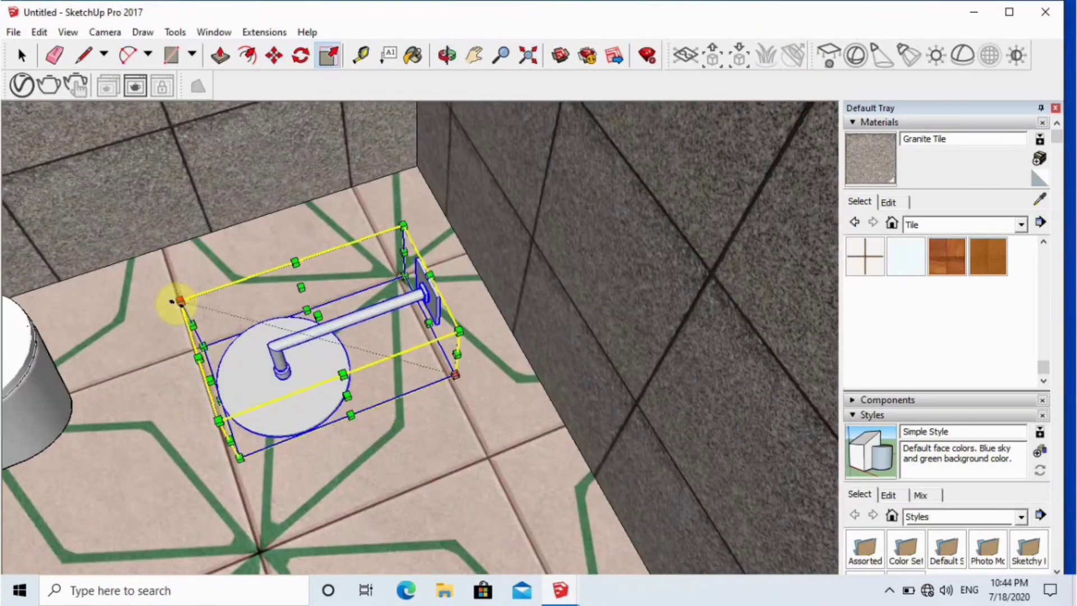
drag(178, 302, 303, 293)
key(space)
Move the shower head up onto the tiled side wall opposite the toilet
scroll(464, 378, up, 4)
key(m)
click(443, 381)
scroll(436, 383, down, 5)
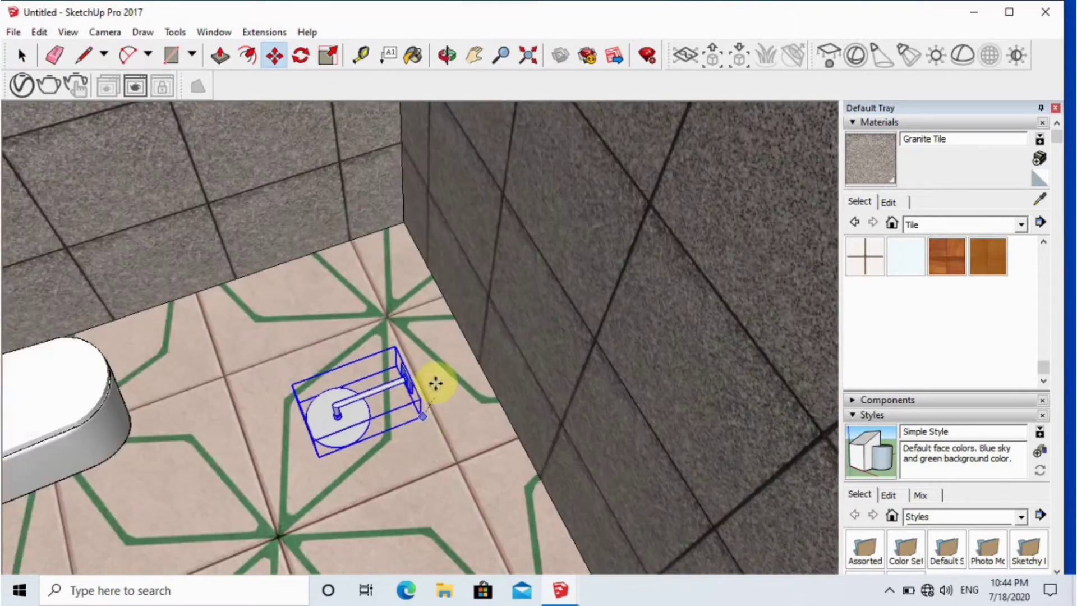
scroll(436, 383, down, 4)
scroll(516, 235, down, 3)
click(509, 169)
scroll(536, 163, up, 4)
middle_drag(536, 163, 626, 255)
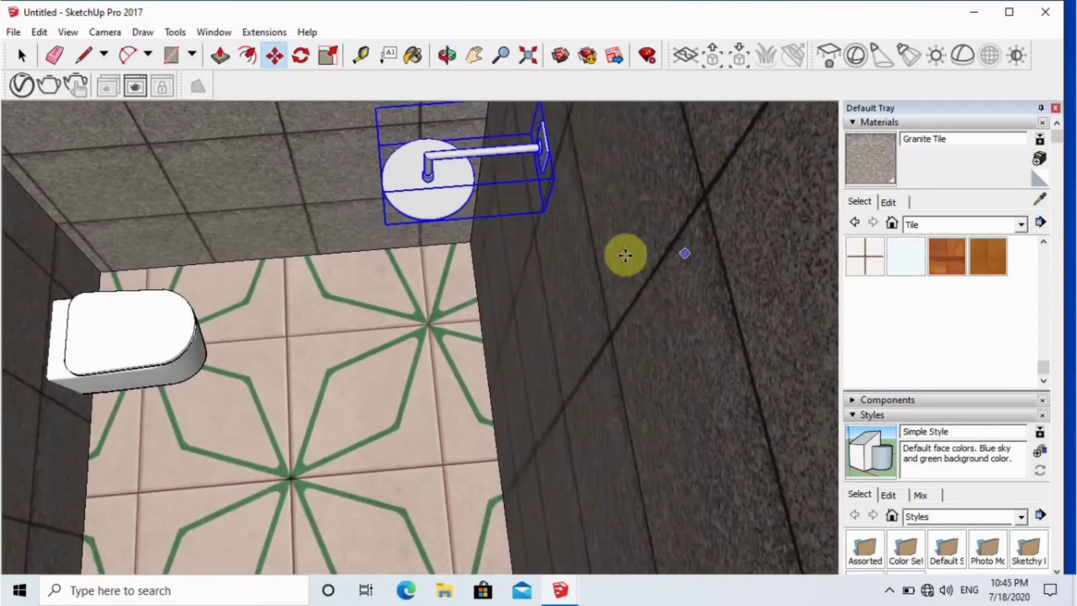
scroll(626, 256, down, 3)
middle_drag(697, 248, 589, 188)
scroll(589, 187, up, 3)
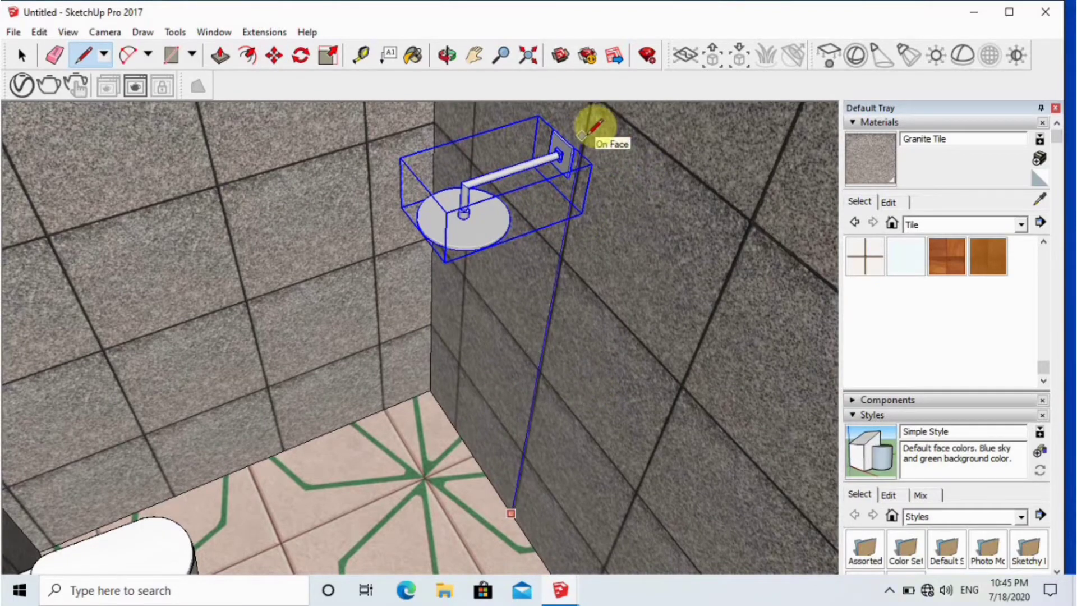
Move the shower head by its wall plate to seat it against the tiled side wall
scroll(682, 303, down, 4)
middle_drag(673, 118, 606, 331)
key(m)
scroll(574, 316, up, 5)
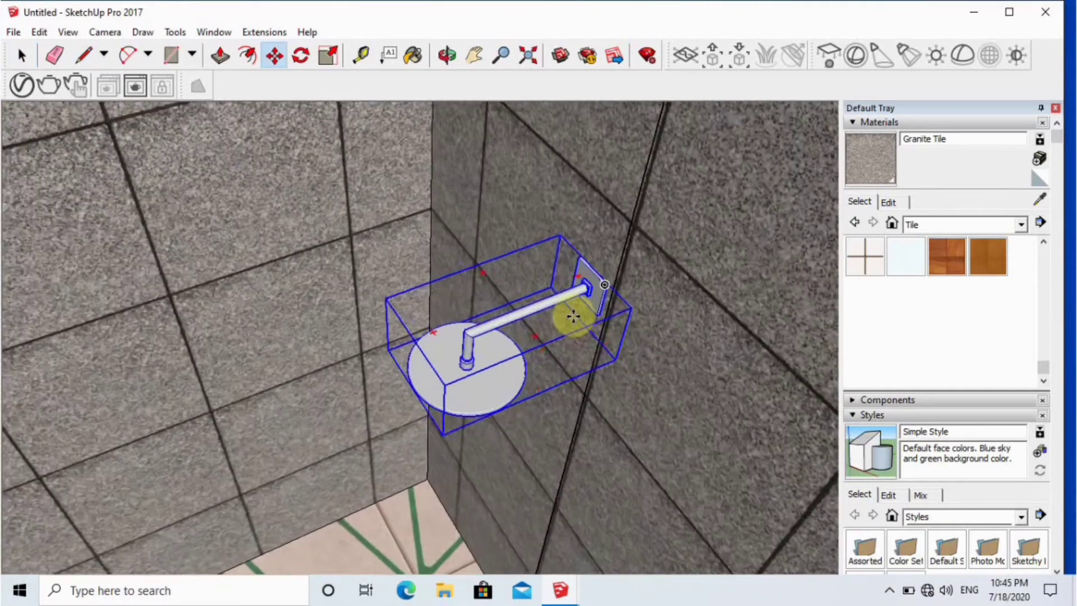
click(615, 270)
scroll(616, 276, down, 4)
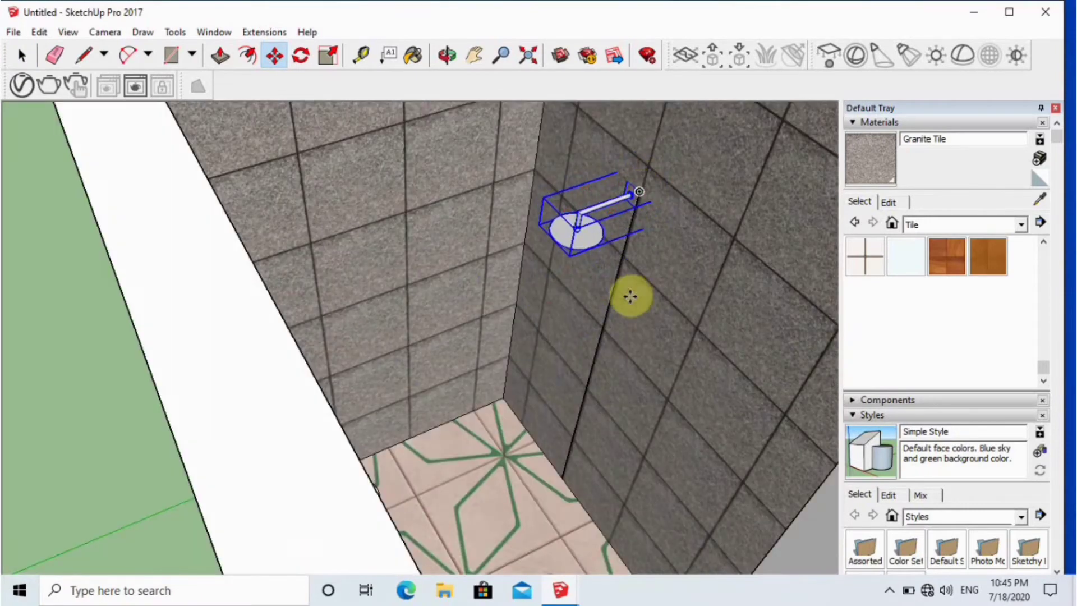
click(614, 285)
middle_drag(574, 343, 610, 448)
scroll(609, 449, up, 1)
Import the Senza model from the bathroom library folder
click(13, 32)
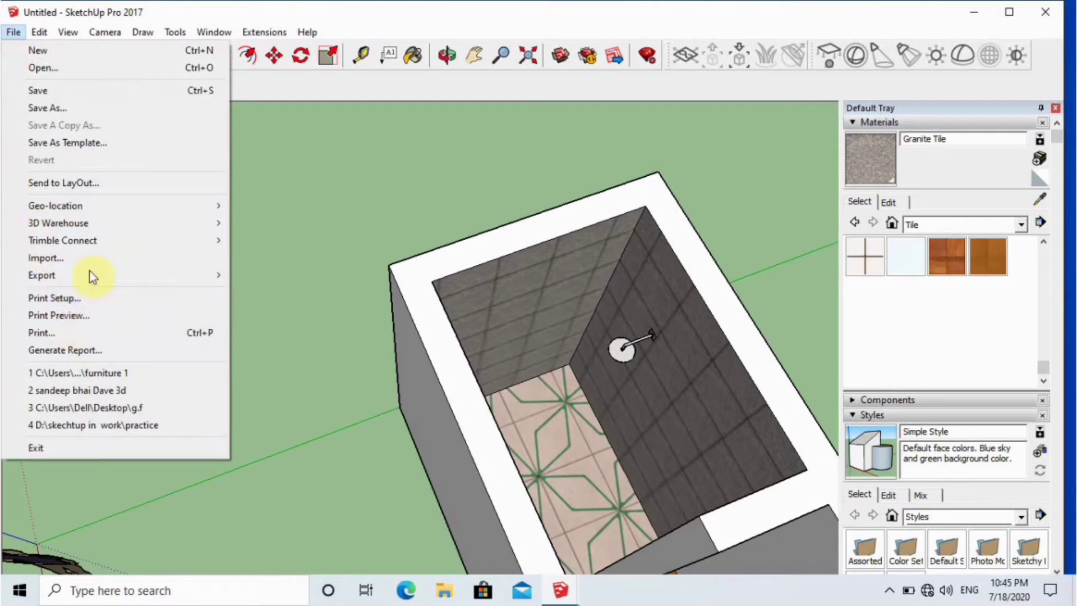
click(68, 258)
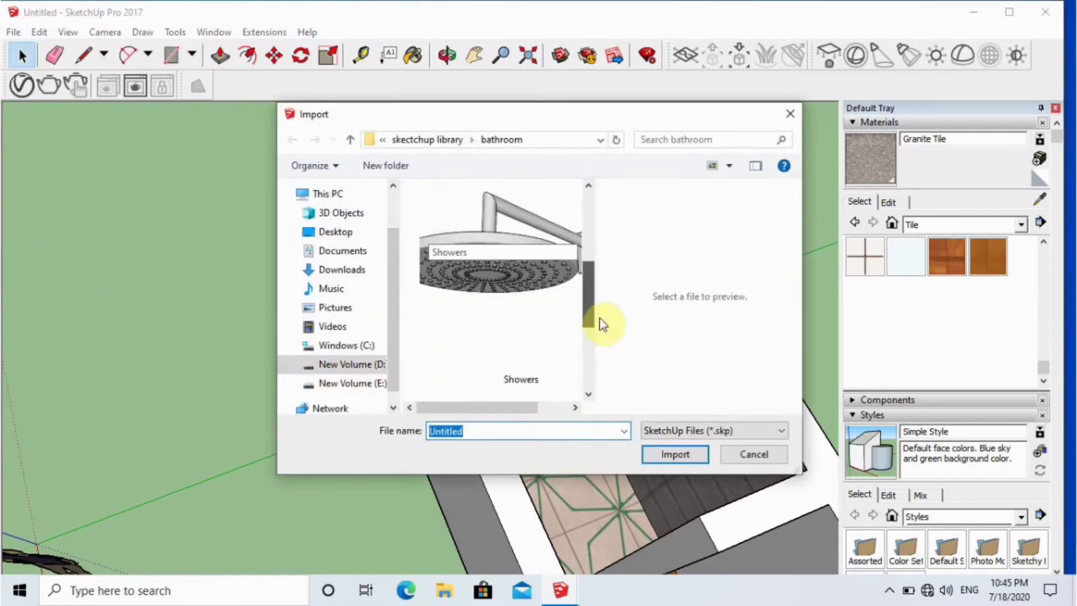
scroll(561, 373, down, 3)
scroll(592, 248, up, 5)
click(503, 324)
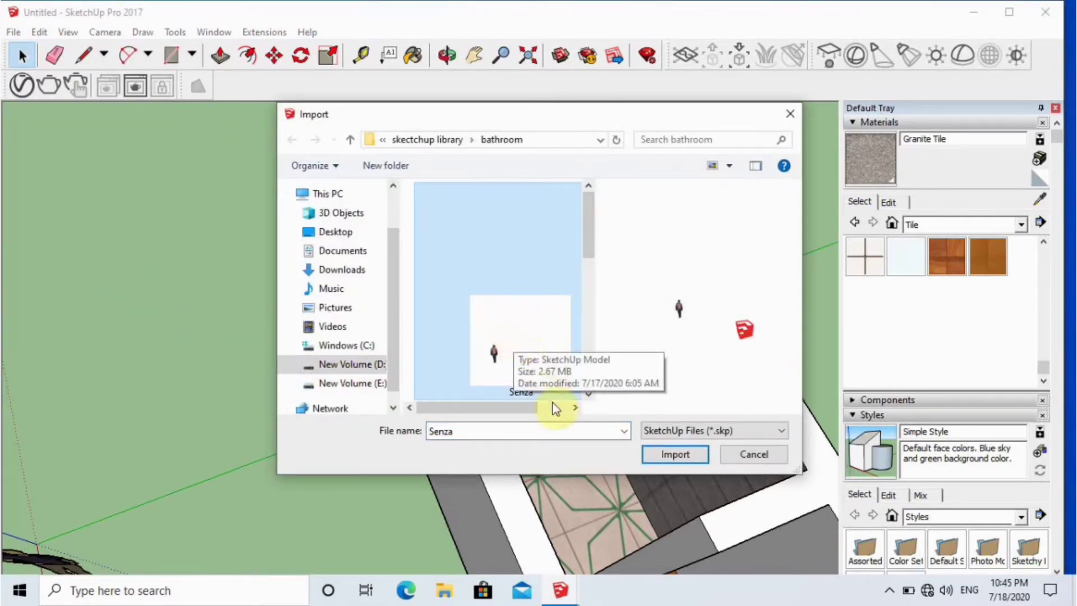
click(676, 455)
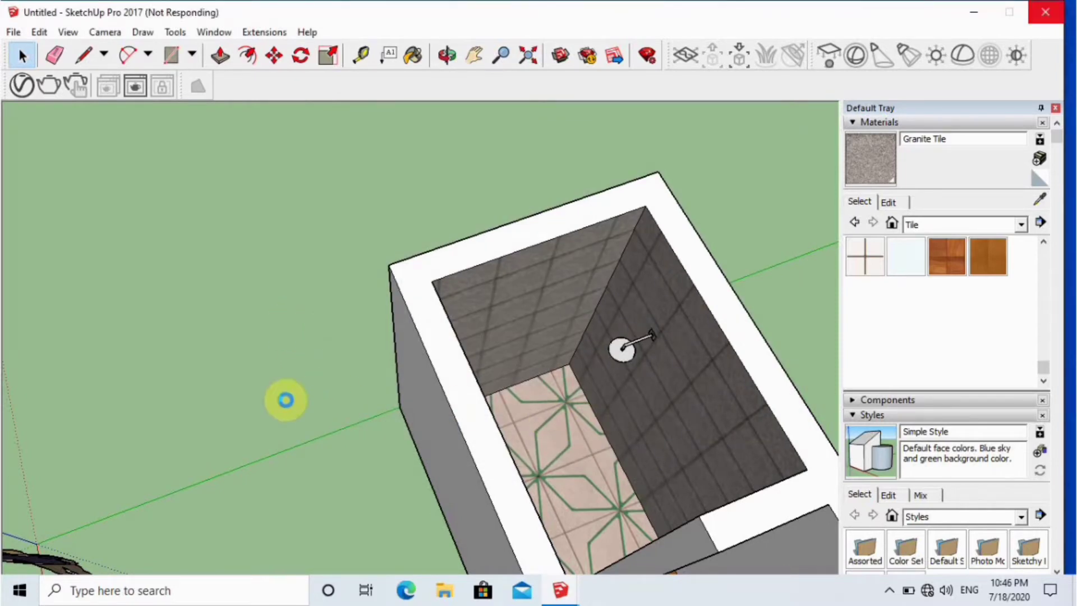
Place the imported washbasin cabinet near the building and scale it down uniformly
scroll(555, 209, down, 6)
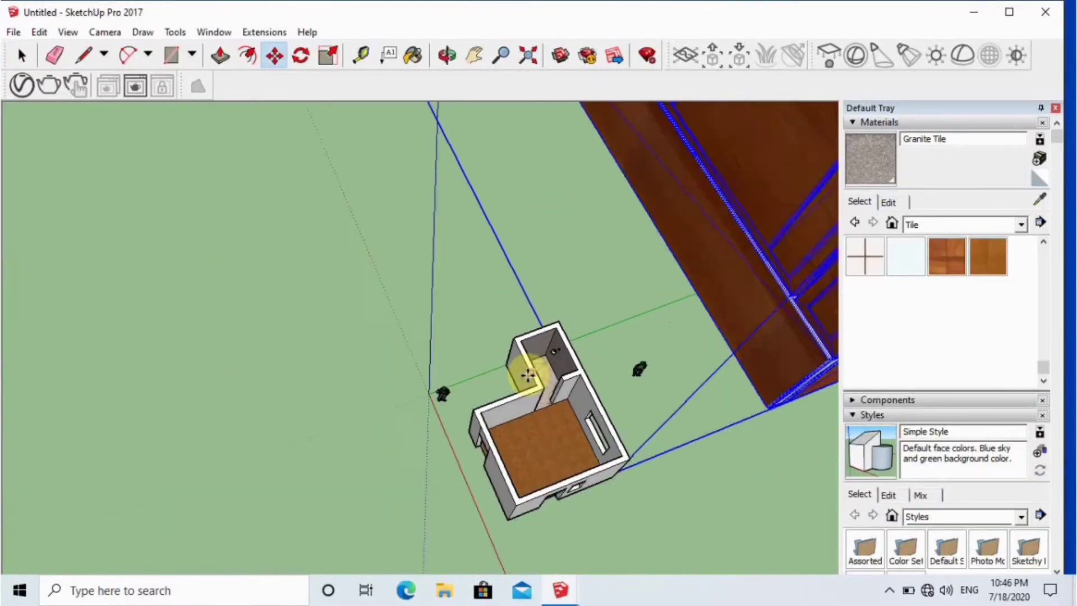
scroll(528, 376, down, 5)
middle_drag(608, 323, 644, 332)
scroll(644, 332, up, 2)
key(s)
drag(728, 189, 543, 200)
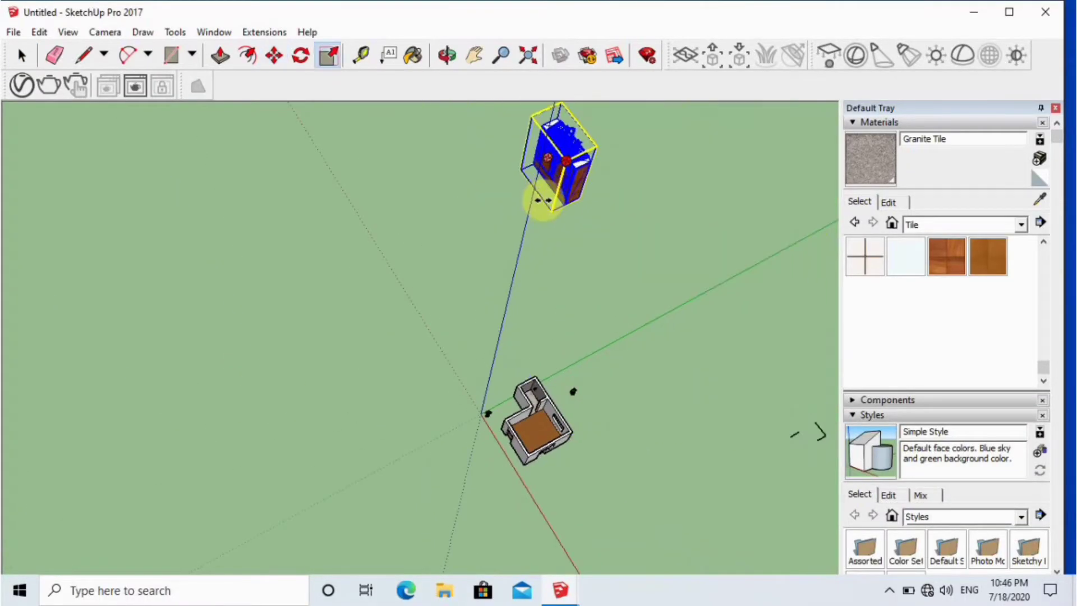
scroll(553, 179, up, 8)
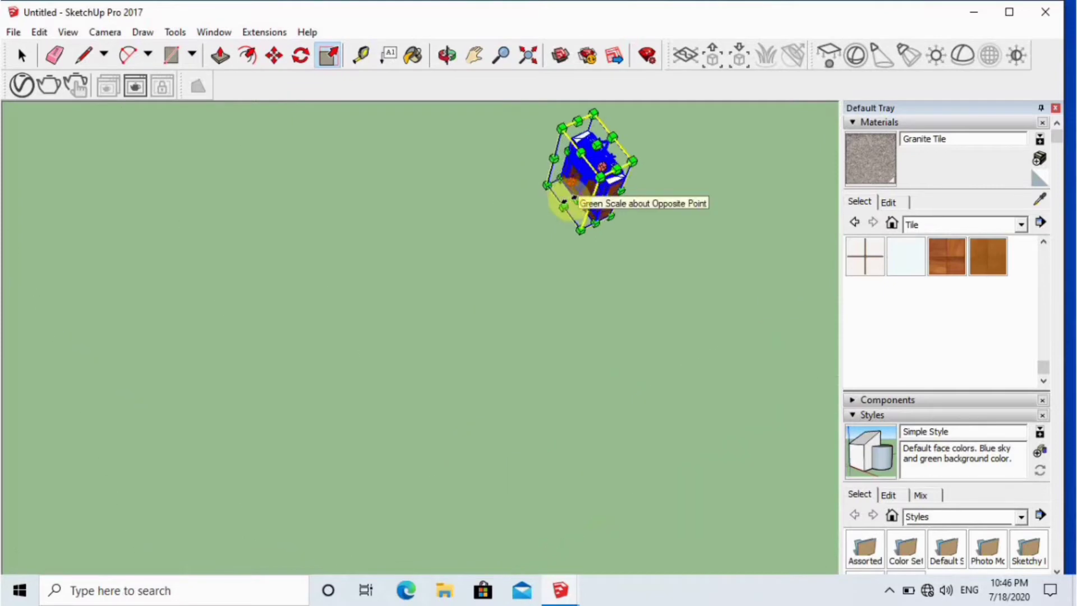
Move the washbasin cabinet over to the top of the bathroom's side wall
key(m)
scroll(614, 276, down, 10)
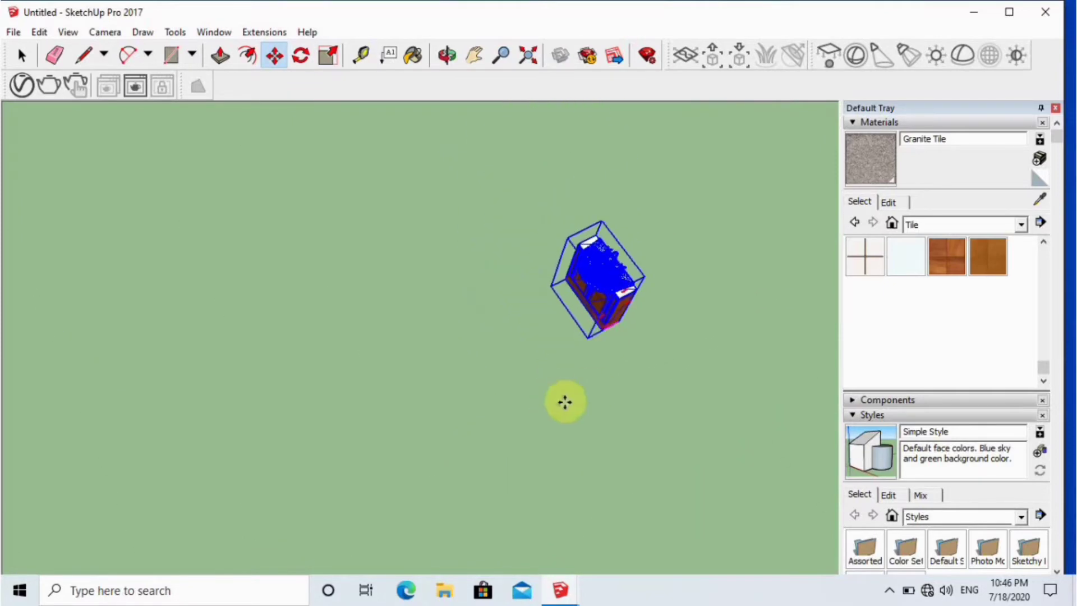
middle_drag(556, 494, 575, 533)
scroll(55, 516, up, 5)
scroll(212, 534, up, 2)
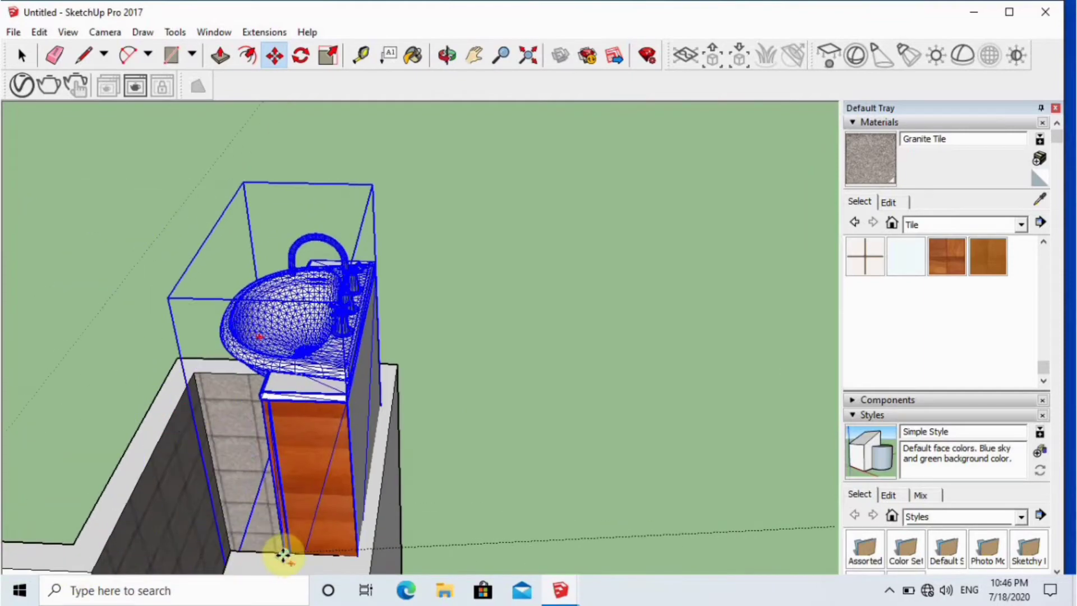
click(284, 556)
Scale the washbasin cabinet down uniformly once more so it fits the bathroom
middle_drag(284, 556, 548, 429)
scroll(549, 430, down, 3)
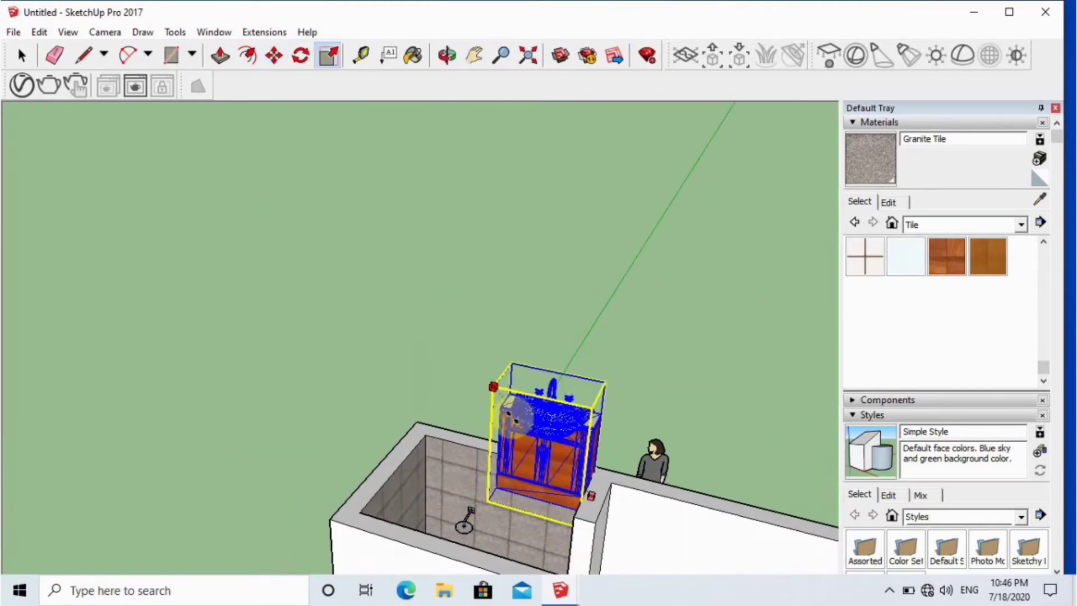
scroll(561, 483, up, 3)
middle_drag(583, 483, 630, 517)
scroll(625, 508, up, 6)
middle_drag(495, 462, 673, 482)
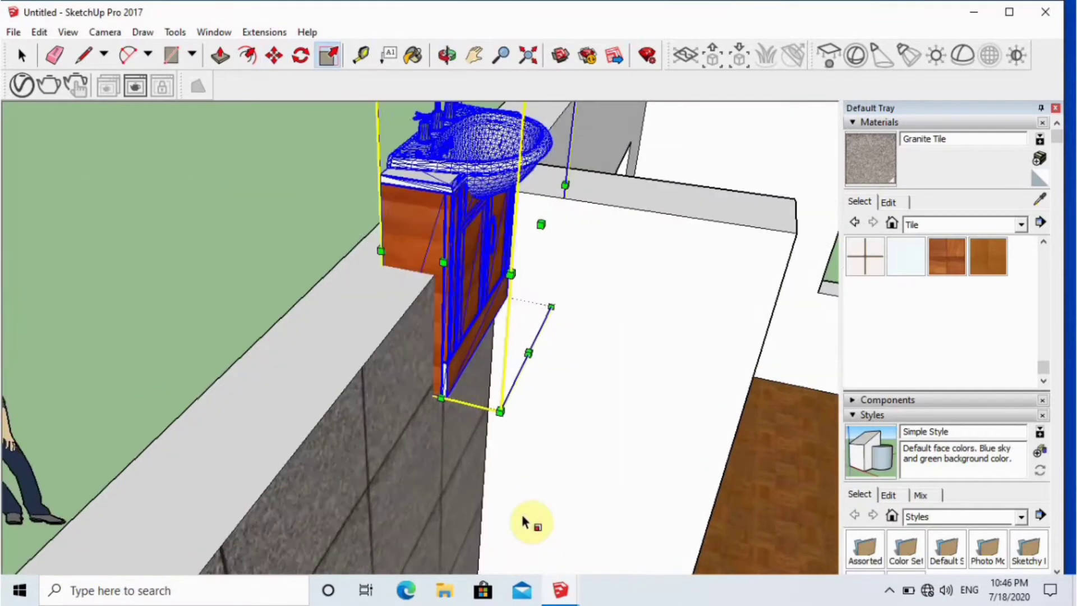
scroll(527, 522, up, 1)
Move the washbasin cabinet by its back corner against the inner face of the tiled side wall
key(m)
click(359, 219)
click(423, 256)
scroll(429, 409, up, 3)
middle_drag(429, 409, 507, 478)
click(424, 405)
scroll(442, 460, down, 4)
scroll(445, 463, down, 4)
Move the washbasin cabinet down into the corner between the tiled wall and the white partition wall
click(448, 534)
scroll(476, 519, up, 4)
scroll(474, 513, up, 2)
scroll(465, 508, down, 3)
scroll(460, 516, up, 6)
click(457, 517)
scroll(477, 508, down, 6)
scroll(507, 478, down, 5)
scroll(769, 252, up, 5)
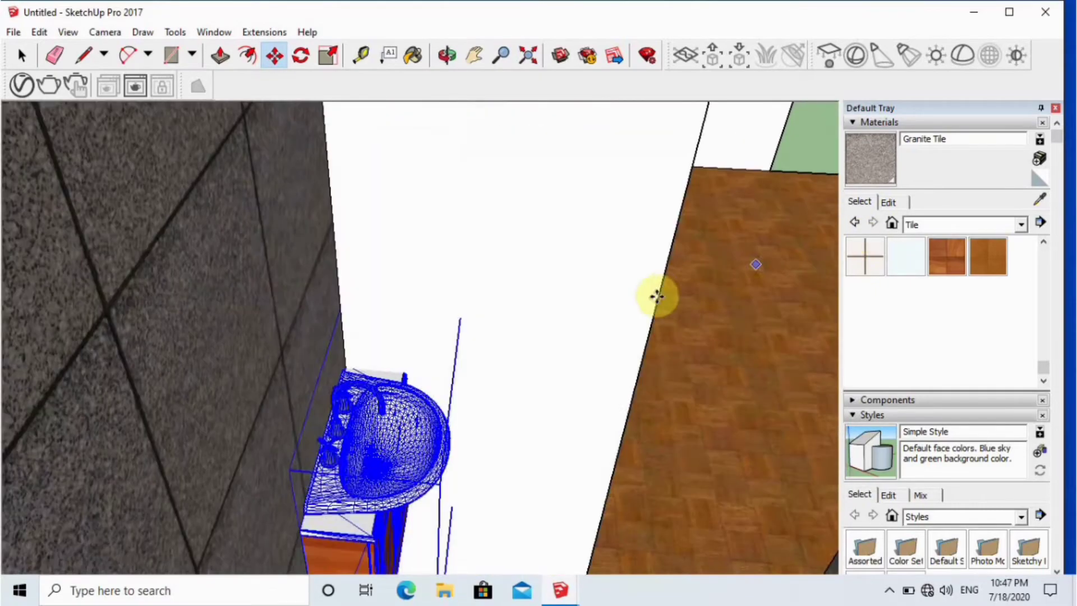
Lower the washbasin cabinet by its bottom back corner along the tiled wall toward the floor
middle_drag(556, 412, 494, 426)
scroll(493, 425, down, 3)
scroll(351, 507, up, 3)
scroll(359, 477, up, 3)
middle_drag(390, 367, 314, 240)
scroll(387, 426, down, 6)
key(space)
scroll(382, 437, up, 7)
scroll(315, 240, down, 2)
scroll(422, 269, up, 2)
middle_drag(350, 174, 337, 250)
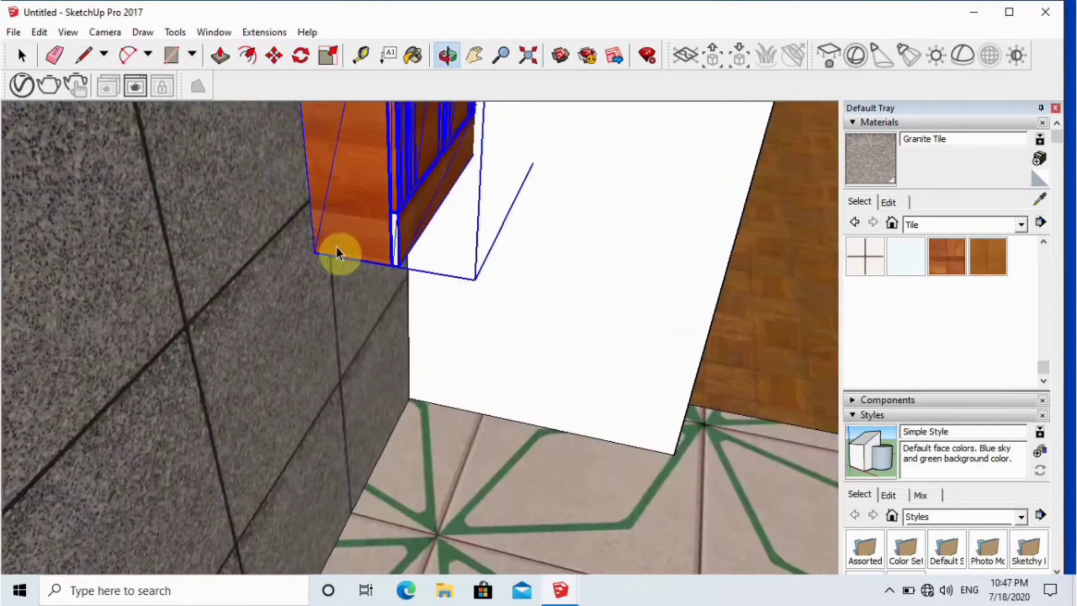
scroll(335, 249, up, 1)
key(m)
click(310, 258)
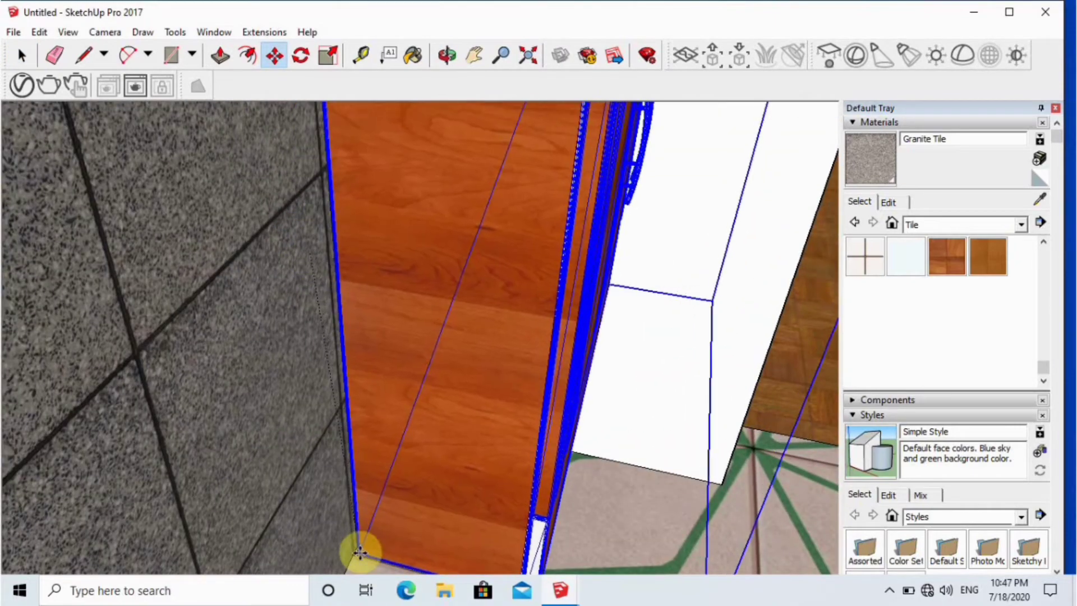
click(344, 549)
scroll(385, 445, down, 1)
click(702, 399)
Move the washbasin cabinet down the remaining gap so its base rests on the bathroom floor, and deselect it
middle_drag(526, 382, 320, 385)
scroll(345, 404, up, 2)
scroll(433, 339, up, 3)
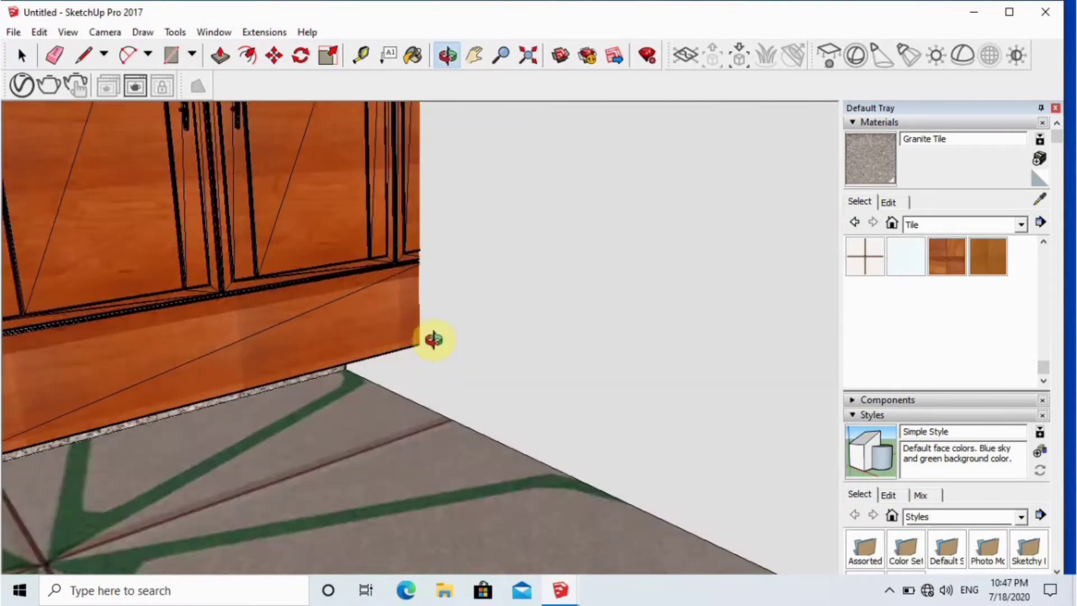
middle_drag(433, 339, 324, 422)
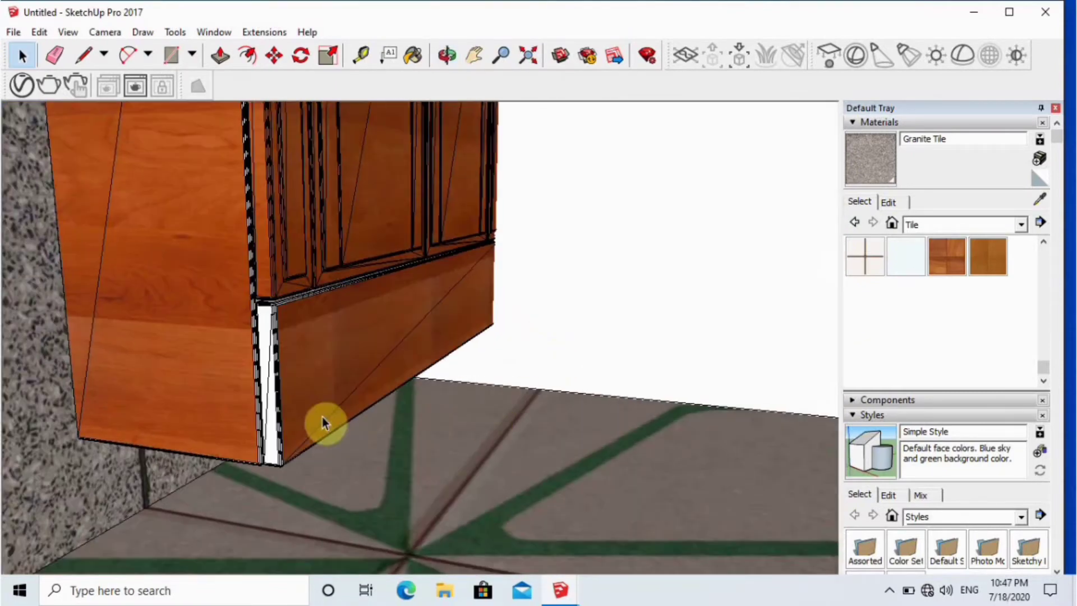
click(155, 422)
key(m)
click(79, 438)
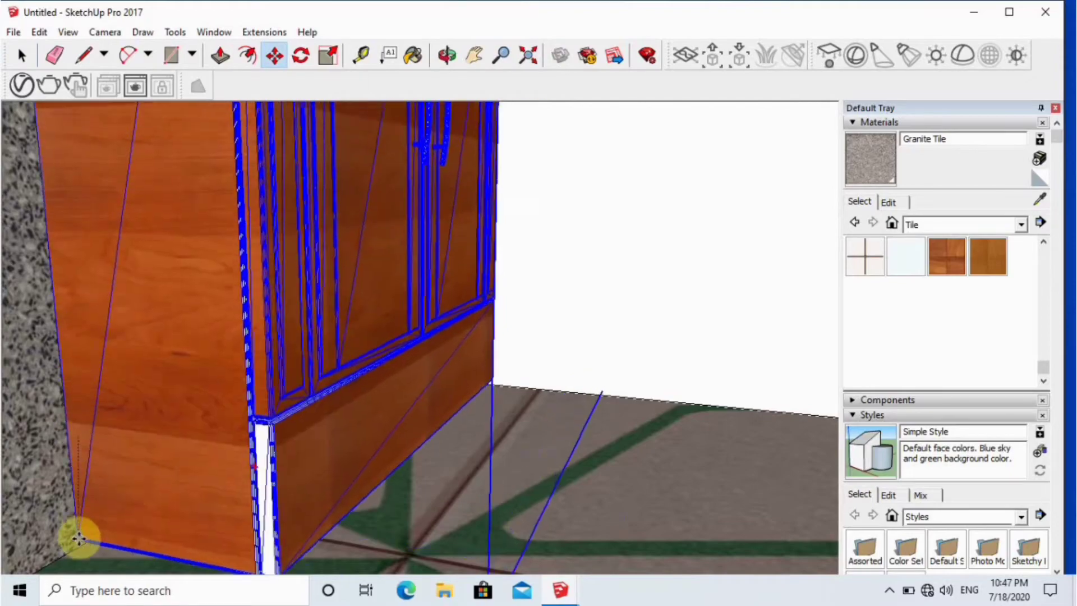
click(82, 550)
middle_drag(701, 308, 469, 442)
scroll(469, 442, down, 5)
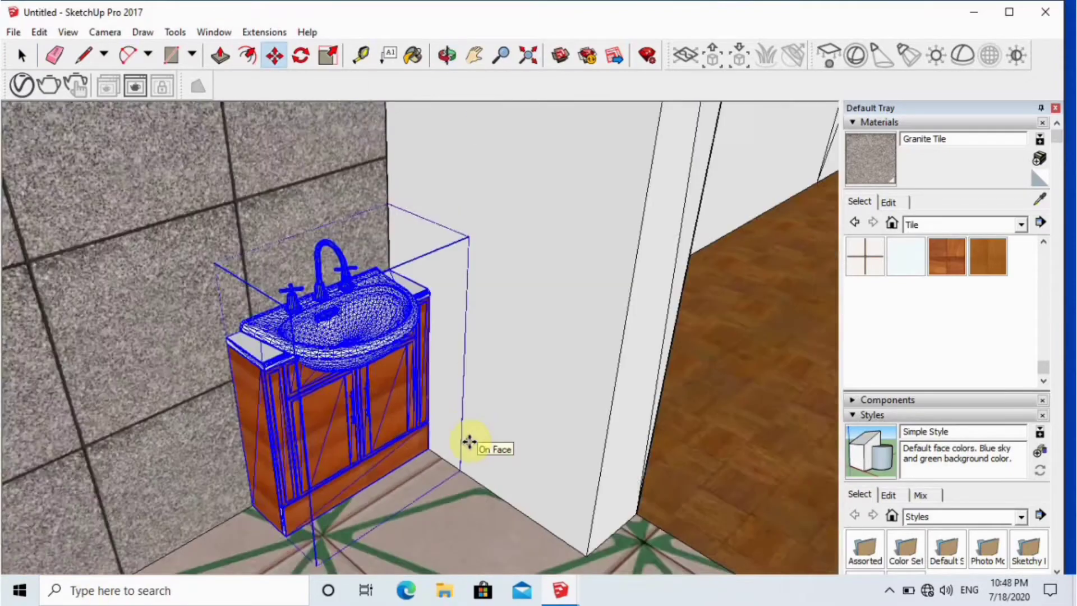
scroll(466, 415, up, 3)
key(space)
click(784, 433)
Draw two closely spaced parallel lines across the bathroom floor between the side walls, beside the washbasin
scroll(541, 435, down, 5)
middle_drag(541, 435, 526, 526)
click(528, 56)
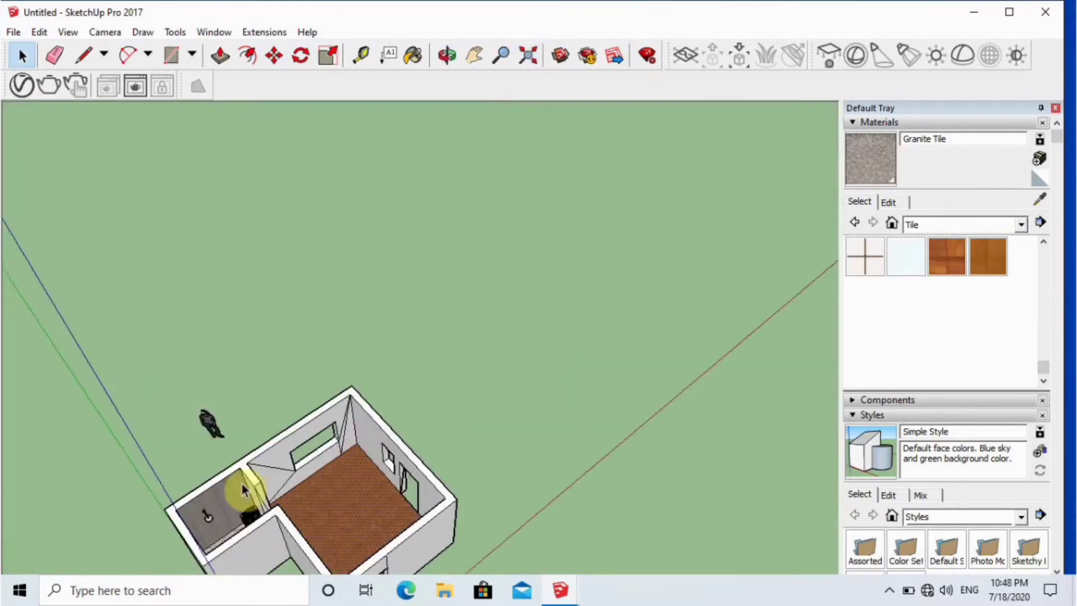
middle_drag(245, 490, 242, 555)
scroll(264, 464, up, 4)
scroll(454, 554, up, 5)
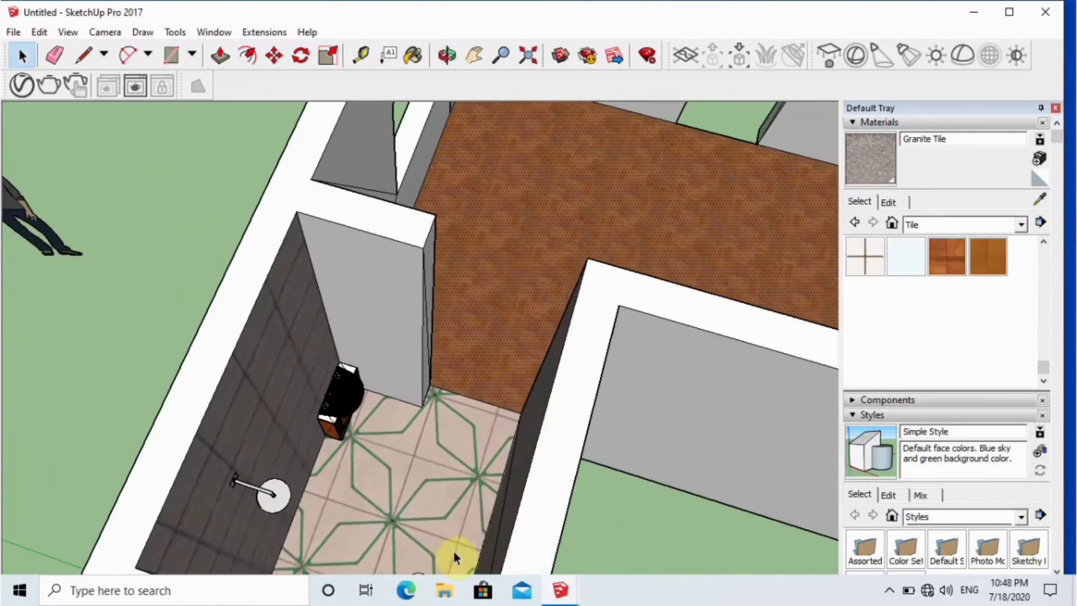
key(l)
click(253, 441)
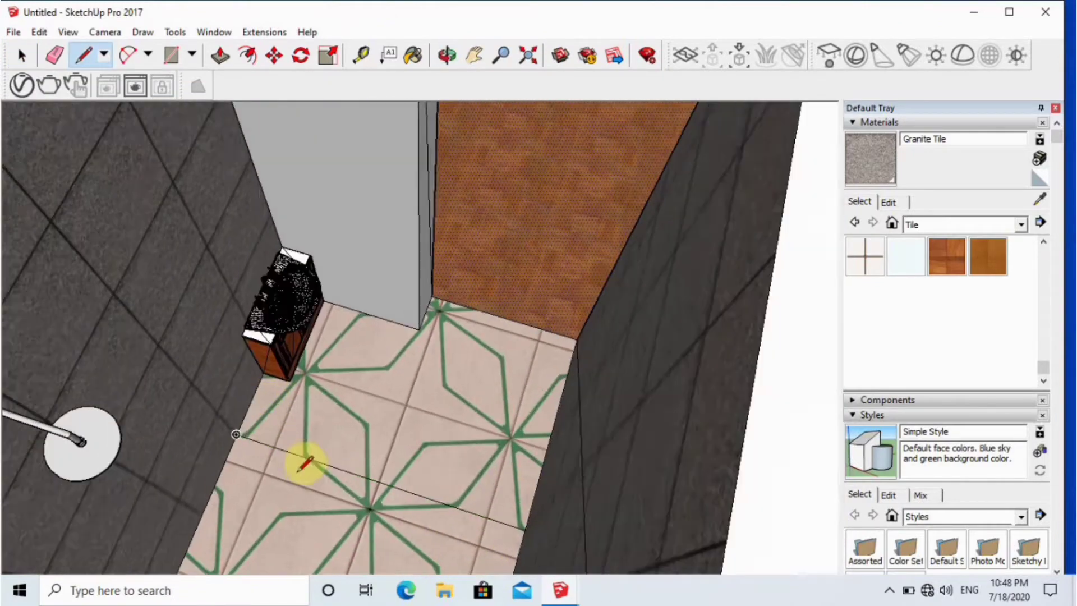
scroll(241, 429, up, 3)
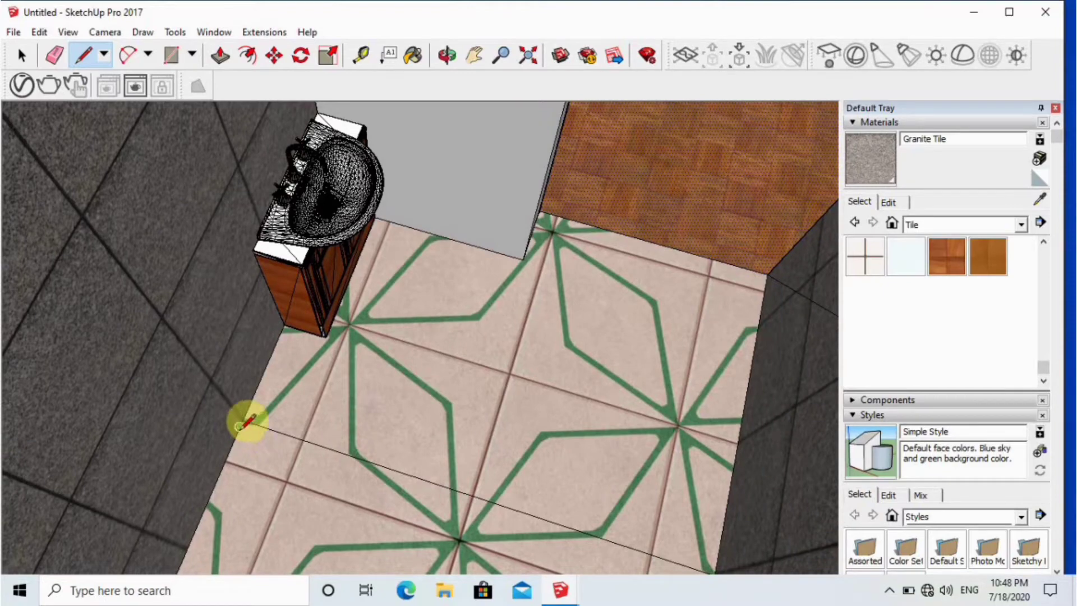
scroll(609, 490, down, 1)
scroll(641, 523, up, 1)
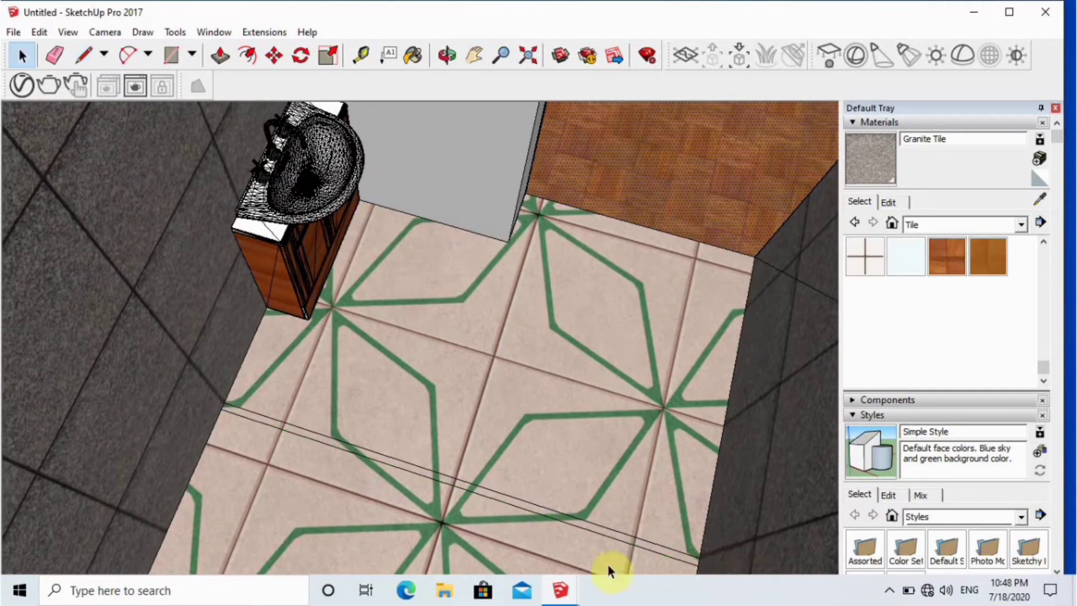
scroll(312, 457, down, 2)
scroll(329, 452, up, 2)
scroll(415, 466, up, 1)
key(l)
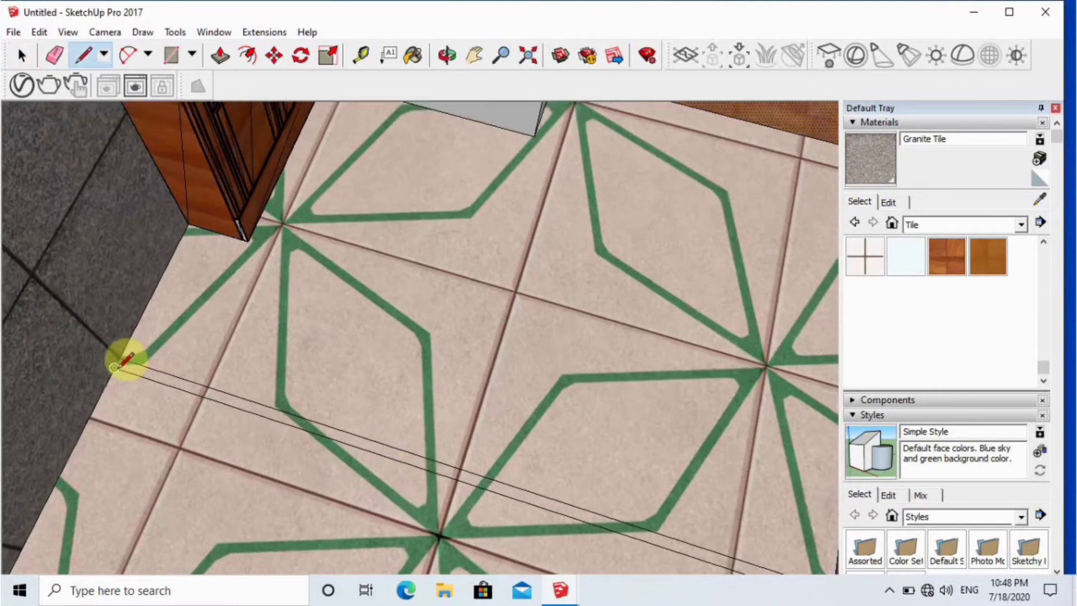
Push/Pull the narrow floor strip upward into a thin partition across the bathroom
key(p)
scroll(320, 412, up, 3)
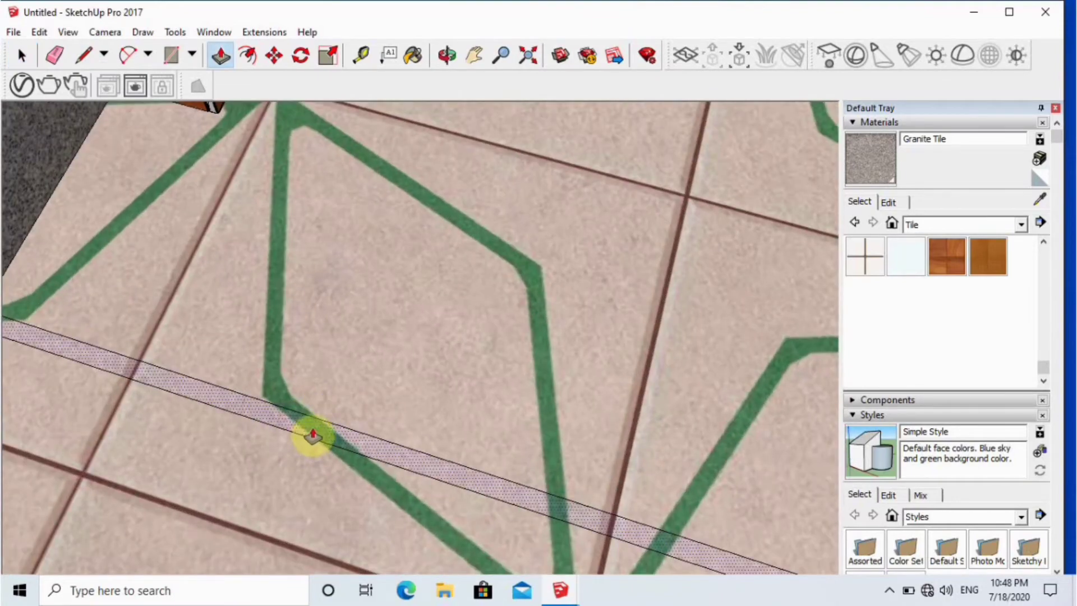
click(313, 433)
scroll(306, 344, down, 5)
middle_drag(314, 303, 348, 308)
scroll(349, 308, up, 3)
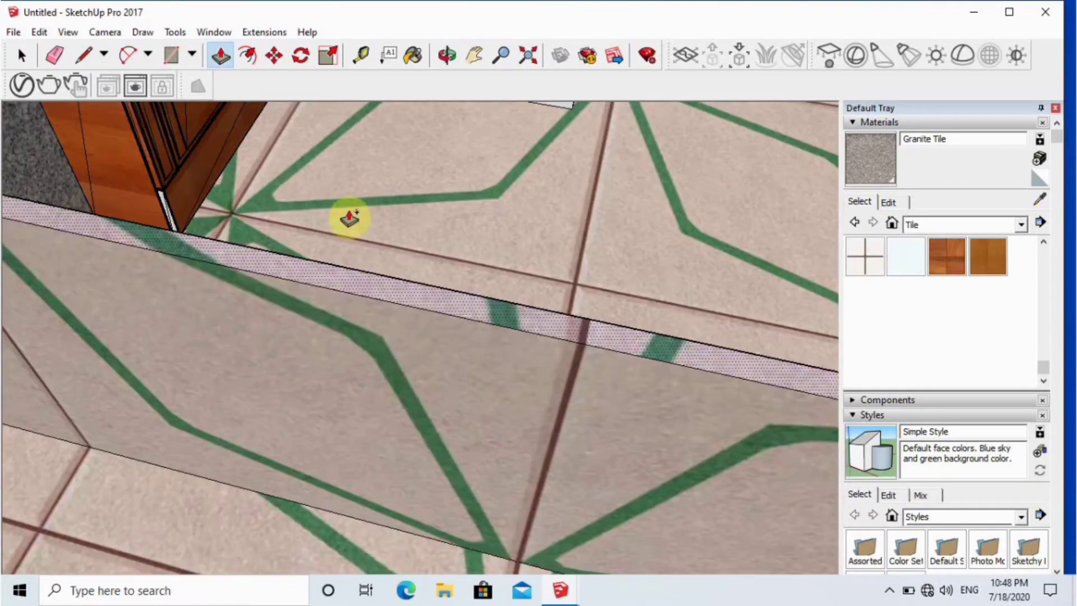
key(Return)
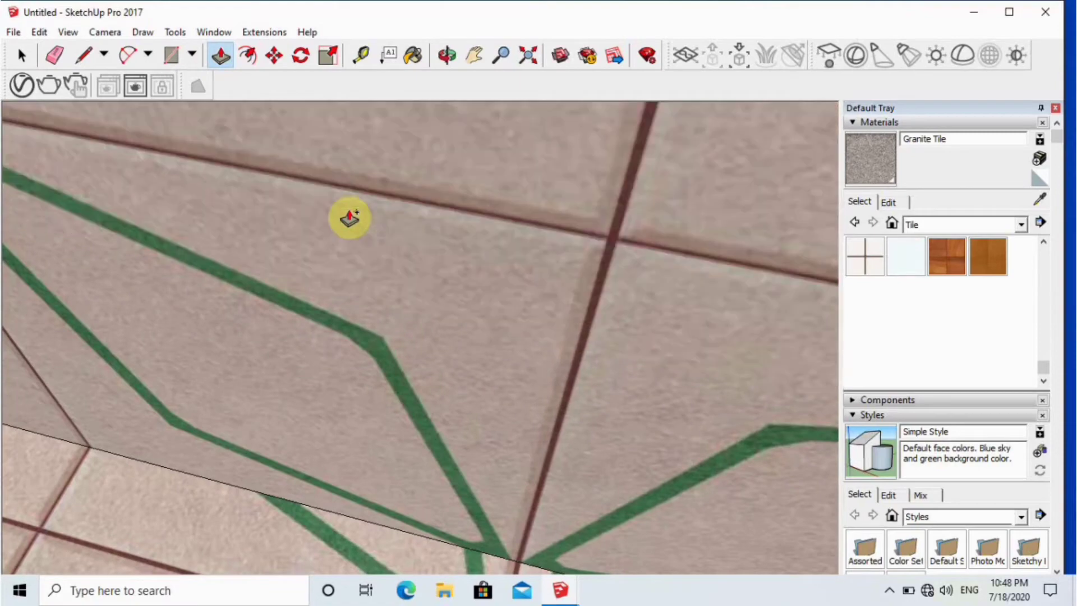
Paint the toilet-side face of the new partition with Translucent Glass Tinted from the Glass and Mirrors materials
scroll(445, 339, down, 5)
middle_drag(445, 339, 464, 410)
scroll(486, 447, down, 3)
scroll(561, 252, up, 3)
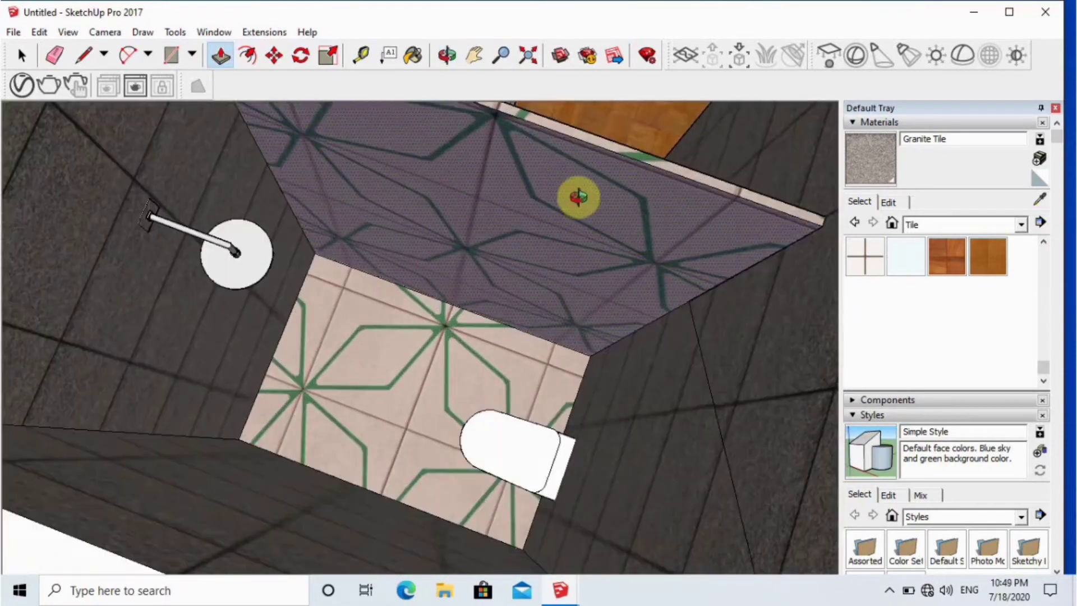
click(1021, 224)
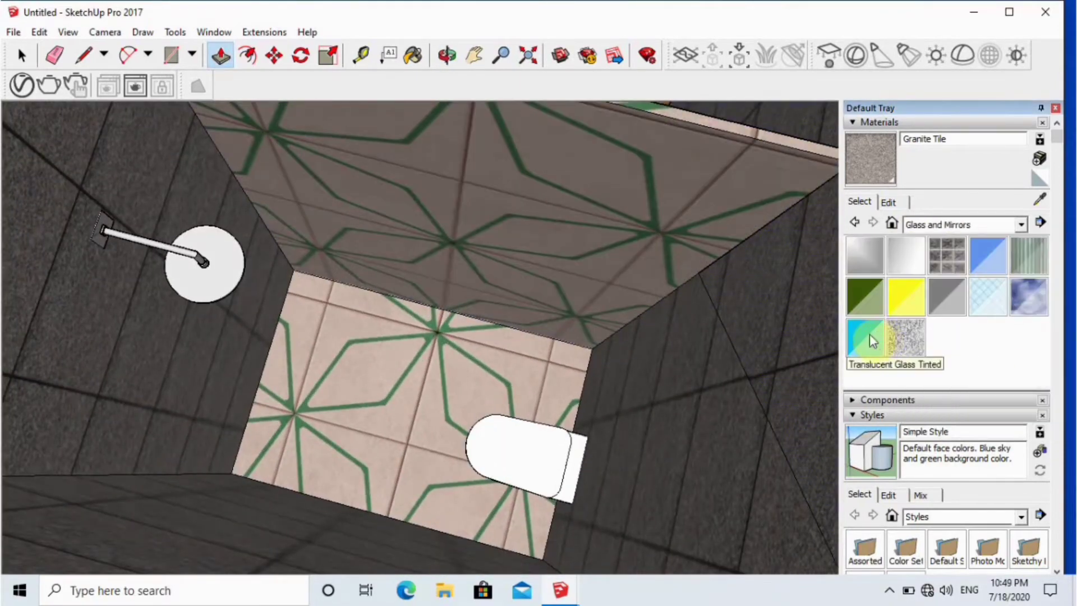
click(872, 336)
click(655, 245)
mouse_move(655, 245)
middle_down()
mouse_move(561, 392)
mouse_move(601, 221)
mouse_move(596, 172)
middle_up()
scroll(600, 177, down, 3)
Apply Translucent Glass Tinted to the partition's washbasin-side face and top edge
click(528, 58)
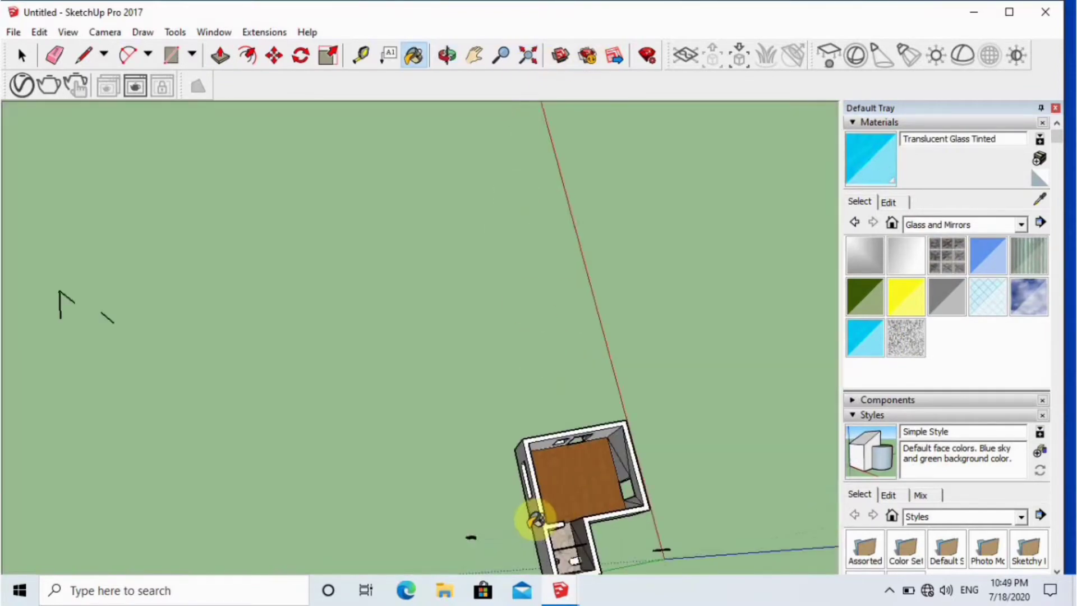
scroll(541, 517, up, 4)
middle_drag(540, 517, 797, 371)
scroll(721, 373, up, 3)
scroll(720, 373, up, 3)
scroll(483, 356, down, 1)
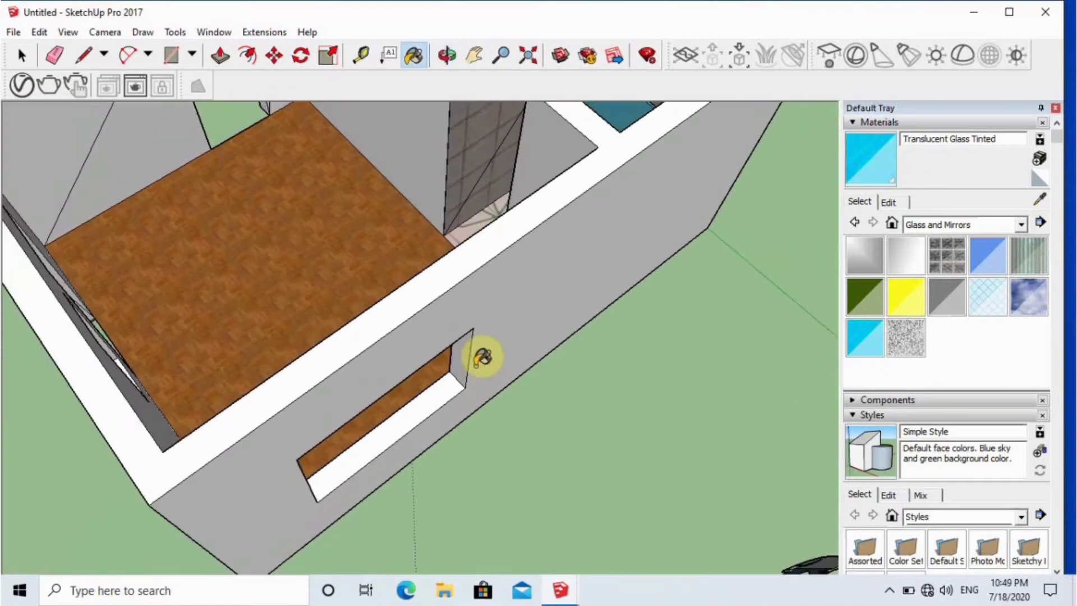
scroll(496, 285, down, 4)
middle_drag(495, 285, 615, 239)
scroll(615, 239, up, 4)
scroll(452, 204, up, 4)
scroll(488, 185, down, 5)
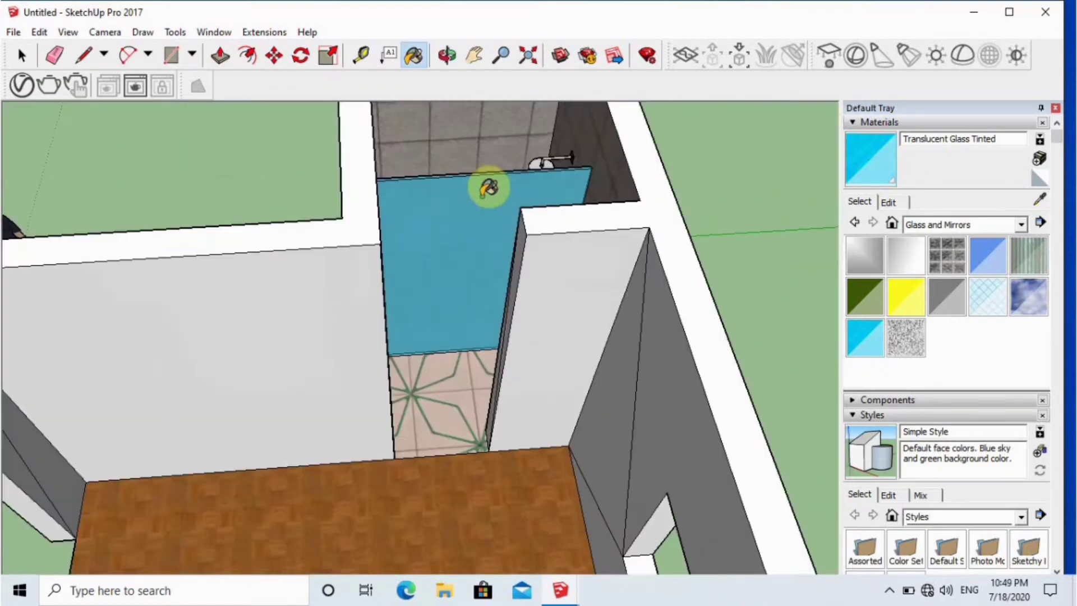
scroll(489, 185, up, 2)
middle_drag(488, 185, 752, 347)
scroll(395, 270, up, 3)
middle_drag(264, 342, 135, 183)
scroll(394, 269, down, 3)
scroll(496, 243, up, 4)
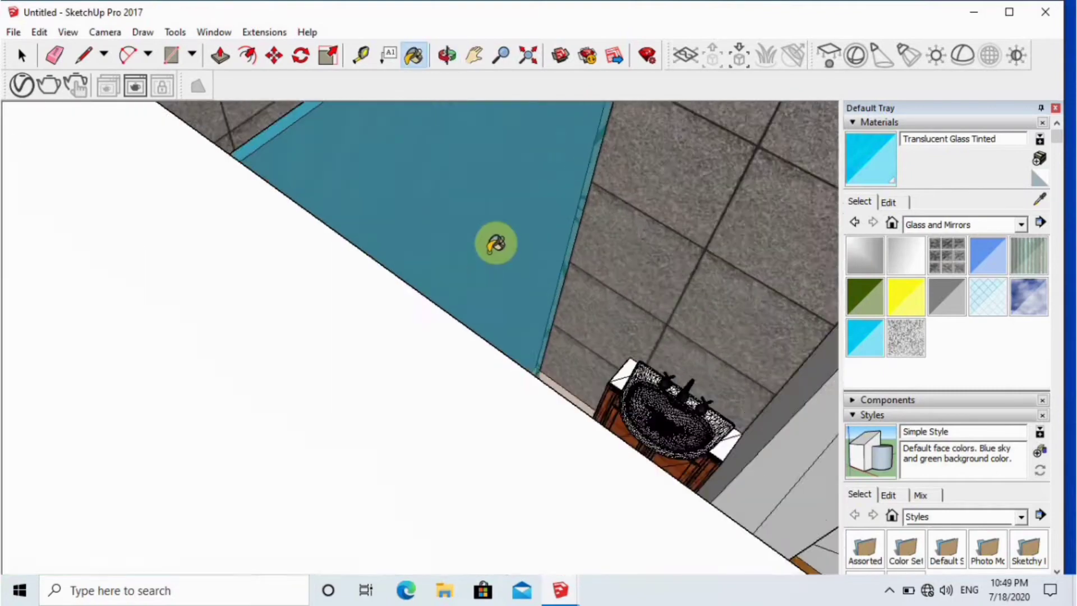
Undo the partition's glass painting and its extrusion, back to the flat strip on the bathroom floor
middle_drag(496, 243, 376, 303)
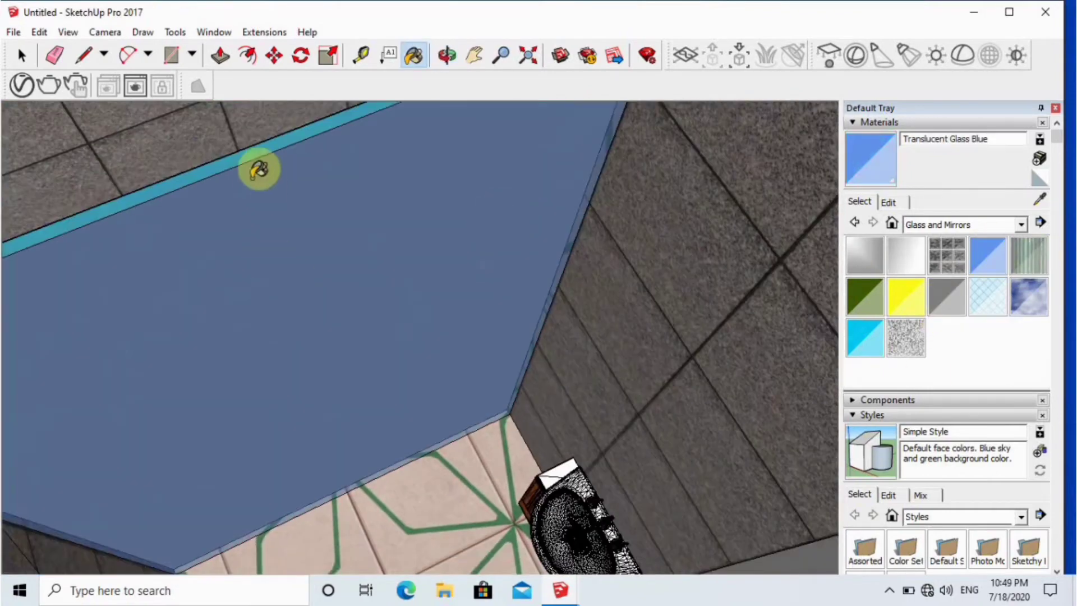
middle_drag(268, 151, 286, 251)
key(ctrl+z)
key(ctrl+z)
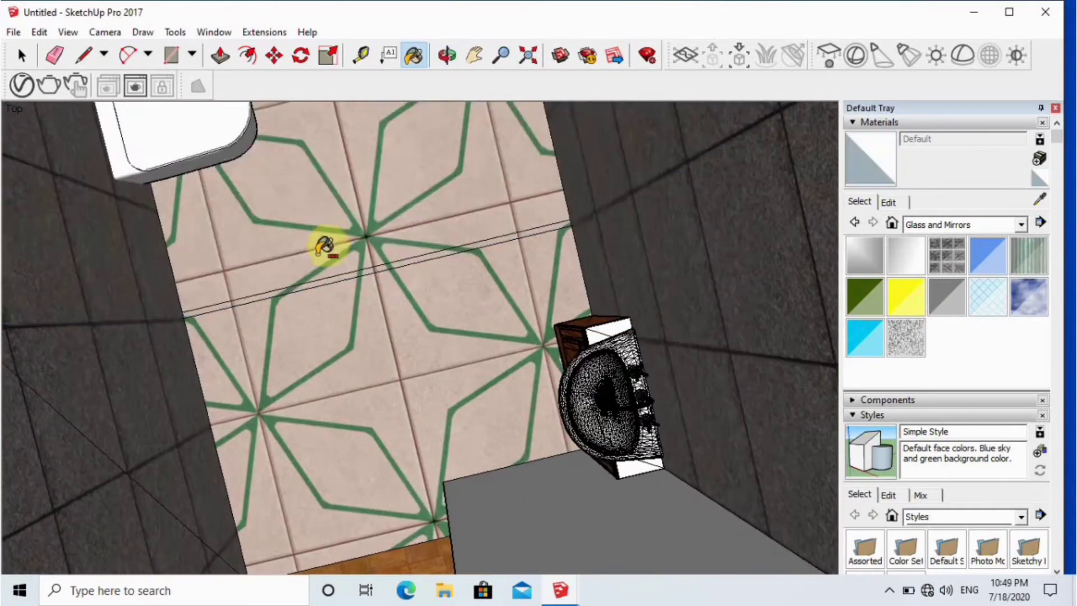
Push/Pull the narrow strip on the bathroom floor upward into a thin partition between the side walls
scroll(339, 276, up, 3)
scroll(340, 276, up, 4)
key(p)
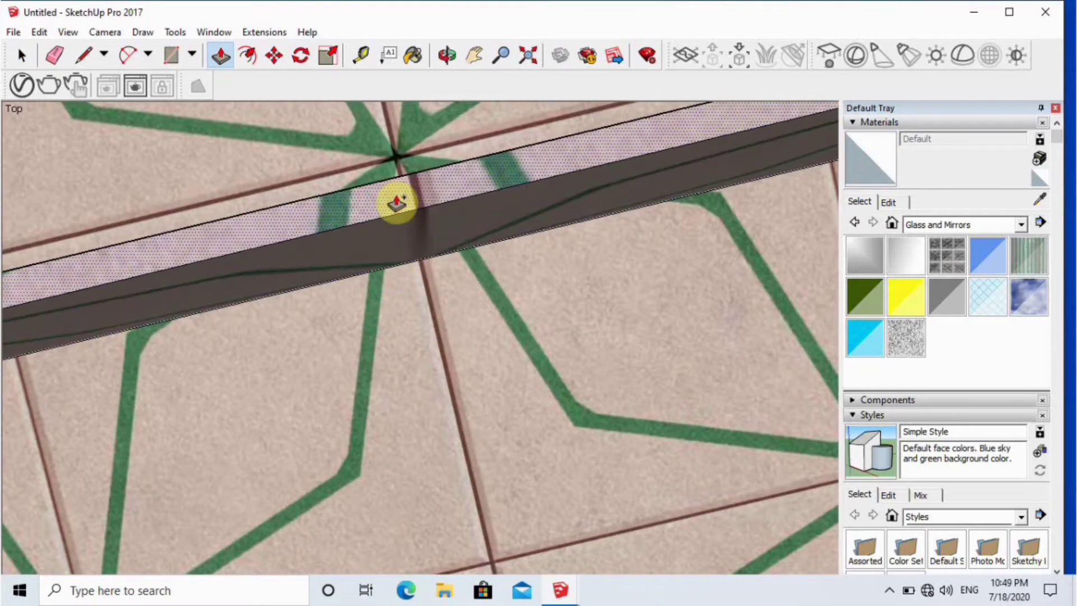
middle_drag(417, 260, 293, 241)
scroll(454, 322, down, 1)
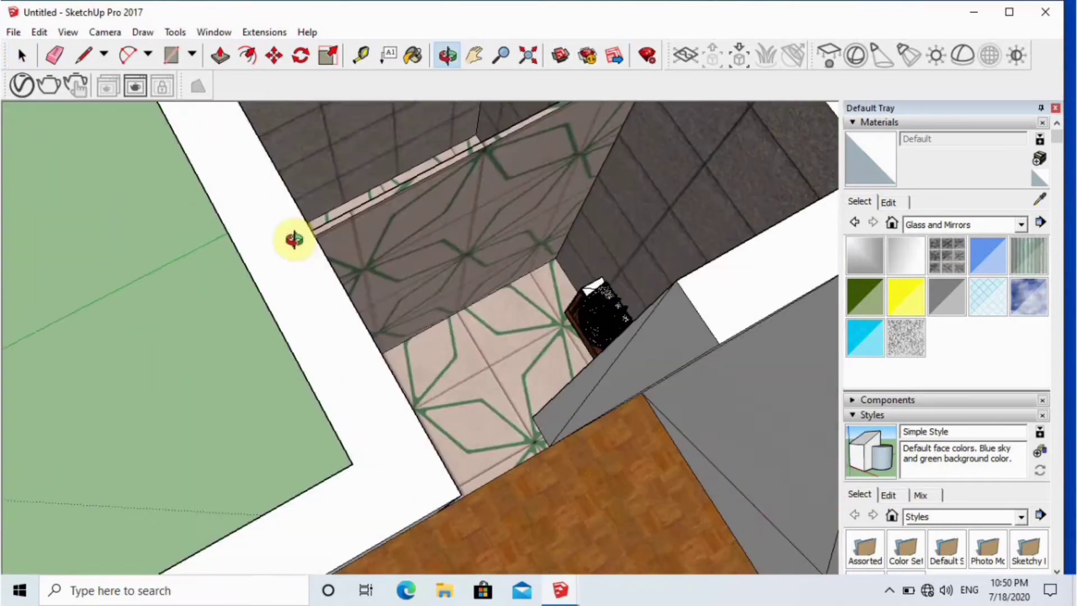
Select the partition's washbasin-side face and paint it with Translucent Glass Tinted
key(space)
click(411, 206)
triple_click(418, 173)
double_click(419, 188)
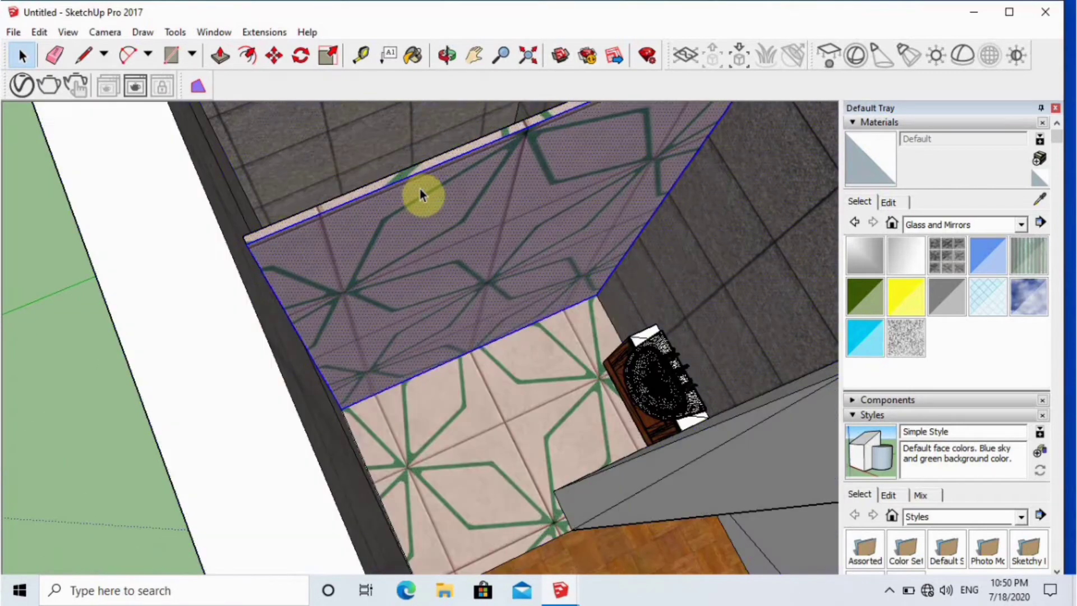
double_click(390, 181)
scroll(393, 180, up, 1)
click(416, 212)
mouse_move(416, 212)
middle_down()
mouse_move(449, 245)
mouse_move(642, 305)
mouse_move(596, 371)
mouse_move(580, 293)
mouse_move(524, 279)
mouse_move(360, 173)
mouse_move(822, 300)
mouse_move(639, 305)
mouse_move(615, 326)
mouse_move(19, 365)
mouse_move(361, 254)
mouse_move(407, 187)
mouse_move(459, 232)
mouse_move(372, 257)
mouse_move(505, 377)
mouse_move(631, 397)
mouse_move(600, 474)
middle_up()
click(866, 340)
click(430, 224)
key(b)
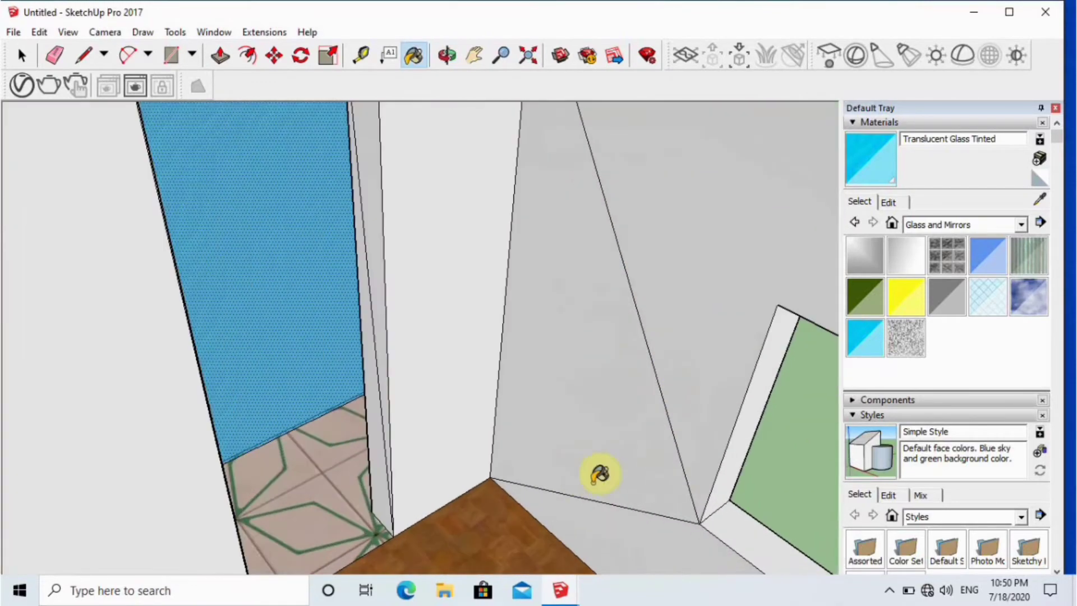
middle_drag(665, 382, 572, 474)
right_click(922, 527)
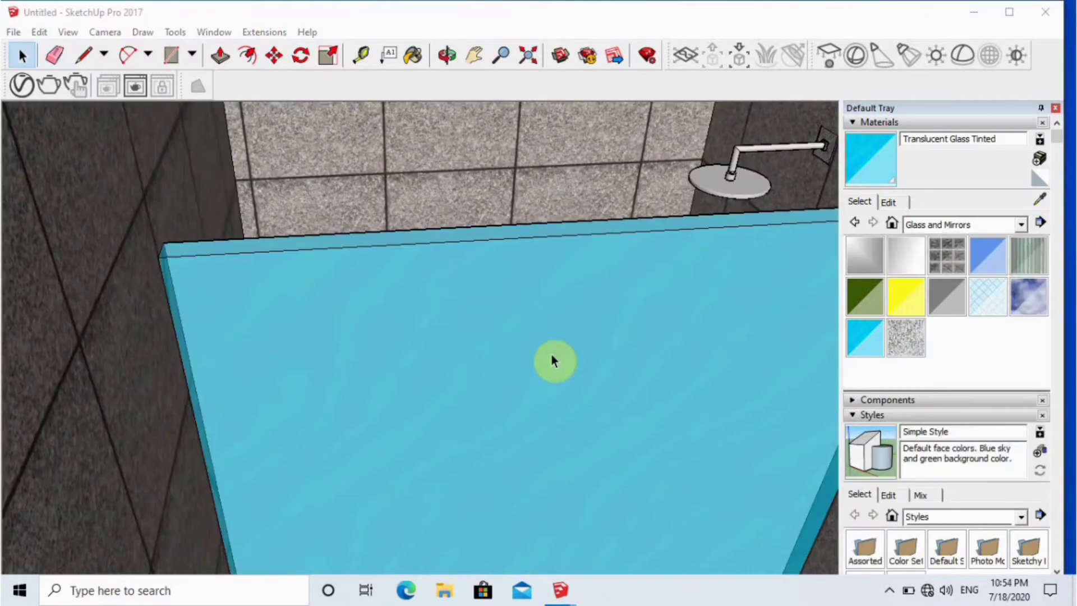
Paint the remaining narrow strip between the partition's two large glass faces with Translucent Glass Tinted
mouse_move(456, 360)
middle_down()
mouse_move(550, 460)
mouse_move(634, 500)
middle_up()
click(867, 340)
scroll(467, 373, up, 2)
scroll(468, 395, up, 3)
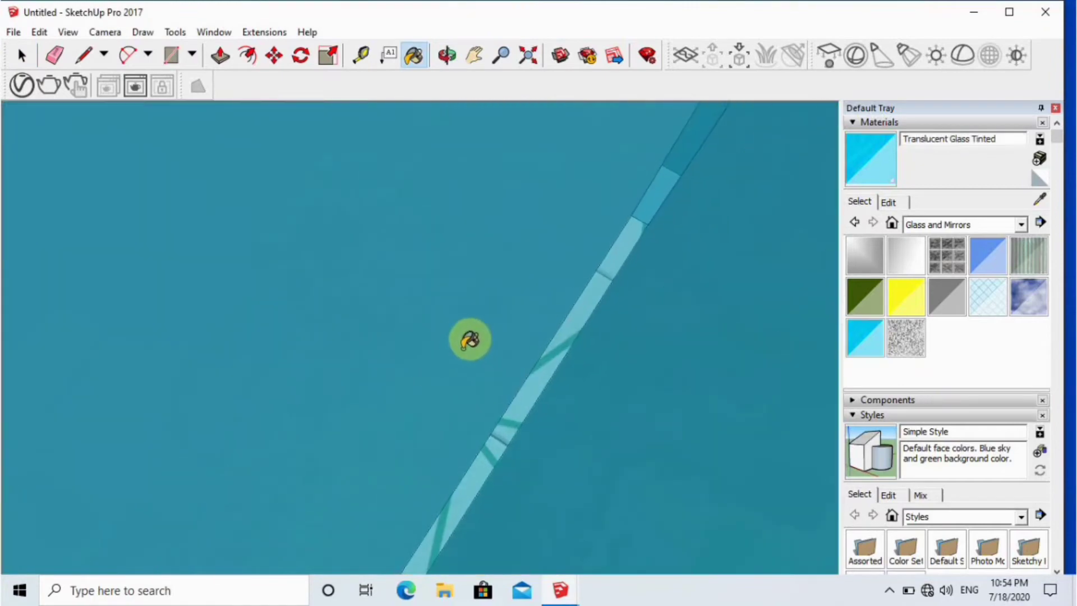
scroll(470, 340, up, 2)
click(511, 360)
click(668, 363)
scroll(591, 325, down, 4)
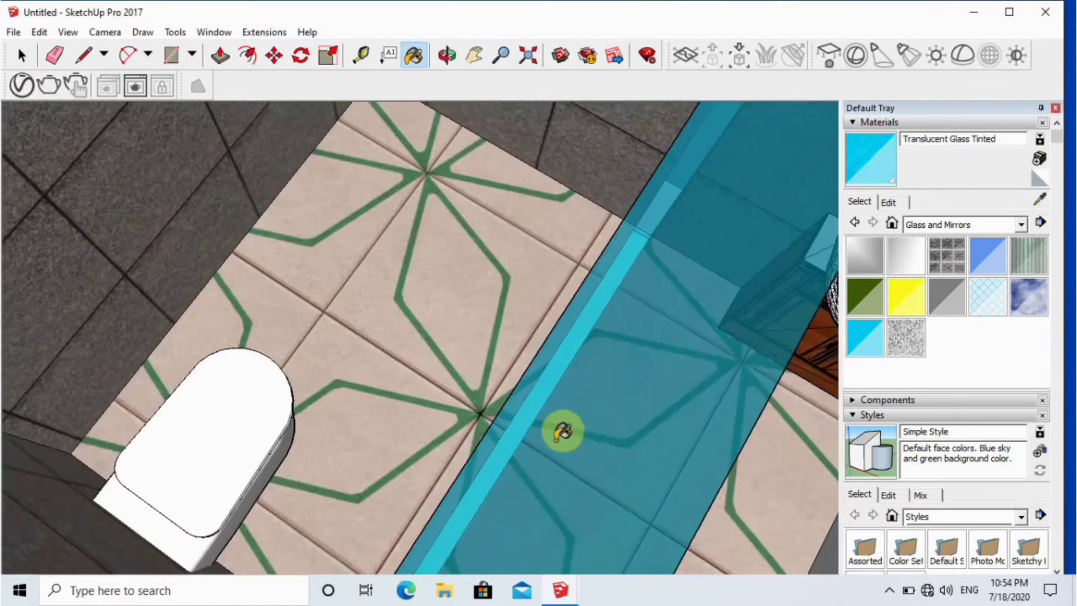
Examine the whole model from outside and above, including the bathroom partition and the bedroom's wall openings
middle_drag(594, 461, 222, 42)
key(b)
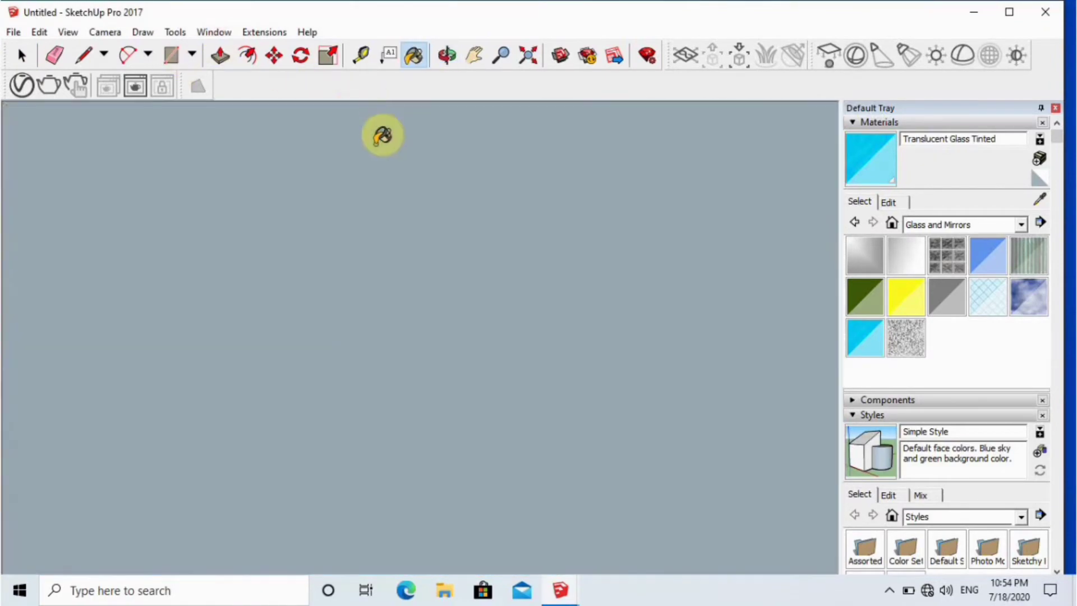
click(527, 56)
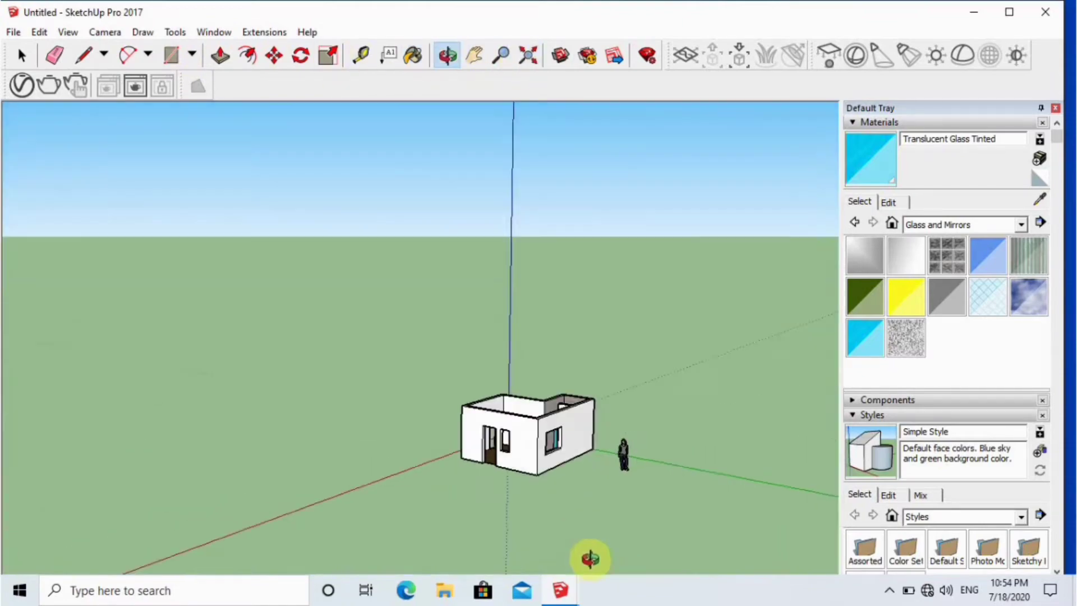
scroll(604, 440, up, 6)
mouse_move(611, 406)
middle_down()
mouse_move(589, 473)
mouse_move(676, 469)
mouse_move(483, 544)
mouse_move(640, 407)
mouse_move(548, 406)
middle_up()
scroll(595, 483, down, 4)
scroll(595, 482, up, 2)
scroll(549, 407, down, 4)
scroll(617, 389, up, 2)
scroll(617, 389, down, 2)
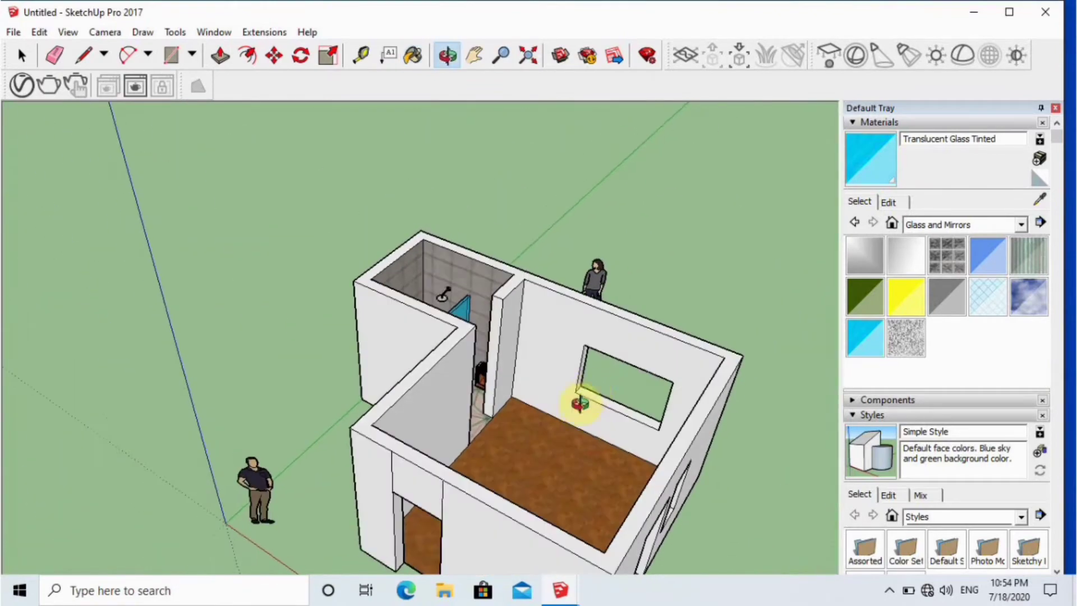
Import the 2+foot+wood+window model from the skectchup library folder
scroll(579, 404, up, 5)
click(13, 32)
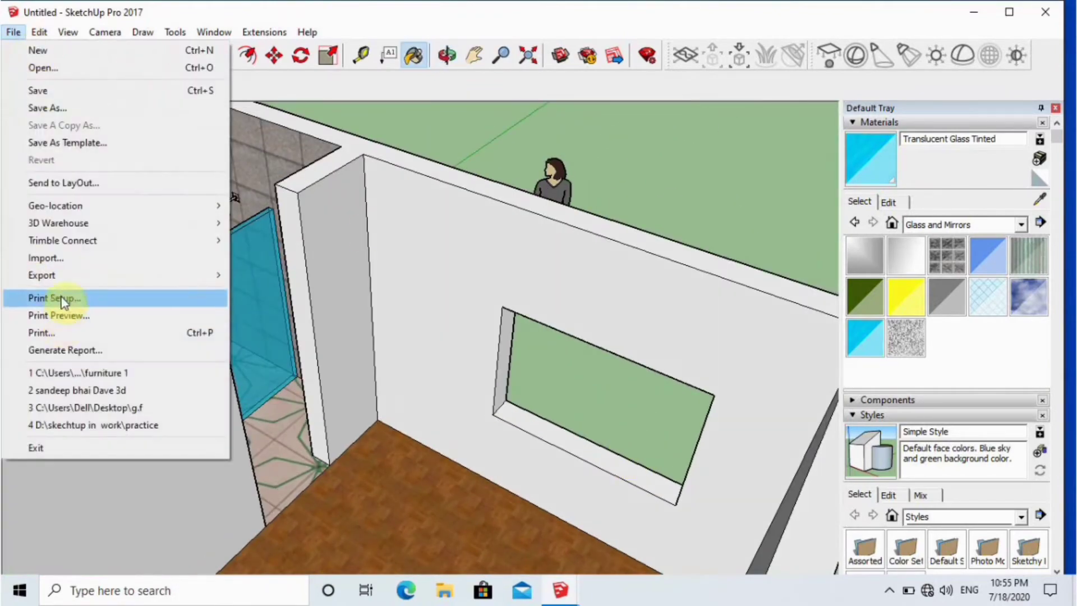
click(58, 261)
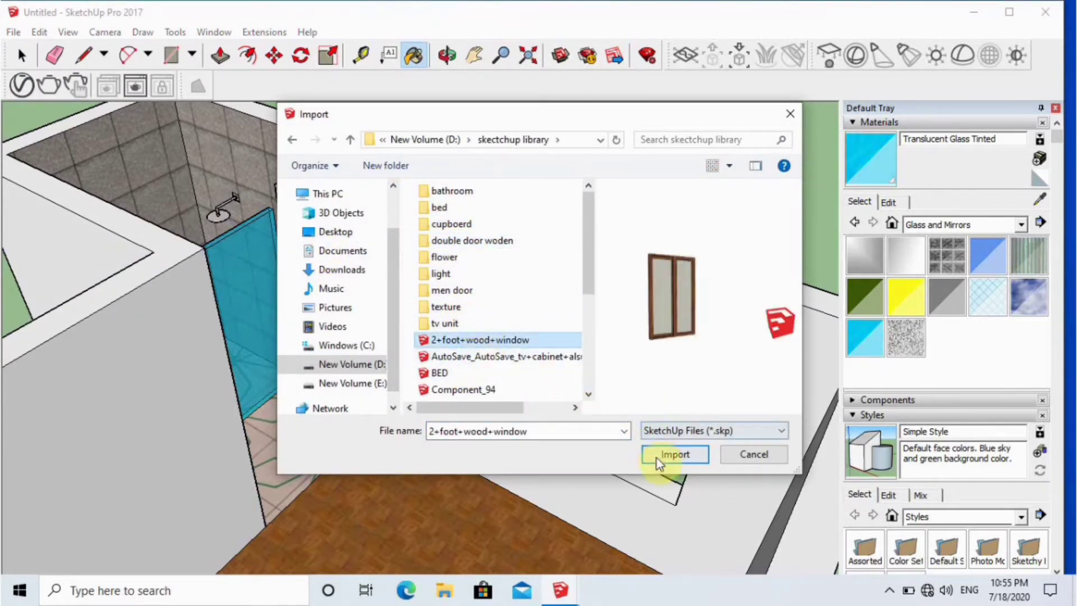
click(675, 454)
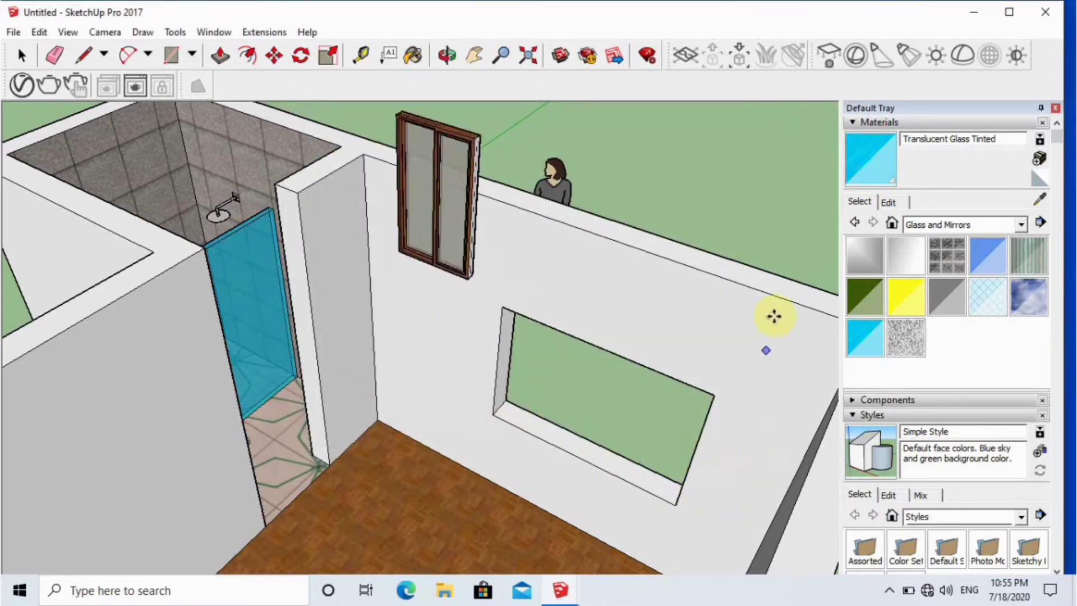
Place the imported wooden window in the bedroom's large wall opening, snapping its bottom corner to the opening's bottom corner
scroll(486, 453, up, 6)
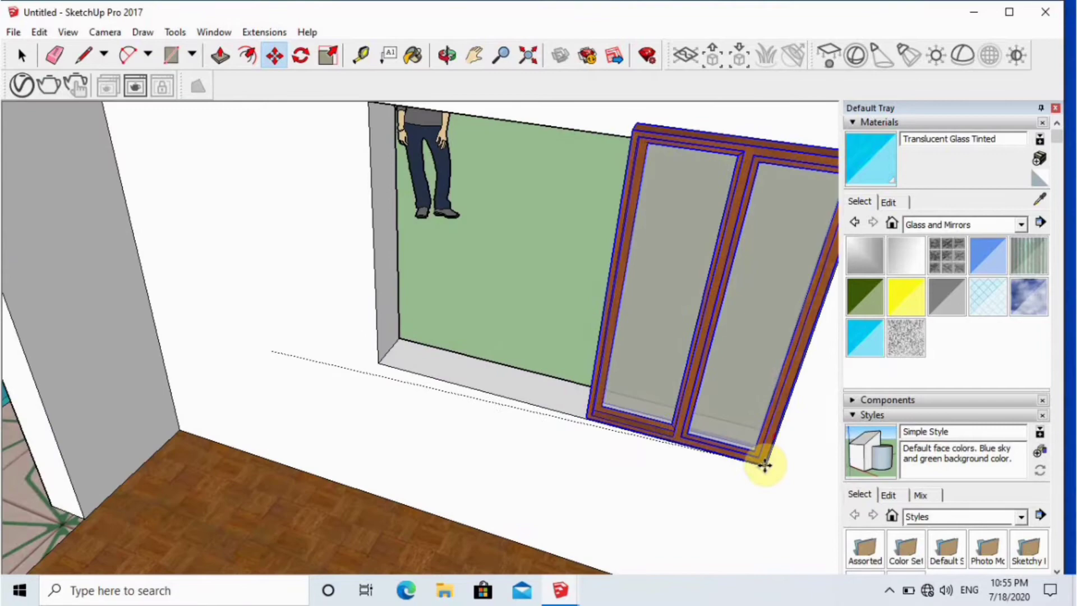
click(765, 465)
scroll(772, 464, up, 7)
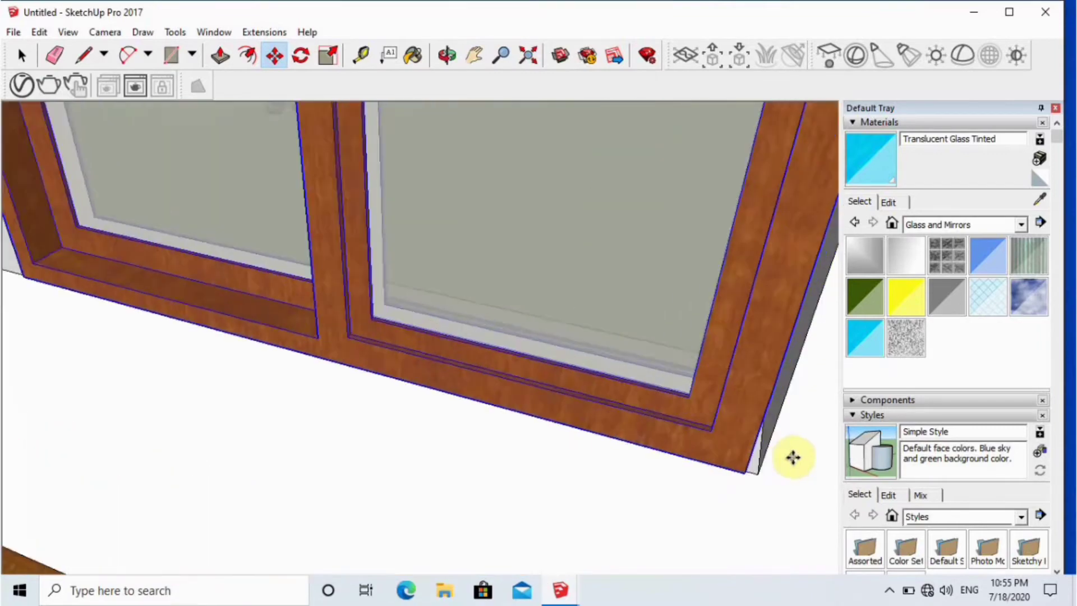
click(684, 496)
click(746, 481)
scroll(712, 497, down, 5)
scroll(457, 441, up, 2)
Draw a guide line across the sill beside the window frame and move the window to the middle of the wall thickness
middle_drag(461, 444, 574, 434)
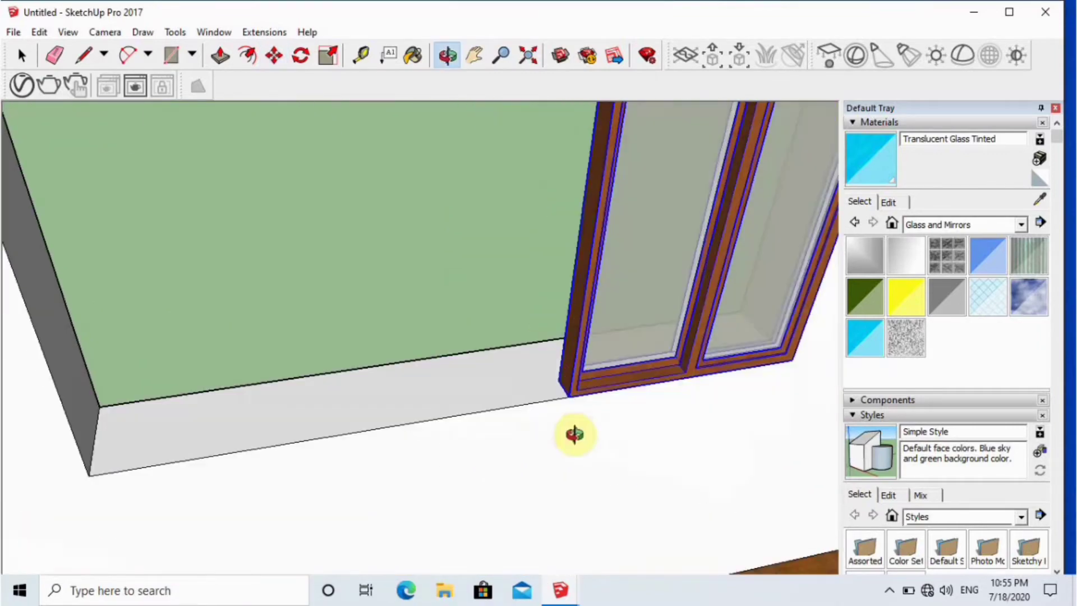
scroll(570, 368, up, 3)
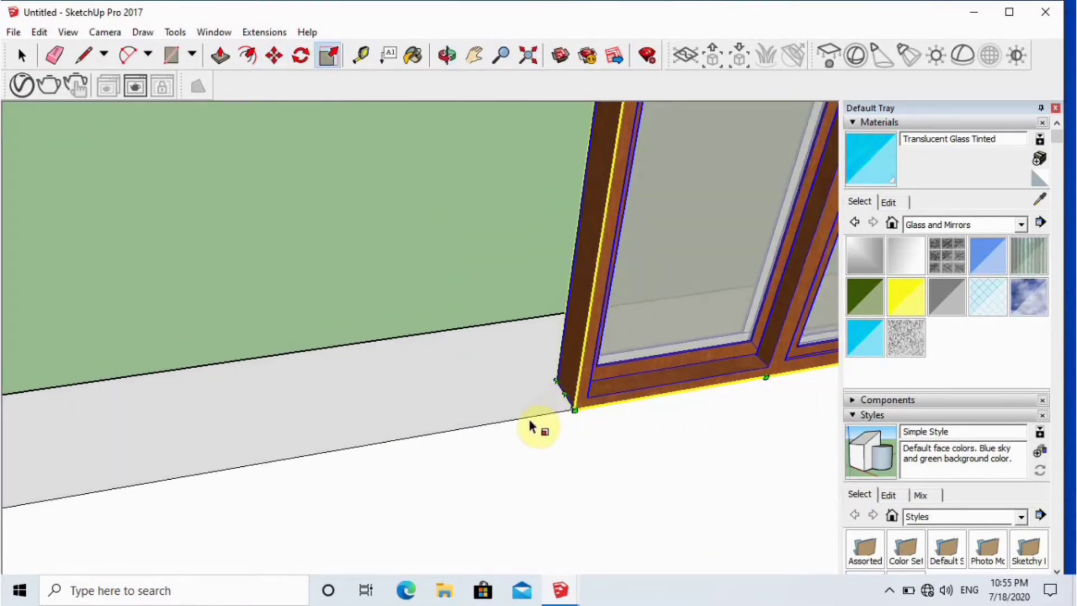
scroll(556, 423, up, 1)
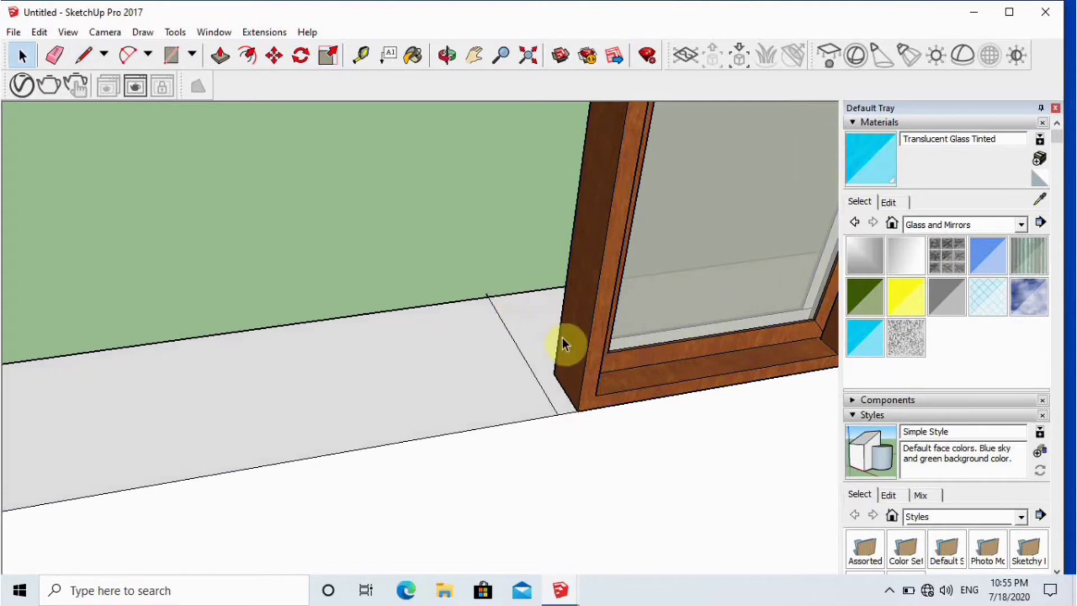
scroll(587, 355, up, 3)
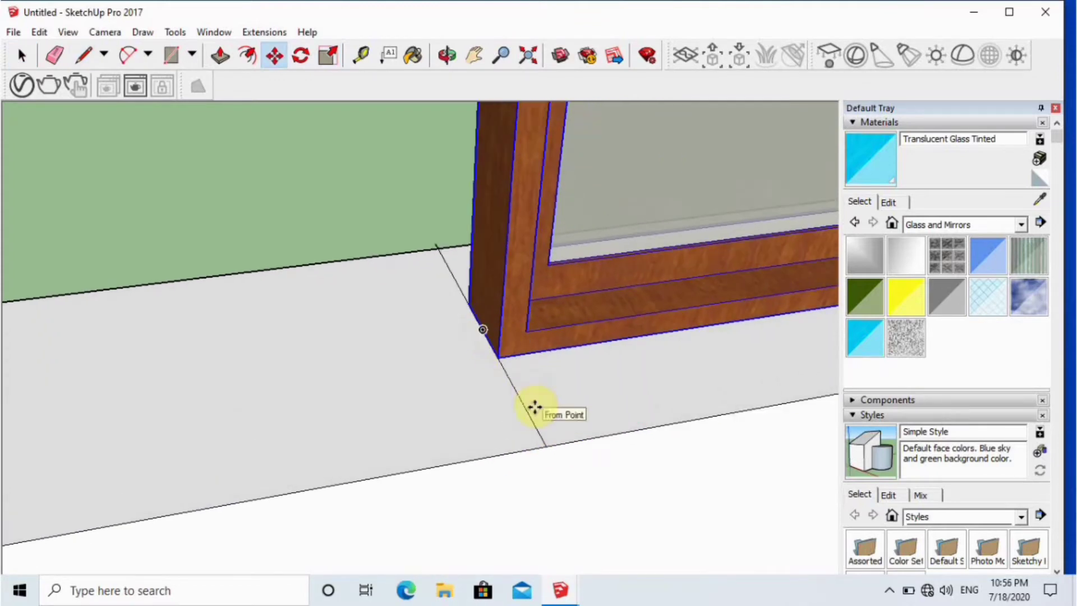
Scale the wooden window horizontally to span the full width of the wall opening
key(s)
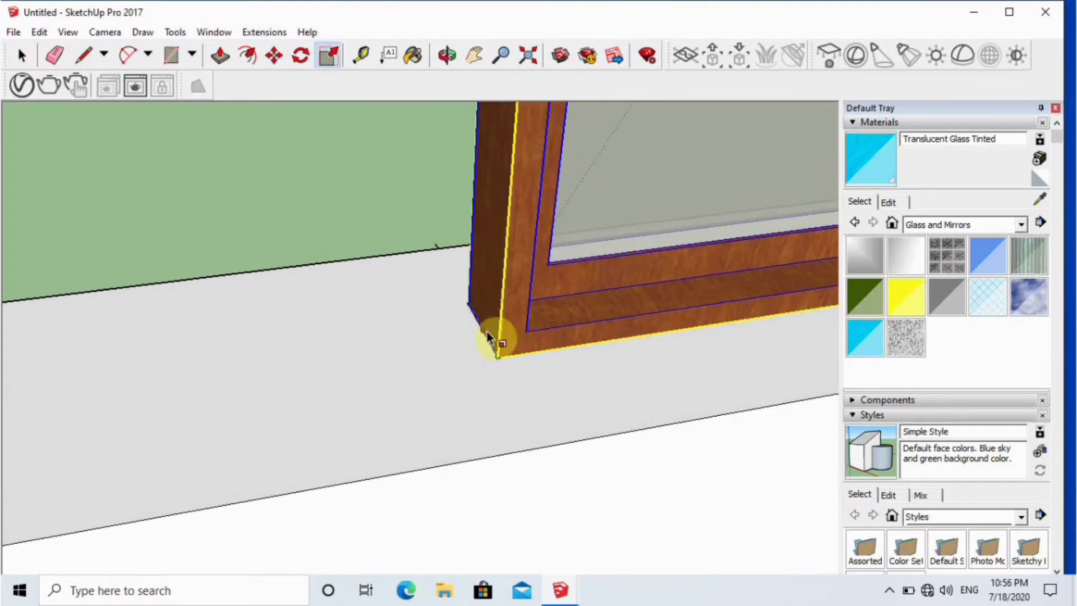
scroll(496, 331, down, 5)
scroll(161, 422, up, 3)
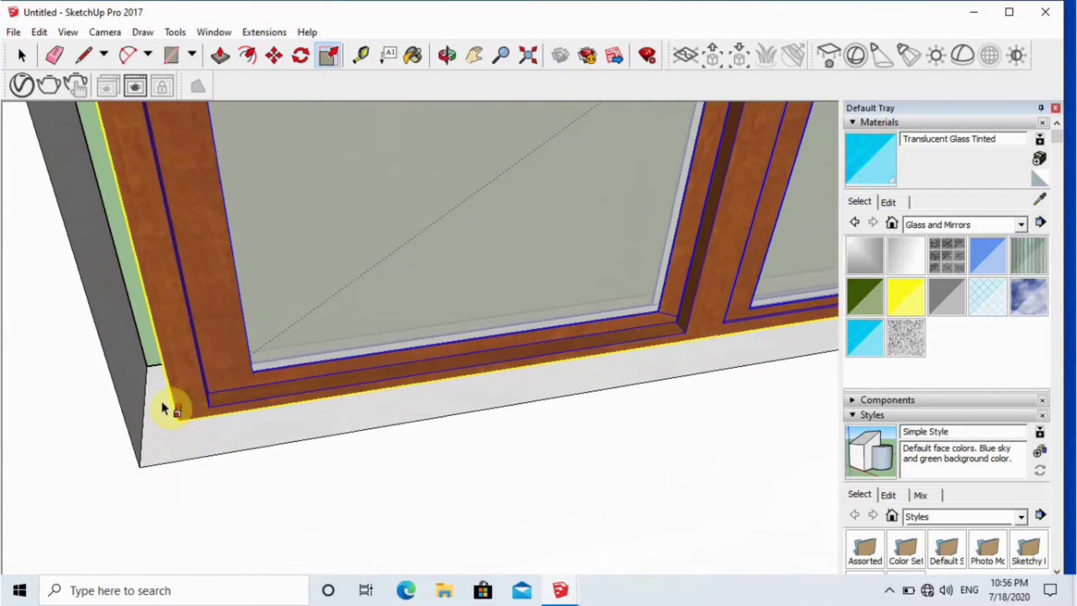
scroll(284, 305, down, 5)
scroll(385, 149, up, 3)
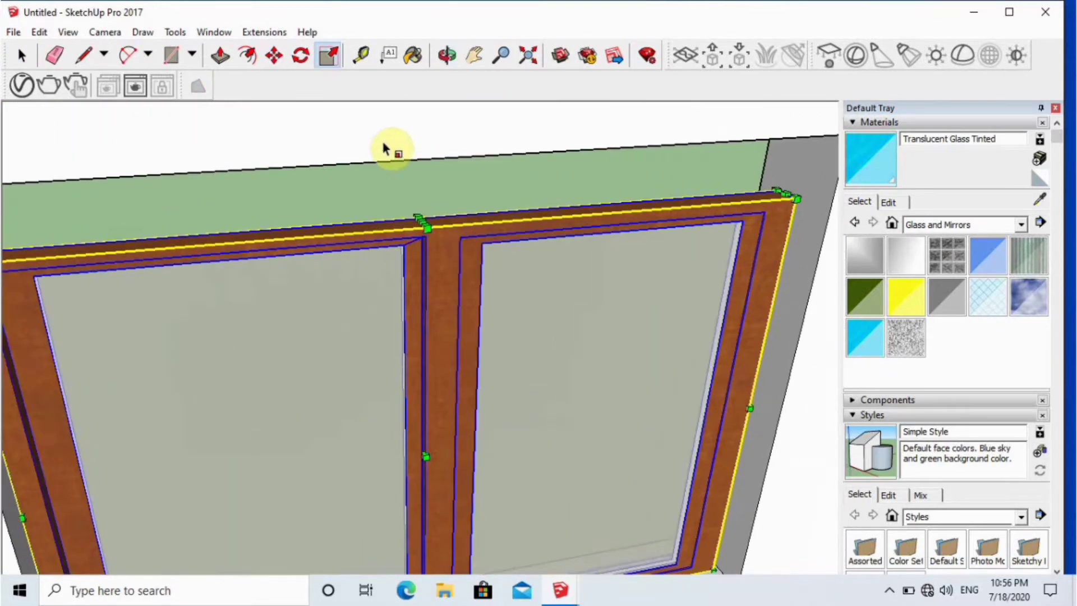
Scale the wooden window vertically so its frame reaches the upper edge of the wall opening
scroll(443, 275, up, 4)
scroll(431, 331, down, 3)
click(456, 451)
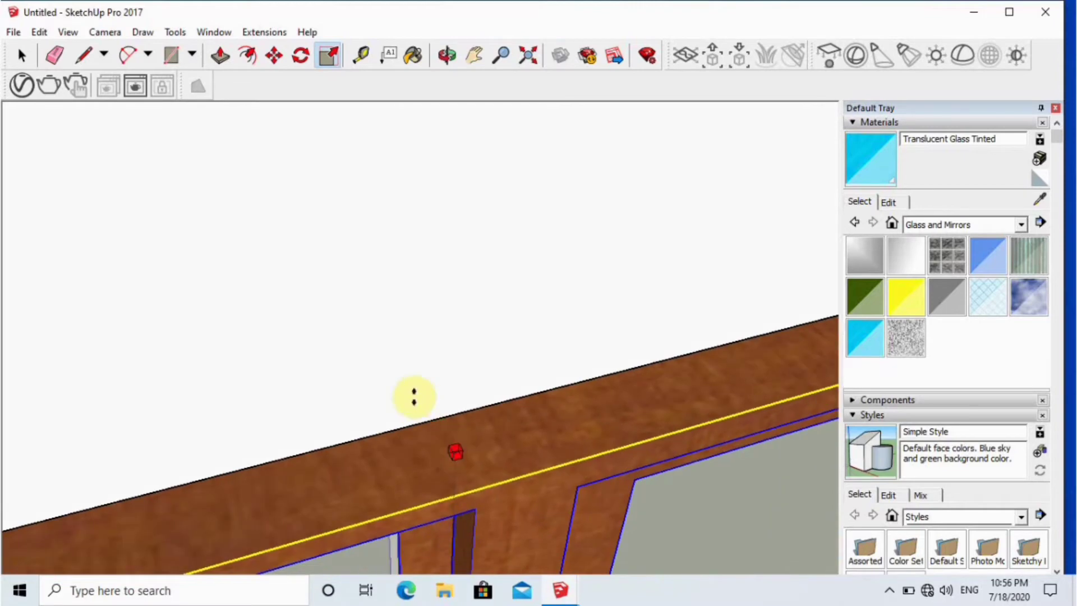
scroll(513, 428, down, 2)
mouse_move(513, 427)
middle_down()
mouse_move(438, 341)
mouse_move(469, 435)
mouse_move(103, 413)
middle_up()
scroll(469, 435, down, 2)
click(469, 436)
scroll(102, 412, down, 3)
scroll(157, 428, up, 3)
click(196, 448)
drag(212, 445, 224, 275)
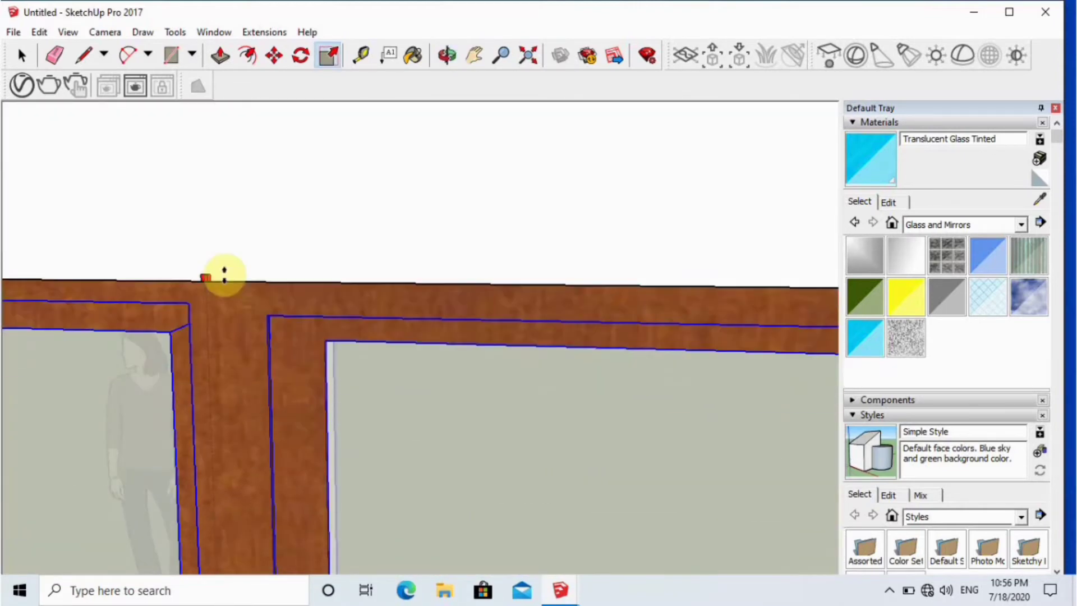
scroll(379, 345, down, 6)
key(space)
scroll(500, 423, down, 2)
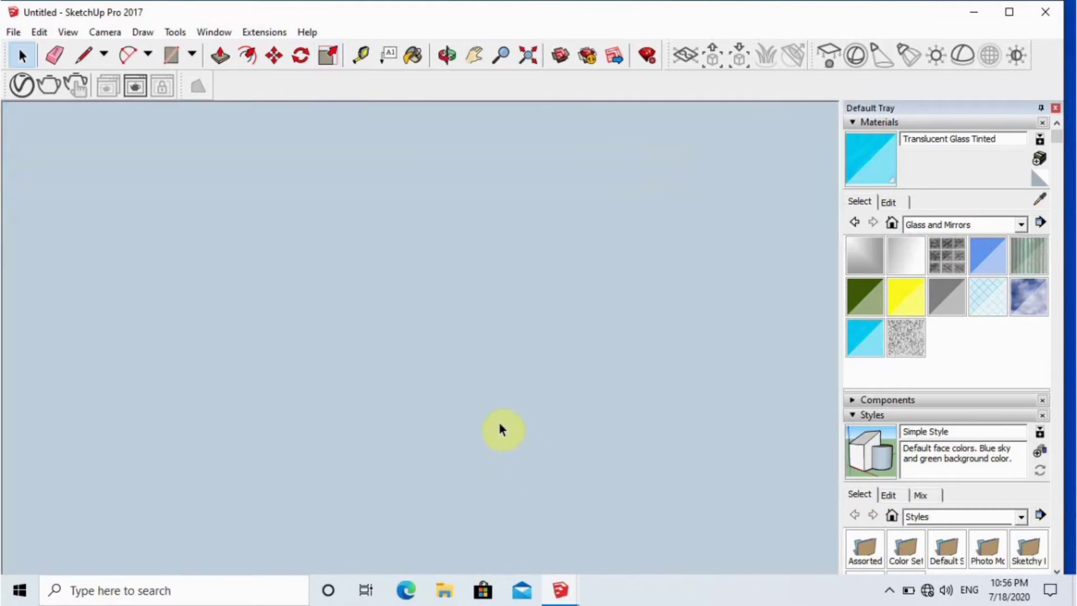
Import the window model from the skectchup library folder for the bedroom's remaining narrow opening
middle_drag(499, 423, 479, 73)
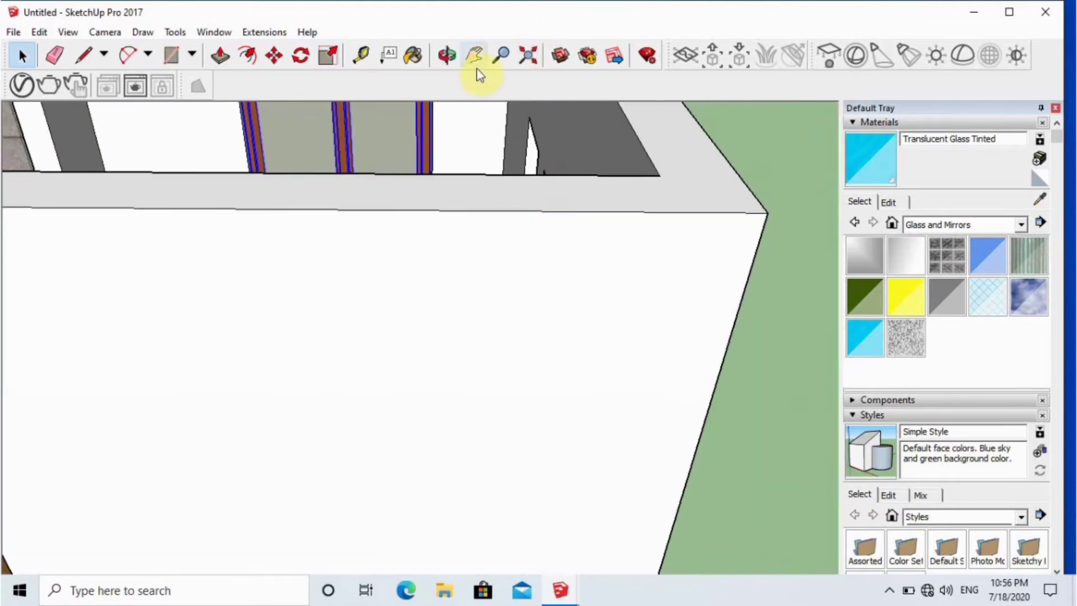
click(527, 55)
scroll(325, 344, up, 4)
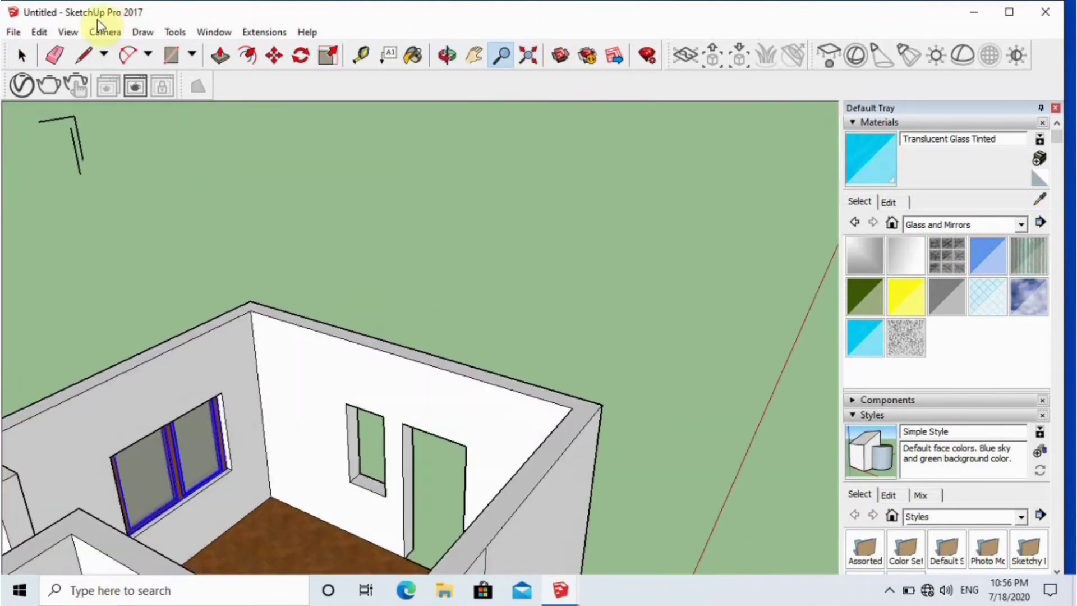
click(13, 32)
click(34, 255)
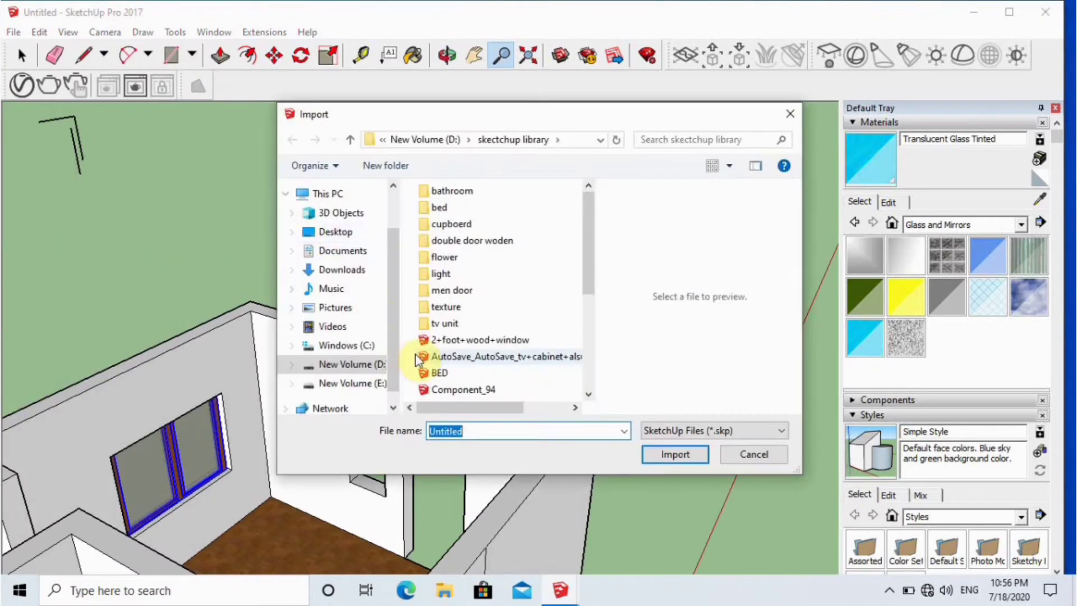
scroll(466, 378, down, 2)
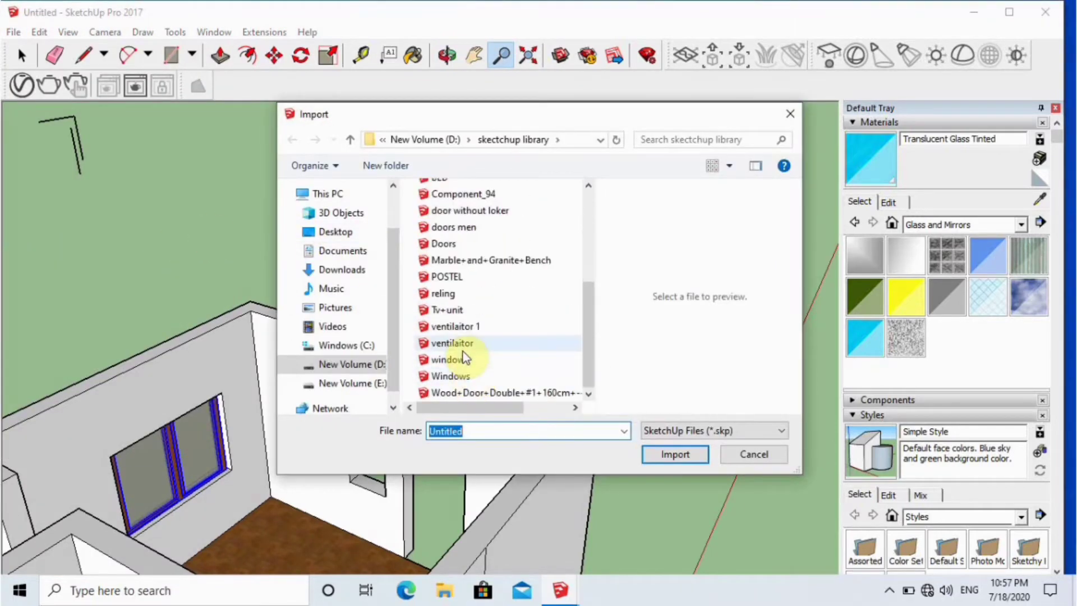
click(470, 377)
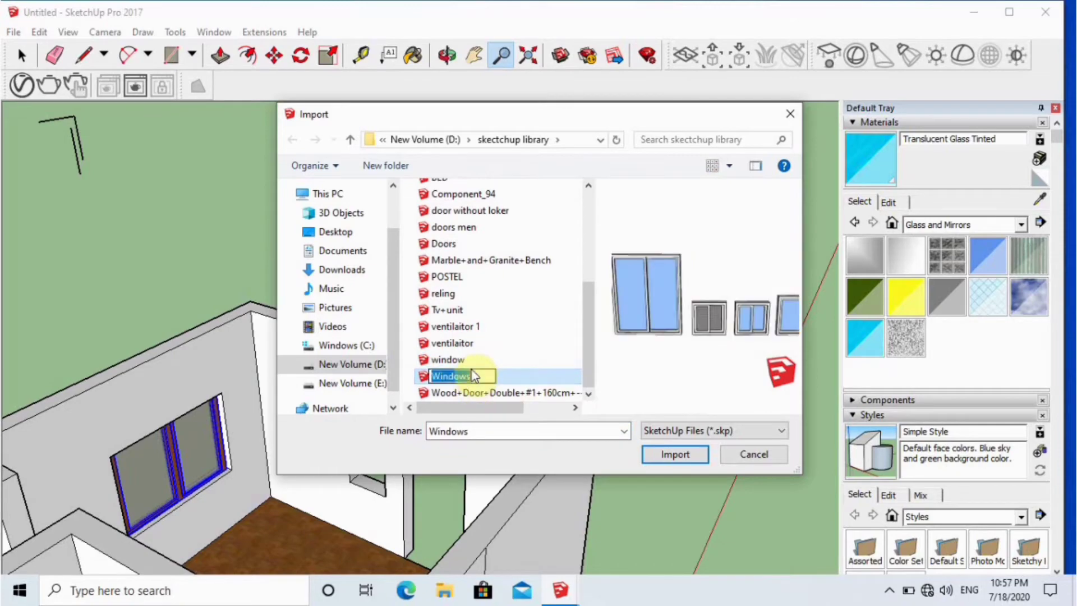
click(472, 364)
click(679, 454)
scroll(572, 333, up, 5)
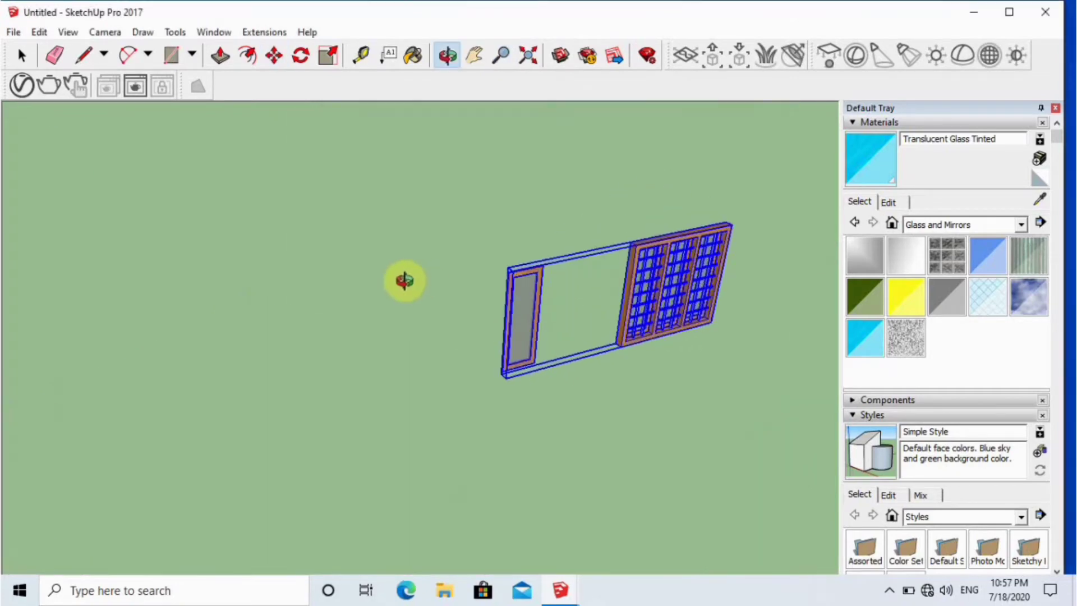
Explode the newly imported window component into its separate parts
key(space)
right_click(687, 273)
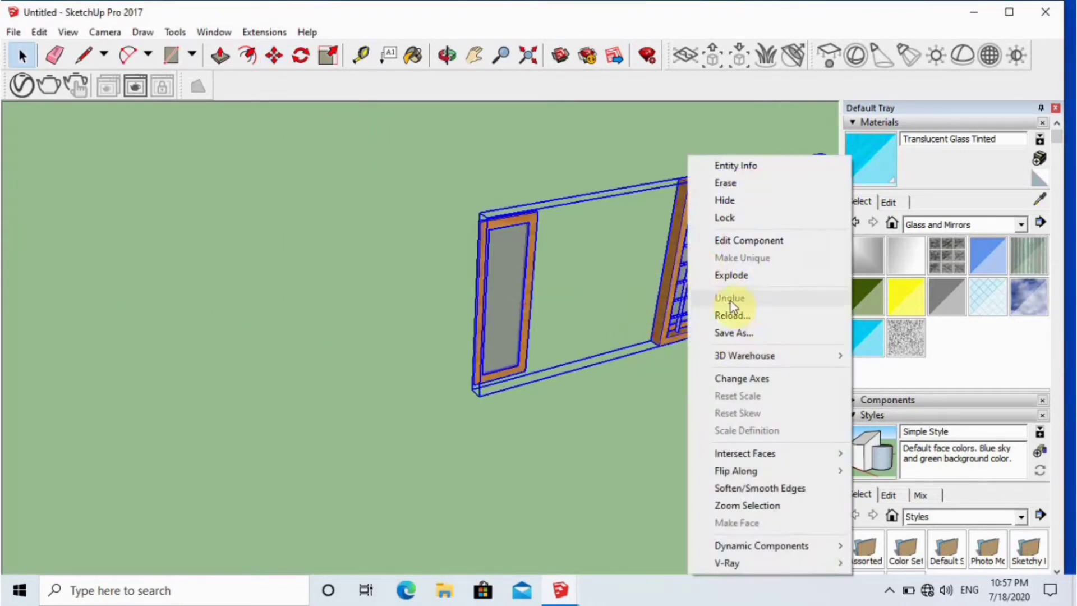
click(731, 275)
scroll(506, 263, up, 2)
Select the narrow framed panel of the exploded window and make it a group
click(507, 262)
click(487, 212)
drag(395, 162, 626, 447)
right_click(519, 308)
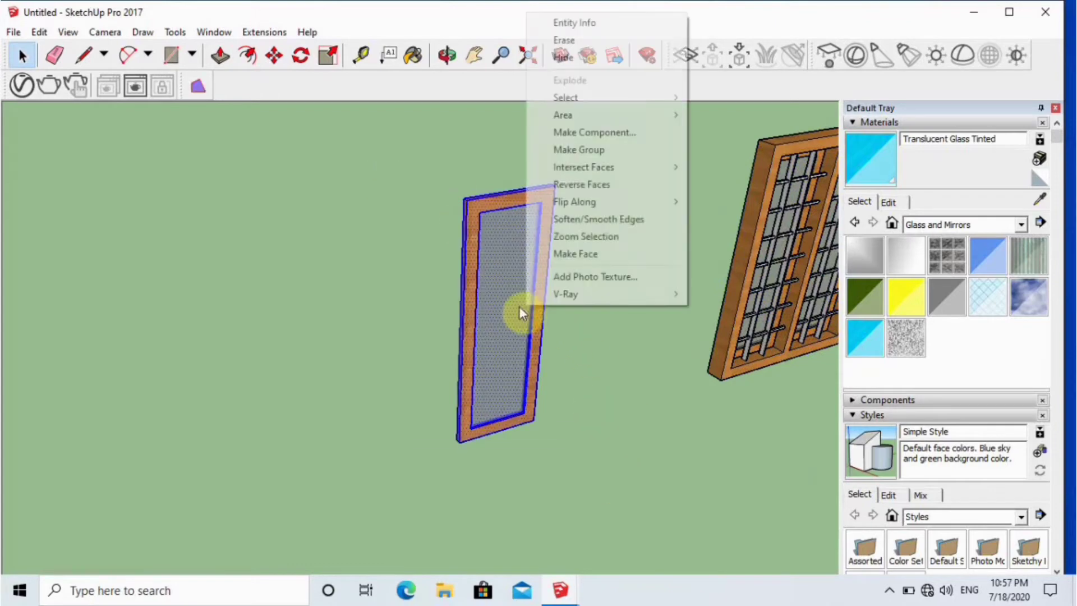
click(578, 150)
Move the narrow window group by its lower corner onto the outer lower corner of the bedroom's narrow wall opening
middle_drag(547, 298, 455, 381)
key(q)
scroll(478, 441, up, 2)
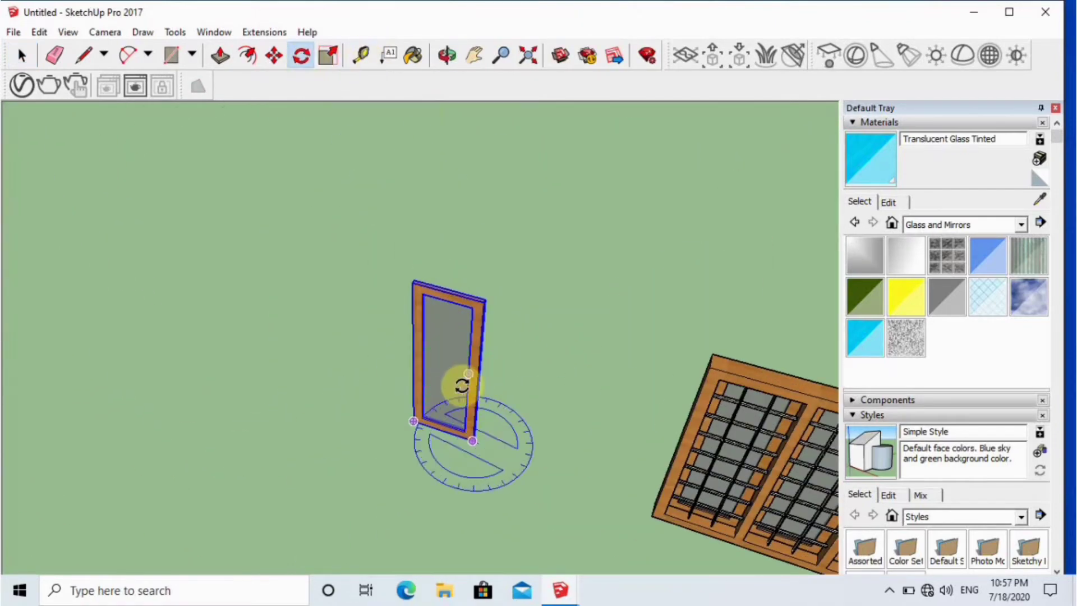
scroll(448, 476, up, 3)
middle_drag(494, 445, 280, 468)
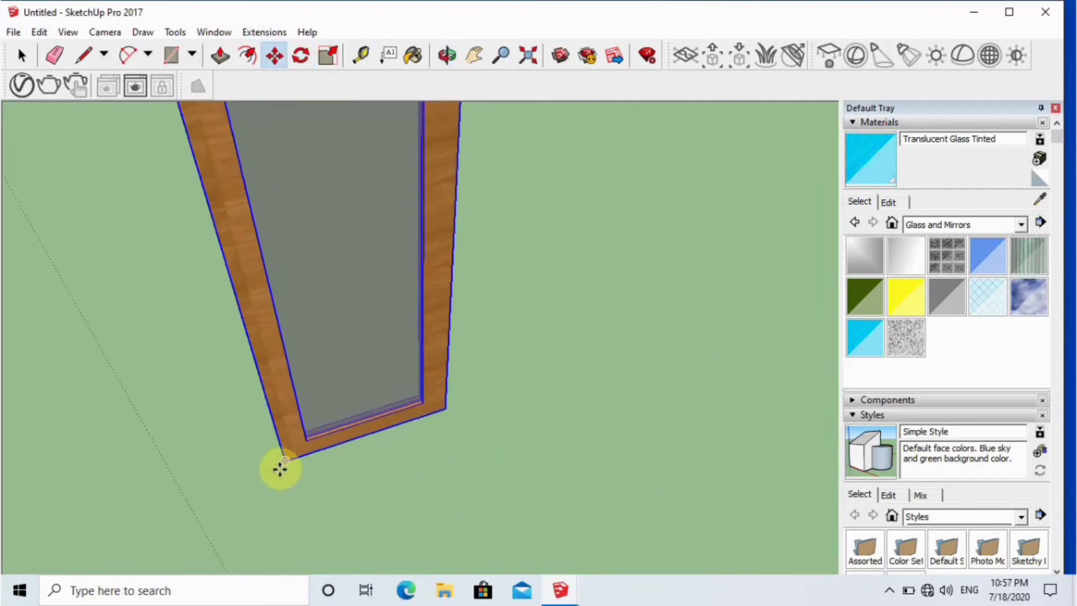
click(281, 465)
scroll(284, 413, down, 8)
scroll(249, 156, up, 10)
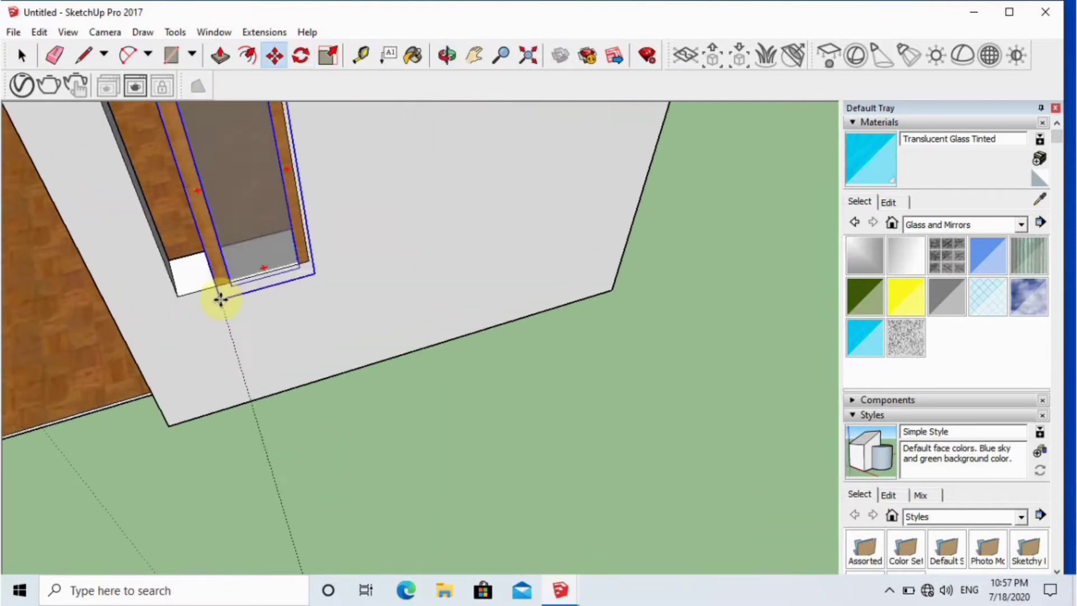
click(145, 333)
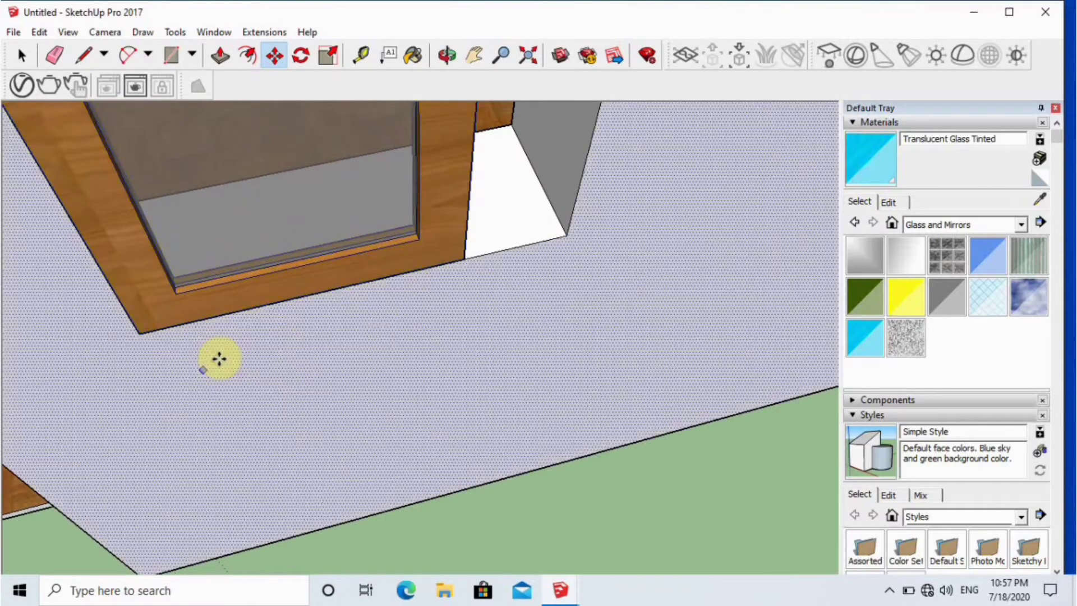
Draw a line across the depth of the opening's sill beside the window frame
scroll(219, 358, down, 2)
scroll(548, 269, up, 2)
middle_drag(548, 269, 483, 309)
scroll(279, 399, up, 1)
key(space)
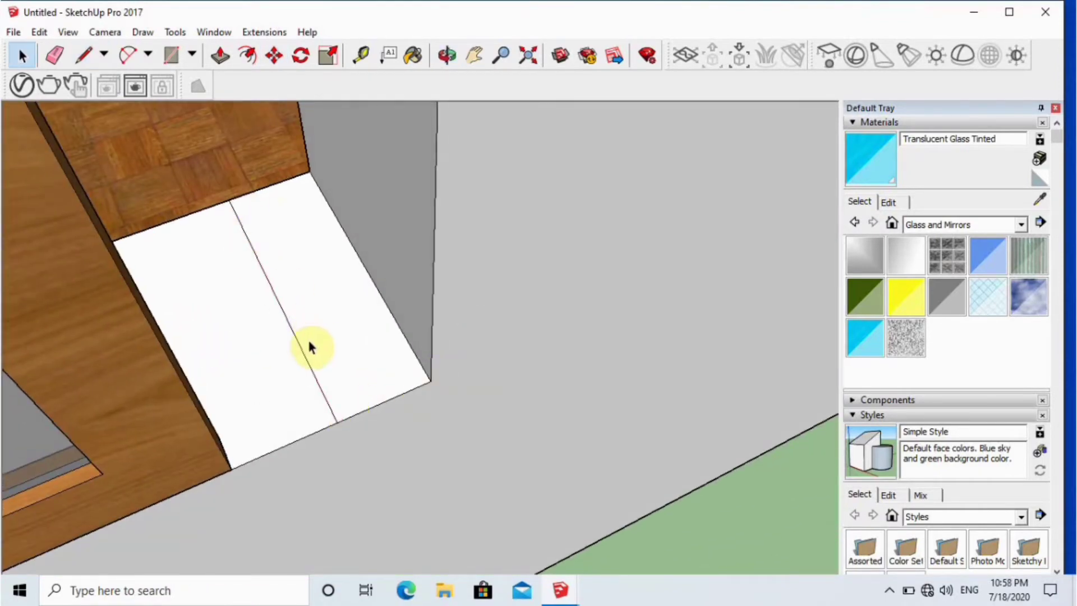
Move the narrow window inward so its lower corner meets the midpoint of the line across the sill
middle_drag(312, 348, 182, 364)
click(181, 368)
scroll(180, 367, up, 2)
key(m)
click(210, 384)
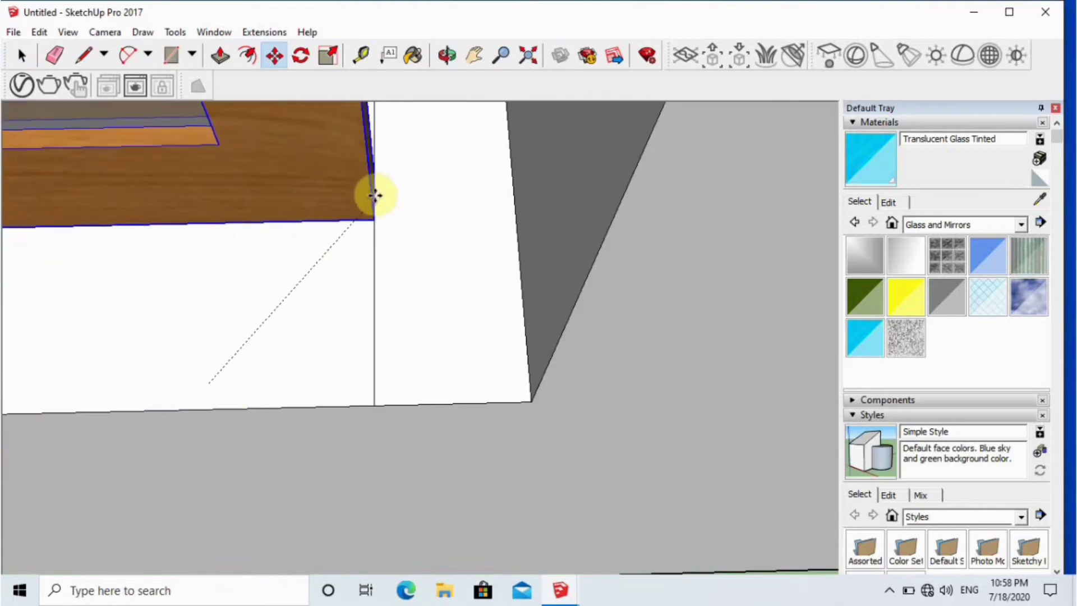
middle_drag(375, 211, 388, 171)
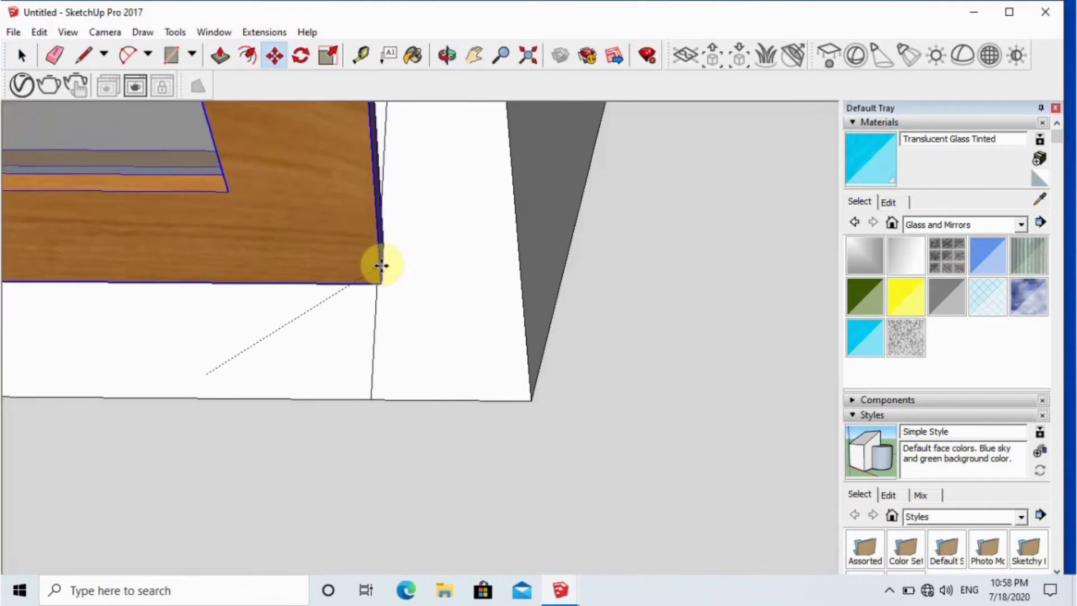
click(381, 216)
Scale the narrow window horizontally until its free edge meets the nearest side face of the opening
middle_drag(372, 305, 388, 147)
key(s)
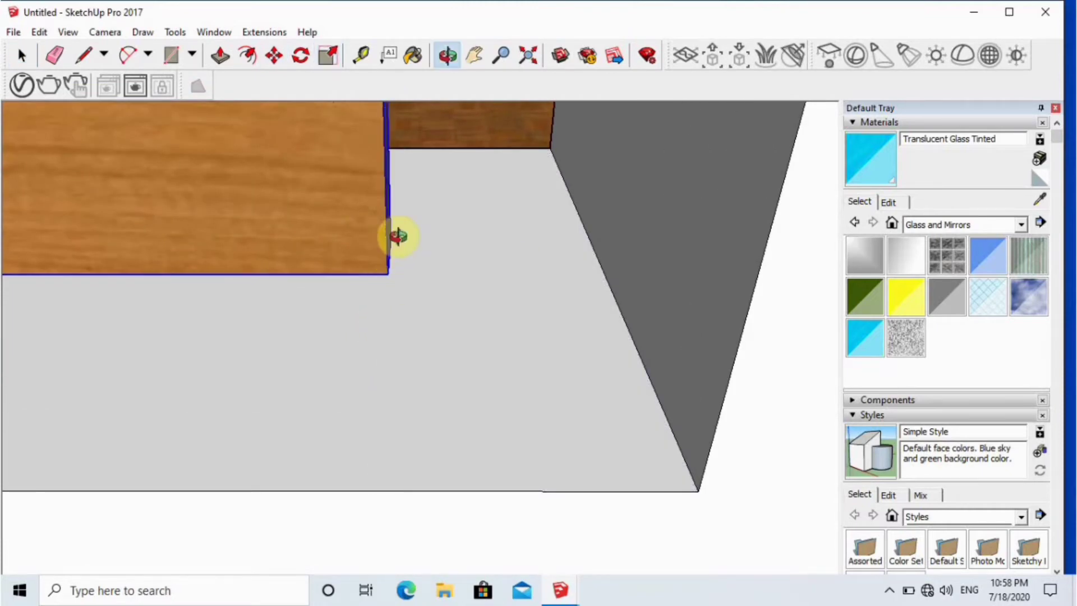
middle_drag(398, 237, 392, 249)
scroll(391, 249, up, 3)
click(407, 261)
scroll(449, 303, down, 2)
click(736, 336)
scroll(751, 361, down, 3)
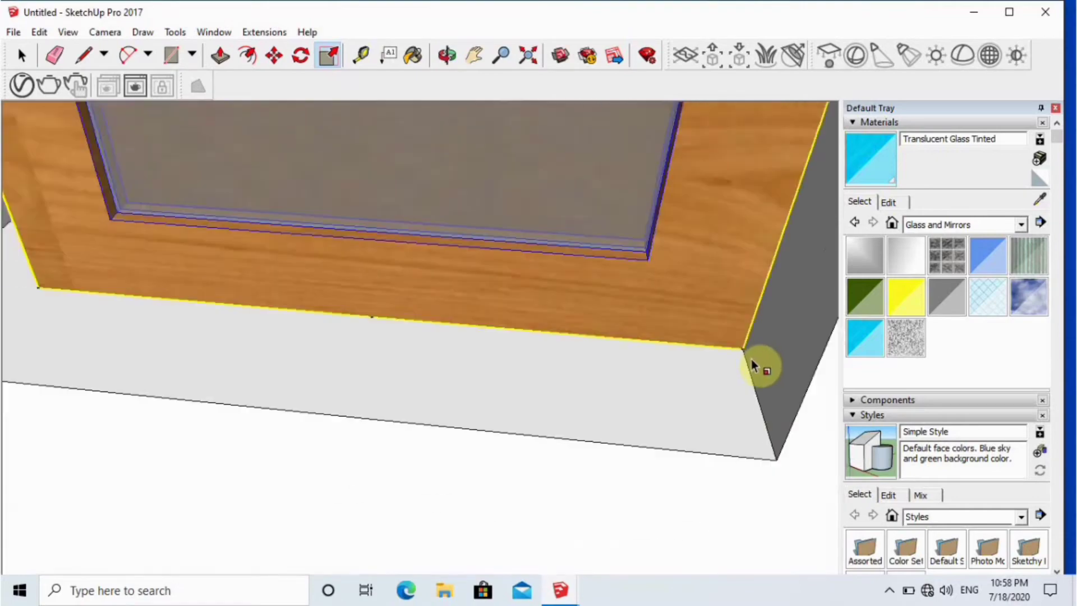
Scale the window's opposite edge outward to the other side face so it spans the opening's full width
scroll(752, 361, down, 3)
scroll(270, 306, up, 3)
middle_drag(269, 306, 342, 323)
scroll(346, 338, up, 4)
scroll(363, 373, up, 3)
click(377, 387)
scroll(345, 373, down, 2)
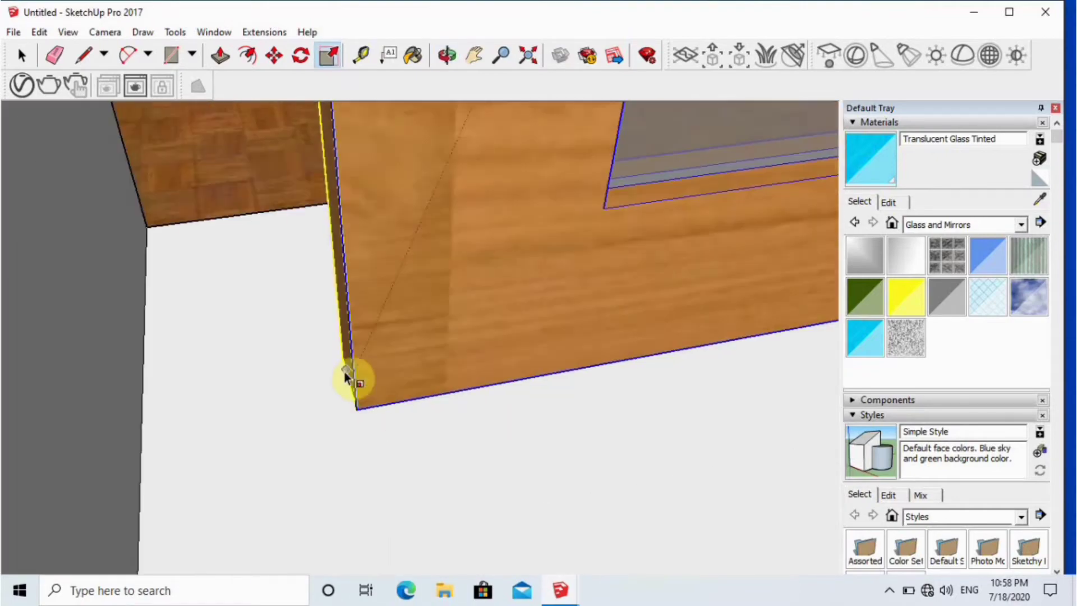
click(135, 423)
Try to scale the narrow window vertically to fit the upper edge of the wall opening
scroll(154, 431, down, 5)
scroll(424, 502, down, 3)
middle_drag(376, 427, 343, 193)
scroll(305, 176, up, 5)
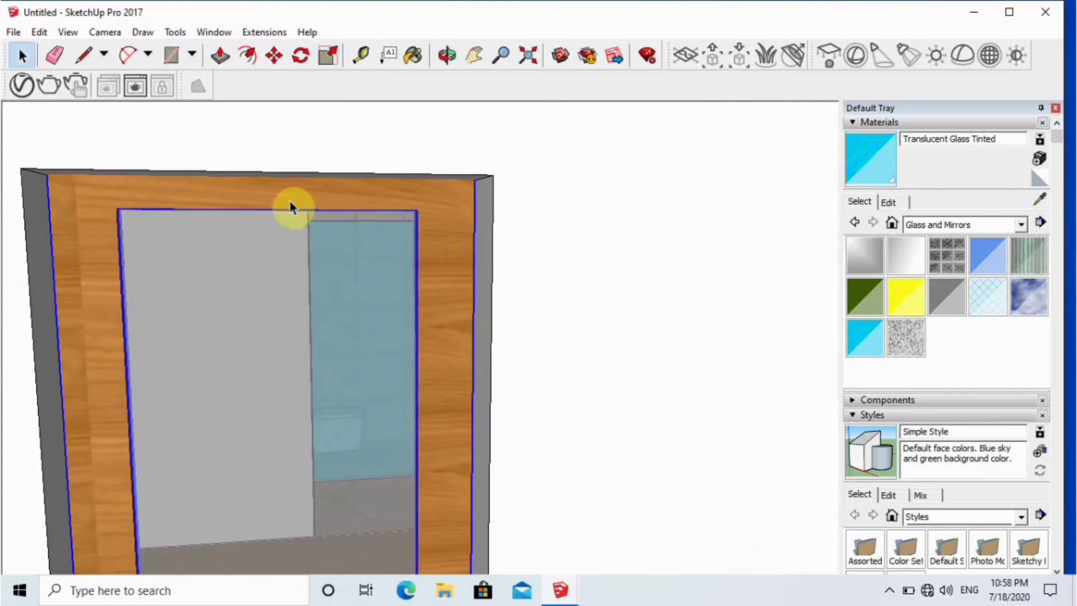
key(s)
scroll(303, 223, down, 2)
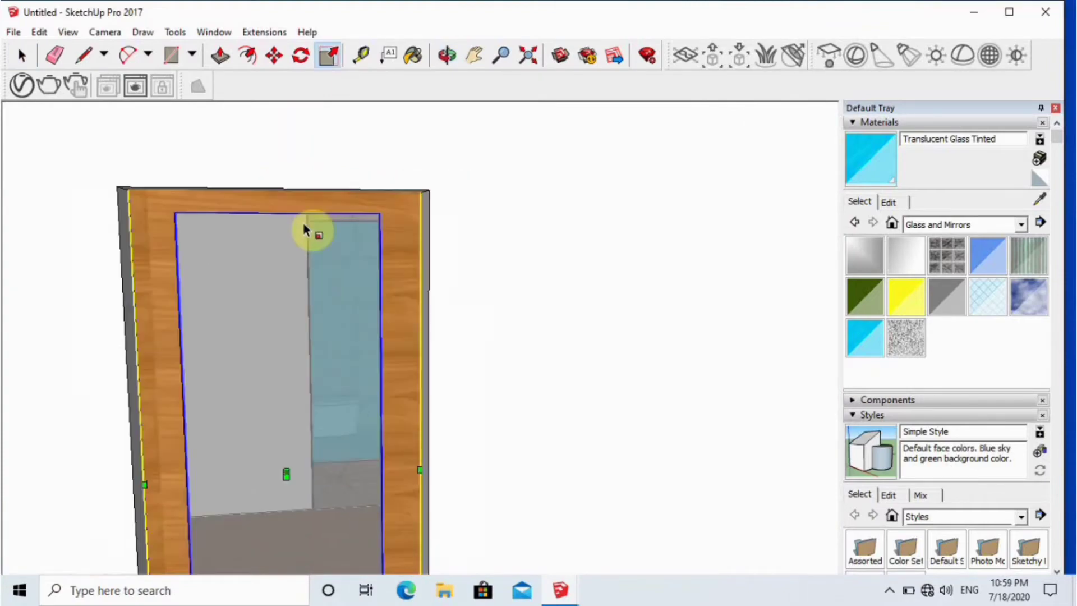
scroll(305, 222, down, 5)
middle_drag(241, 221, 752, 89)
scroll(726, 202, up, 3)
scroll(723, 103, up, 3)
scroll(656, 317, down, 3)
scroll(683, 175, up, 3)
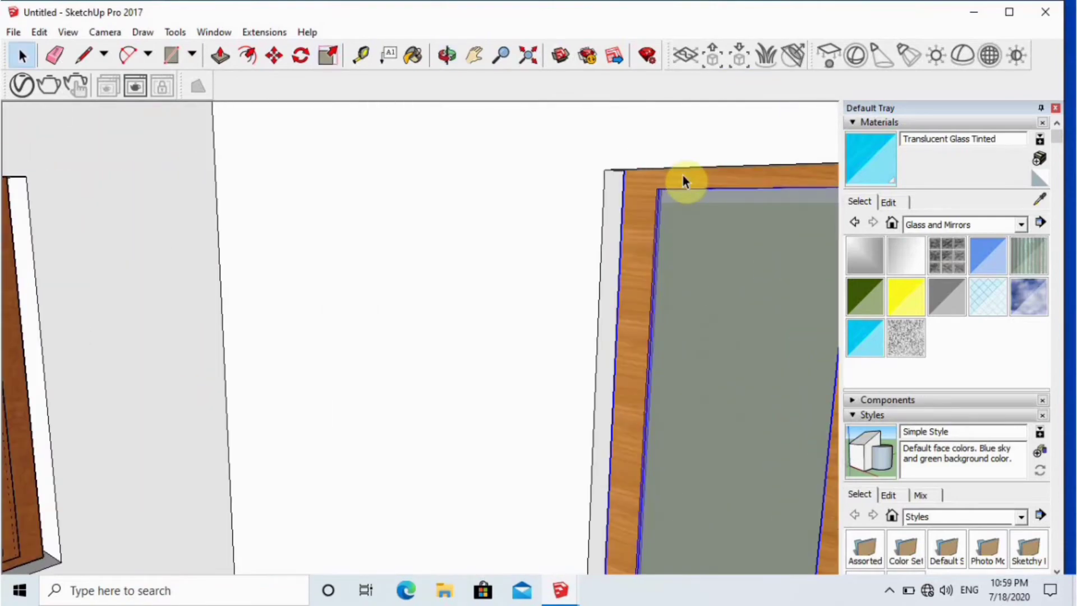
key(s)
scroll(712, 185, down, 1)
scroll(734, 170, up, 2)
scroll(676, 257, down, 5)
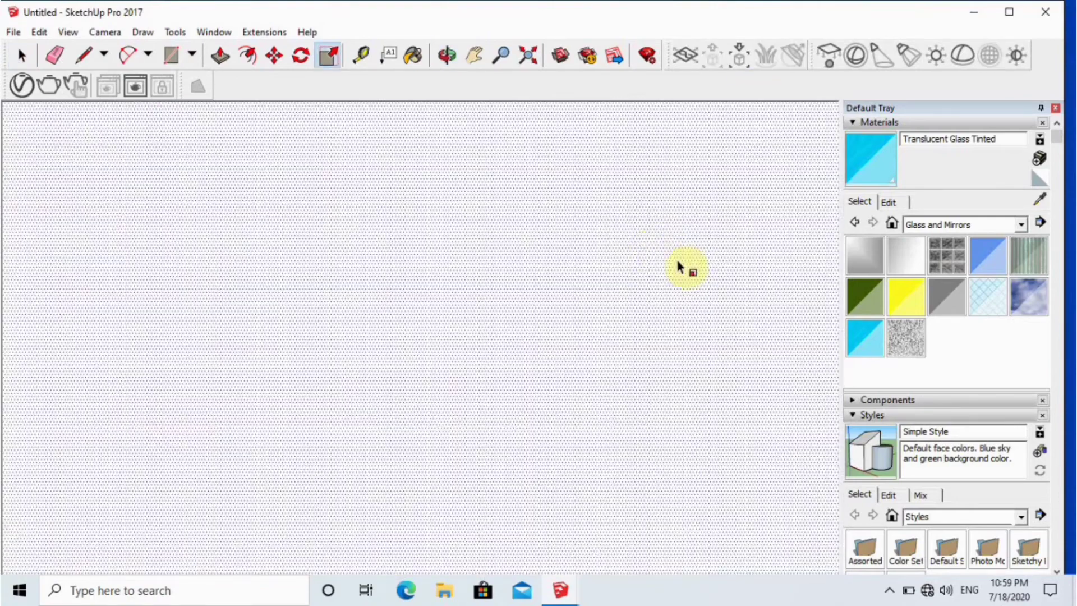
scroll(523, 189, down, 2)
Examine the whole model and the bedroom interior with its fitted windows and floor
click(528, 55)
scroll(134, 370, up, 5)
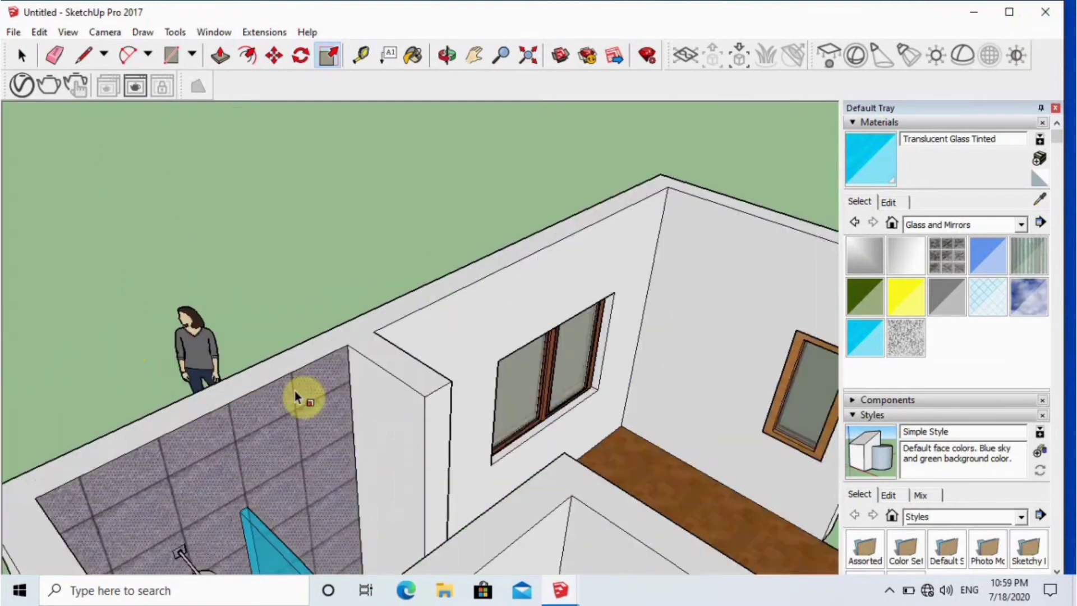
scroll(297, 391, down, 4)
mouse_move(291, 390)
middle_down()
mouse_move(250, 364)
mouse_move(281, 393)
middle_up()
scroll(302, 432, up, 2)
scroll(303, 434, down, 2)
scroll(353, 481, up, 4)
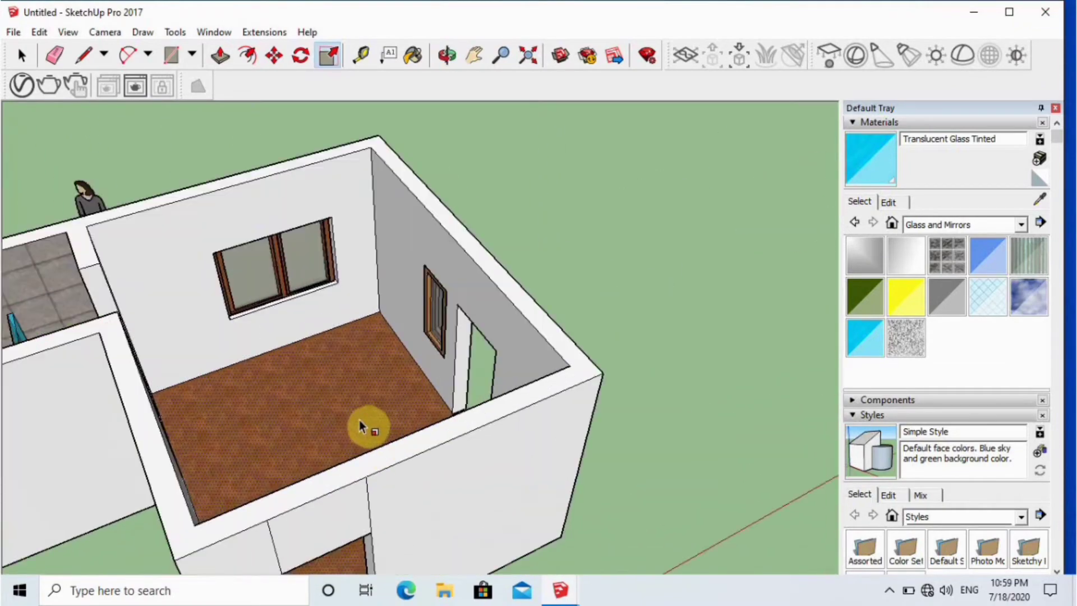
scroll(342, 390, up, 2)
scroll(289, 399, down, 4)
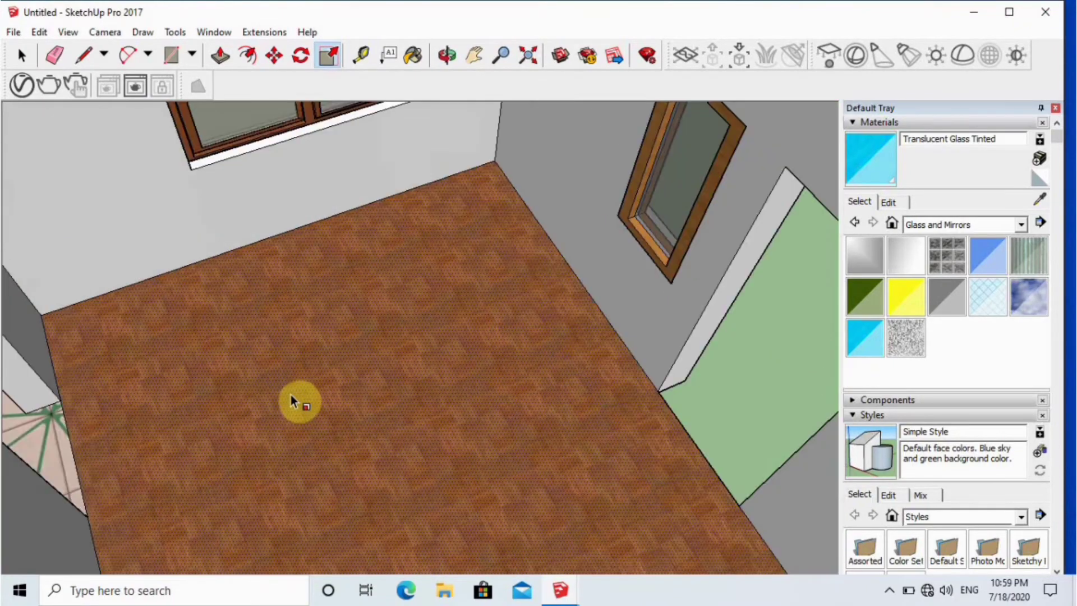
scroll(303, 374, up, 4)
Import the Untitled bed model from the bed folder of the skectchup library
click(12, 32)
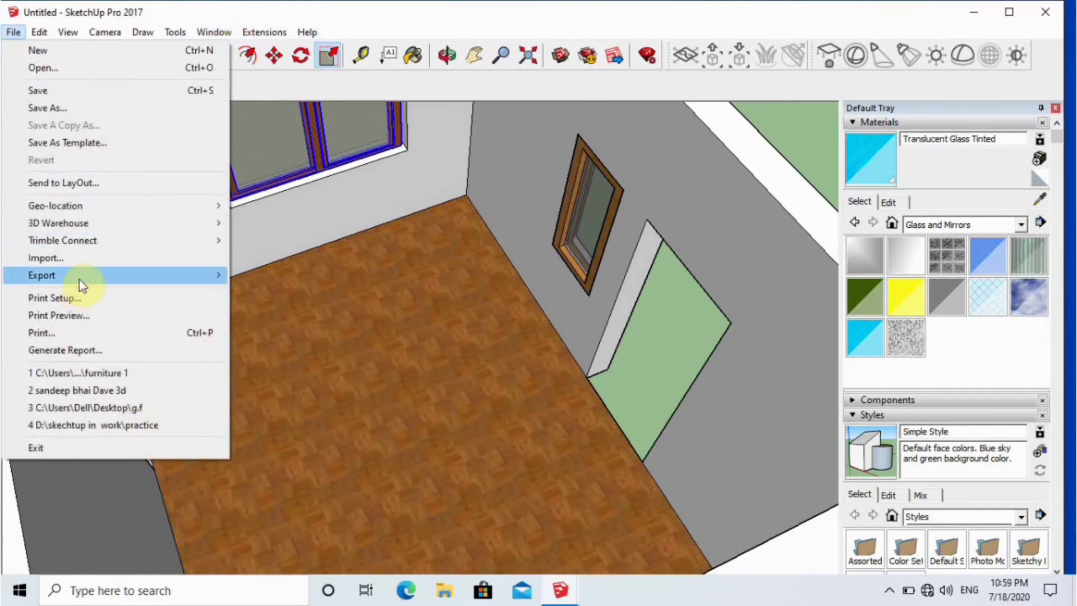
click(95, 256)
double_click(457, 207)
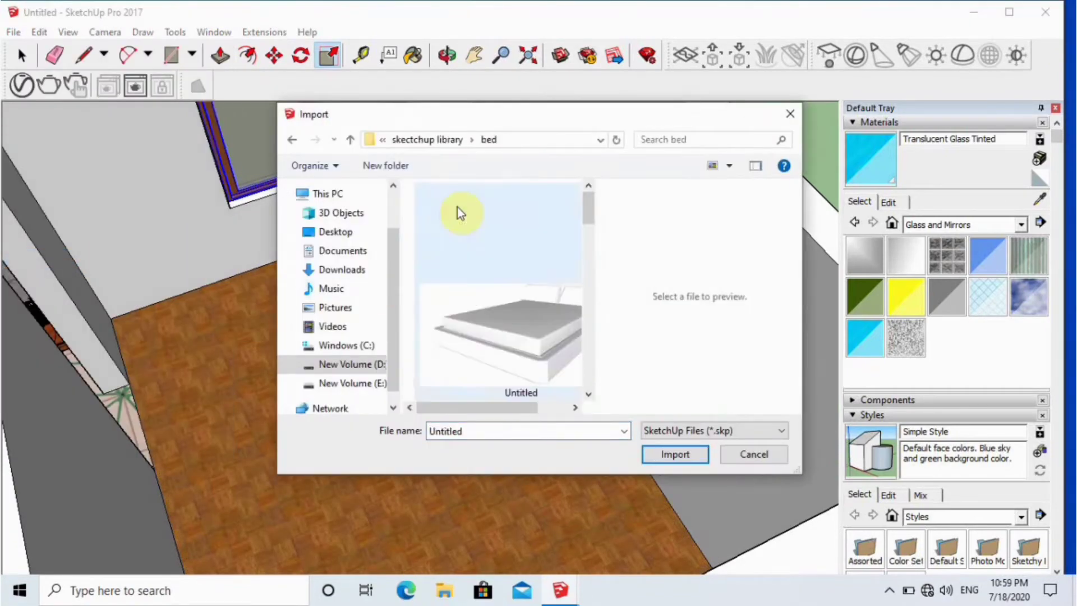
click(507, 321)
click(681, 459)
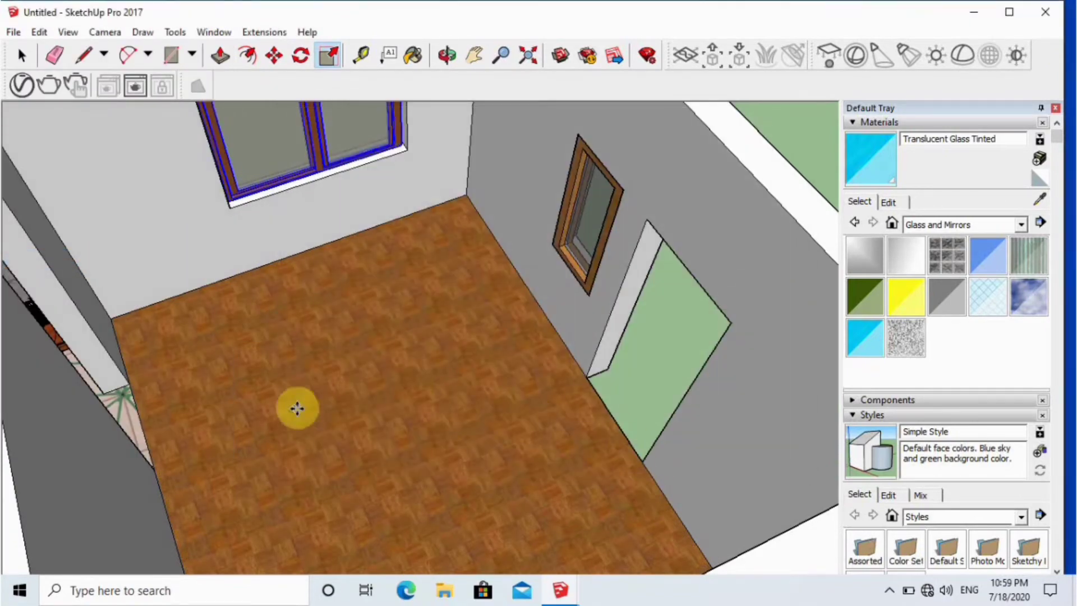
scroll(327, 457, down, 4)
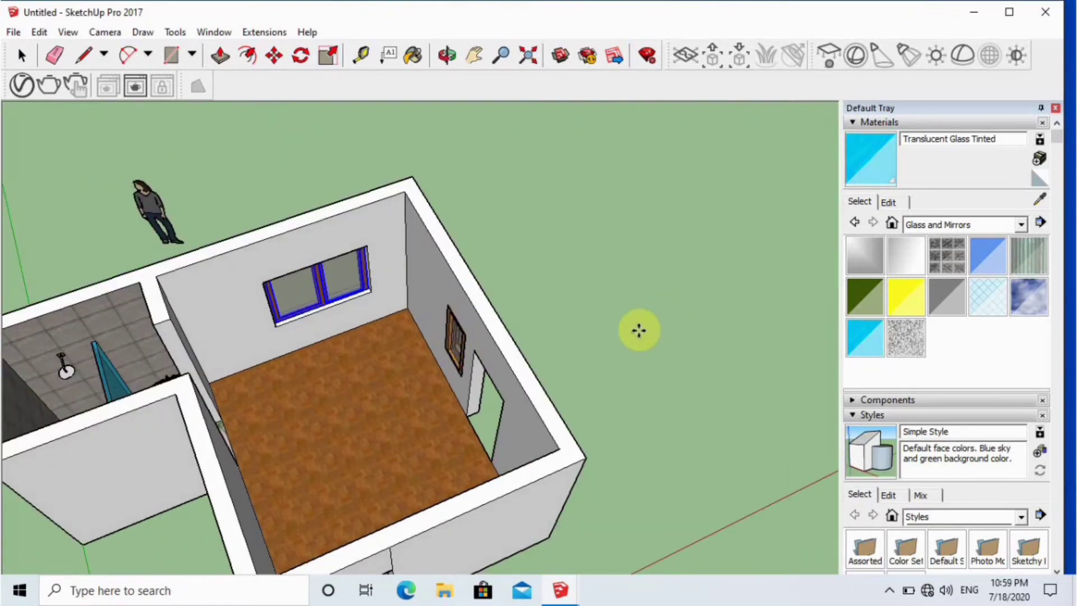
scroll(504, 339, down, 3)
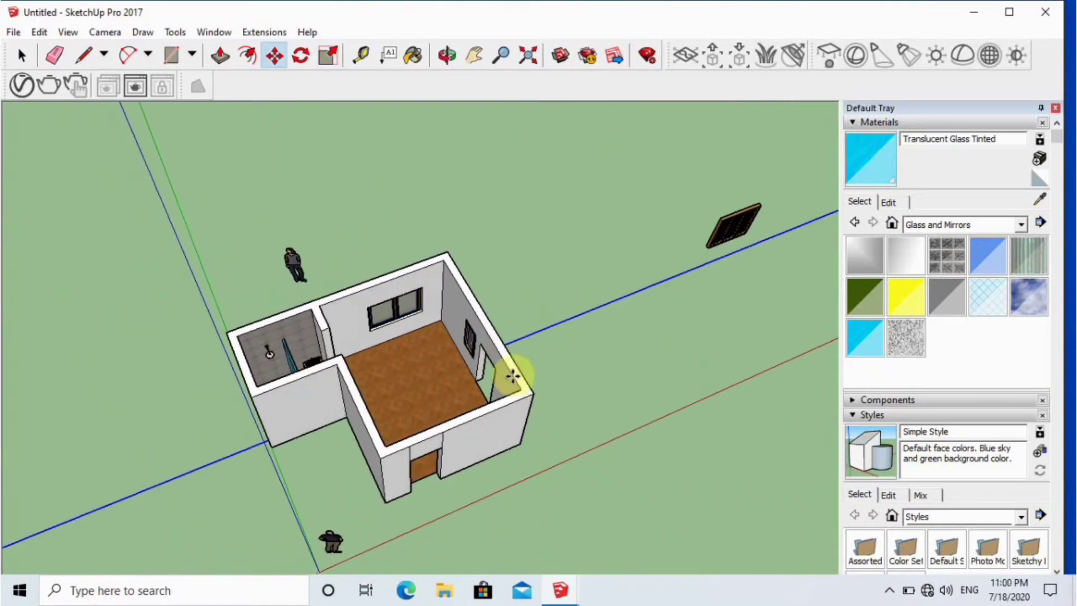
Try to scale the imported white bed along the red axis about its opposite point
scroll(513, 376, up, 10)
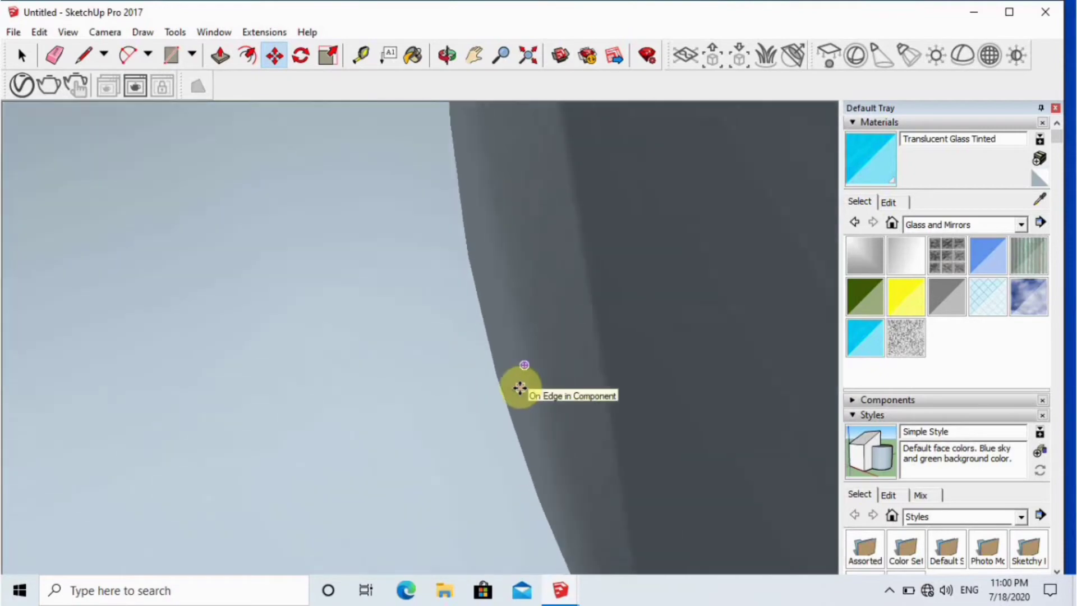
scroll(520, 387, up, 6)
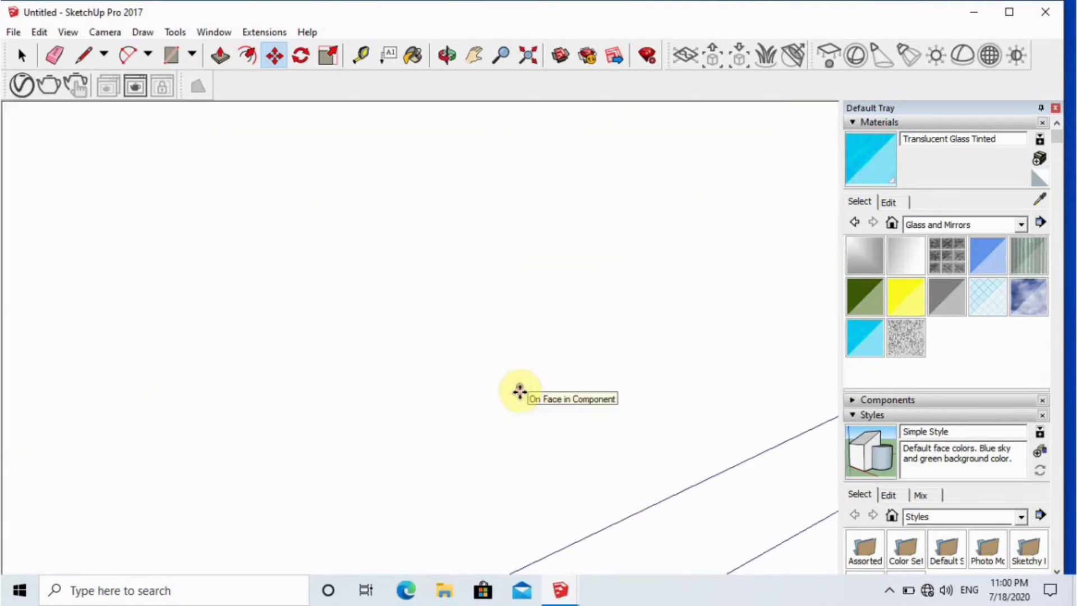
scroll(519, 391, down, 5)
key(space)
middle_drag(667, 349, 692, 395)
scroll(689, 397, up, 4)
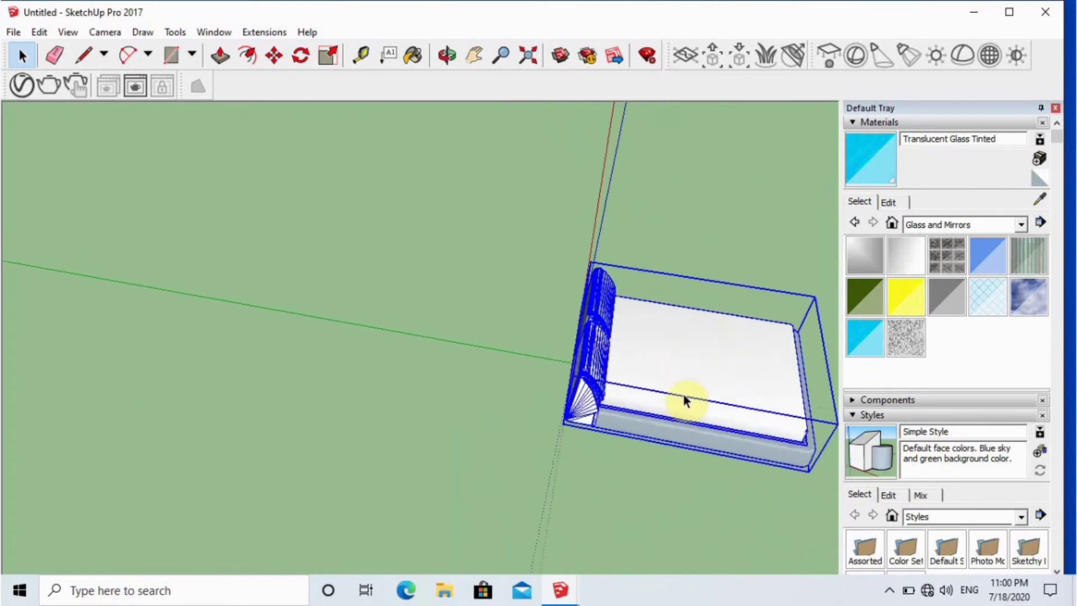
key(s)
scroll(501, 355, down, 7)
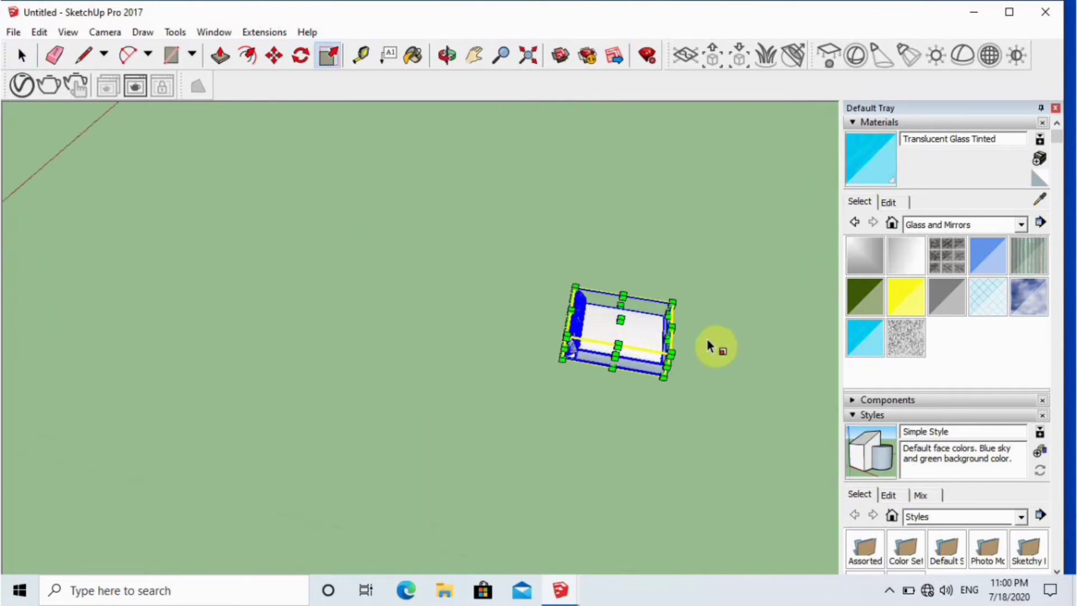
middle_drag(548, 263, 500, 324)
scroll(747, 404, down, 6)
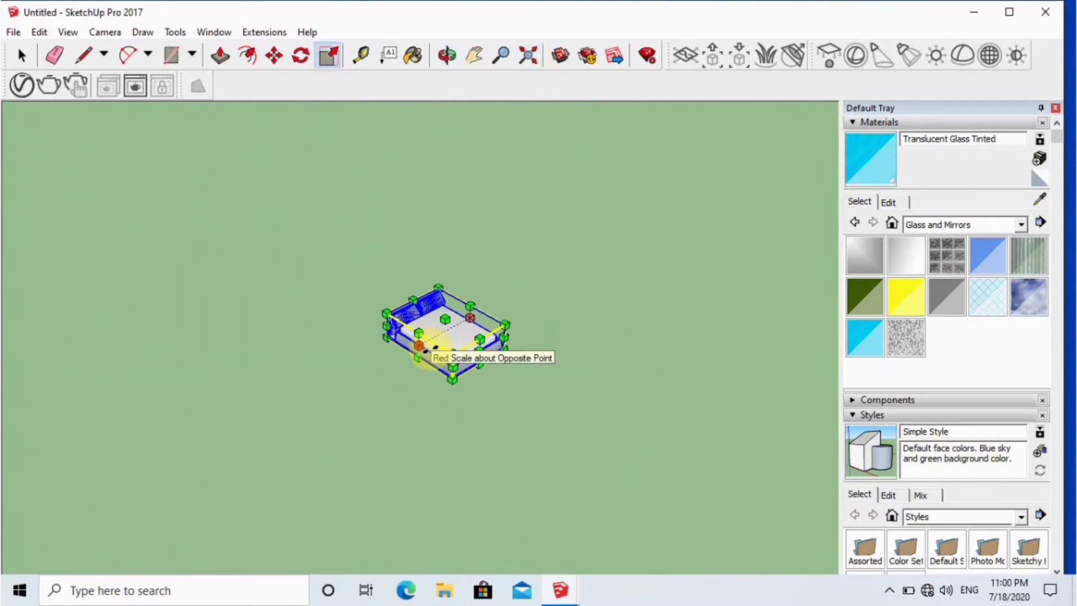
middle_drag(352, 308, 510, 534)
scroll(500, 474, up, 6)
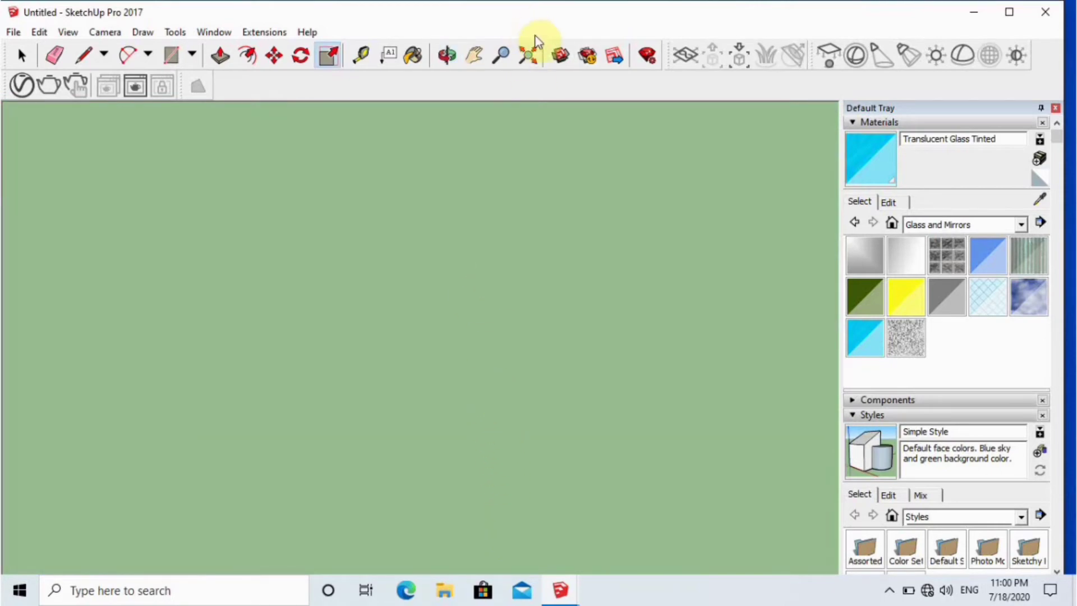
Import the Luxor 905 Designer Modern Platform bed from the bed folder and place it outside the bedroom wall
click(12, 32)
click(67, 259)
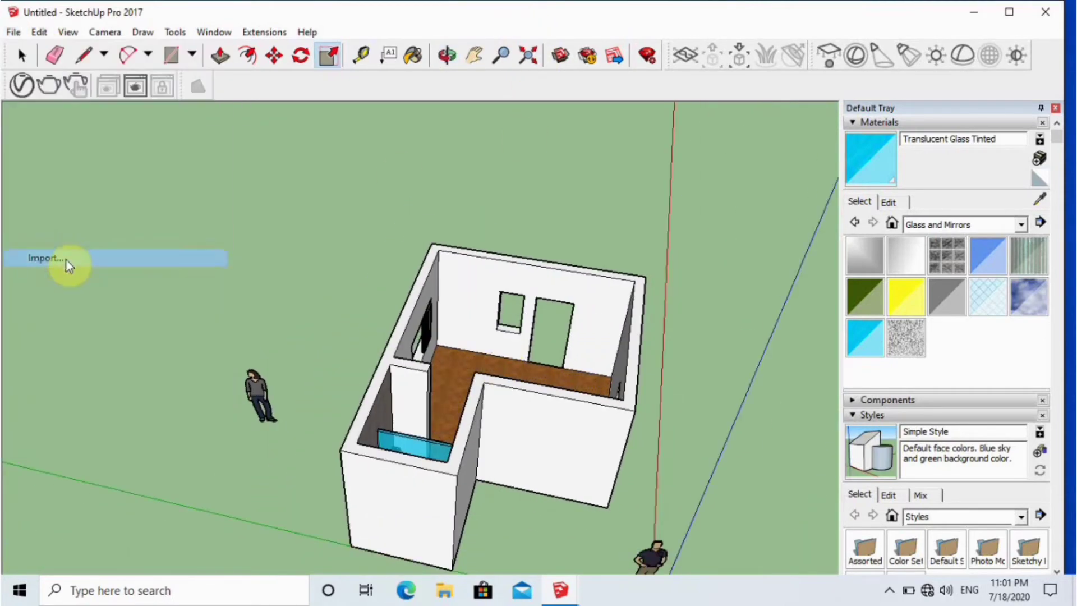
drag(588, 226, 602, 284)
click(544, 265)
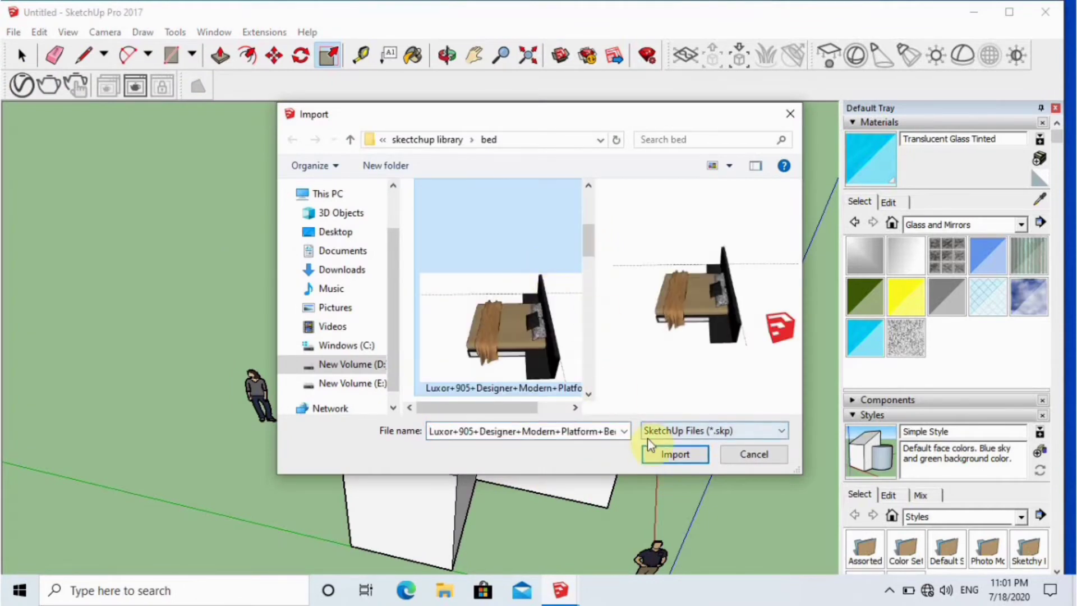
click(674, 461)
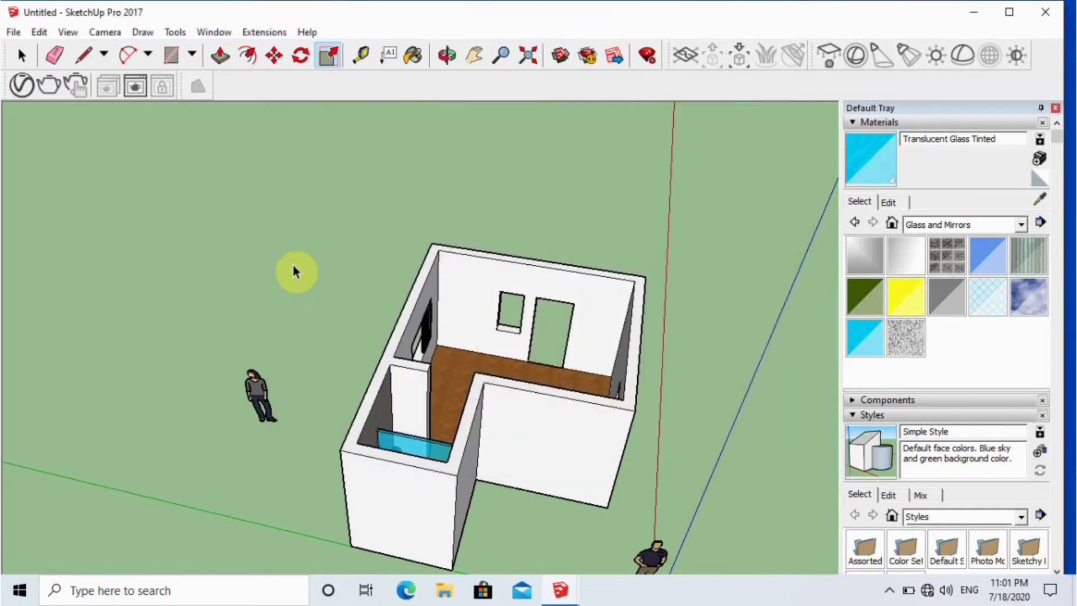
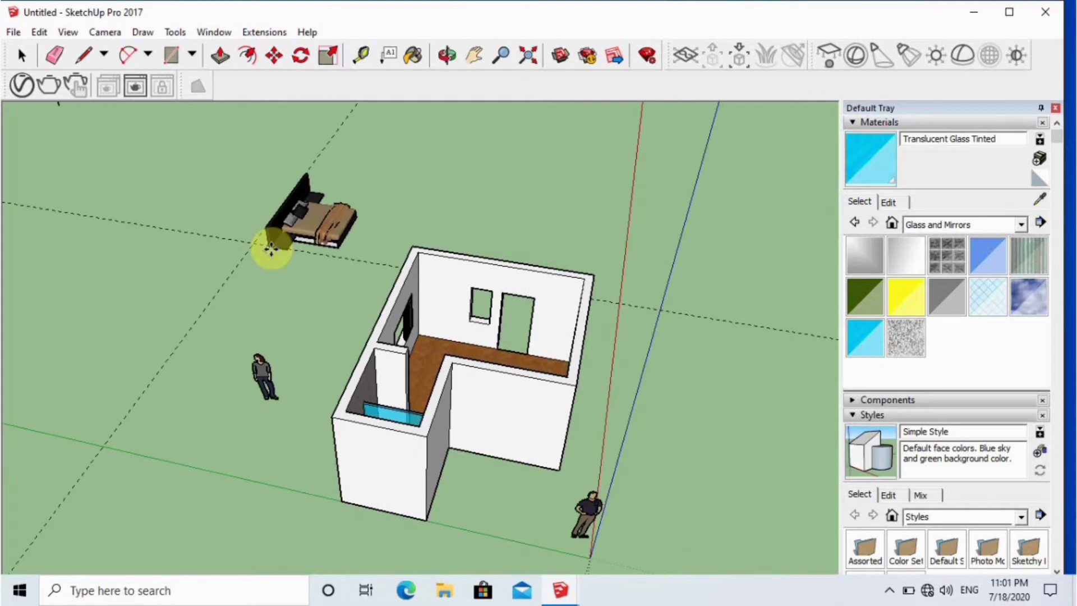
click(320, 283)
Move the black platform bed by its headboard's base corner into the bedroom, setting the headboard against the window wall on the wooden floor
scroll(323, 289, up, 5)
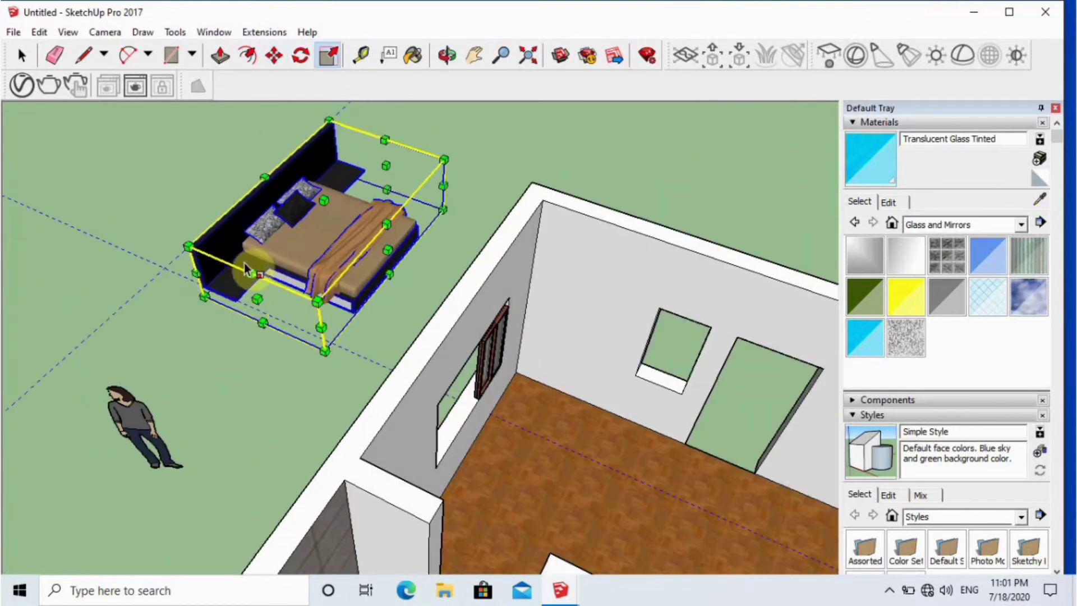
scroll(362, 254, up, 2)
key(m)
scroll(248, 279, up, 3)
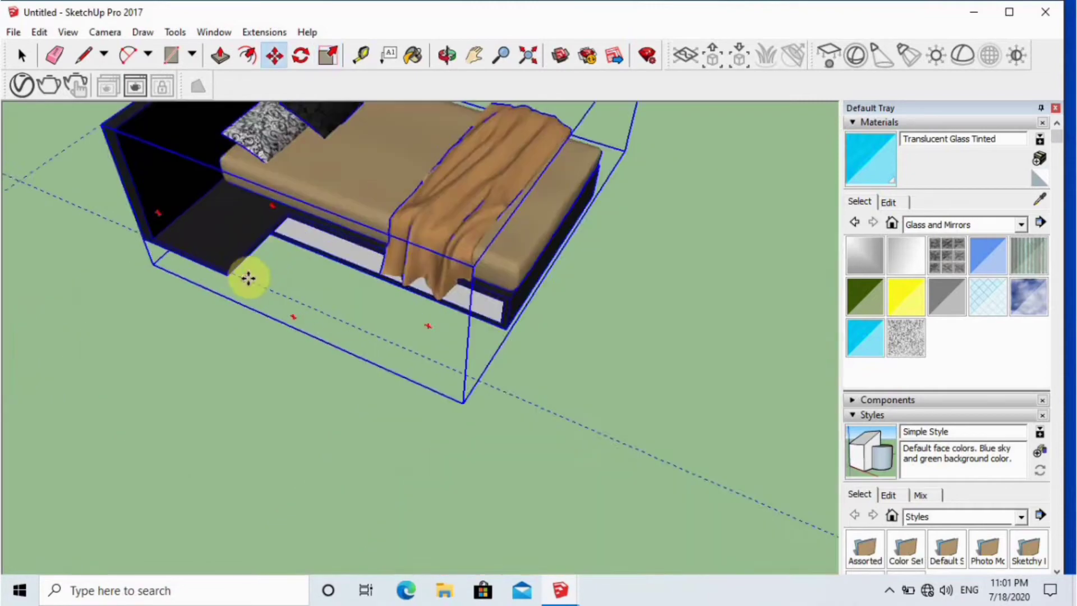
middle_drag(247, 279, 308, 282)
scroll(308, 282, down, 3)
scroll(243, 324, up, 4)
scroll(157, 224, up, 2)
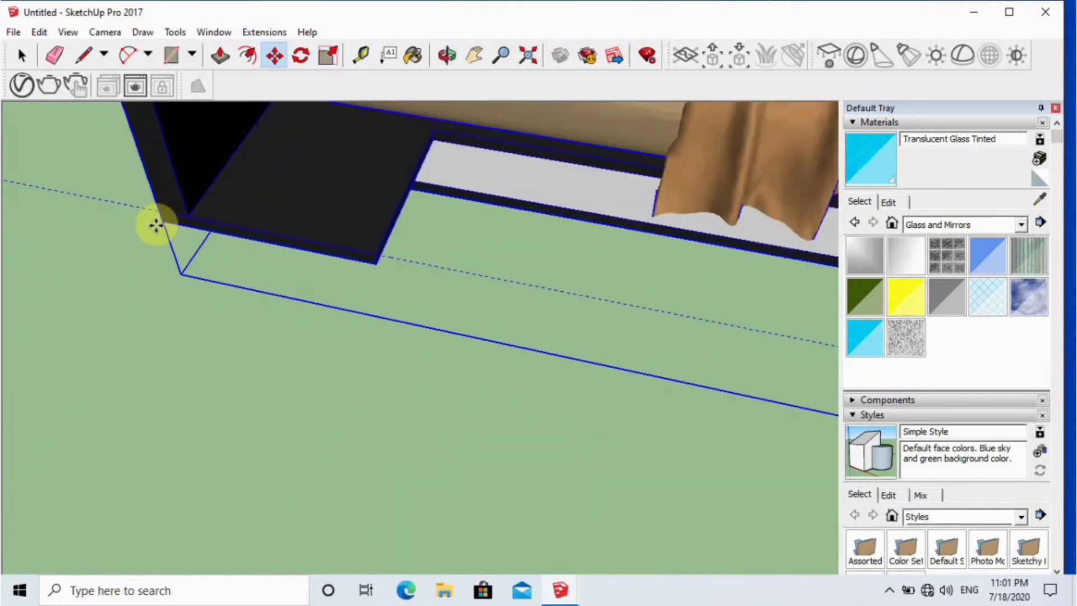
click(157, 224)
scroll(144, 273, down, 6)
scroll(327, 488, up, 6)
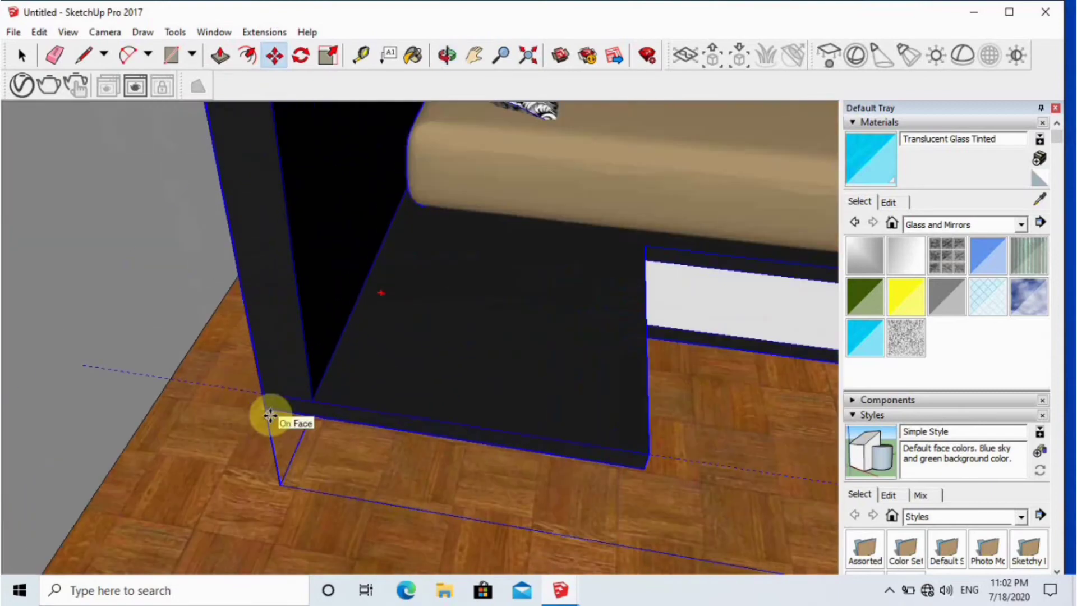
click(267, 409)
click(147, 421)
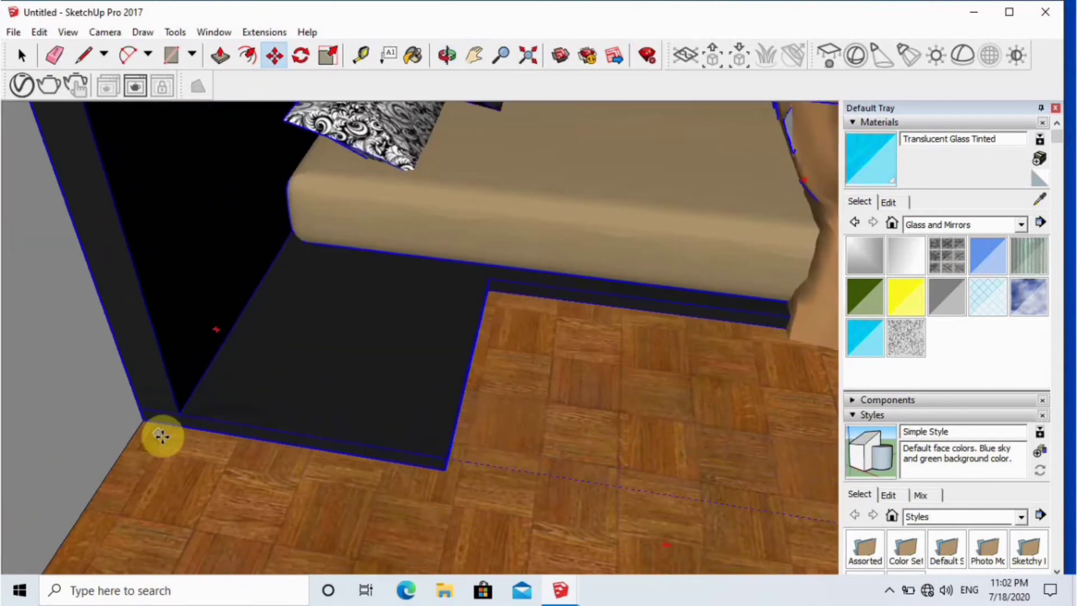
scroll(308, 475, down, 6)
scroll(317, 418, up, 3)
middle_drag(255, 192, 150, 392)
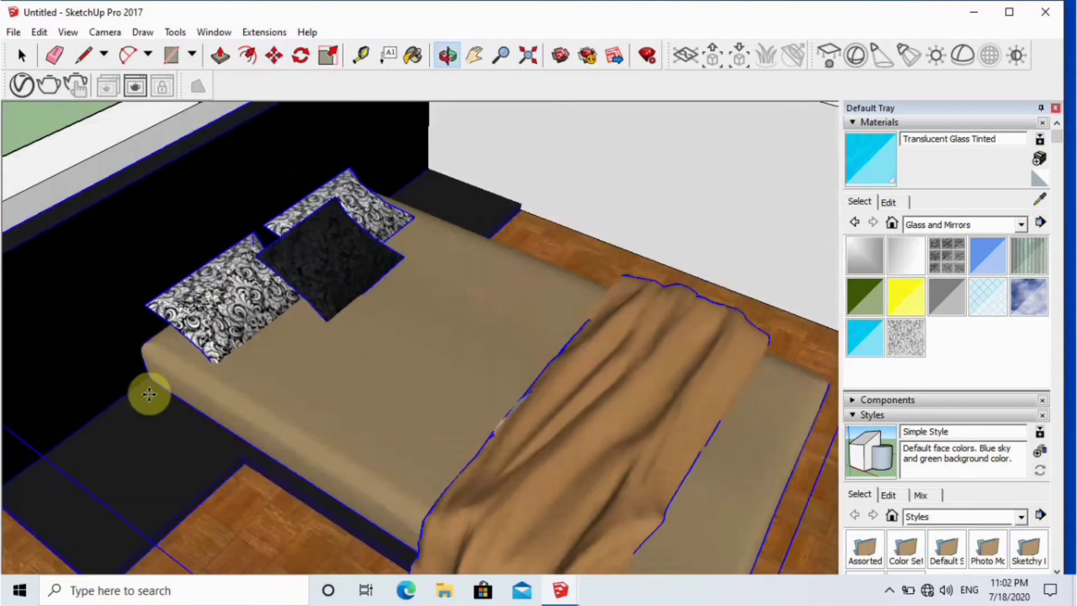
scroll(150, 392, down, 3)
middle_drag(314, 281, 144, 268)
scroll(272, 337, up, 5)
key(space)
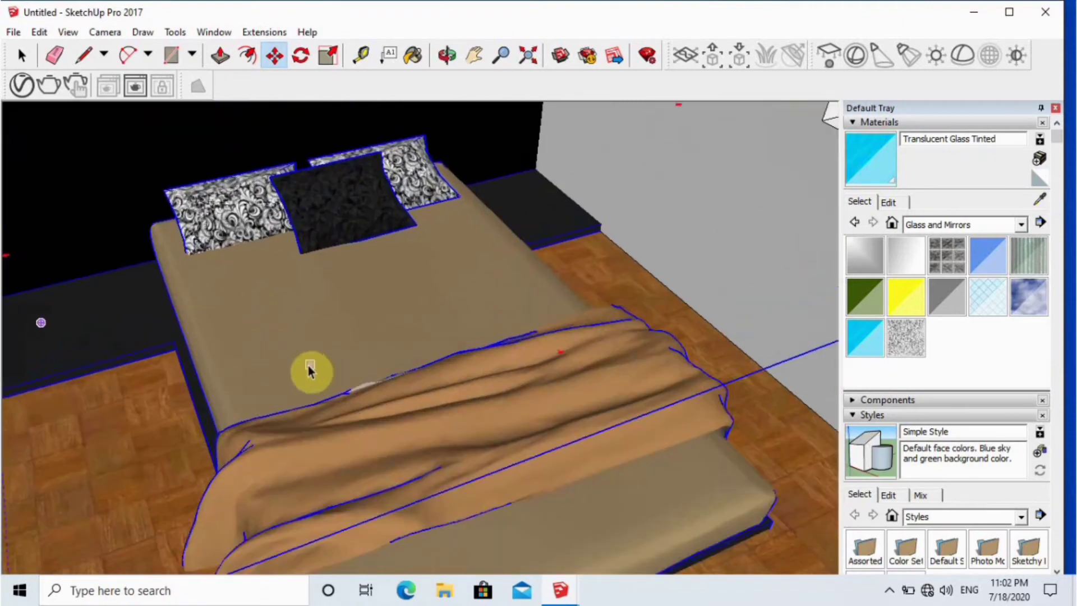
Scale the platform bed along its width and its length to suit the bedroom
scroll(308, 365, down, 5)
scroll(365, 388, up, 1)
scroll(467, 456, up, 2)
scroll(393, 432, down, 2)
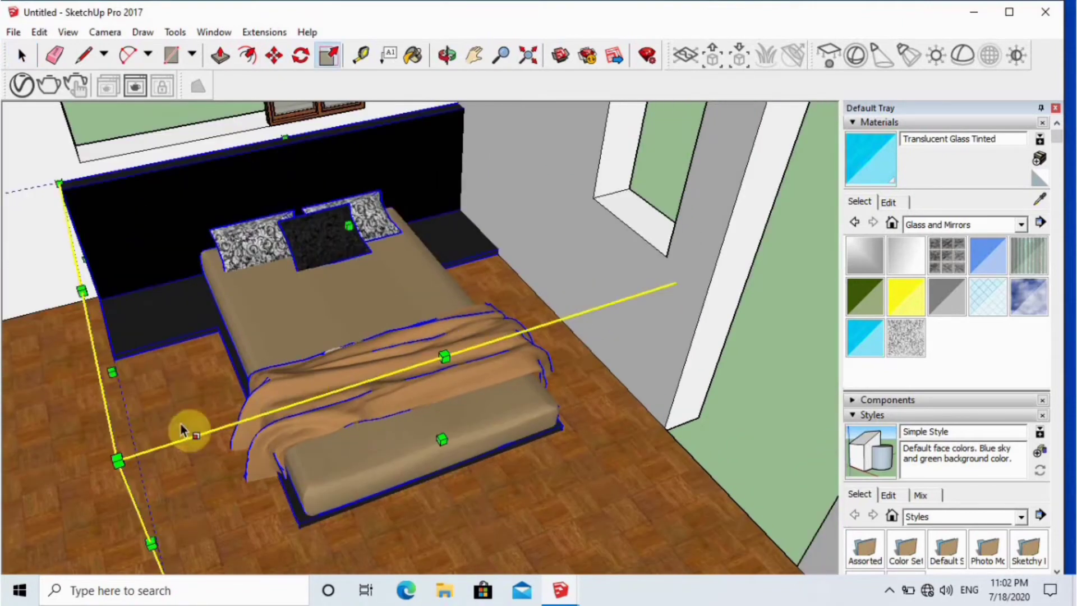
scroll(181, 430, down, 2)
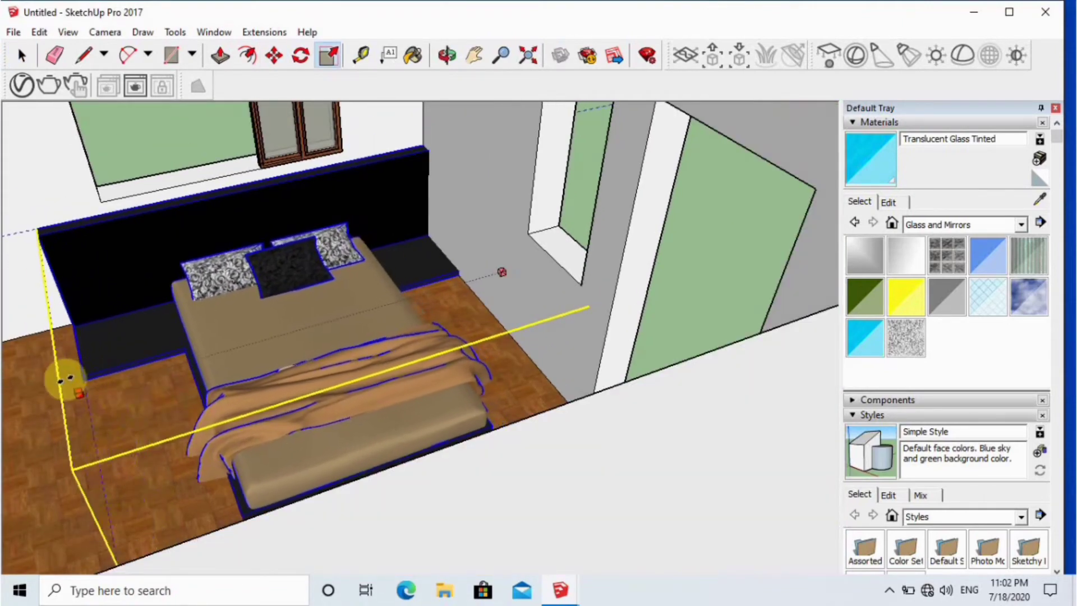
scroll(258, 372, down, 2)
scroll(311, 352, up, 4)
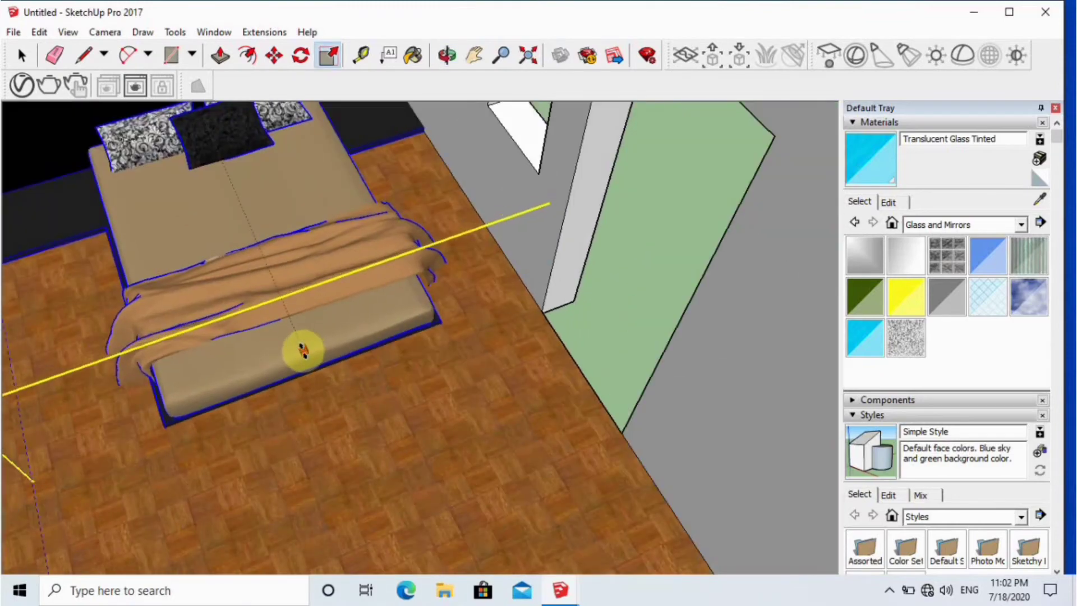
scroll(414, 312, down, 3)
scroll(344, 286, up, 2)
scroll(393, 365, up, 4)
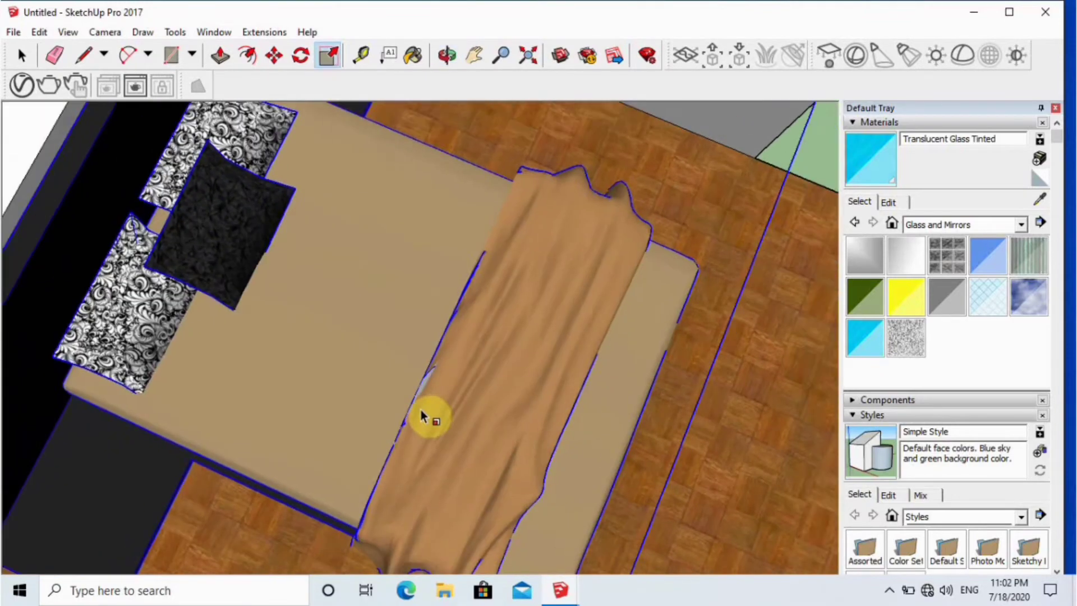
Scale the wooden two-pane window horizontally so that it fills the wall opening behind the bed's headboard
scroll(422, 415, down, 4)
scroll(236, 280, up, 3)
scroll(382, 306, up, 3)
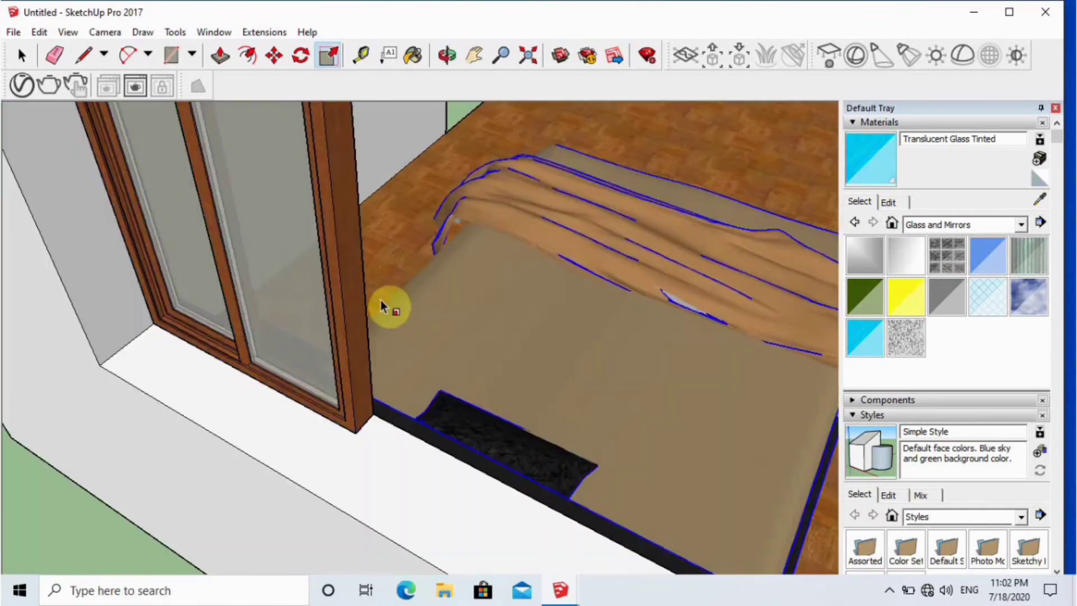
scroll(347, 220, down, 3)
scroll(623, 336, up, 3)
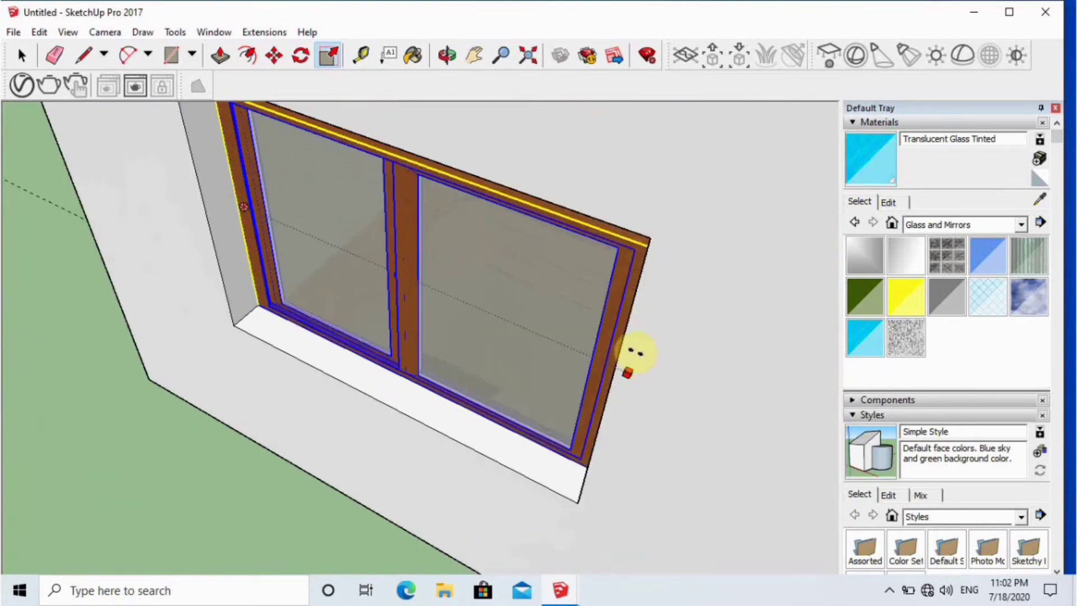
middle_drag(488, 438, 696, 413)
scroll(696, 393, down, 5)
click(718, 345)
Examine the window's fit above the headboard from inside, and the whole bedroom from above
middle_drag(718, 345, 236, 269)
scroll(277, 213, down, 3)
scroll(278, 213, down, 3)
click(136, 147)
middle_drag(136, 147, 229, 252)
scroll(278, 252, down, 4)
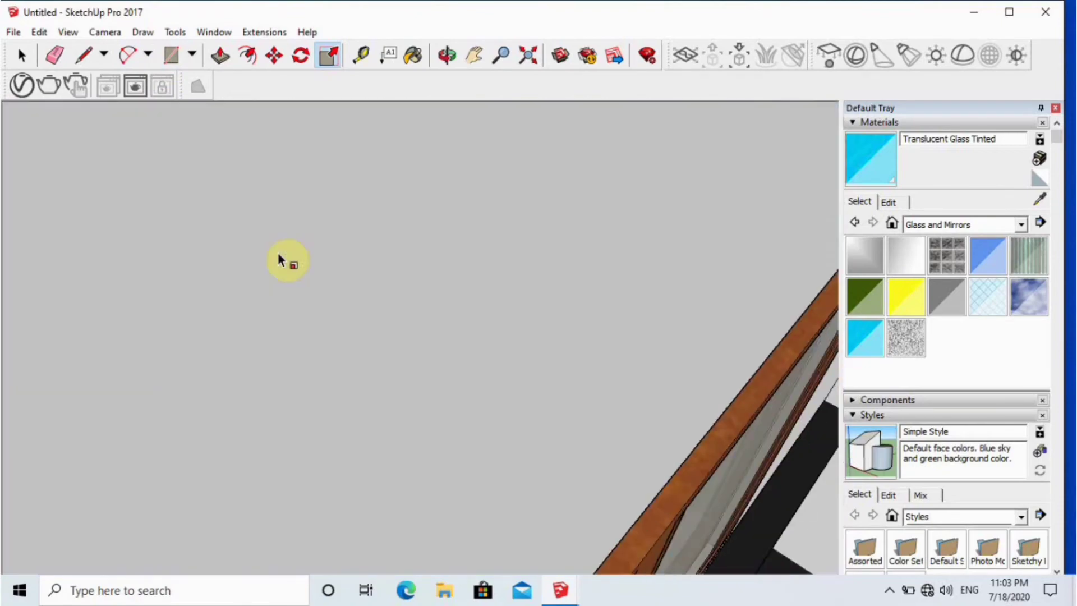
click(419, 434)
drag(440, 387, 440, 356)
click(456, 477)
scroll(456, 476, down, 6)
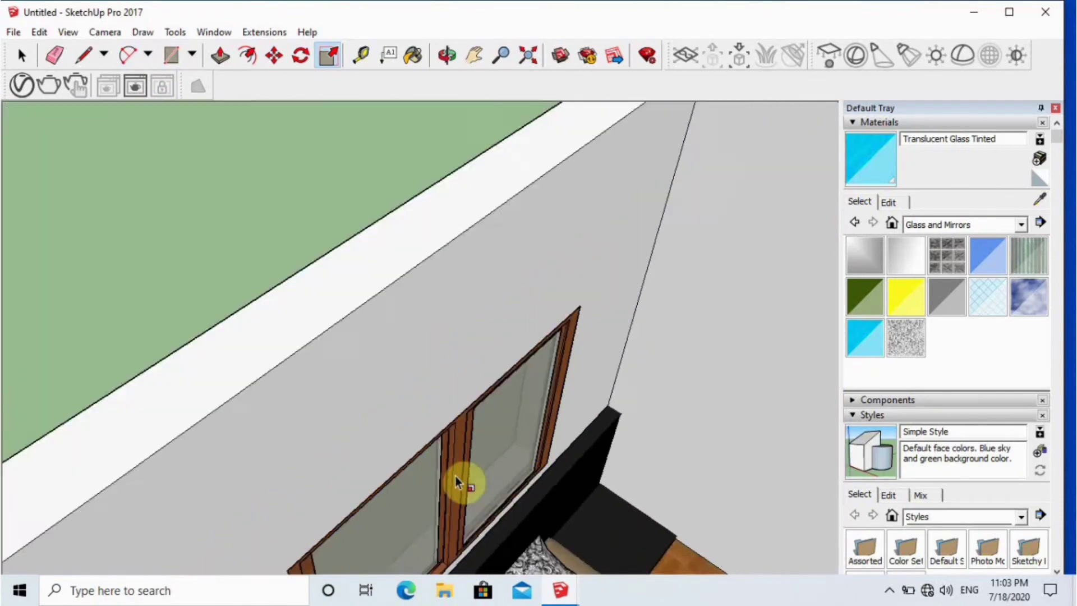
scroll(643, 476, up, 2)
scroll(643, 474, down, 8)
scroll(640, 464, up, 3)
middle_drag(639, 464, 614, 440)
scroll(606, 446, down, 4)
middle_drag(561, 463, 430, 503)
scroll(429, 504, up, 4)
scroll(430, 504, down, 4)
Explode the imported bed component that carries the long construction guides
double_click(422, 279)
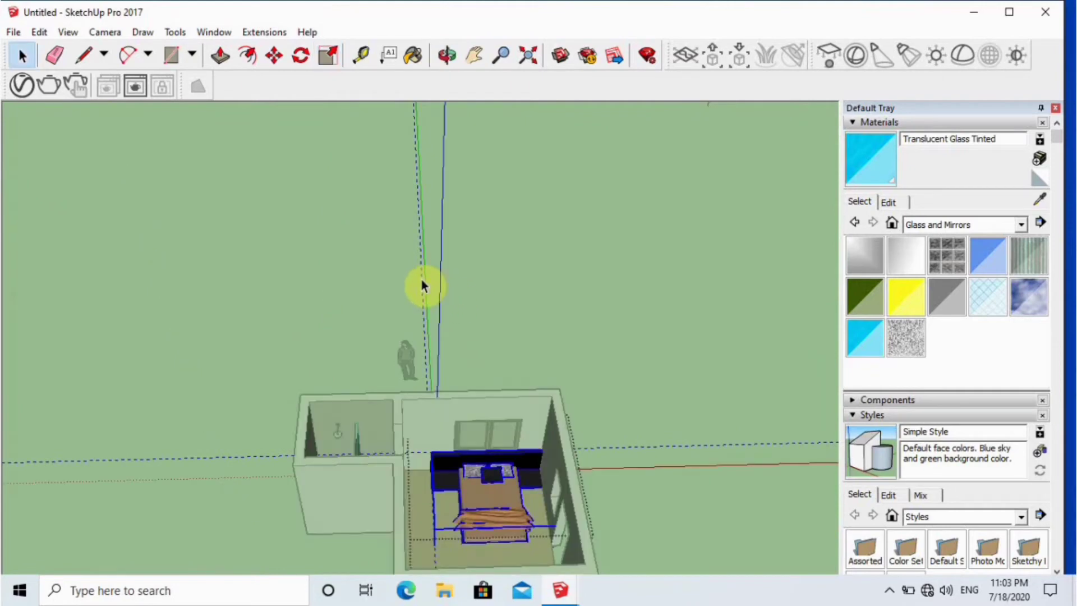
click(413, 276)
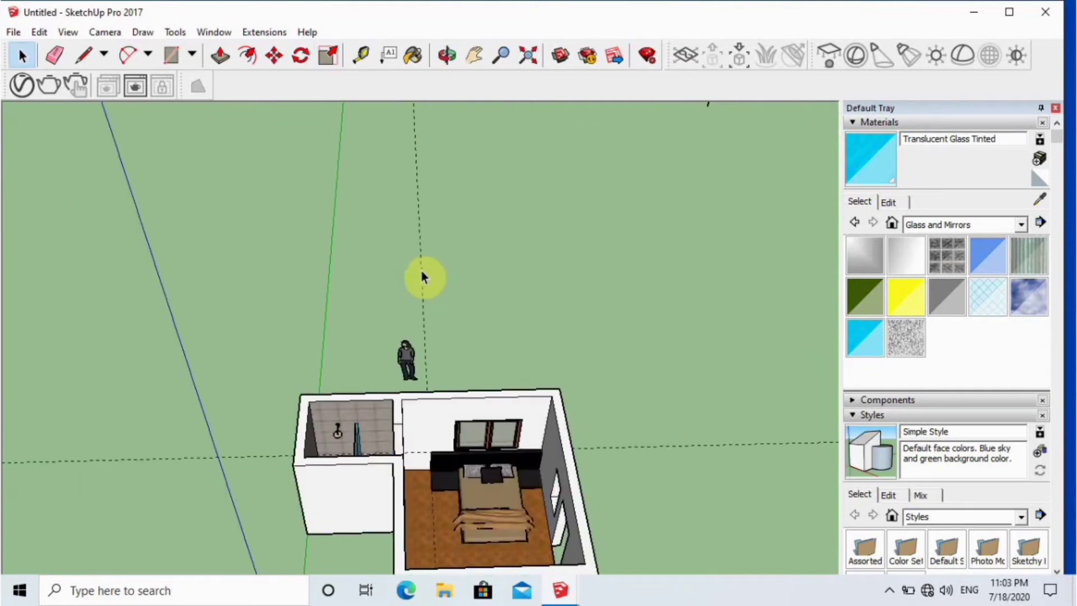
click(465, 469)
right_click(466, 469)
click(514, 191)
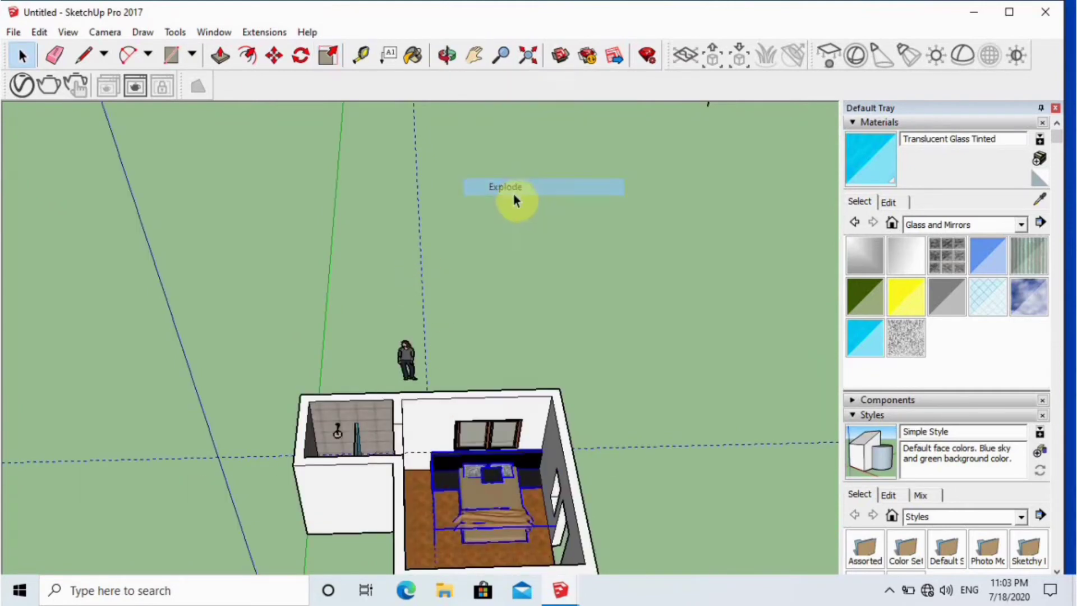
Open the nested bed group for editing, delete its long dashed guide lines and close the group
double_click(423, 279)
scroll(423, 279, down, 2)
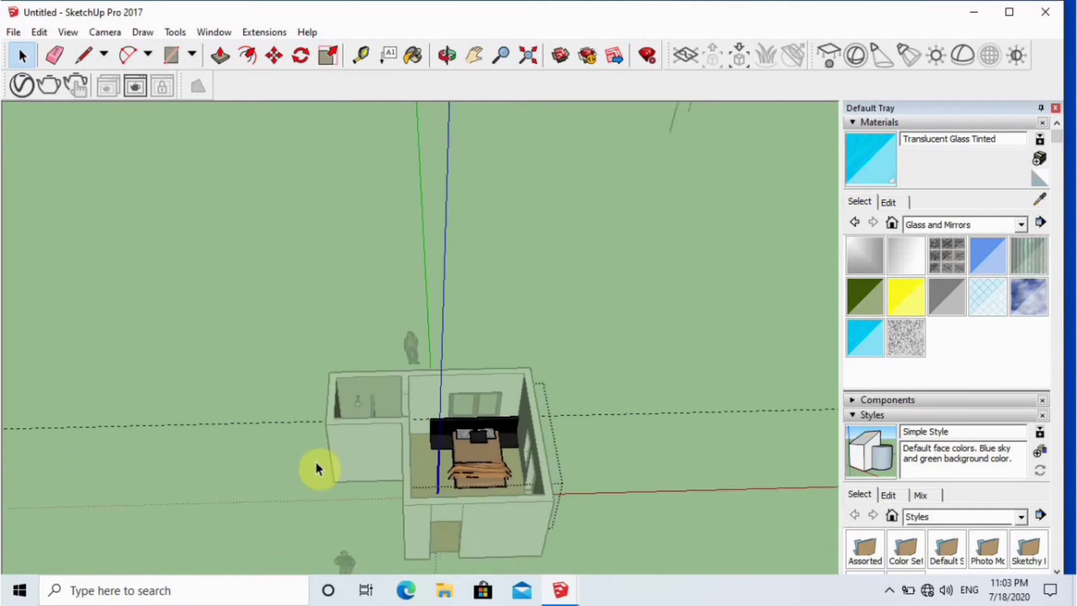
middle_drag(274, 423, 515, 426)
scroll(415, 427, up, 5)
middle_drag(438, 421, 415, 331)
scroll(483, 359, down, 3)
click(671, 385)
scroll(483, 381, up, 3)
middle_drag(482, 392, 623, 595)
scroll(476, 313, down, 3)
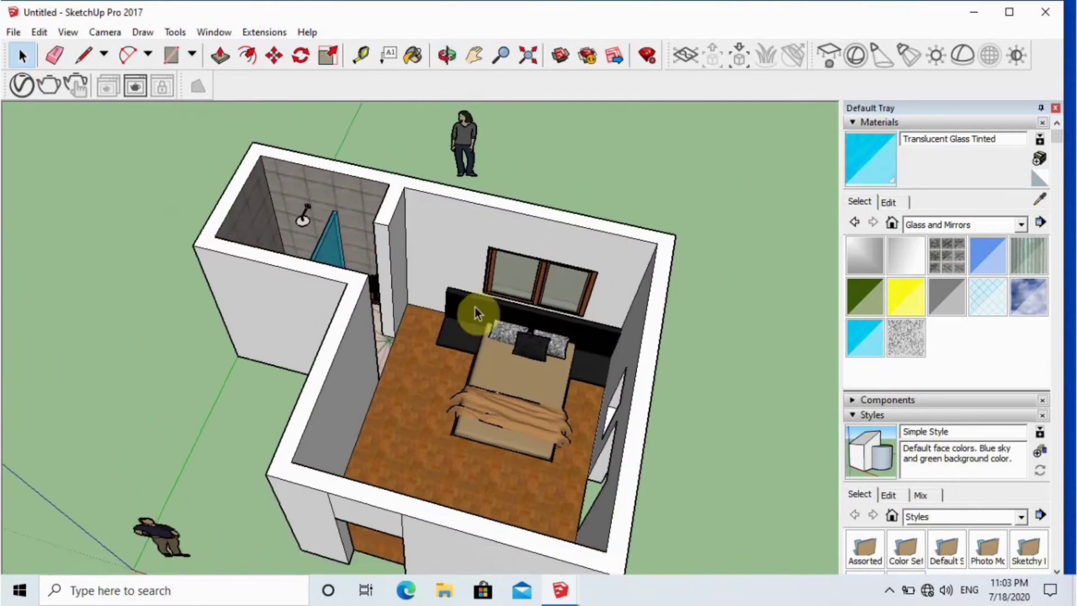
Draw a dividing line on the bathroom wall's end face and push/pull the upper part across to close the wall above the doorway
scroll(488, 348, up, 2)
middle_drag(498, 410, 416, 378)
scroll(393, 180, up, 3)
scroll(412, 167, up, 4)
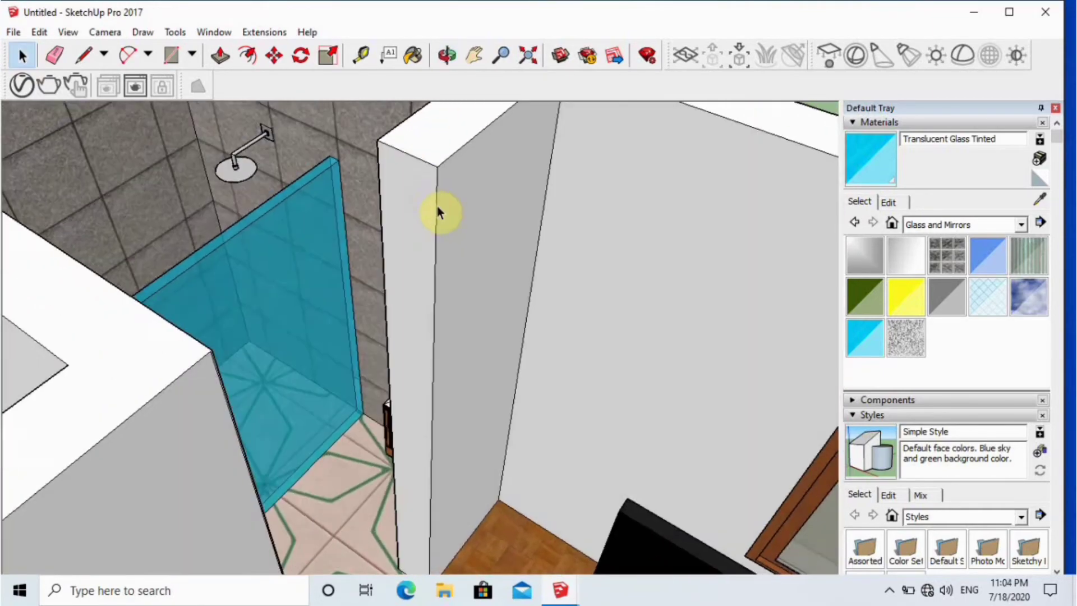
key(l)
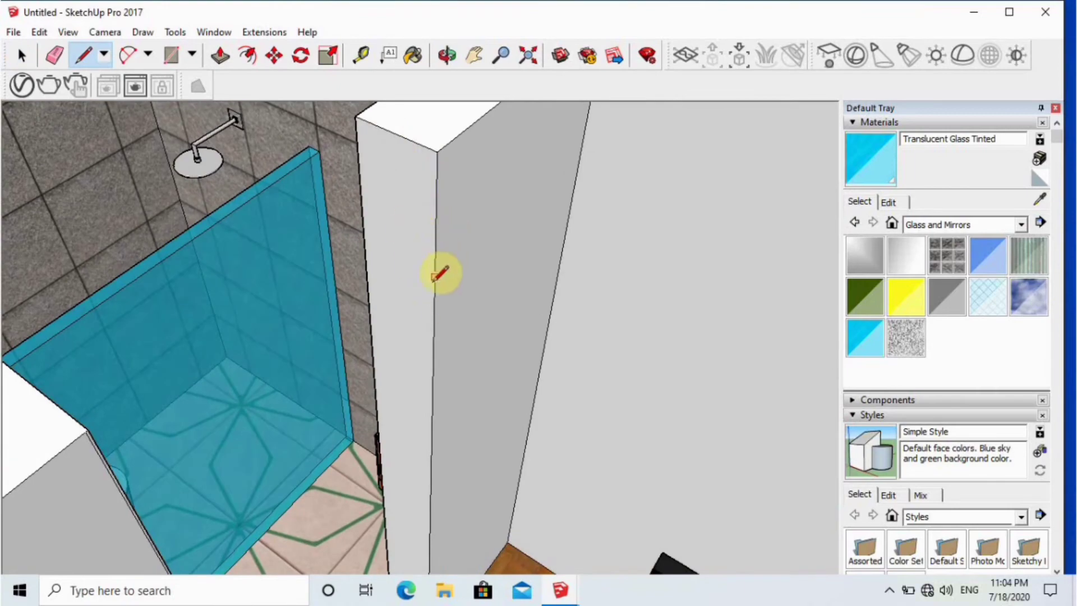
click(374, 374)
key(p)
click(396, 314)
click(113, 452)
Erase the leftover vertical seam beside the new wall section above the bathroom doorway
scroll(133, 468, down, 2)
scroll(115, 472, up, 2)
scroll(162, 505, down, 3)
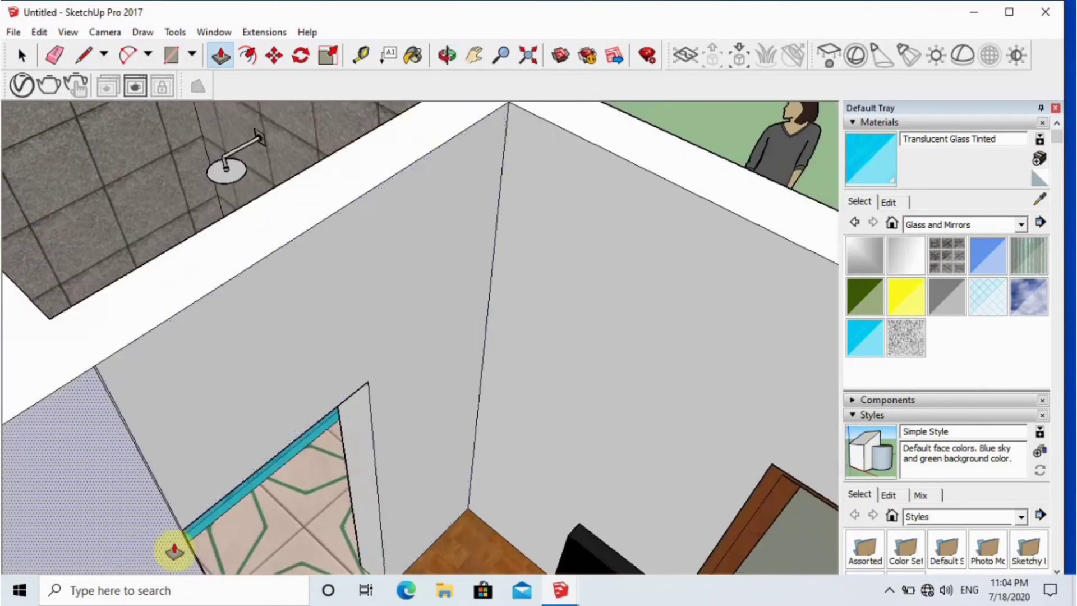
scroll(179, 528, up, 3)
scroll(194, 390, down, 8)
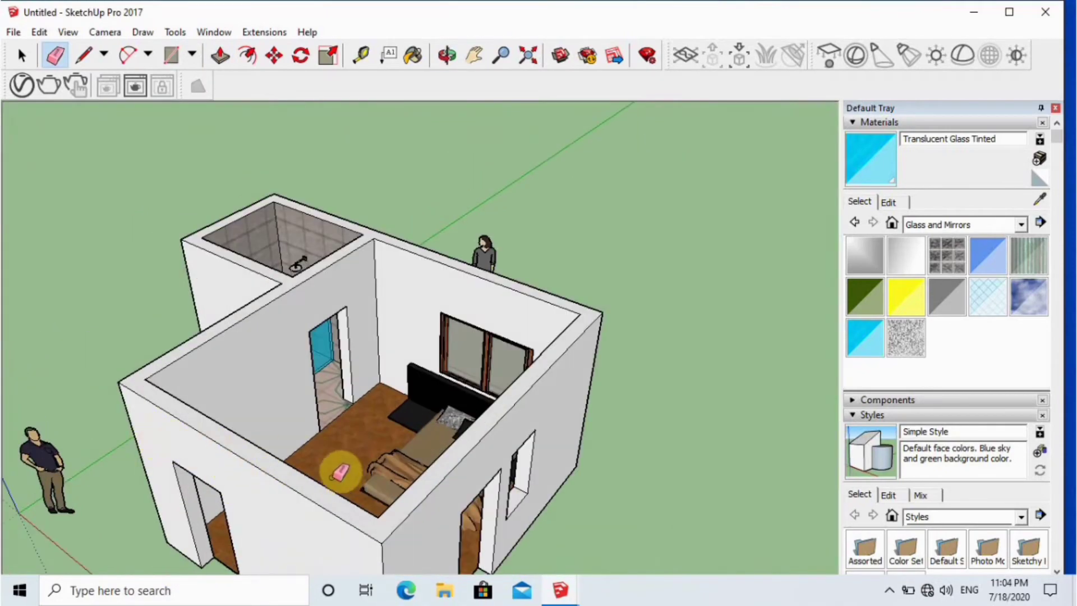
scroll(341, 473, up, 2)
key(space)
Choose Color C02 from the Colors materials and paint the bedroom wall around the two-pane window
scroll(421, 446, down, 2)
scroll(361, 365, up, 5)
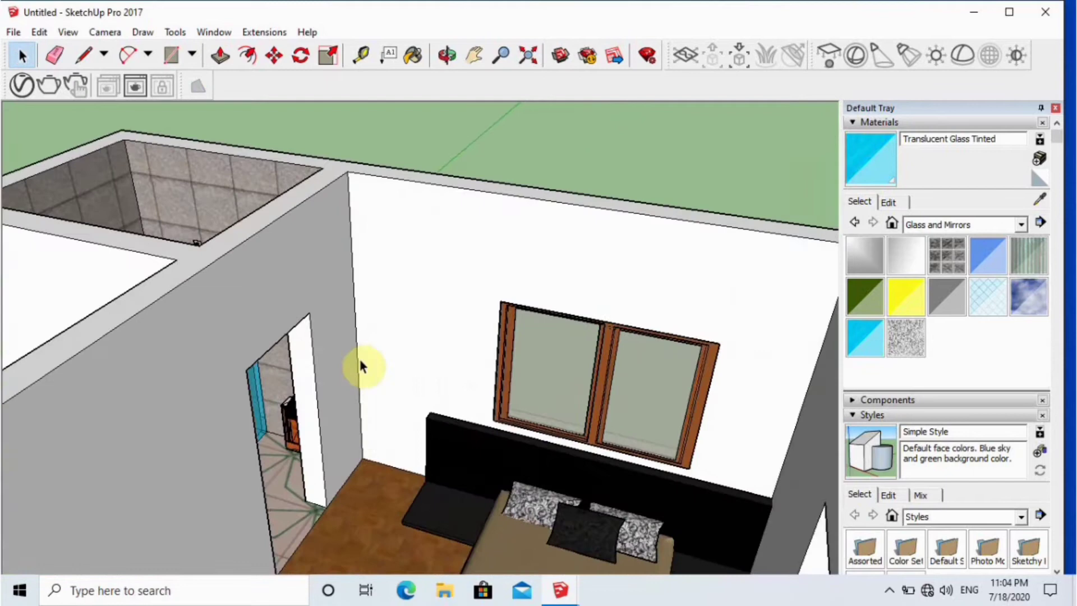
click(988, 223)
click(963, 291)
click(978, 227)
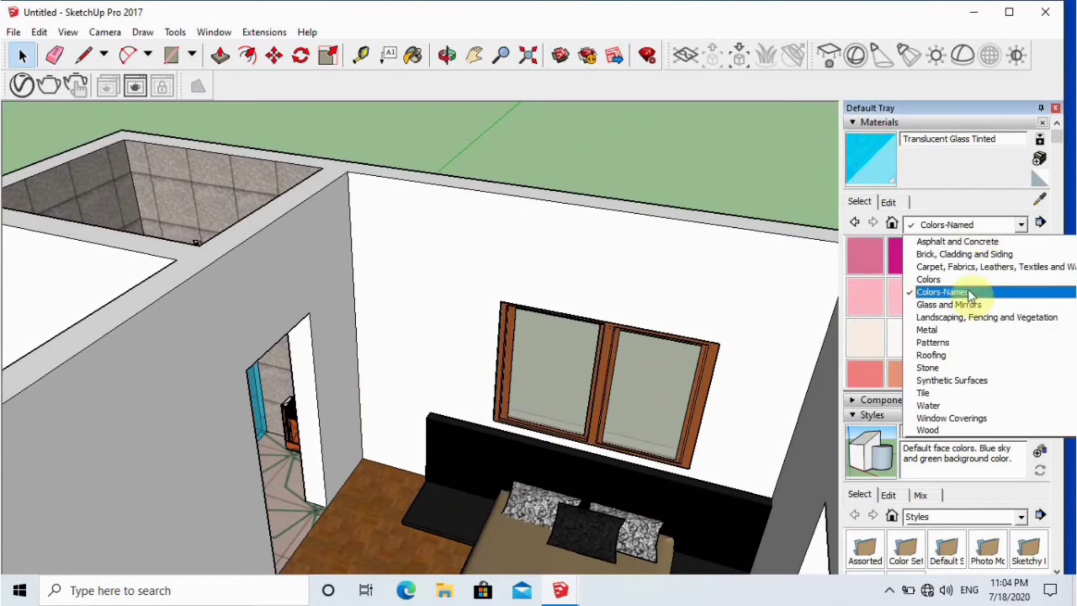
click(963, 278)
scroll(917, 332, down, 4)
scroll(915, 288, down, 10)
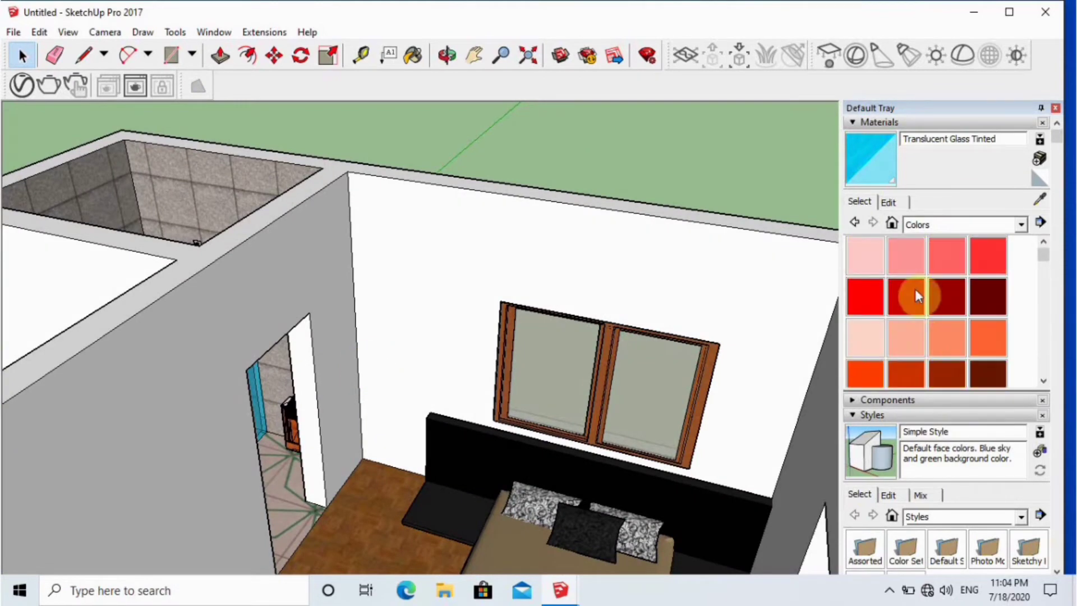
click(17, 34)
mouse_move(82, 281)
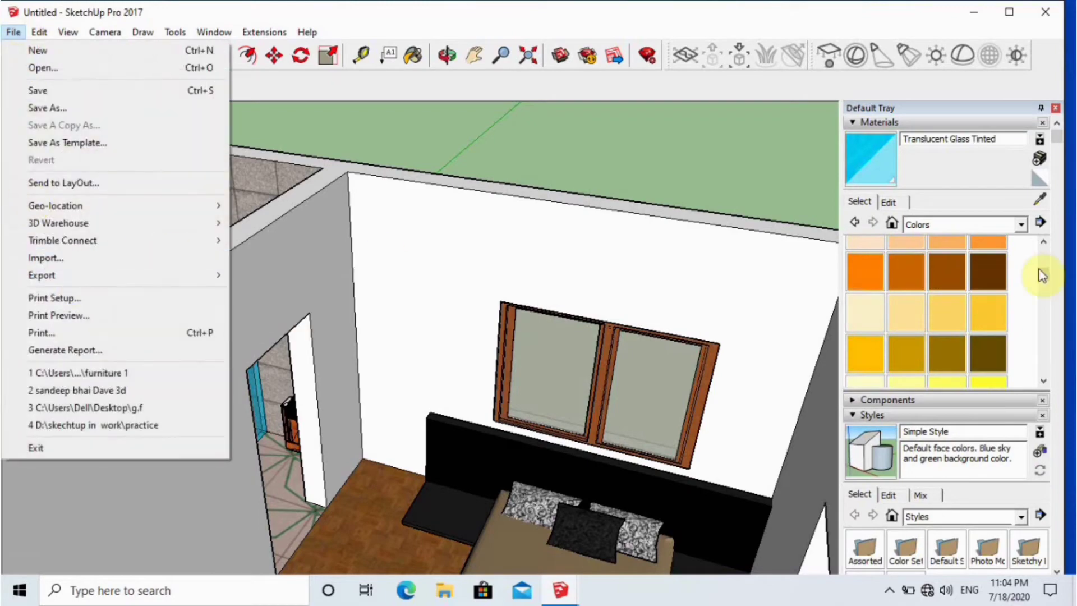
click(926, 248)
click(920, 245)
click(608, 264)
Paint the adjoining bedroom wall and the reveals of its small window opening with Color C02
middle_drag(385, 284, 641, 199)
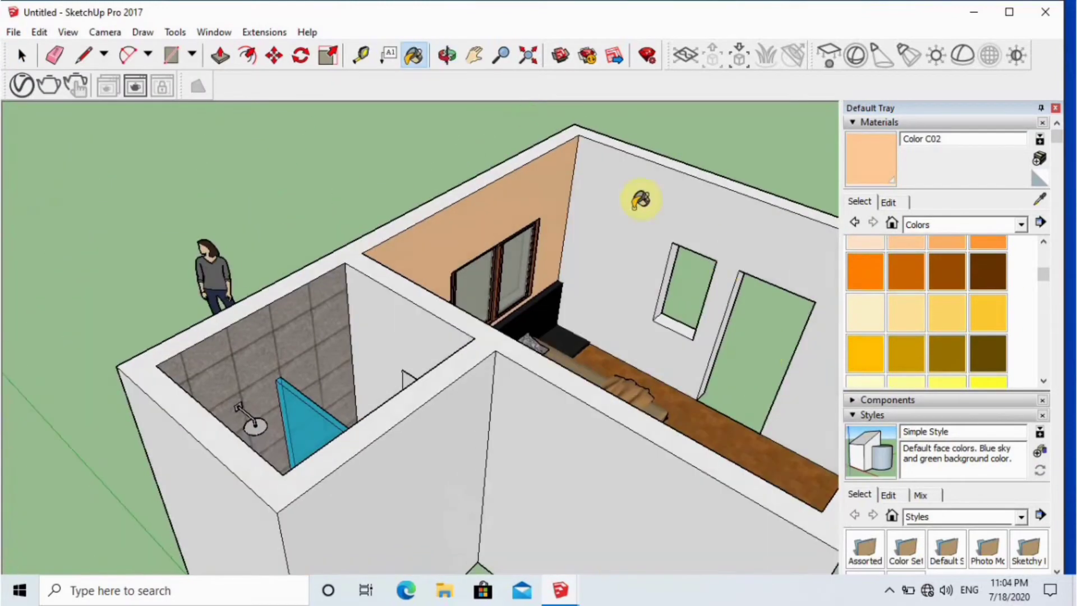
click(641, 199)
scroll(680, 280, up, 8)
scroll(690, 380, down, 4)
click(652, 372)
click(690, 473)
middle_drag(746, 497, 817, 471)
click(803, 365)
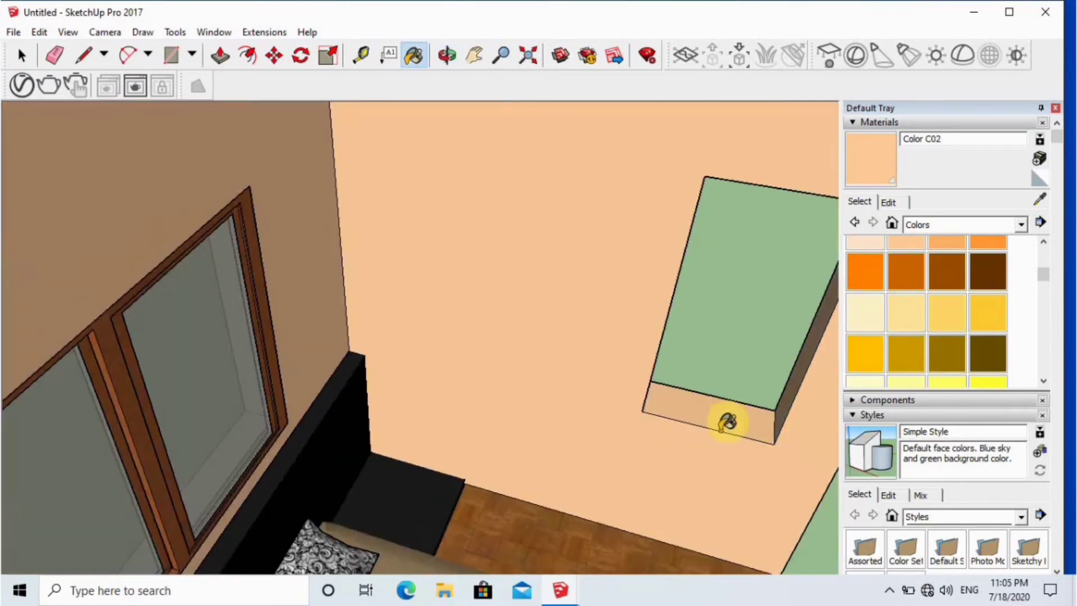
Paint the sill and inner reveal faces of the opening around the wooden window with Color C02
scroll(728, 422, down, 4)
scroll(397, 483, up, 5)
scroll(410, 477, down, 4)
middle_drag(413, 476, 546, 413)
scroll(474, 416, up, 5)
click(471, 418)
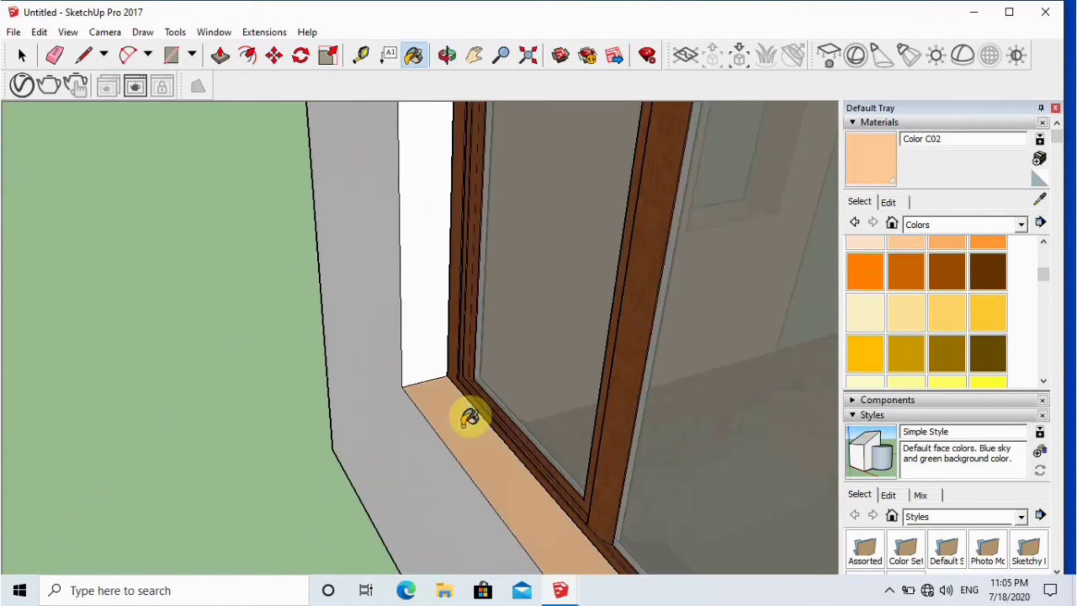
scroll(470, 418, down, 5)
mouse_move(479, 365)
middle_down()
mouse_move(769, 404)
mouse_move(734, 385)
mouse_move(447, 404)
mouse_move(173, 171)
mouse_move(290, 10)
middle_up()
click(311, 111)
Paint the remaining bedroom walls around the entrance doorway with Color C02
scroll(310, 110, down, 6)
mouse_move(314, 117)
middle_down()
mouse_move(466, 389)
mouse_move(572, 438)
middle_up()
scroll(313, 339, up, 4)
middle_drag(313, 339, 348, 440)
scroll(337, 355, down, 3)
click(509, 185)
scroll(505, 177, up, 4)
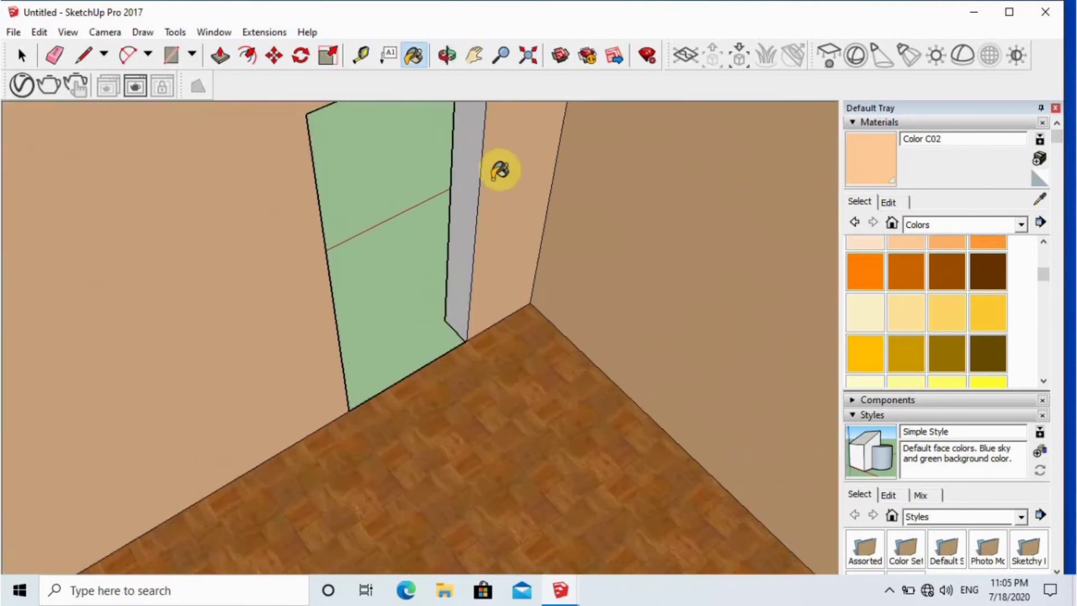
Paint the side reveal of the bedroom's entrance doorway with Color C02
middle_drag(511, 369, 265, 279)
scroll(306, 273, up, 3)
click(313, 271)
scroll(310, 356, down, 9)
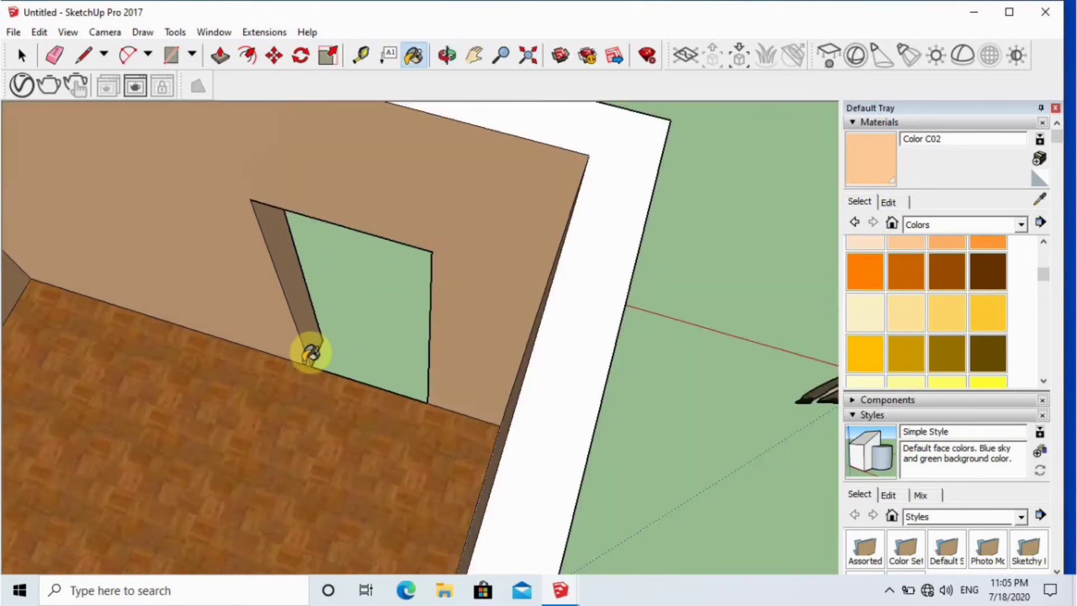
scroll(591, 377, up, 3)
middle_drag(250, 383, 764, 406)
scroll(736, 404, down, 4)
Import the iso cupboard model from the cupboerd library folder and place it outside the building
mouse_move(662, 359)
middle_down()
mouse_move(735, 404)
mouse_move(143, 438)
mouse_move(236, 356)
mouse_move(185, 280)
middle_up()
scroll(735, 404, up, 4)
click(14, 32)
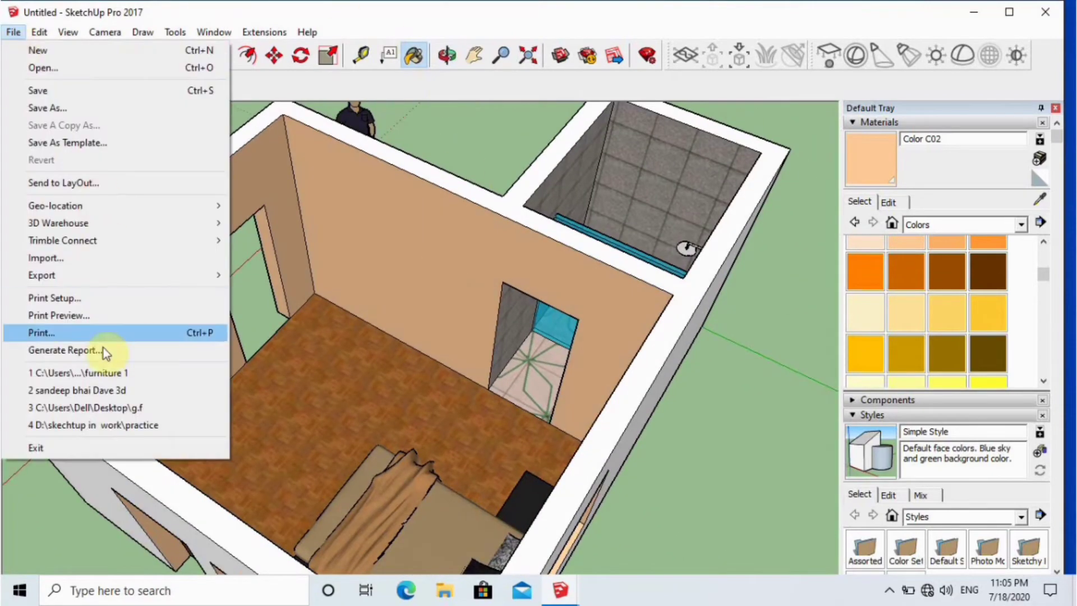
click(93, 258)
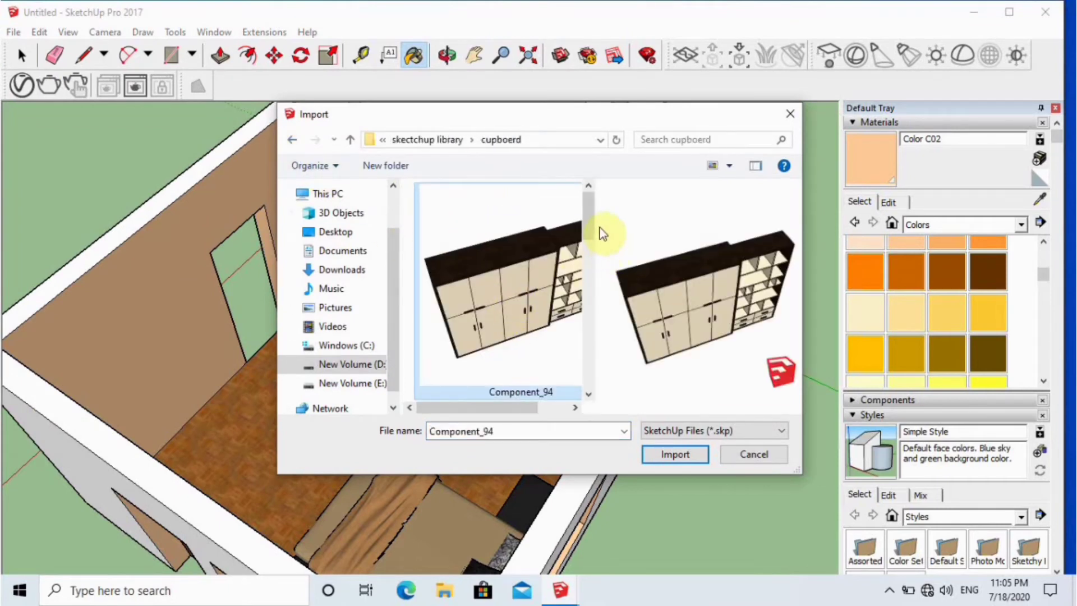
click(516, 342)
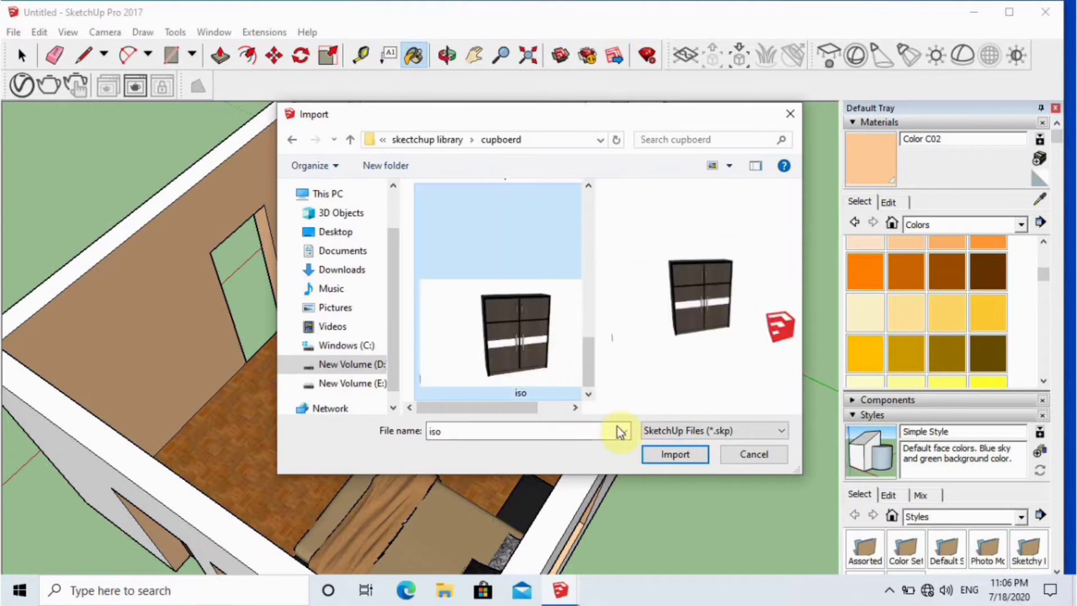
click(675, 454)
scroll(404, 423, down, 3)
scroll(90, 248, up, 2)
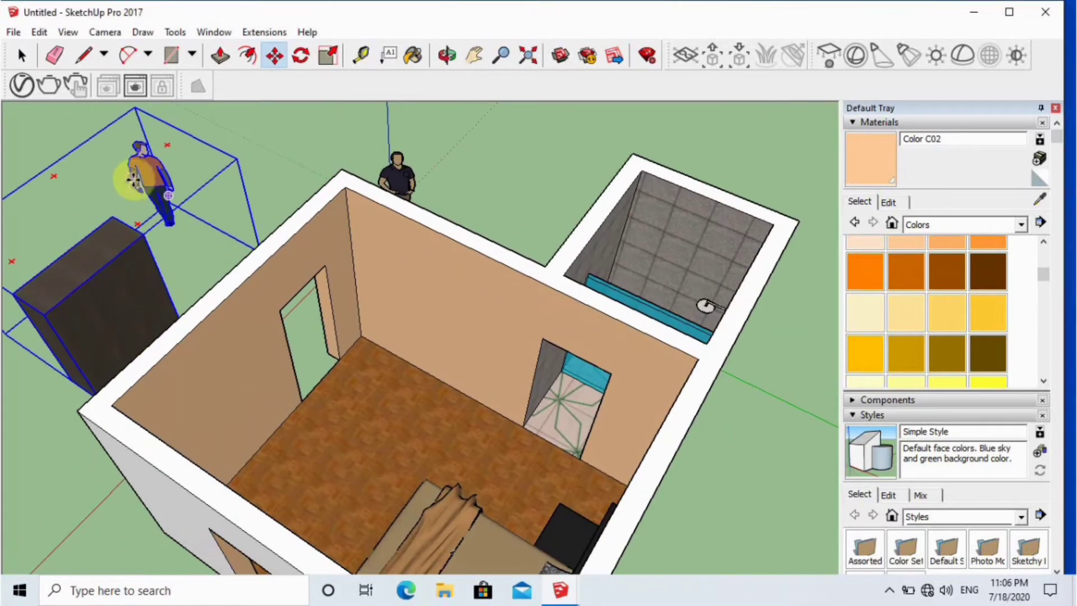
Open the imported cupboard component and delete the human figure inside it
double_click(154, 173)
click(154, 173)
key(Delete)
click(143, 285)
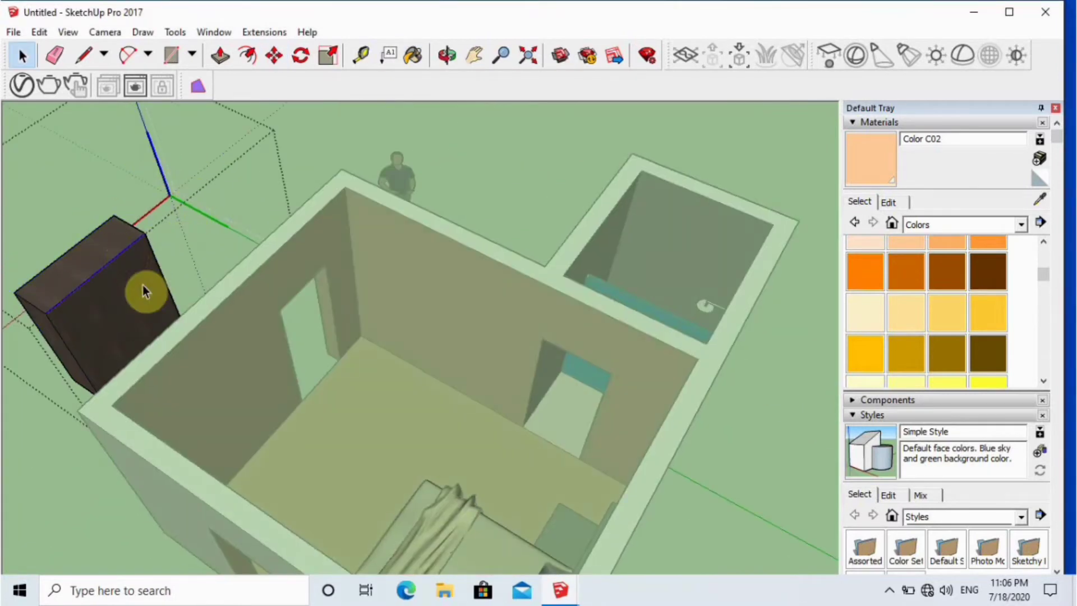
triple_click(98, 272)
Rotate the cupboard a quarter turn on the ground plane about its bottom front corner
middle_drag(163, 242, 460, 200)
double_click(462, 238)
middle_drag(462, 280, 539, 286)
scroll(462, 471, up, 3)
scroll(462, 471, down, 3)
mouse_move(463, 416)
middle_down()
mouse_move(558, 447)
mouse_move(602, 401)
middle_up()
scroll(603, 401, up, 2)
scroll(759, 344, down, 2)
mouse_move(759, 344)
middle_down()
mouse_move(741, 411)
mouse_move(434, 533)
middle_up()
scroll(435, 533, up, 2)
scroll(435, 533, up, 3)
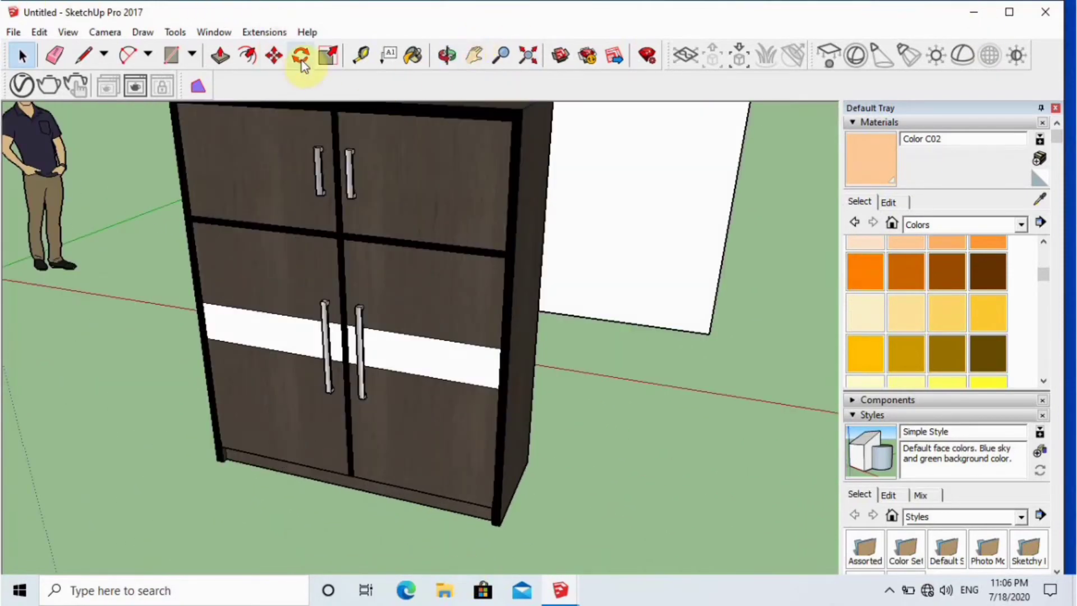
click(223, 461)
scroll(223, 463, down, 2)
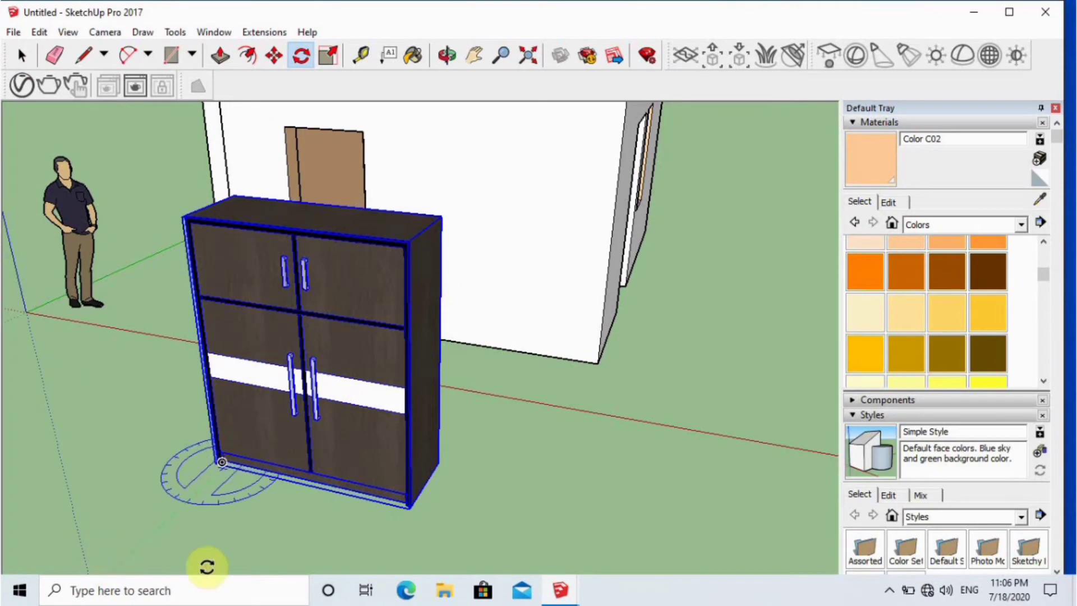
click(527, 529)
scroll(471, 546, down, 2)
middle_drag(477, 393, 421, 478)
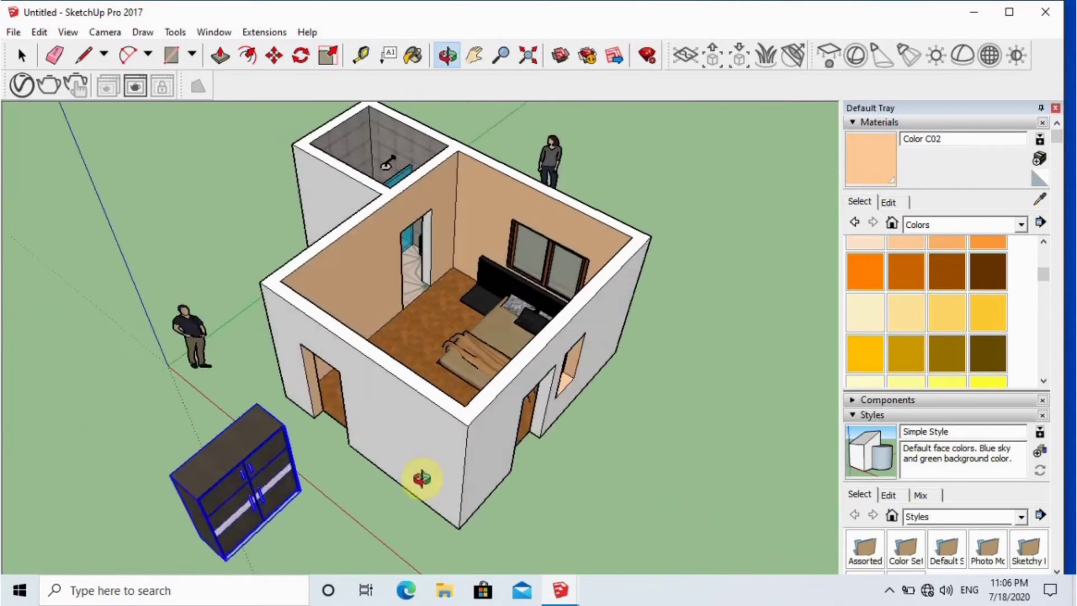
key(space)
Move the cupboard by its bottom corner into the bedroom, onto the floor against the wall with the bathroom doorway
scroll(309, 496, up, 2)
middle_drag(130, 511, 185, 465)
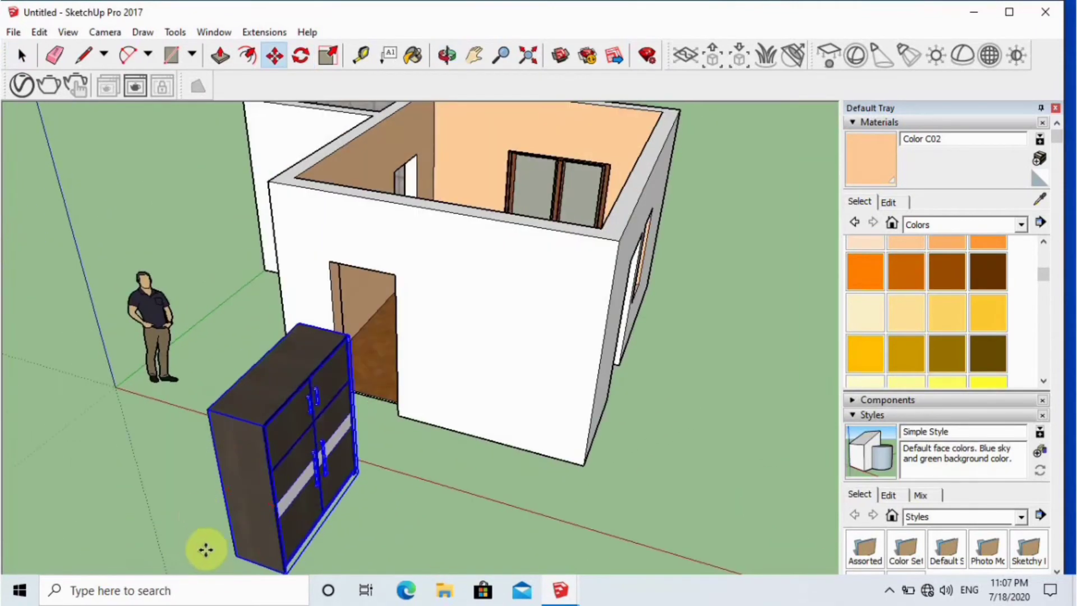
click(207, 550)
scroll(241, 505, up, 2)
scroll(395, 315, up, 3)
middle_drag(421, 250, 382, 318)
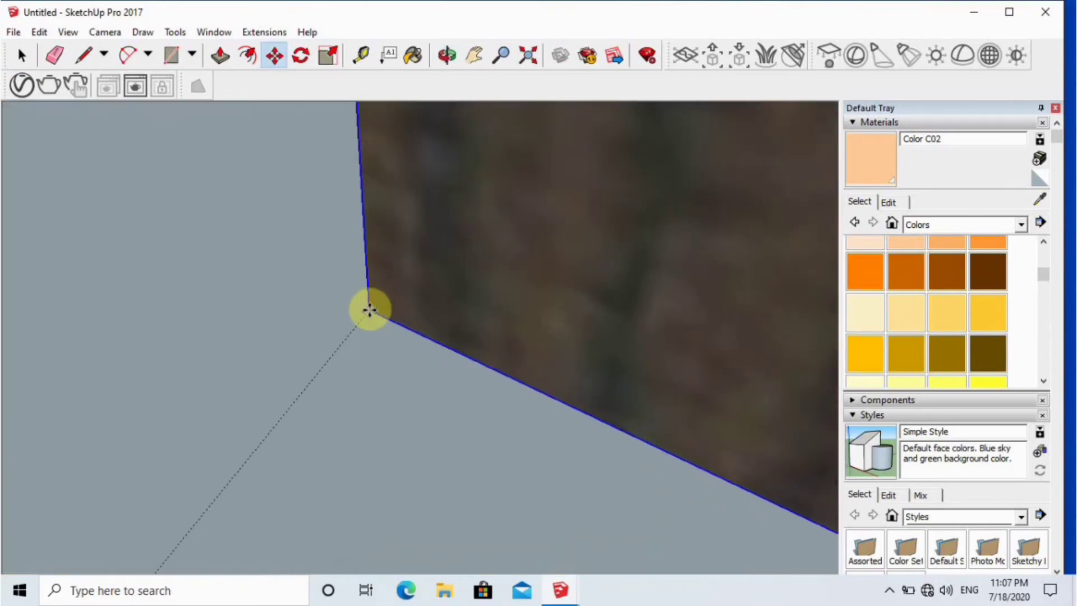
scroll(445, 319, down, 5)
scroll(224, 435, down, 6)
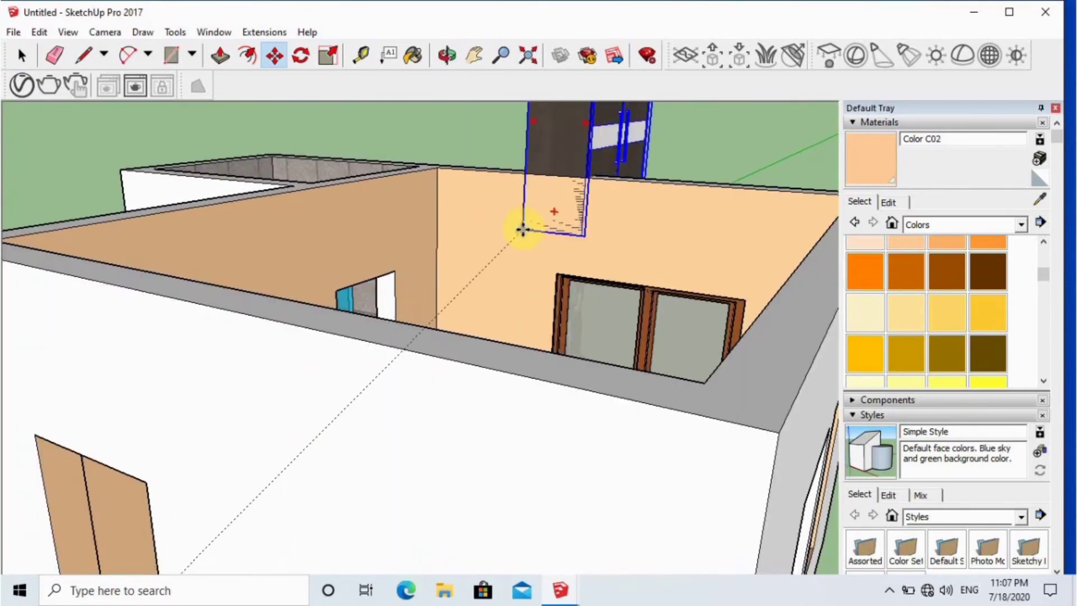
middle_drag(523, 229, 318, 358)
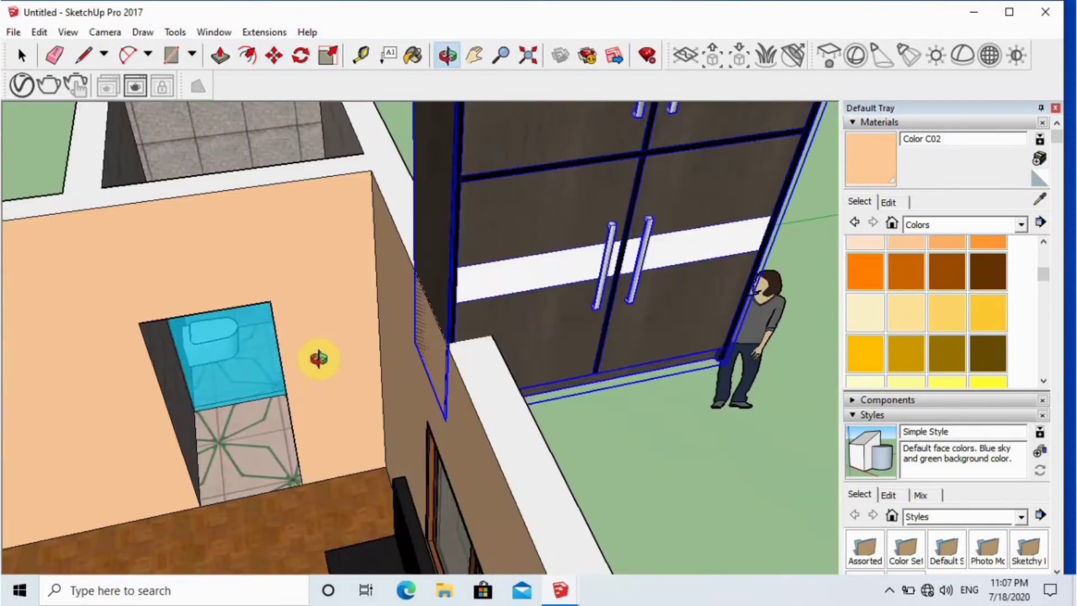
scroll(318, 358, down, 3)
scroll(109, 457, up, 8)
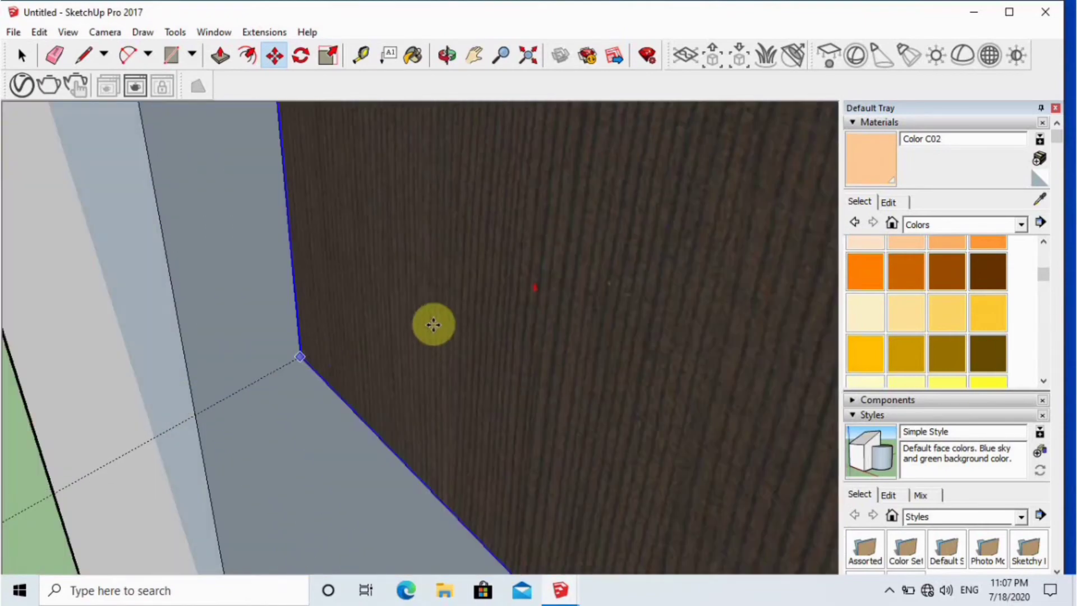
scroll(561, 269, down, 5)
scroll(431, 459, down, 4)
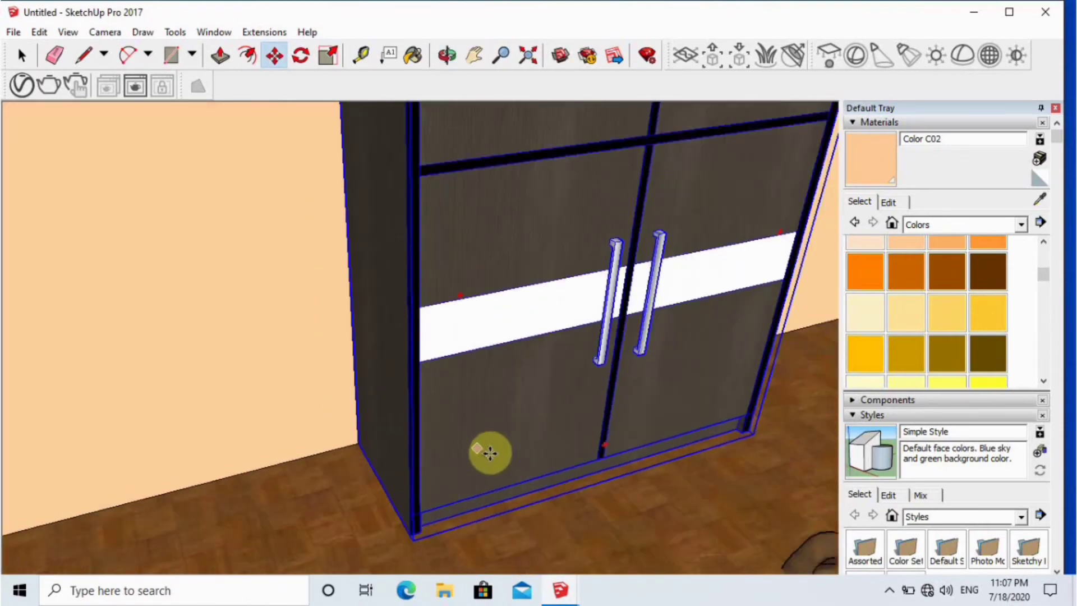
Position the cupboard beside the bedroom corner and stretch its width toward the wall with the entrance doorway
scroll(365, 454, up, 5)
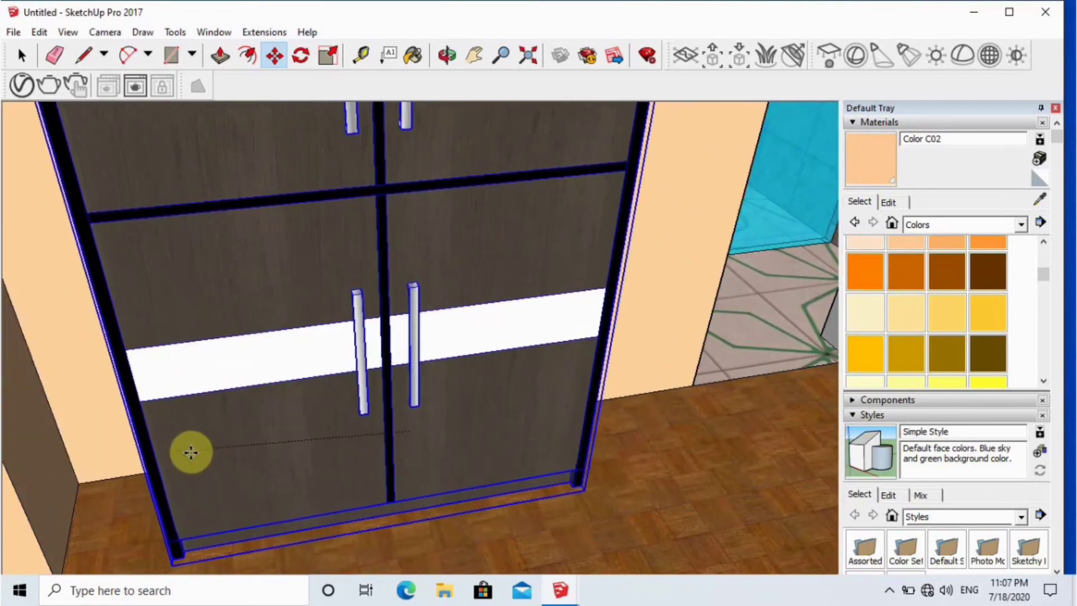
scroll(187, 449, up, 6)
middle_drag(233, 444, 247, 481)
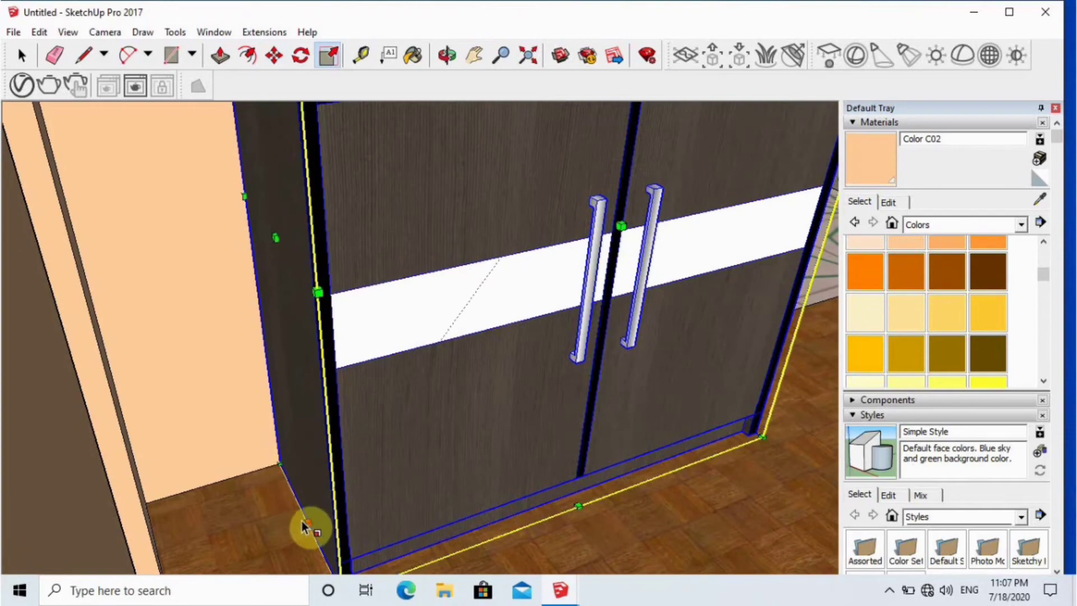
drag(303, 523, 168, 504)
middle_drag(170, 502, 140, 361)
scroll(220, 443, down, 5)
scroll(181, 436, up, 5)
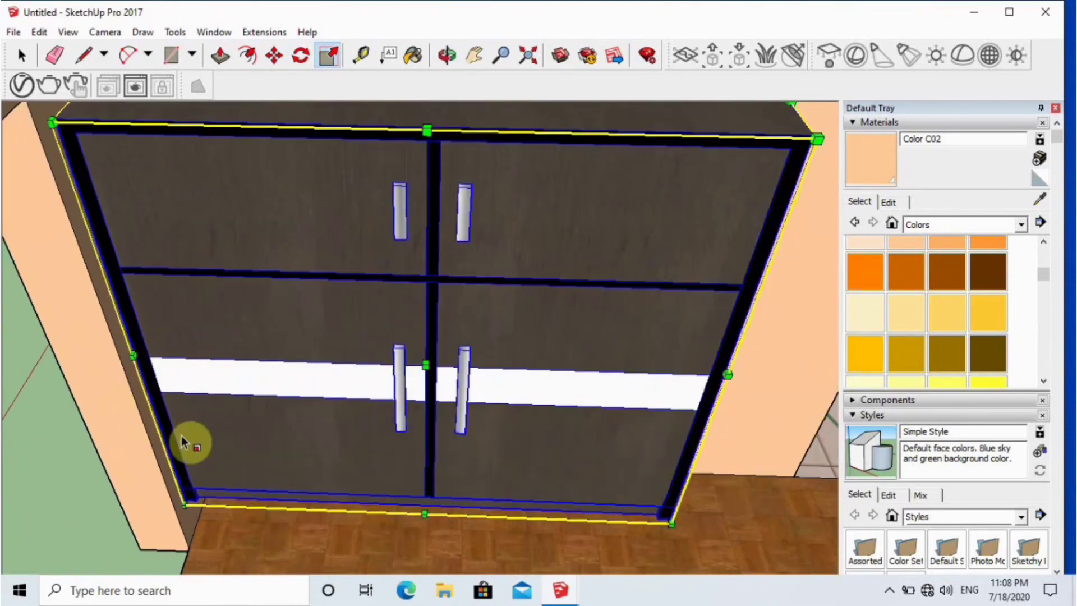
key(space)
Stretch the cupboard's other side along the wall up to the edge of the bathroom doorway
scroll(181, 436, down, 4)
middle_drag(780, 421, 105, 349)
scroll(584, 377, down, 3)
key(s)
scroll(117, 383, up, 3)
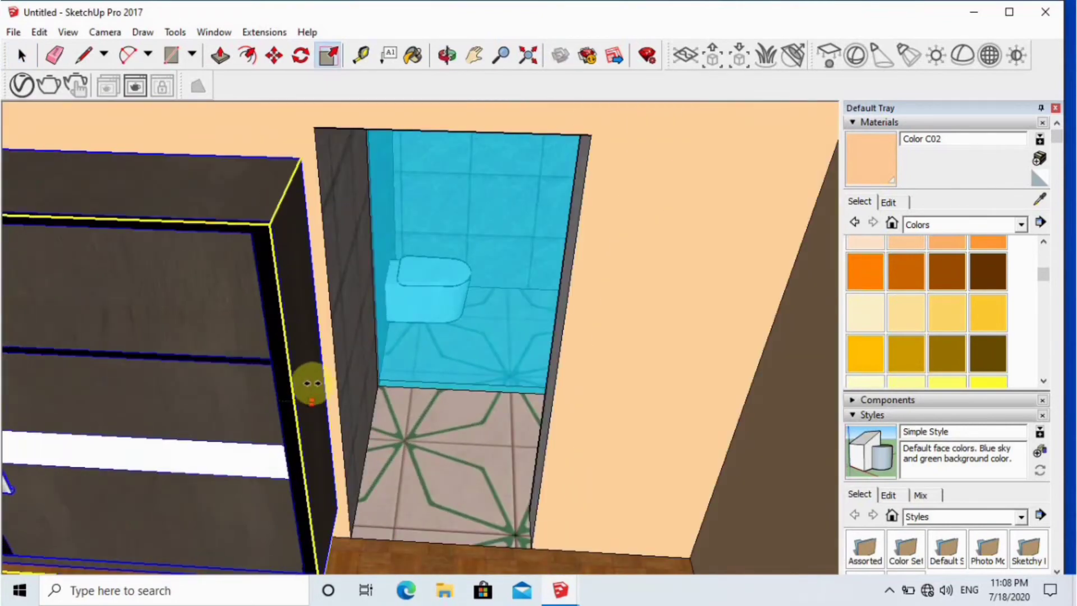
key(space)
scroll(356, 373, down, 3)
middle_drag(411, 387, 241, 303)
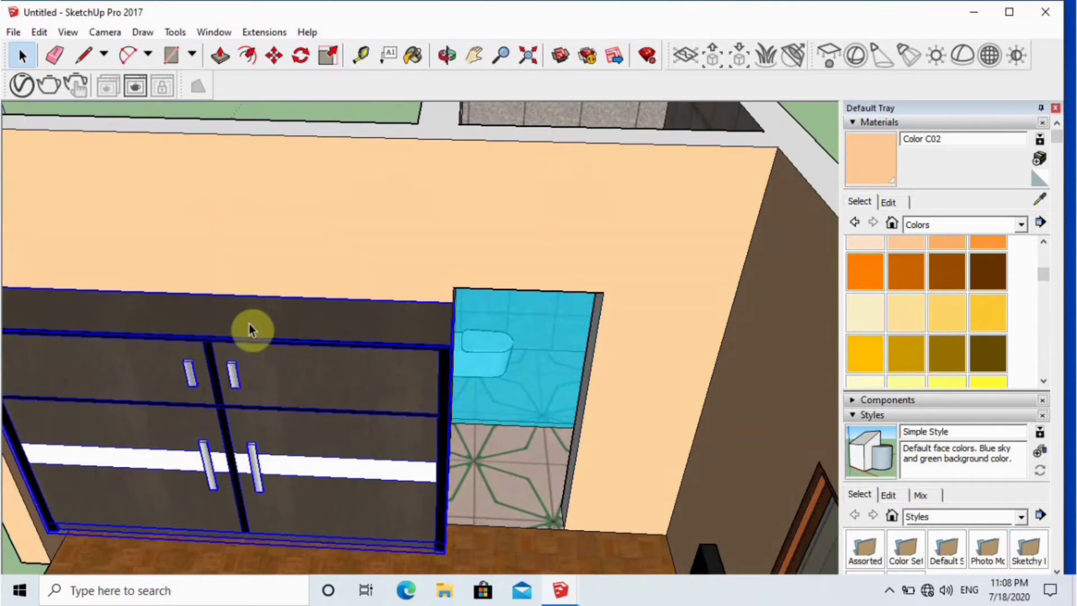
Scale the cupboard upward to make it slightly taller than the bathroom doorway
key(s)
drag(212, 316, 206, 276)
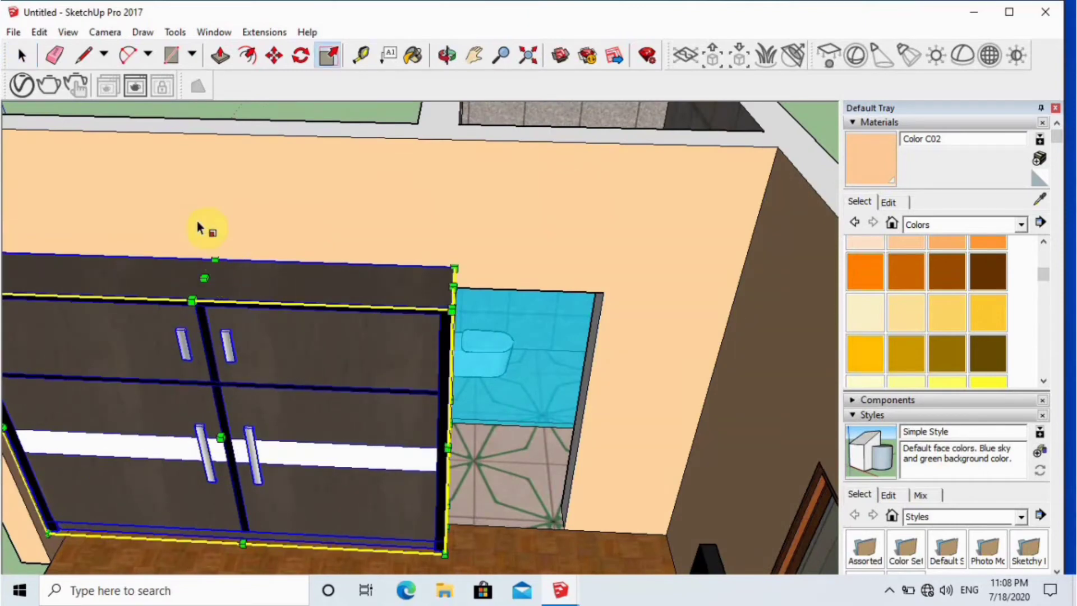
key(space)
scroll(408, 291, down, 3)
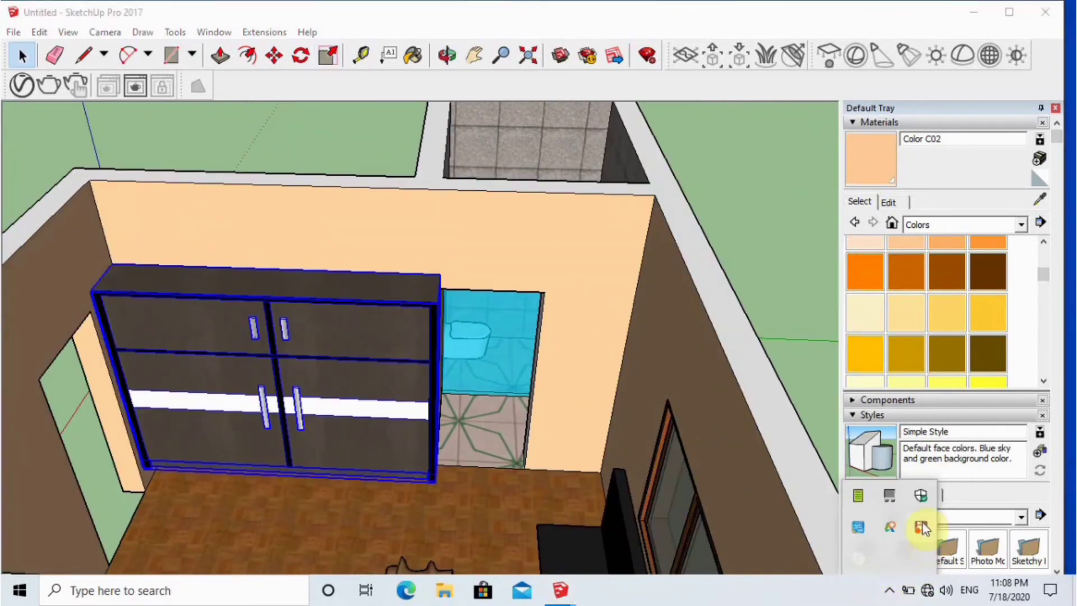
right_click(922, 525)
click(962, 264)
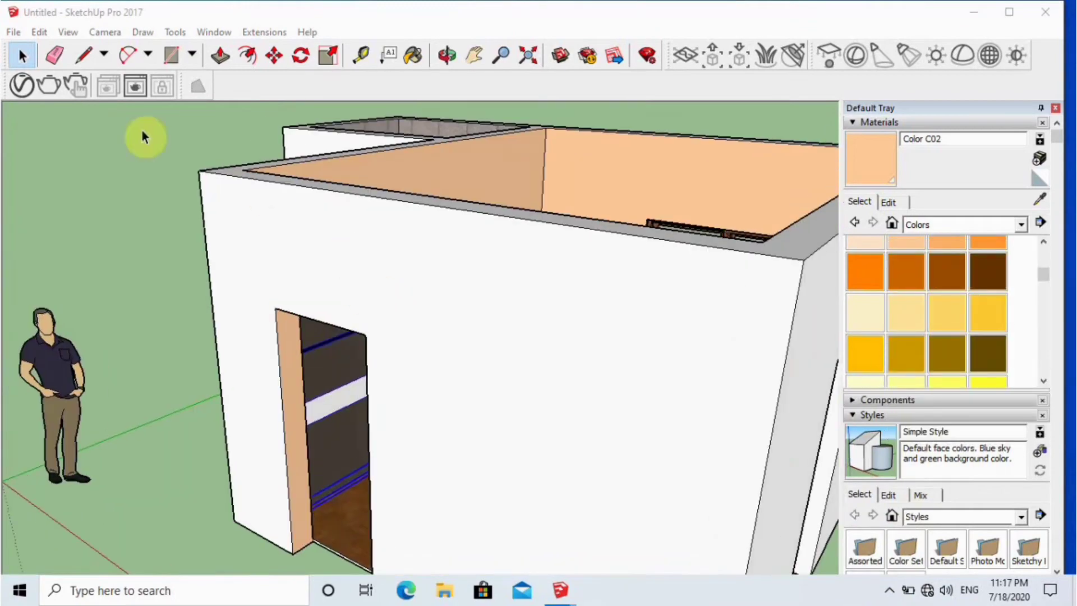
Import the set of door models from the skectchup library folder and place it outside beside the bathroom
key(alt+f)
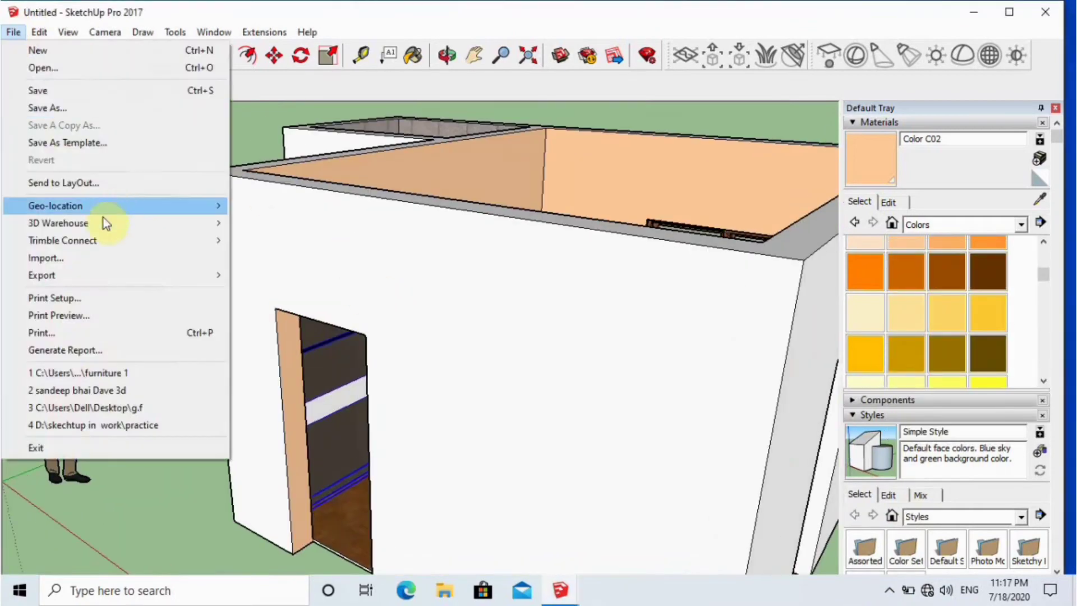
click(65, 264)
click(405, 142)
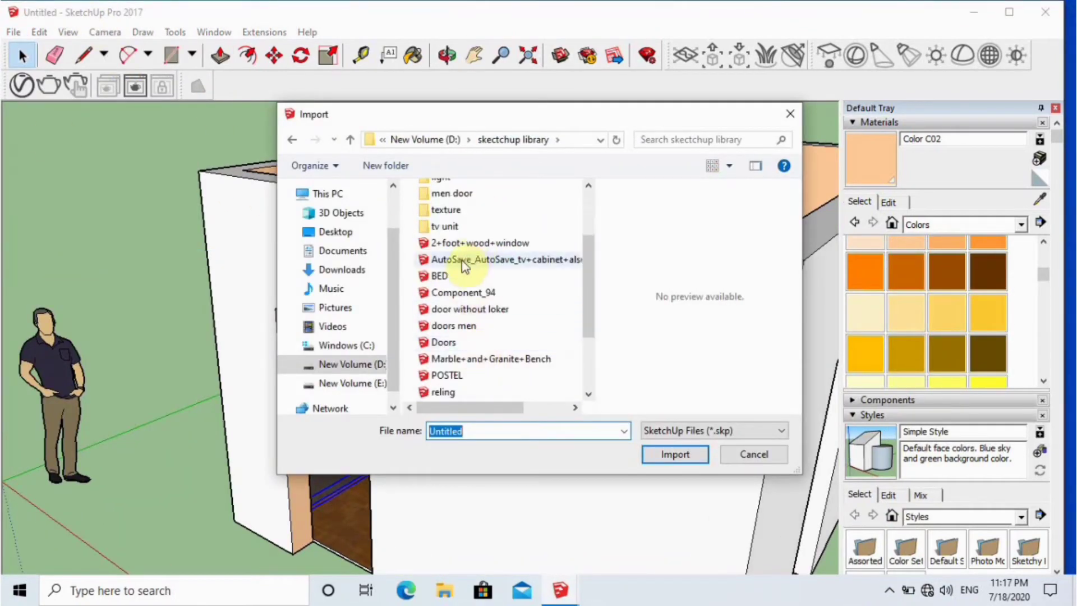
click(701, 452)
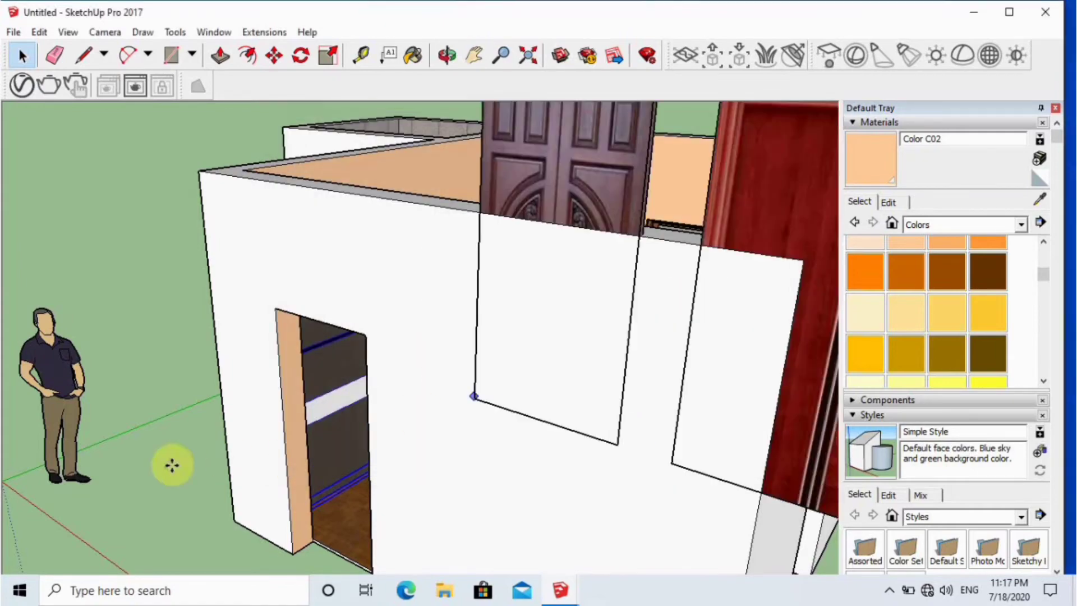
middle_drag(95, 379, 112, 465)
scroll(359, 365, down, 3)
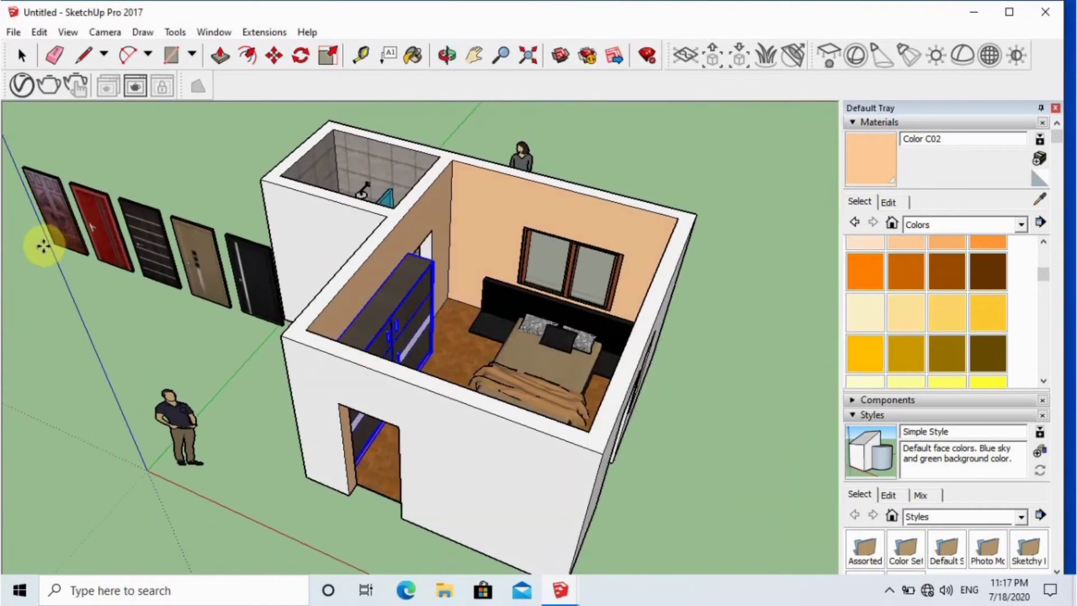
click(44, 245)
Explode the imported door set into separate doors
middle_drag(247, 241, 367, 193)
scroll(207, 317, up, 3)
scroll(296, 404, down, 4)
middle_drag(207, 317, 233, 423)
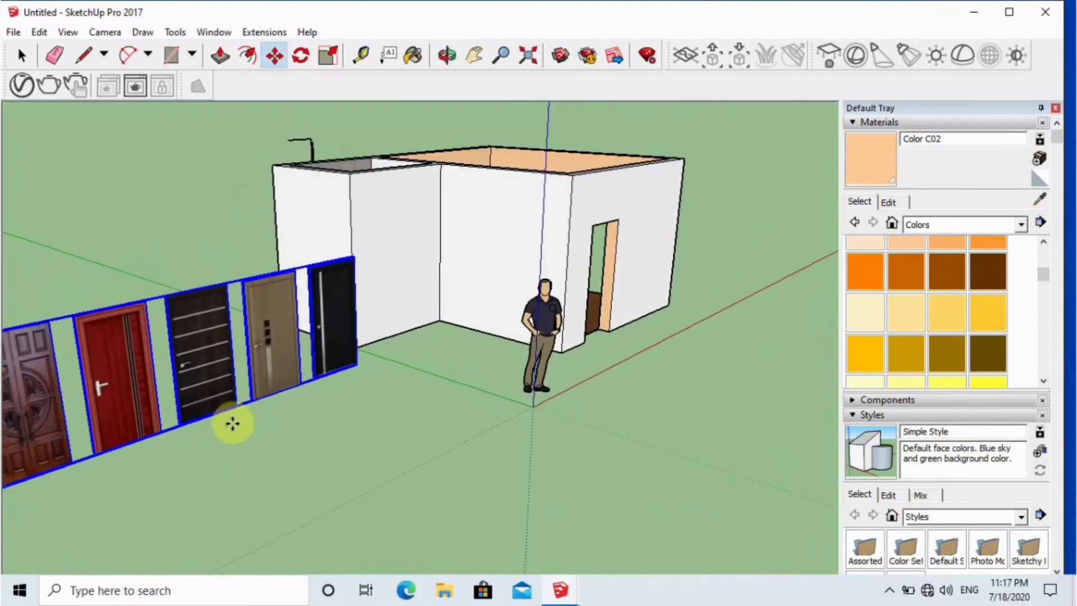
scroll(205, 381, up, 3)
right_click(205, 383)
click(275, 291)
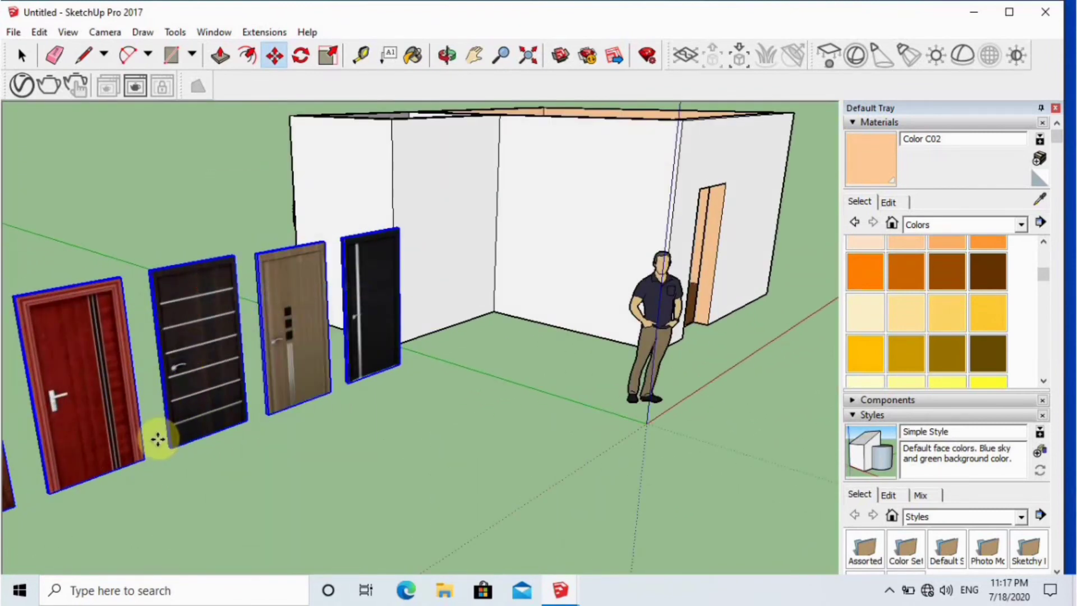
scroll(157, 439, down, 3)
Move the dark door with horizontal metal strips by its bottom corner into the bedroom's entrance doorway
key(space)
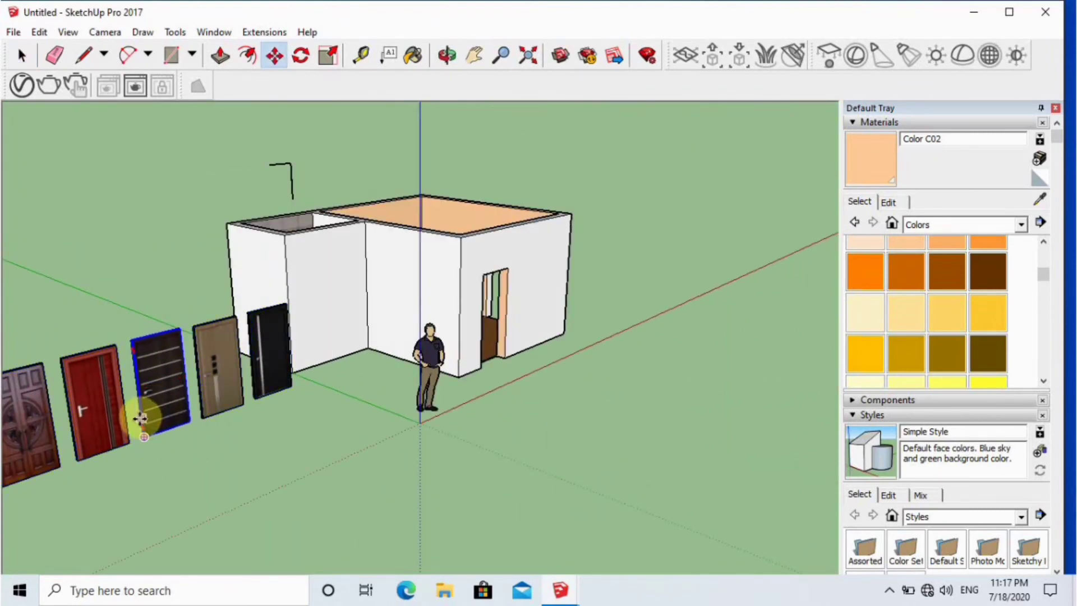
scroll(553, 338, up, 4)
middle_drag(553, 336, 277, 423)
scroll(280, 410, up, 8)
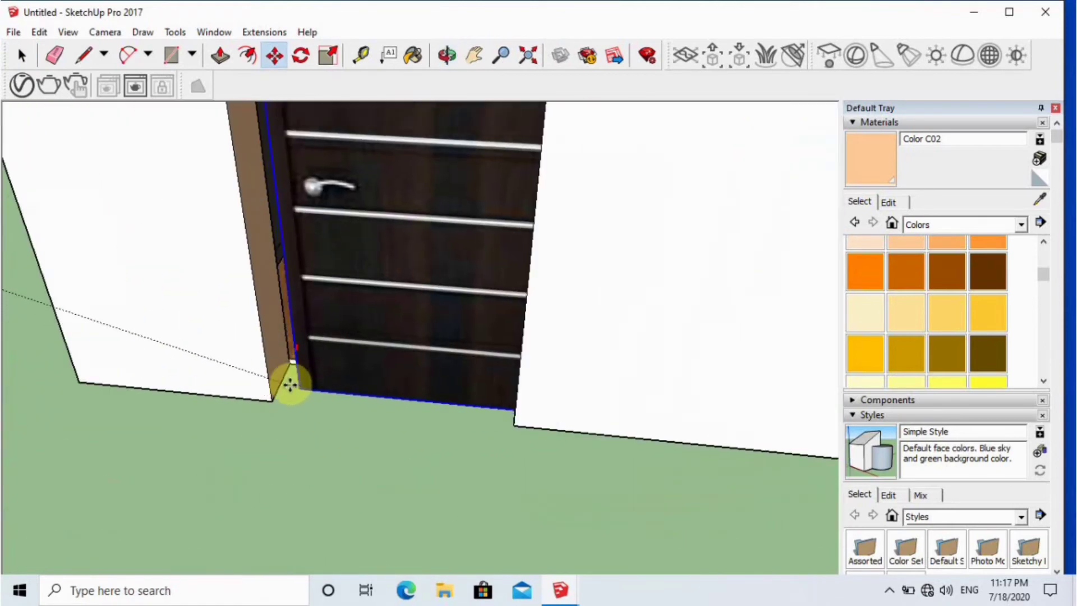
click(264, 411)
Scale the dark striped door to match the width of the entrance doorway
click(699, 459)
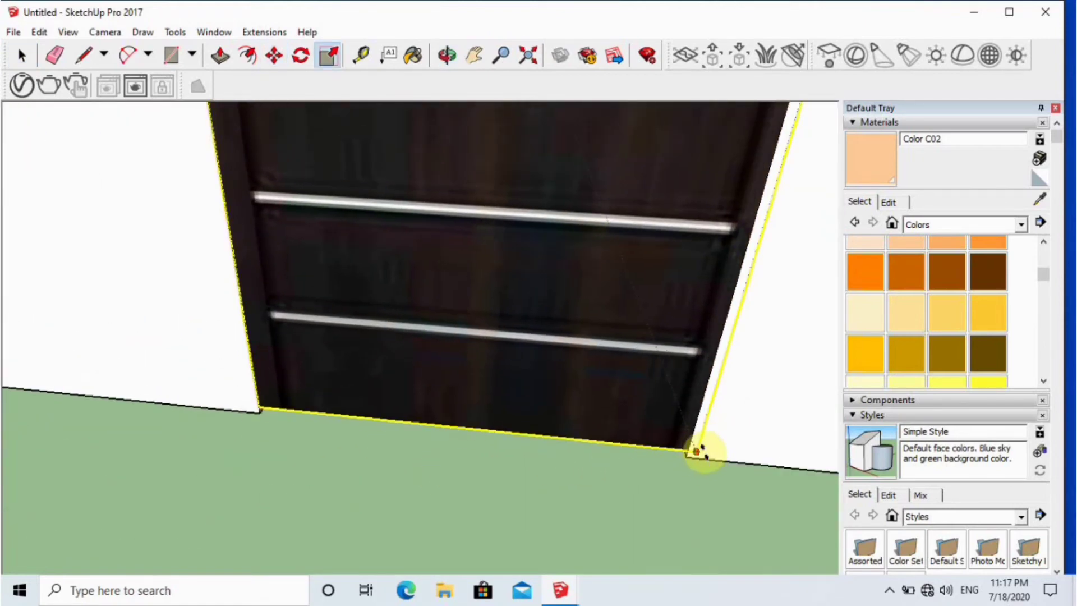
key(space)
scroll(641, 359, down, 4)
scroll(774, 197, down, 4)
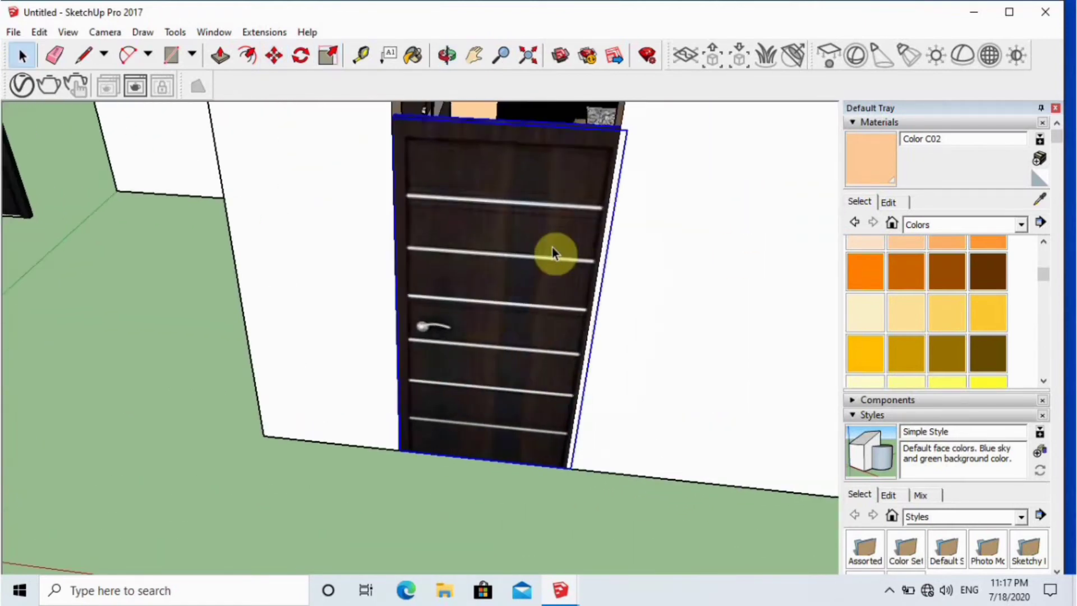
key(s)
scroll(616, 323, up, 4)
click(583, 328)
click(578, 327)
key(space)
scroll(550, 395, down, 3)
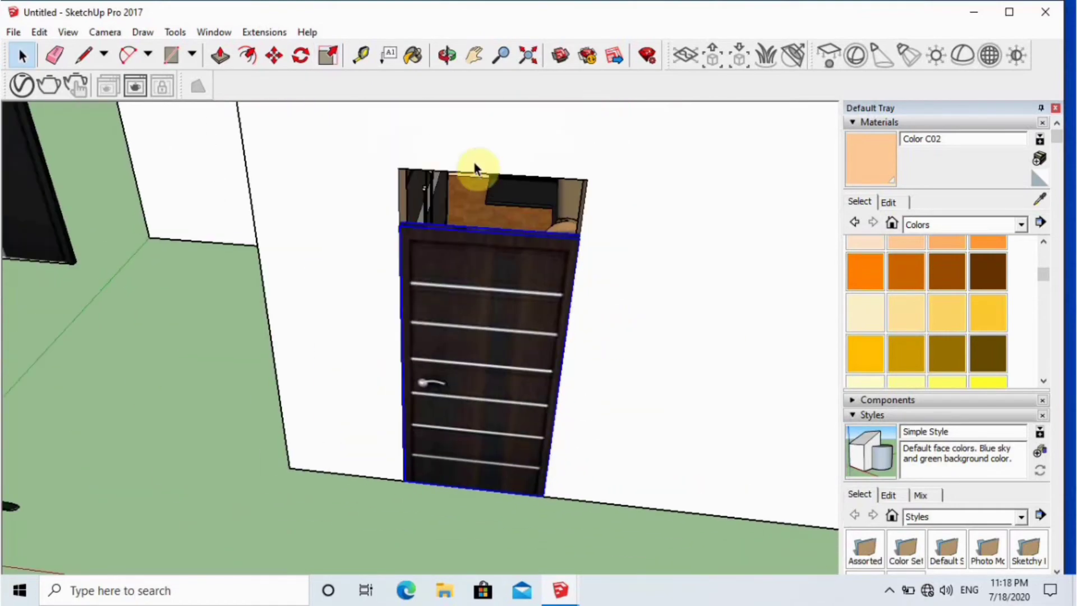
Stretch the dark striped door upward to the head of the entrance doorway
scroll(473, 165, up, 6)
scroll(469, 388, down, 3)
scroll(469, 391, up, 1)
key(s)
scroll(435, 405, up, 3)
drag(433, 405, 434, 188)
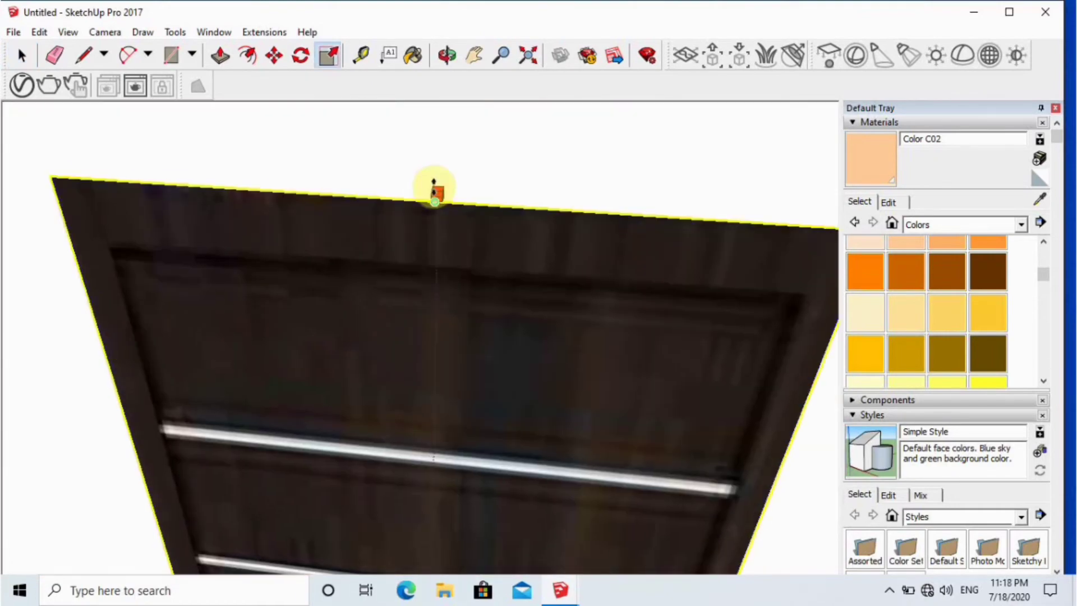
scroll(508, 317, down, 6)
key(space)
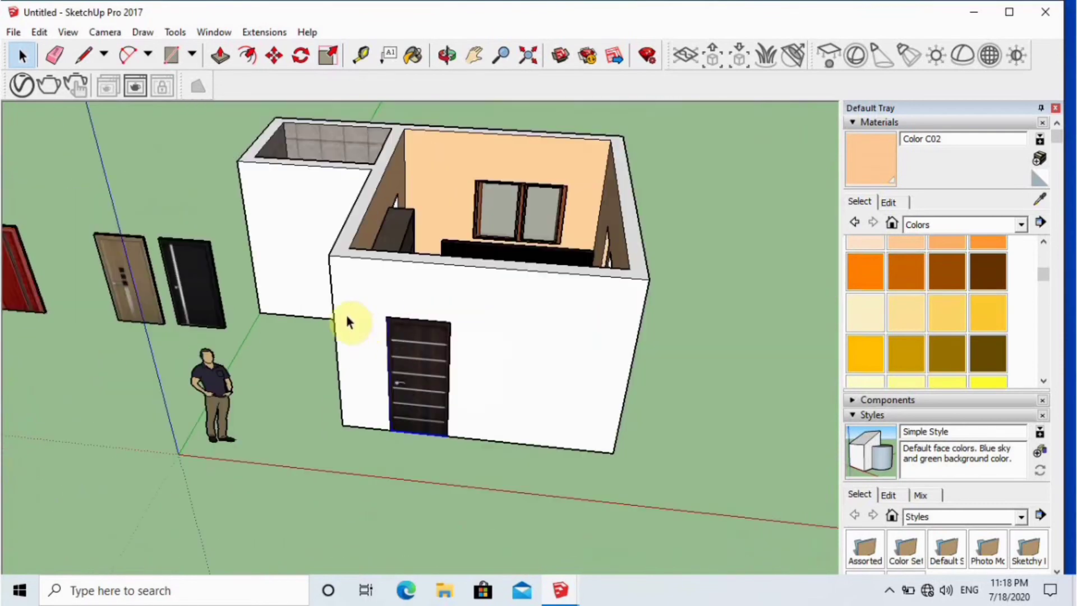
Copy the dark striped door from the entrance doorway to a spot outside the bedroom's side doorway
scroll(377, 365, up, 3)
double_click(381, 376)
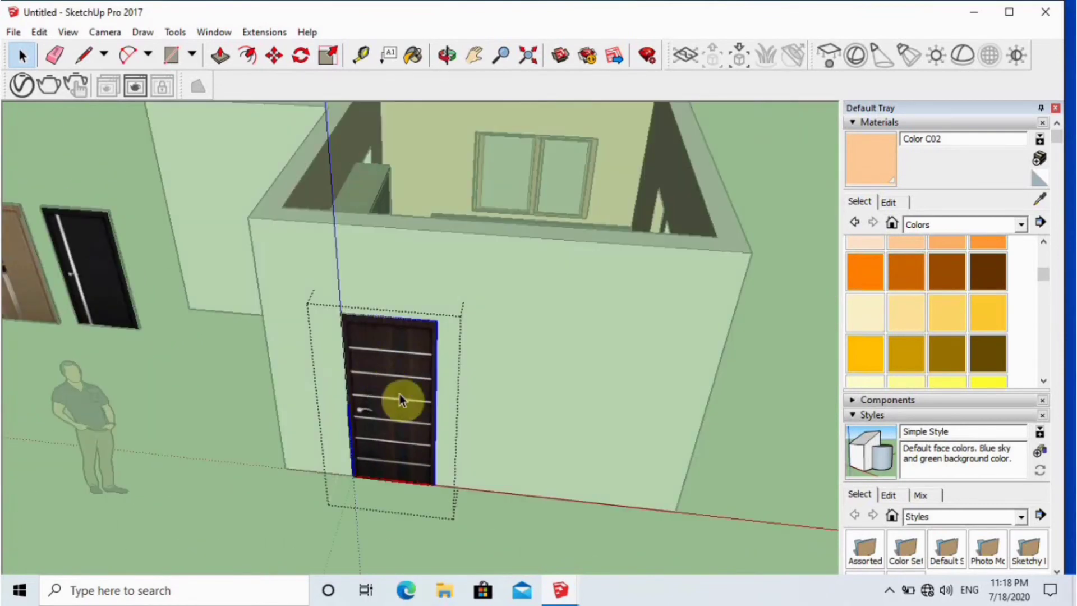
key(Escape)
scroll(390, 396, up, 2)
click(388, 382)
key(m)
click(421, 505)
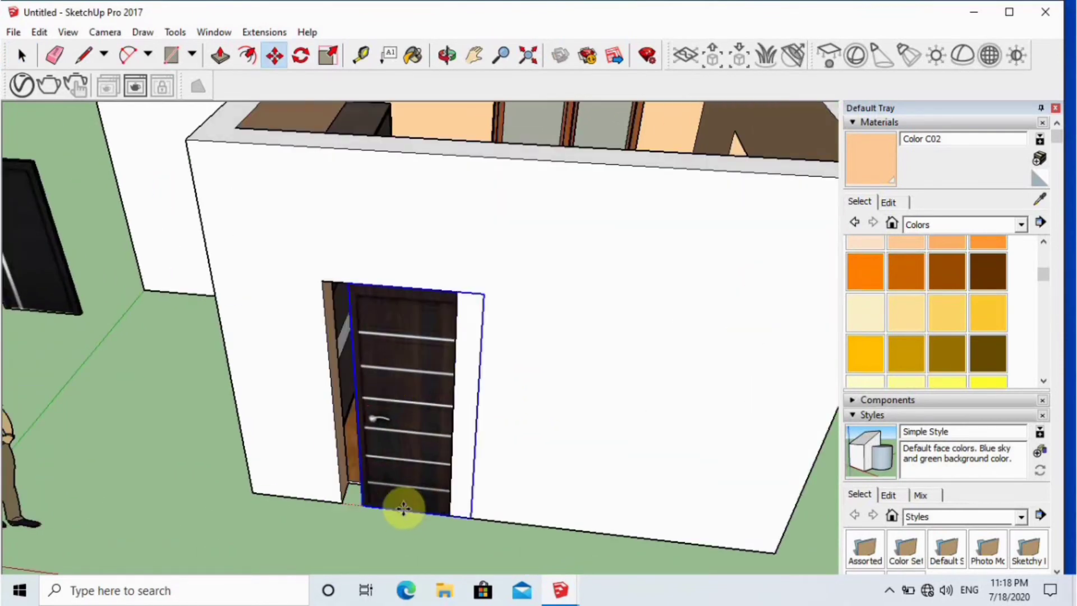
key(ctrl)
scroll(184, 493, down, 3)
scroll(658, 395, up, 3)
middle_drag(659, 394, 580, 490)
scroll(519, 488, up, 4)
click(525, 531)
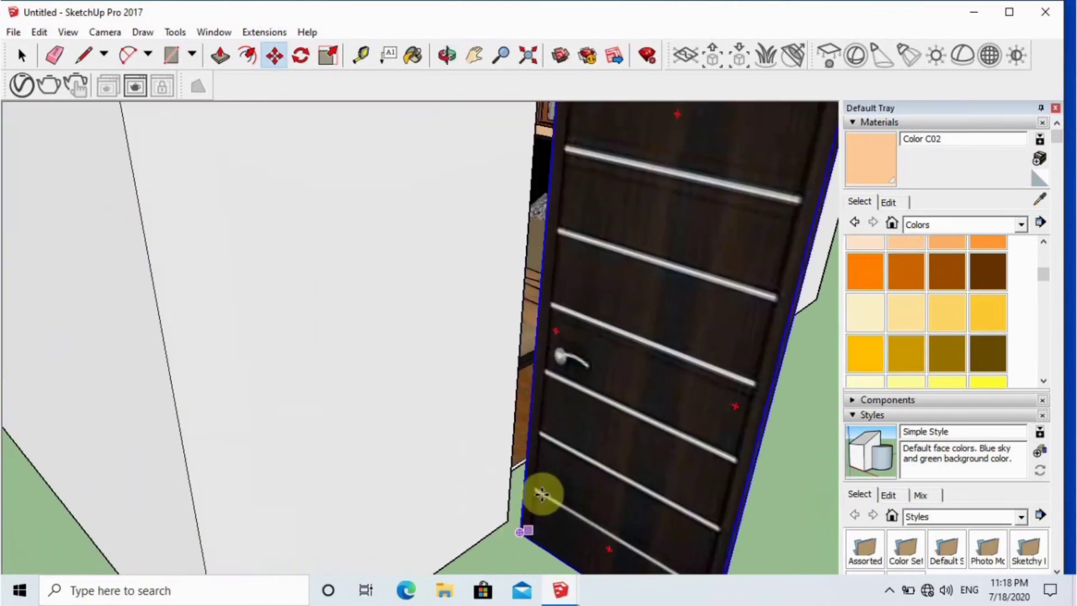
Rotate the copied door about its bottom corner so it runs parallel to the bedroom's side wall
scroll(546, 491, down, 5)
scroll(620, 542, down, 2)
scroll(634, 539, up, 5)
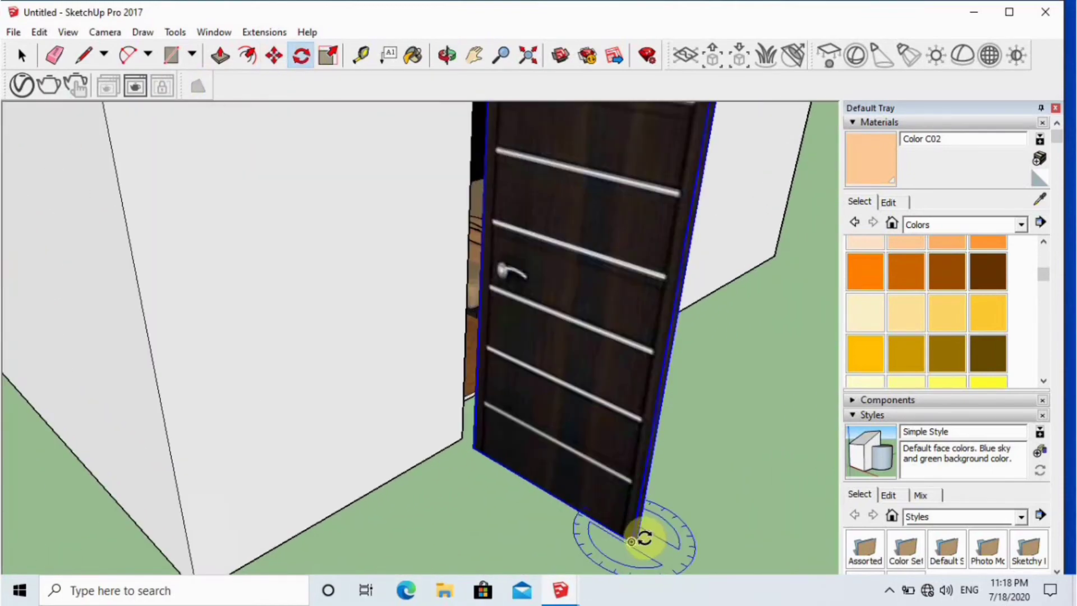
click(739, 442)
scroll(370, 354, up, 1)
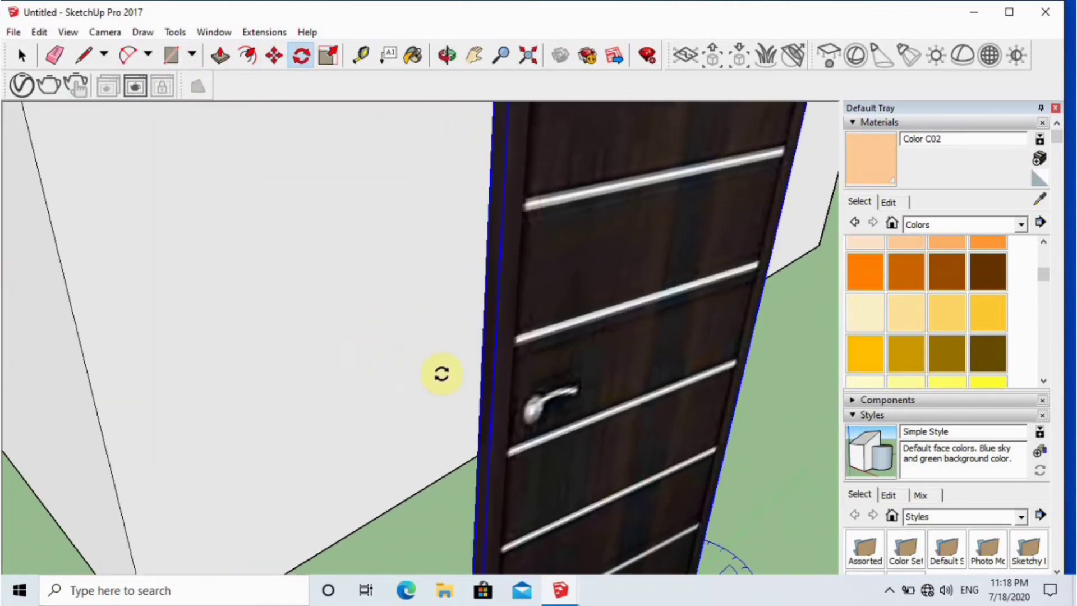
middle_drag(510, 389, 621, 404)
click(476, 363)
Move the rotated door by its bottom corner into the side doorway beside the window opening
scroll(476, 363, down, 4)
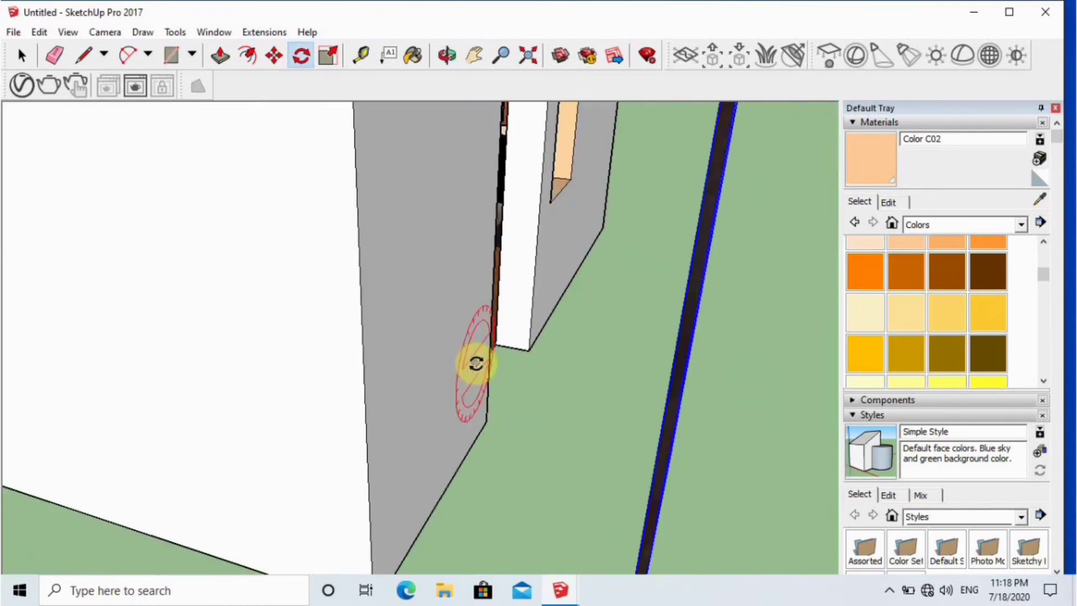
middle_drag(719, 465, 580, 439)
scroll(511, 470, up, 2)
scroll(465, 418, up, 5)
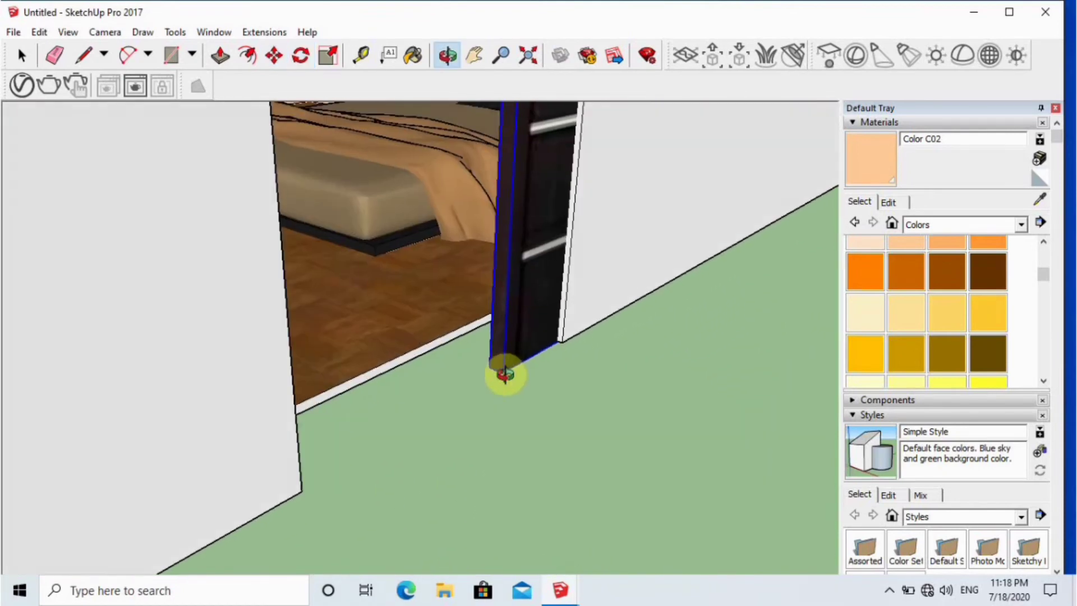
scroll(649, 443, down, 3)
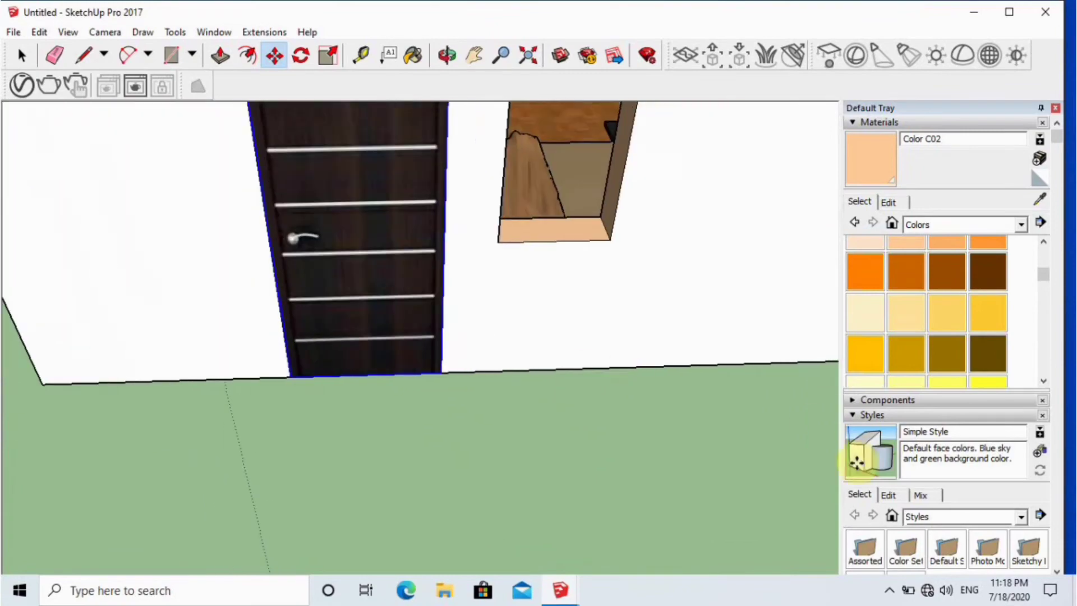
click(894, 598)
right_click(921, 526)
click(962, 236)
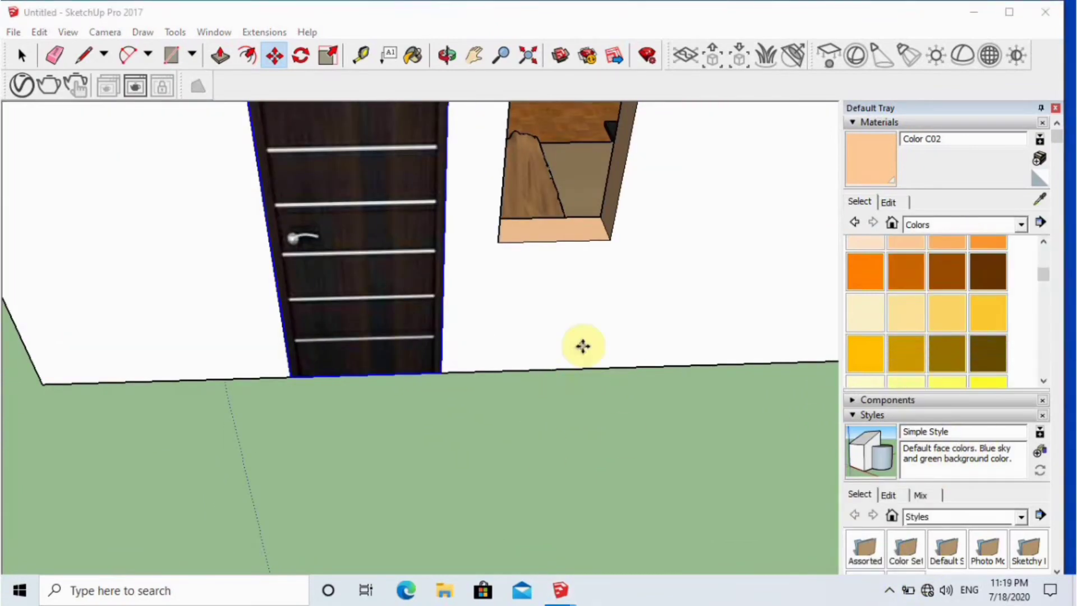
mouse_move(435, 442)
middle_down()
mouse_move(476, 432)
mouse_move(447, 305)
mouse_move(464, 293)
mouse_move(499, 357)
mouse_move(433, 440)
middle_up()
scroll(437, 457, up, 4)
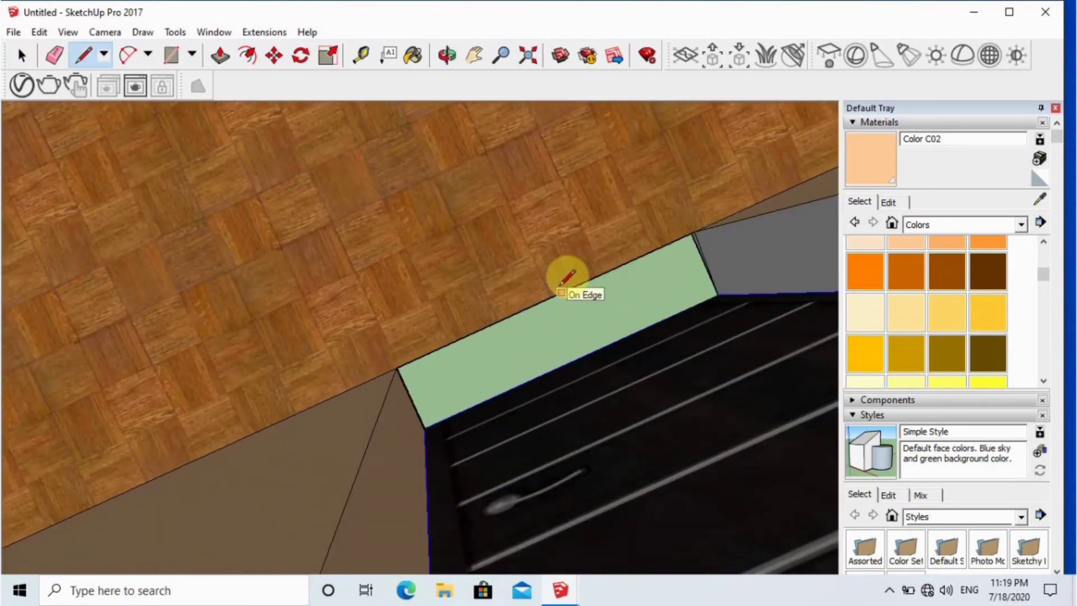
key(space)
middle_drag(552, 290, 437, 399)
scroll(437, 398, up, 2)
middle_drag(422, 355, 573, 359)
scroll(516, 313, up, 3)
middle_drag(516, 313, 404, 314)
scroll(351, 295, up, 8)
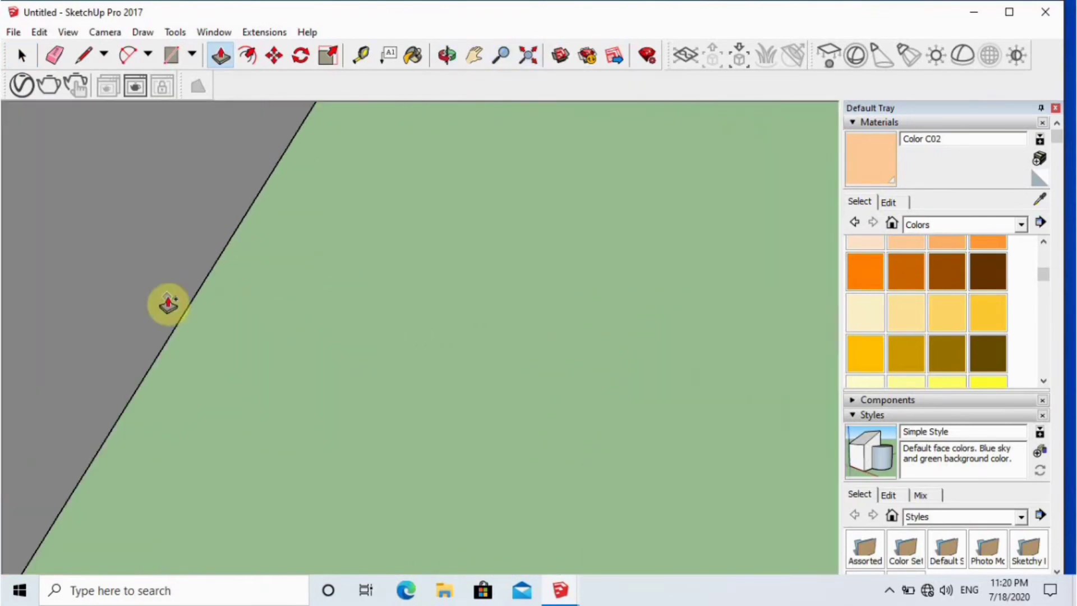
scroll(168, 305, up, 4)
scroll(483, 346, down, 3)
key(space)
scroll(526, 385, down, 4)
scroll(454, 423, down, 4)
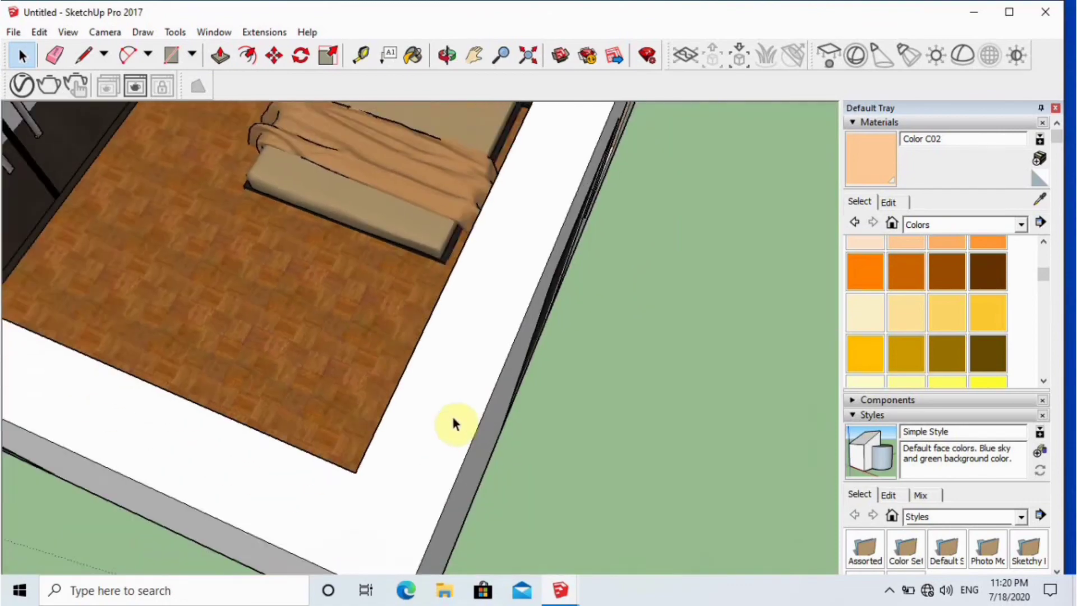
Draw a line across the threshold edge of the side doorway and Push/Pull the wood floor out to the door
middle_drag(454, 423, 588, 454)
scroll(590, 454, up, 6)
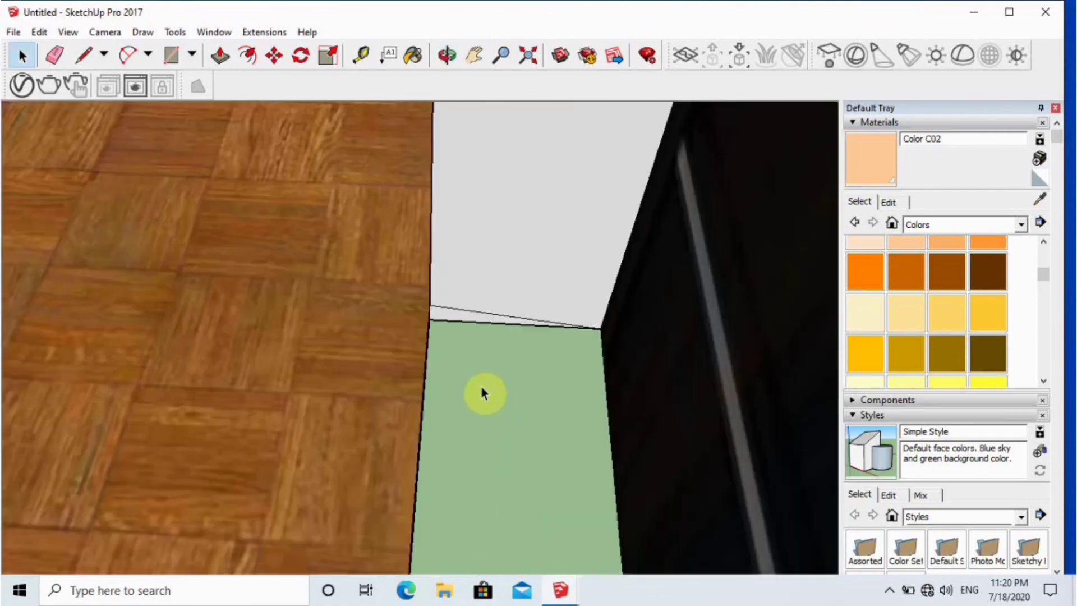
scroll(465, 356, down, 2)
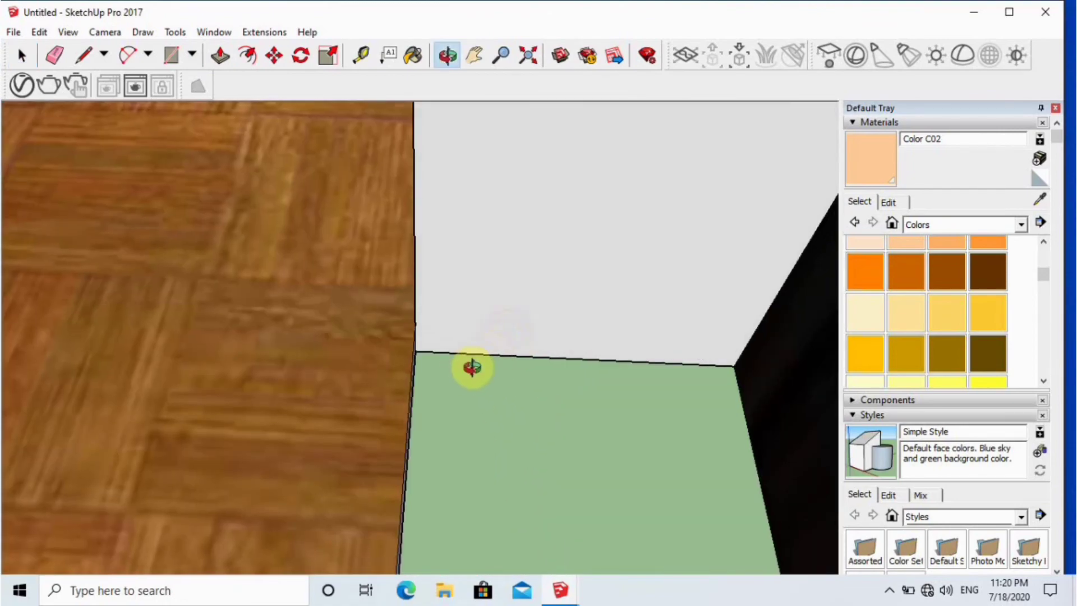
middle_drag(472, 367, 393, 303)
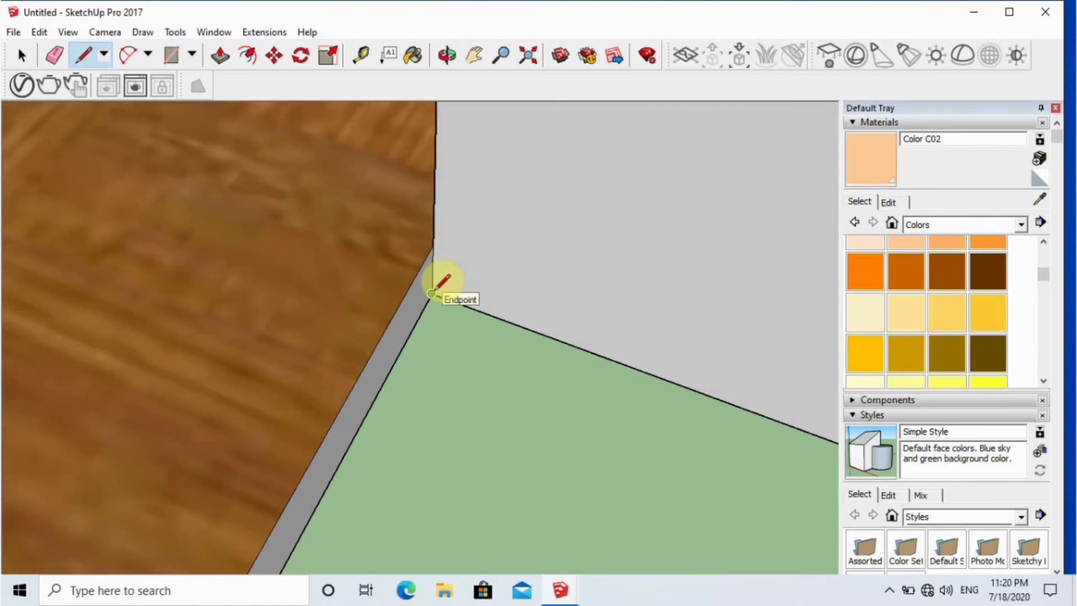
click(411, 327)
scroll(388, 331, down, 2)
click(775, 428)
scroll(704, 412, down, 5)
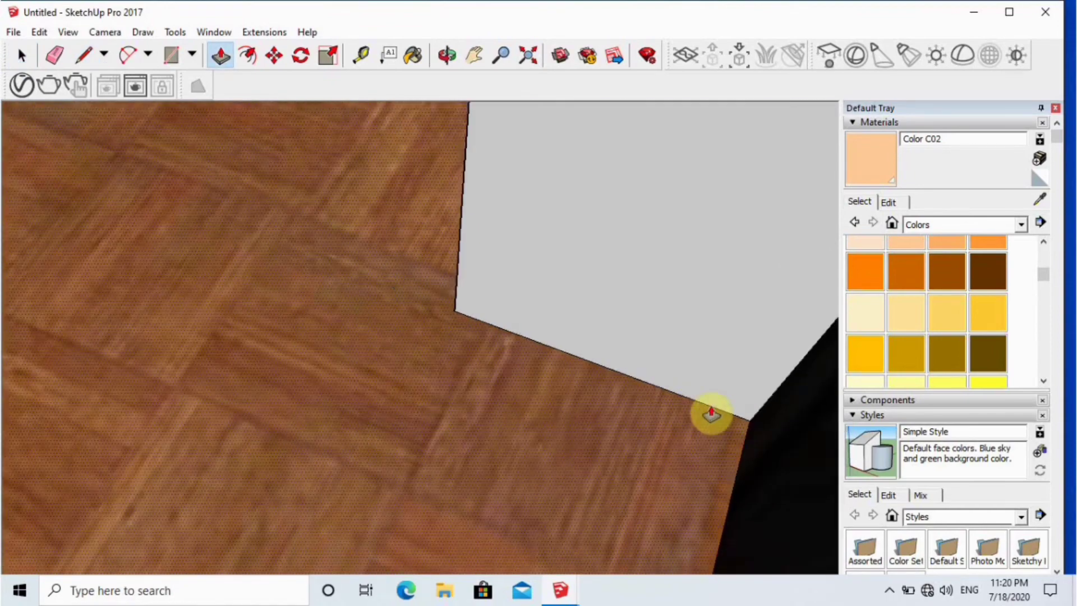
key(space)
Push/Pull the edge of the wood floor into the entrance doorway to fill the gap up to its door
scroll(786, 471, down, 5)
middle_drag(409, 368, 621, 462)
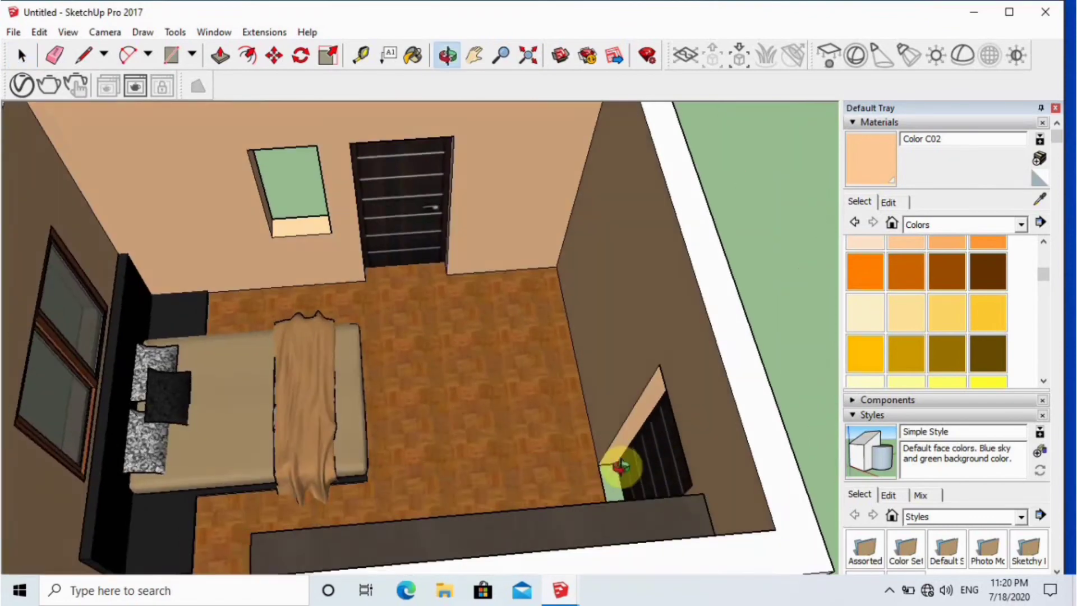
scroll(612, 505, up, 5)
scroll(611, 505, up, 10)
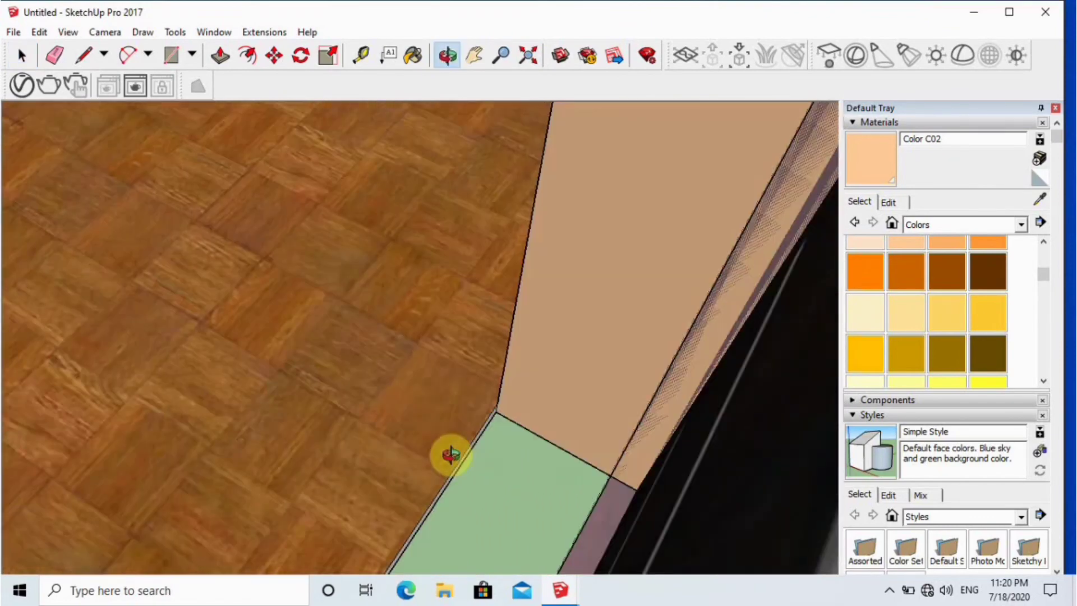
scroll(514, 441, down, 12)
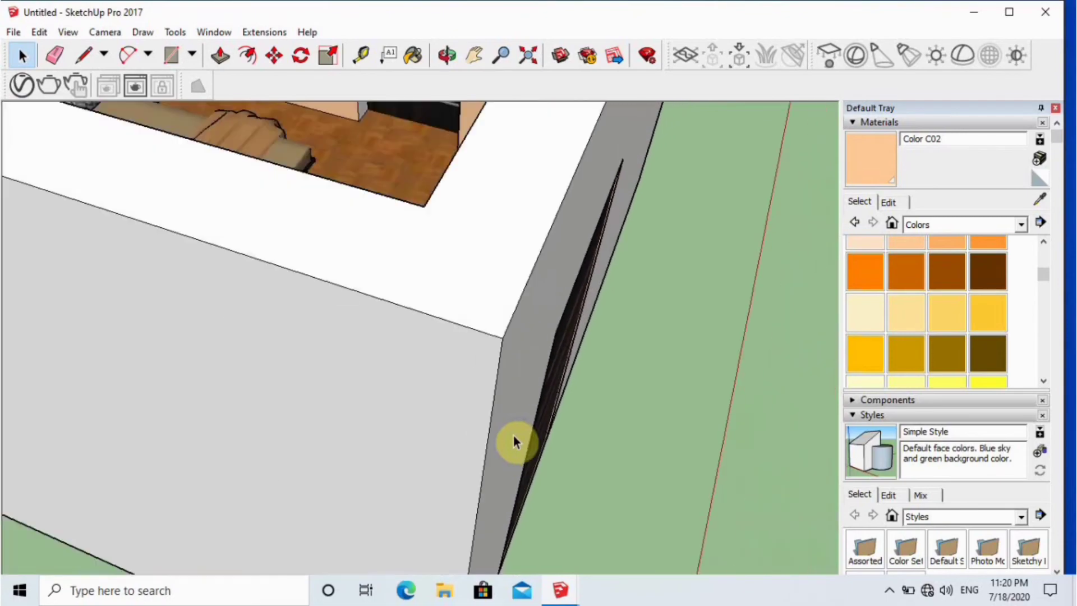
scroll(568, 407, up, 4)
scroll(596, 445, down, 5)
scroll(630, 565, up, 10)
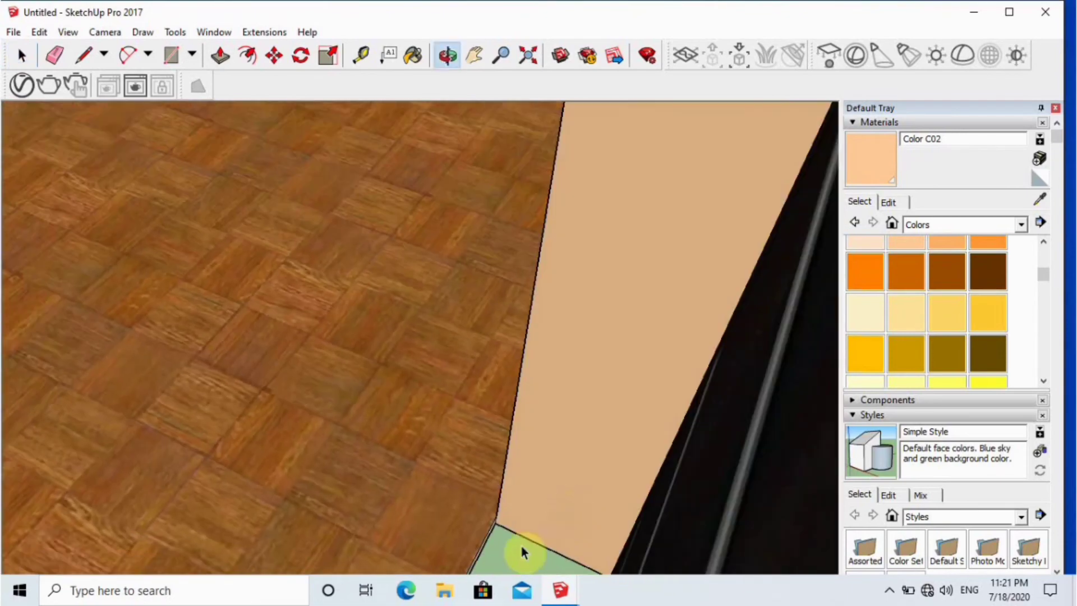
scroll(529, 453, up, 7)
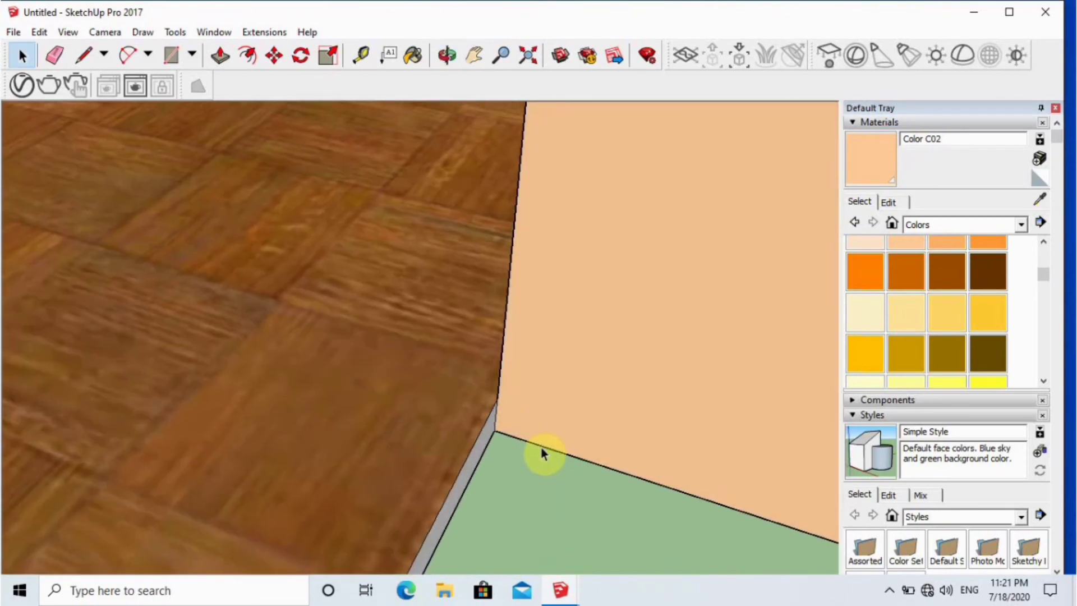
scroll(583, 458, down, 3)
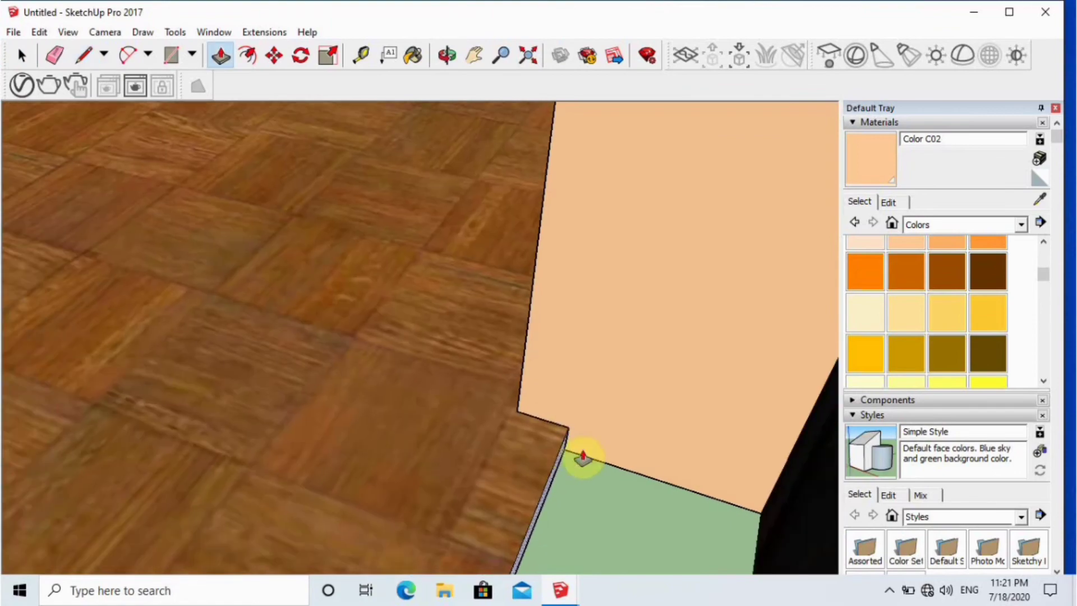
key(space)
Copy the dark striped door across the bedroom into the bathroom doorway beside the cupboard
scroll(586, 431, down, 10)
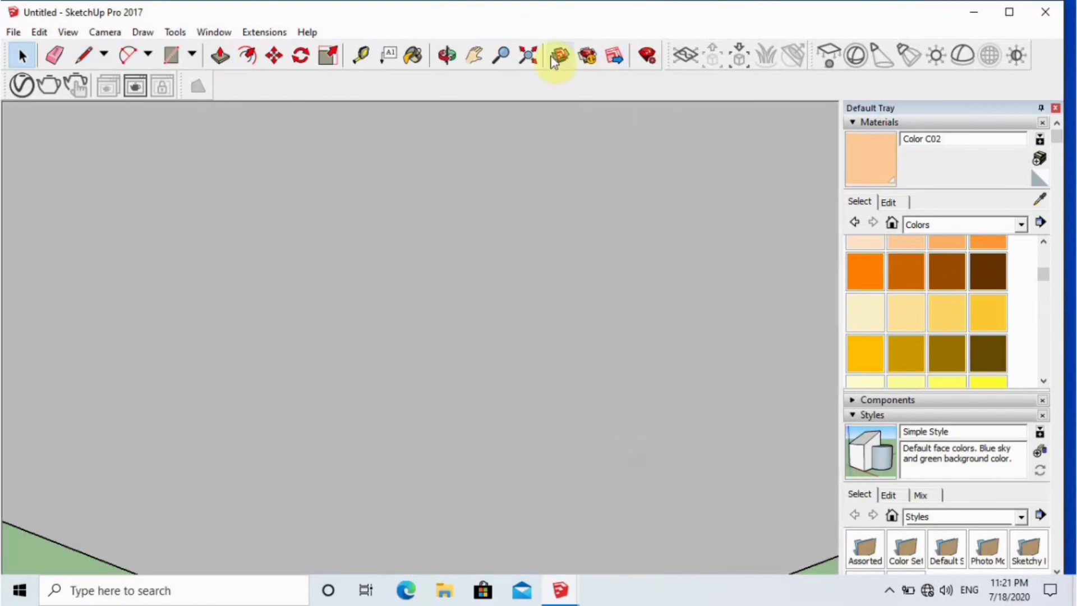
click(529, 56)
drag(504, 488, 513, 132)
scroll(298, 368, up, 8)
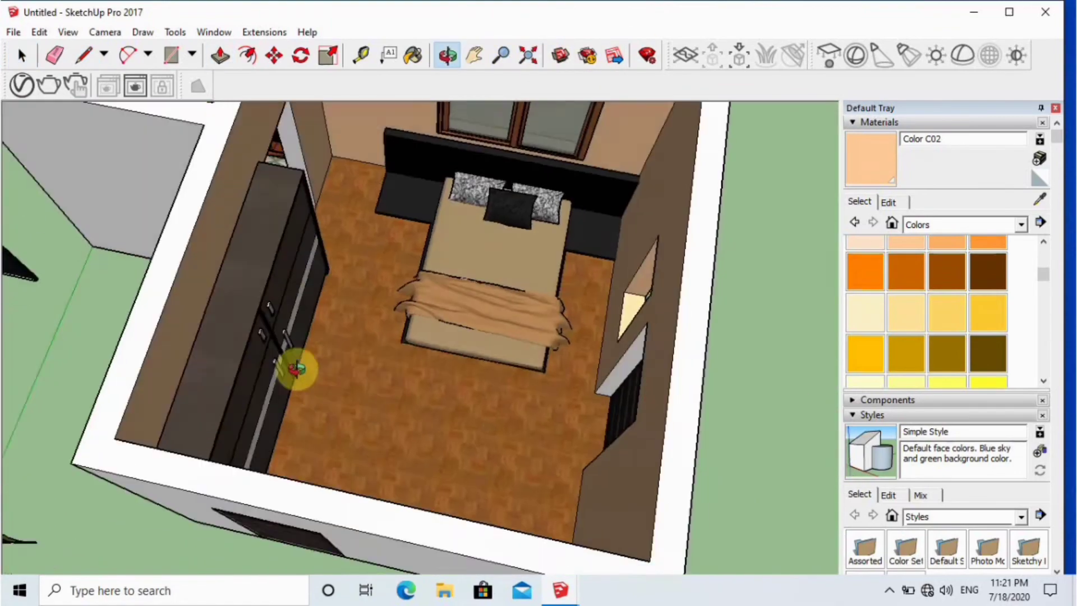
key(space)
scroll(207, 445, down, 3)
scroll(452, 473, up, 4)
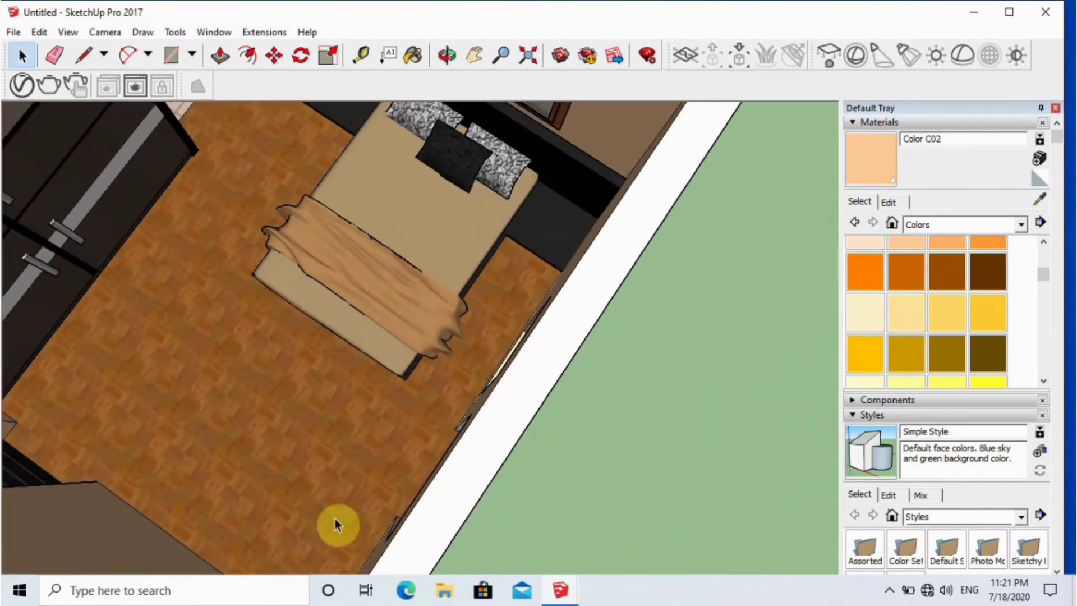
middle_drag(336, 524, 632, 452)
scroll(568, 374, up, 4)
click(565, 371)
scroll(567, 373, down, 3)
middle_drag(570, 378, 388, 455)
key(m)
scroll(544, 279, up, 5)
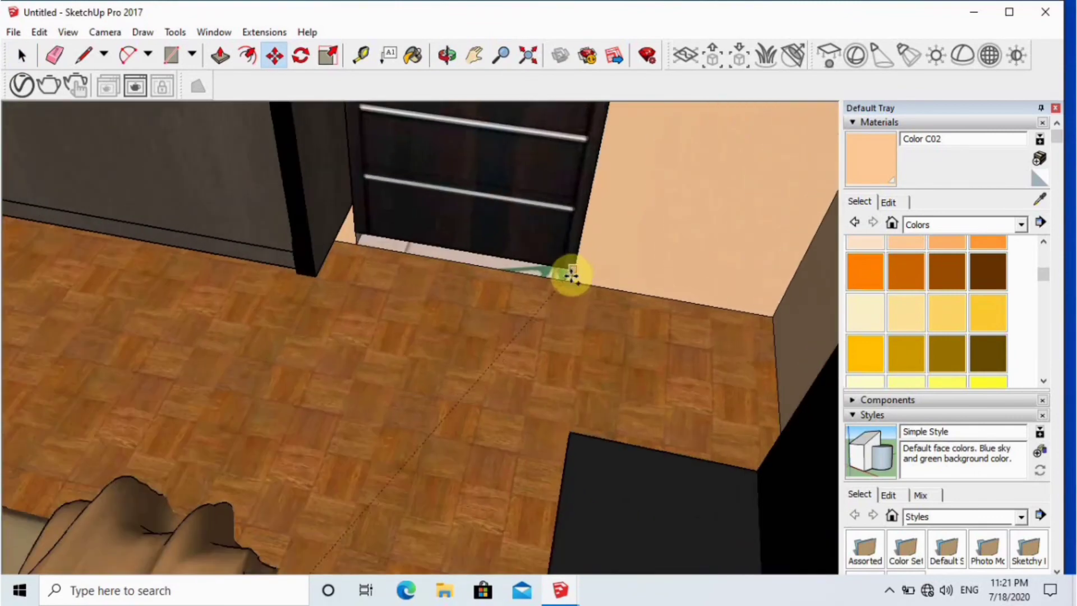
click(571, 283)
Scale the copied door's height to fit the head of the bathroom doorway
scroll(575, 434, down, 4)
scroll(628, 225, up, 6)
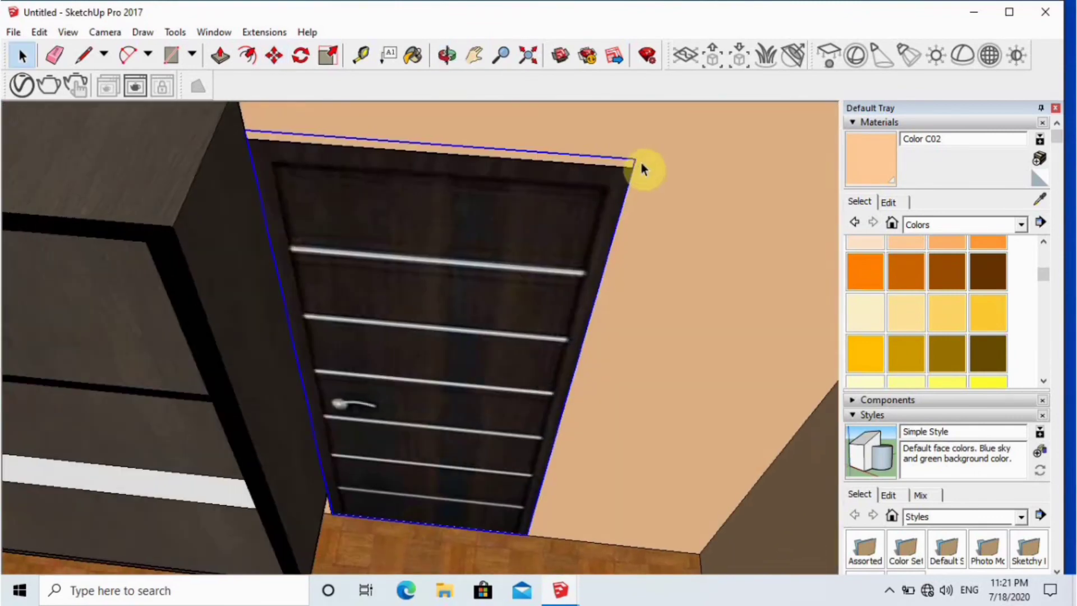
drag(361, 155, 361, 150)
scroll(423, 226, down, 3)
scroll(209, 282, up, 2)
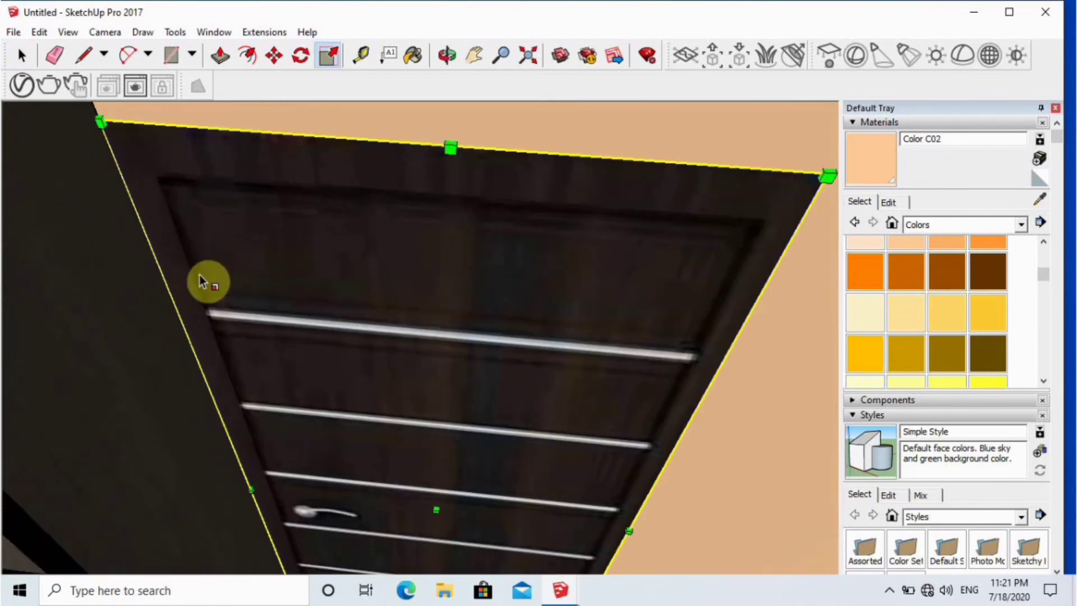
key(space)
Start importing a SketchUp file and show the contents of the skectchup library folder as large thumbnails
scroll(272, 280, down, 5)
middle_drag(272, 280, 143, 327)
scroll(344, 264, down, 6)
scroll(350, 249, up, 3)
middle_drag(350, 250, 235, 265)
scroll(235, 265, down, 2)
click(14, 32)
click(47, 258)
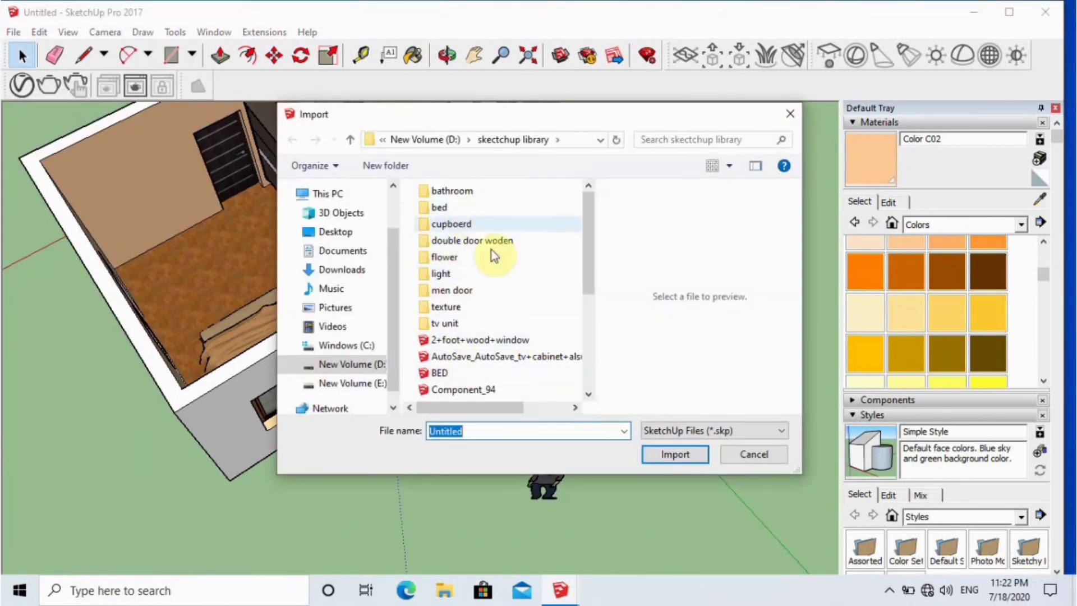
scroll(494, 255, down, 3)
scroll(641, 212, up, 3)
click(730, 165)
click(760, 42)
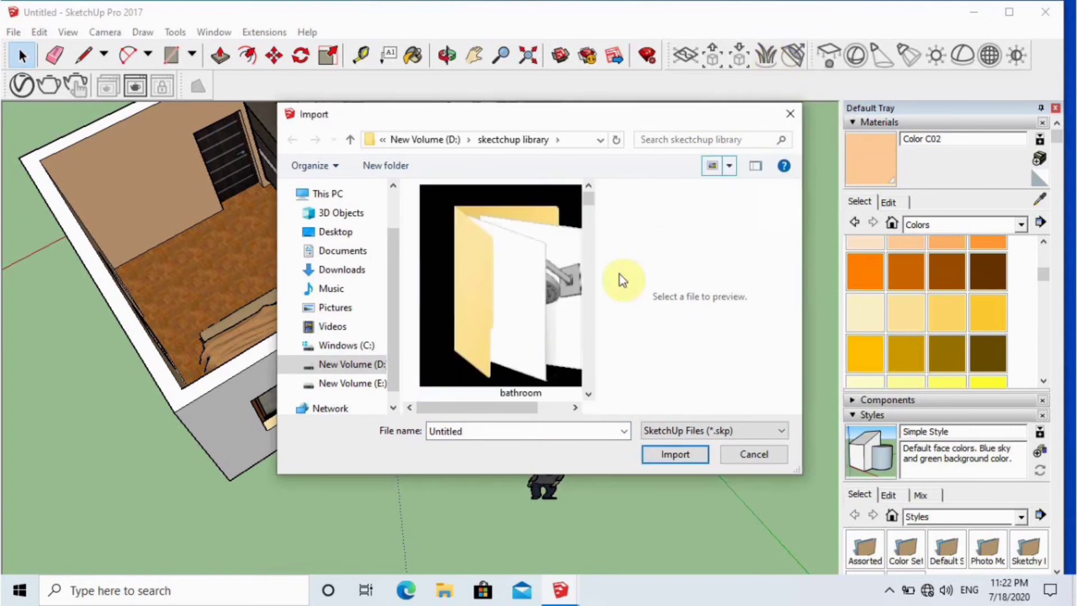
Import the Tv+unit model from the skectchup library folder
scroll(569, 320, down, 10)
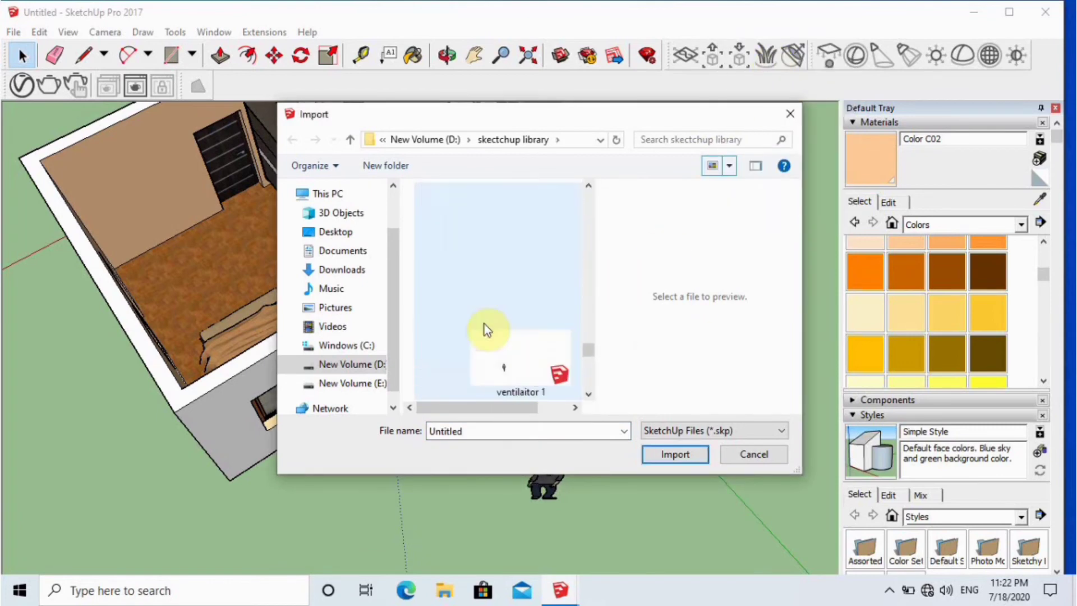
scroll(484, 325, up, 1)
click(487, 321)
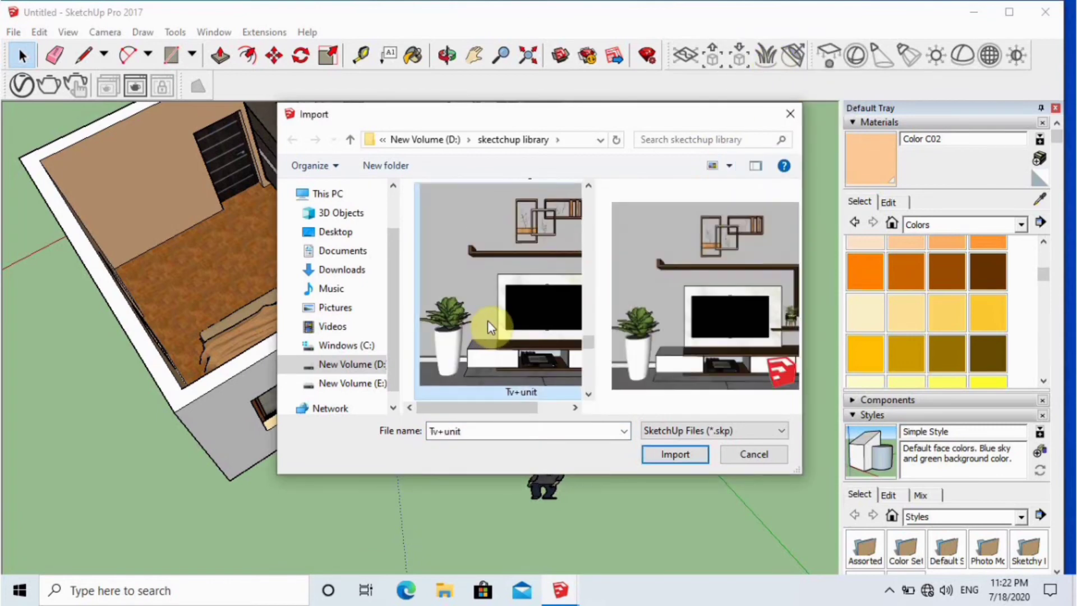
click(676, 459)
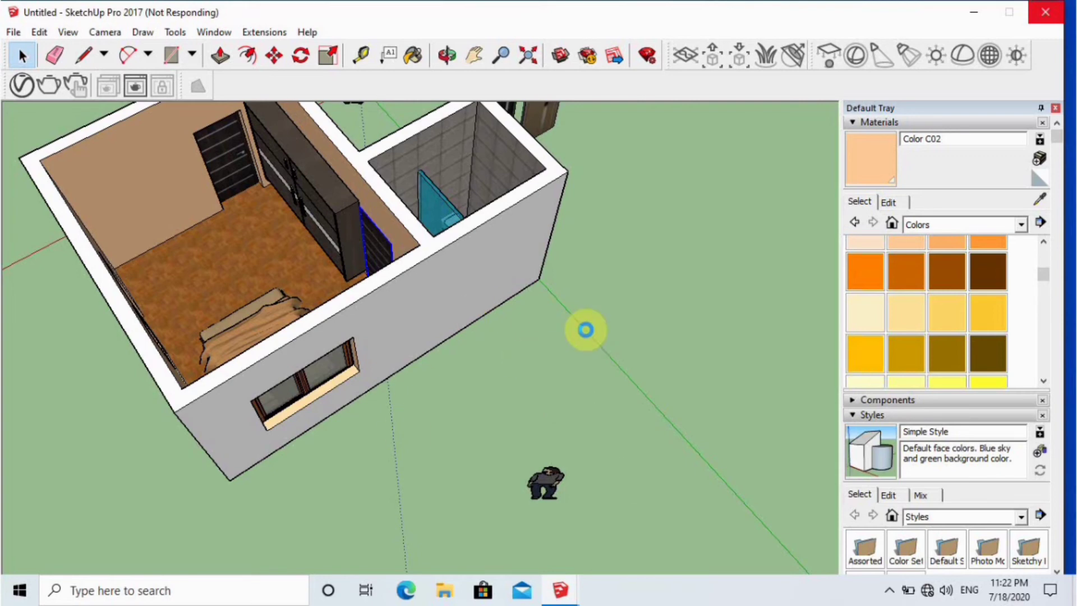
click(890, 590)
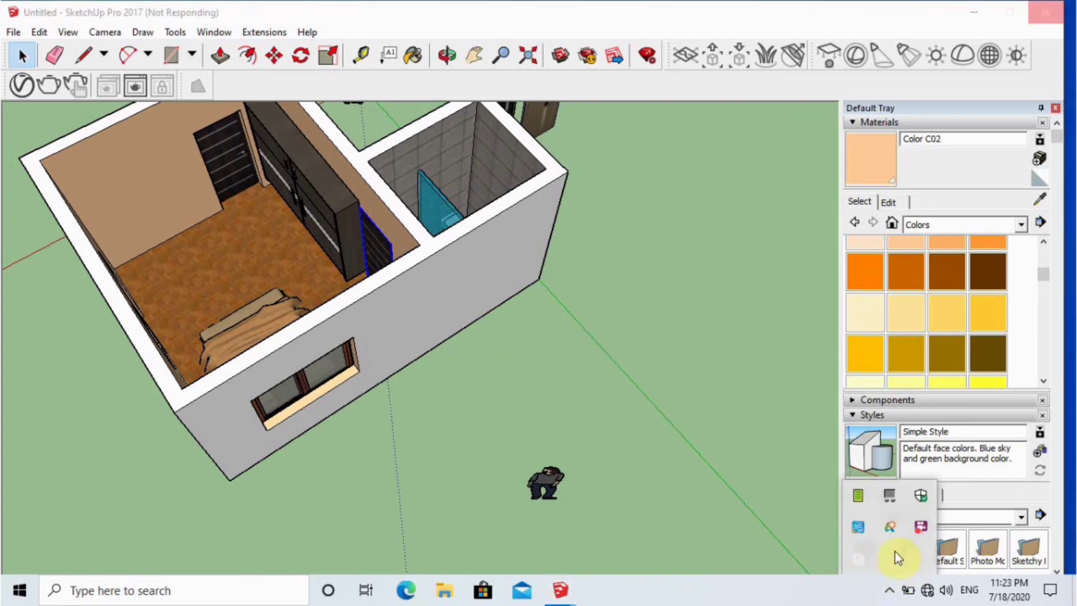
right_click(920, 527)
click(938, 247)
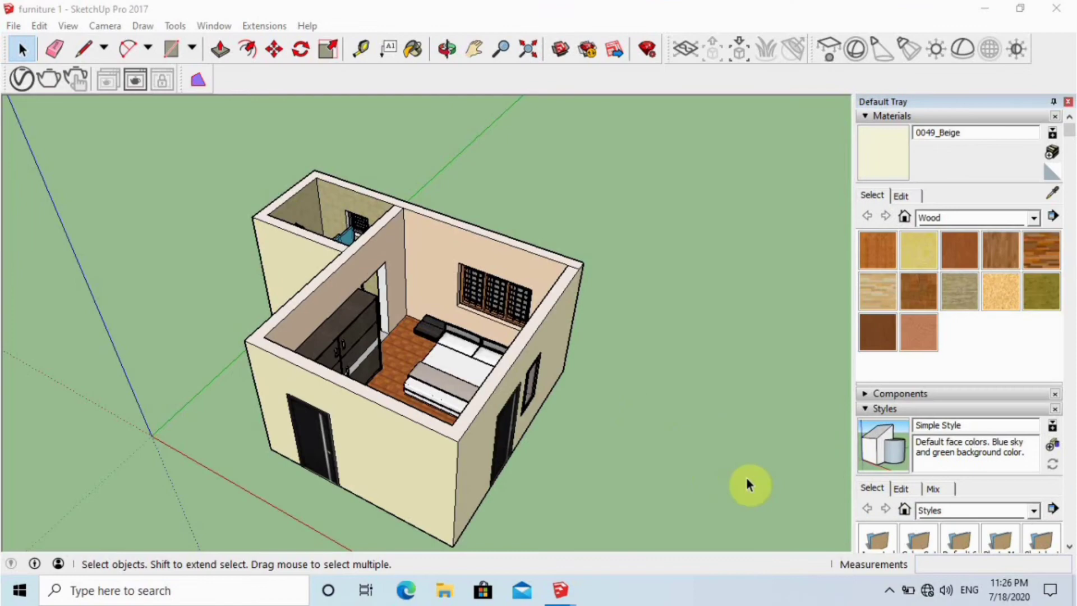
Close the bathroom's open top with a rectangle about 7' 6" by 6' 11" between opposite wall-top corners
scroll(294, 378, up, 3)
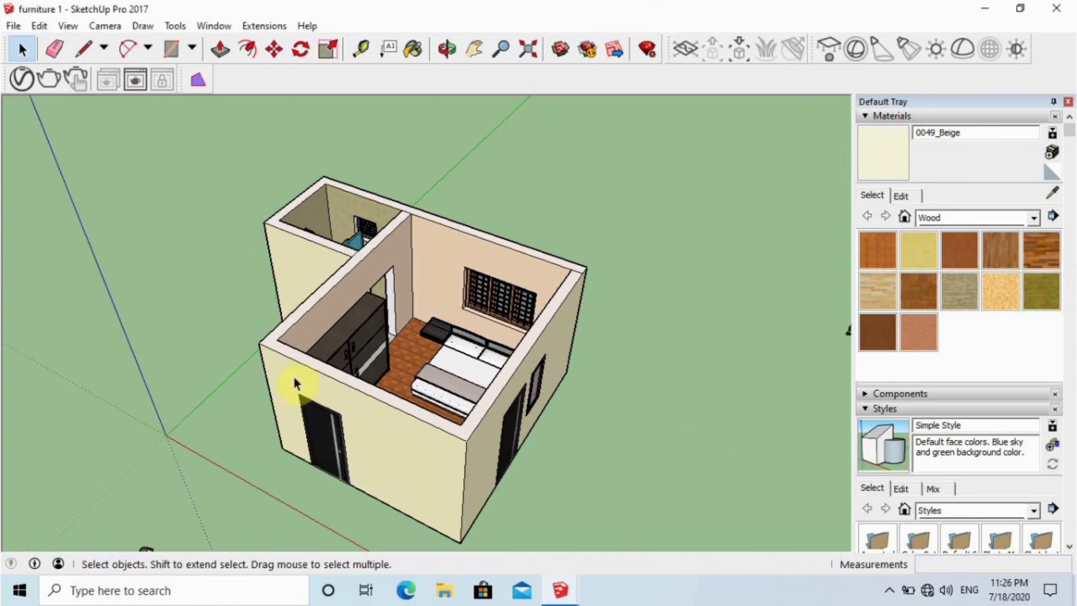
middle_drag(294, 377, 502, 377)
key(r)
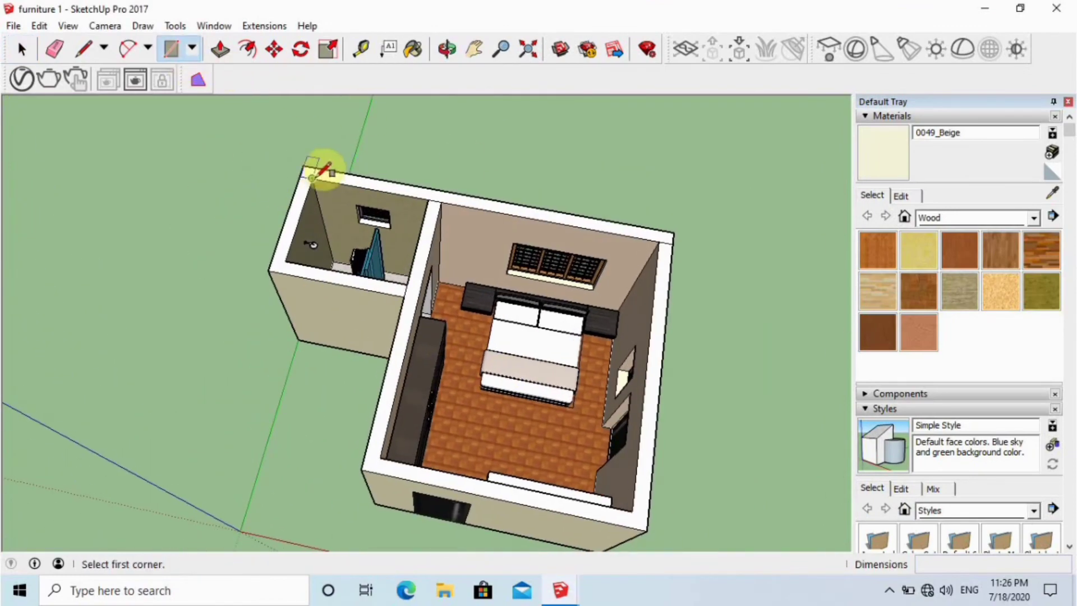
scroll(303, 163, up, 2)
click(295, 158)
scroll(476, 366, up, 1)
click(450, 350)
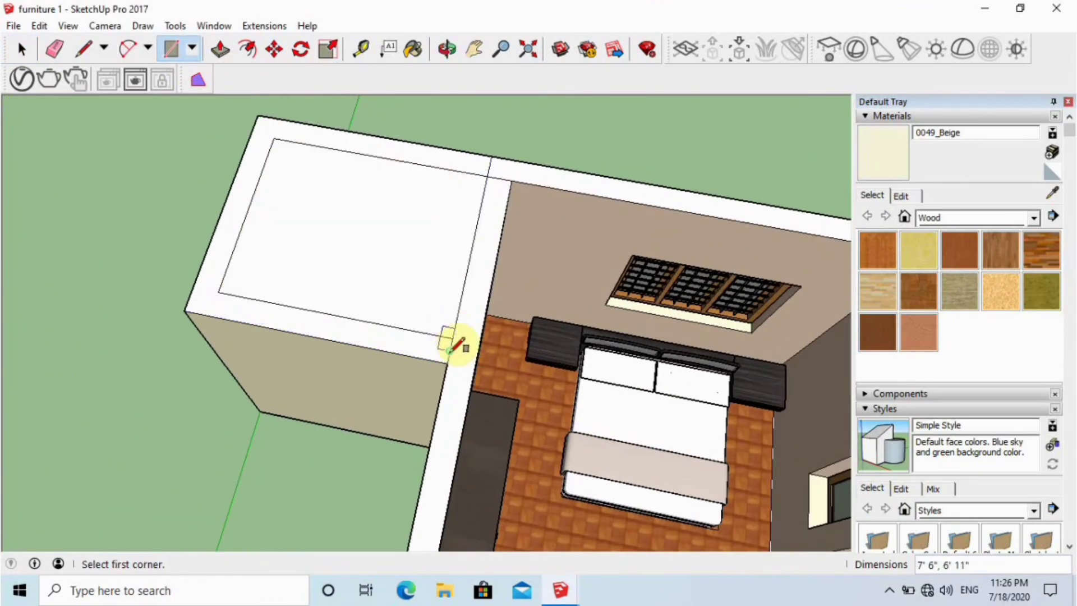
Close the bedroom's open top with rectangles drawn across its outer and inner wall-top corners
scroll(500, 154, down, 2)
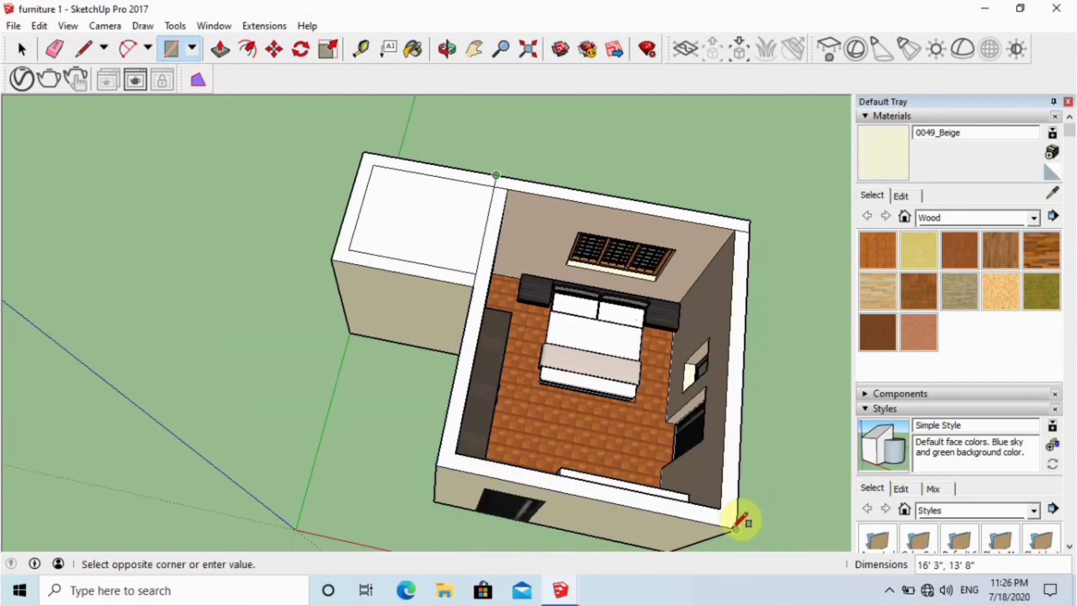
scroll(495, 175, up, 1)
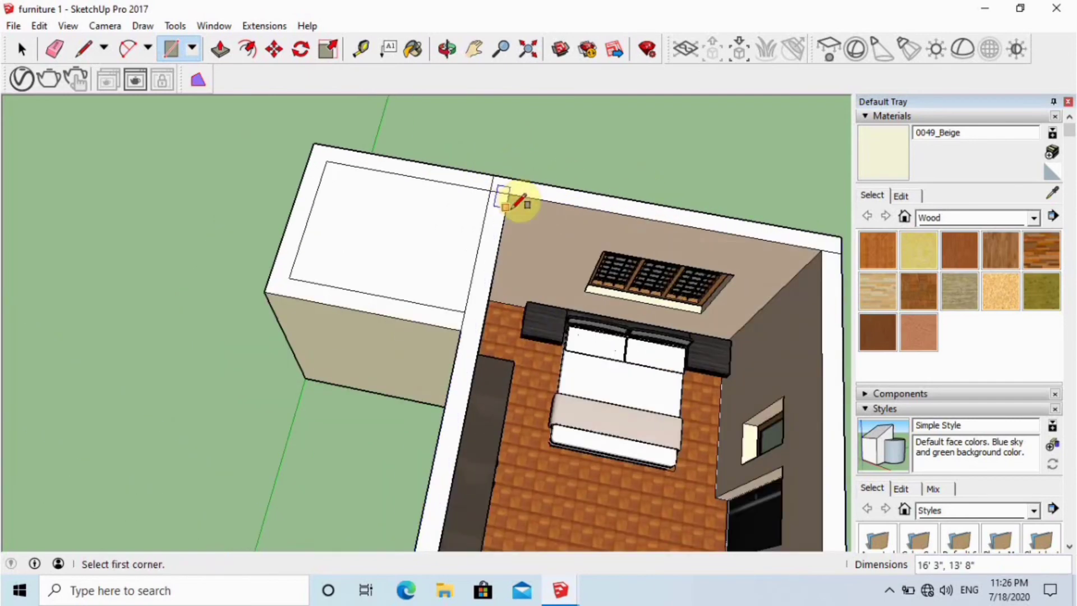
scroll(503, 195, down, 2)
scroll(534, 258, up, 3)
key(r)
click(488, 161)
scroll(489, 164, down, 2)
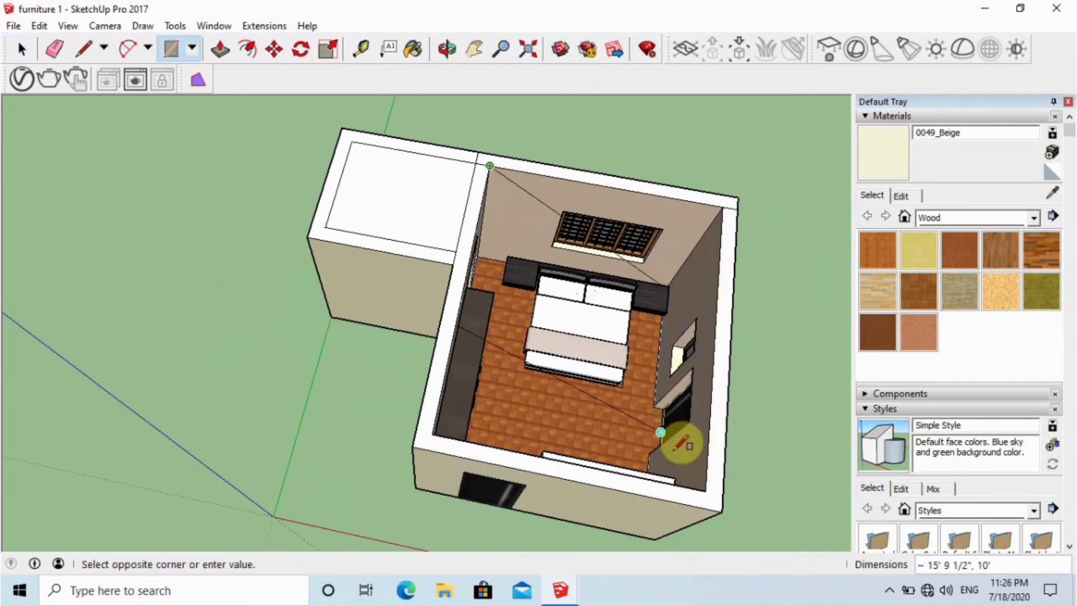
click(706, 492)
scroll(619, 448, up, 2)
key(space)
Paint the entrance wall, the adjoining bedroom side wall and the bathroom wall beside it with Color B01 from the Colors collection
middle_drag(428, 413, 470, 209)
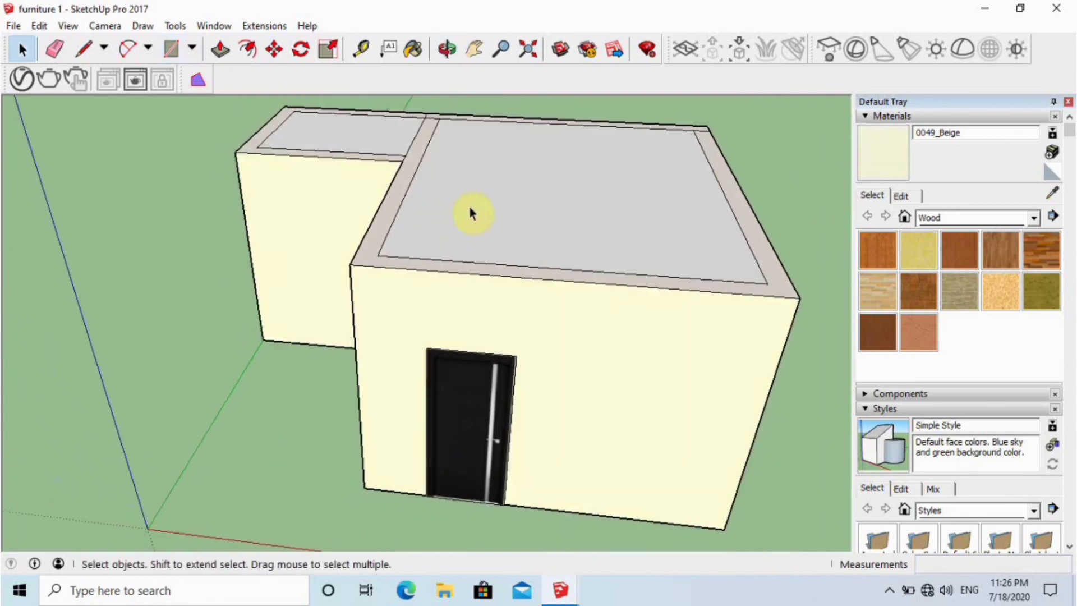
scroll(572, 308, up, 1)
click(948, 218)
click(948, 273)
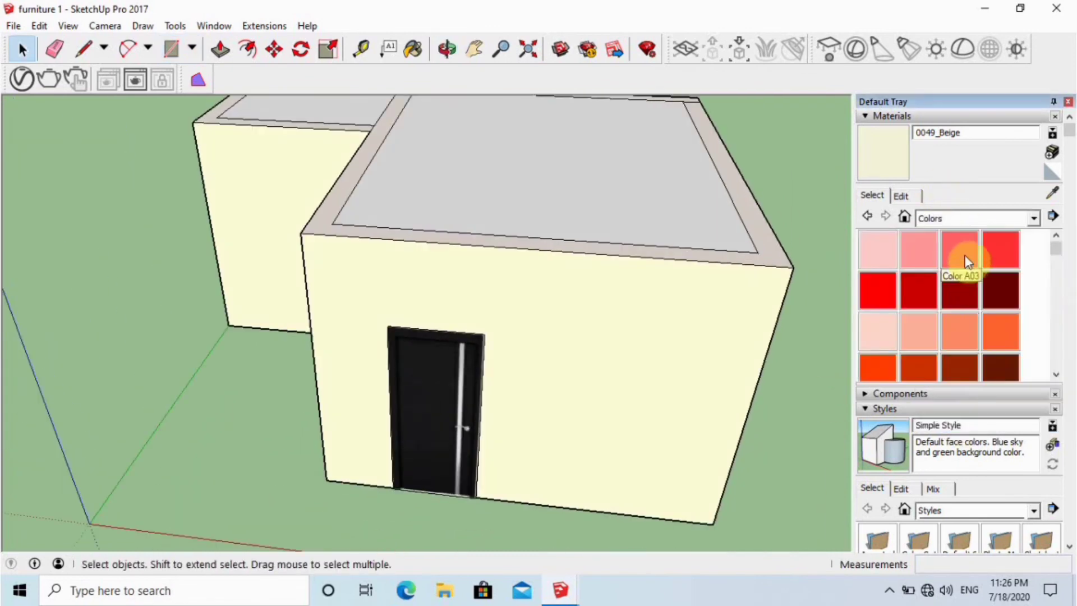
click(878, 249)
click(722, 353)
middle_drag(438, 413, 567, 298)
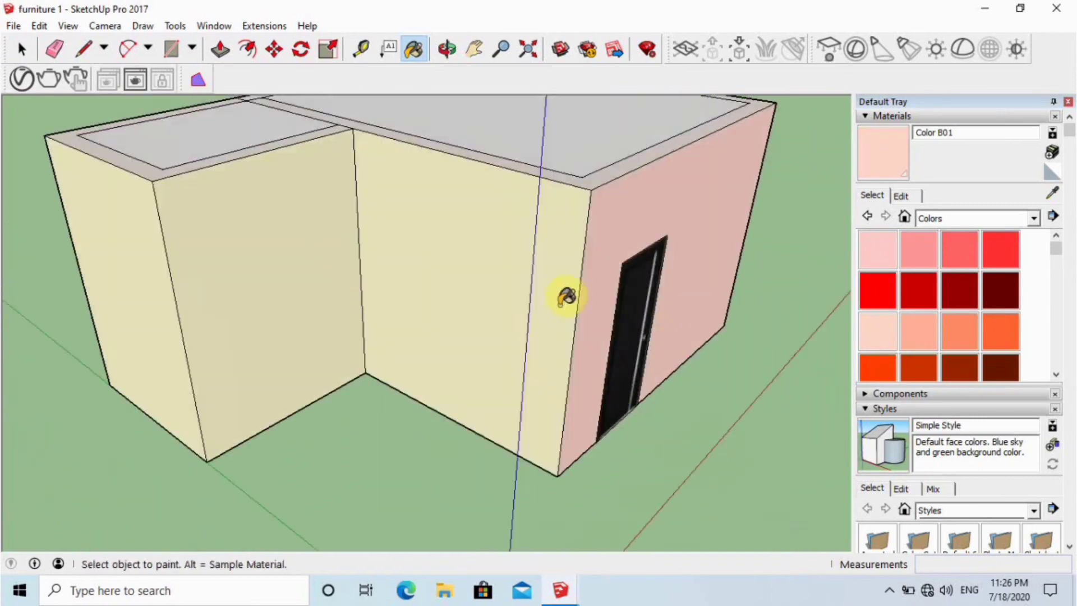
click(415, 279)
click(314, 261)
Paint the entrance wall, the adjoining bedroom side wall and the bathroom wall beside it with Color D01
scroll(930, 344, down, 2)
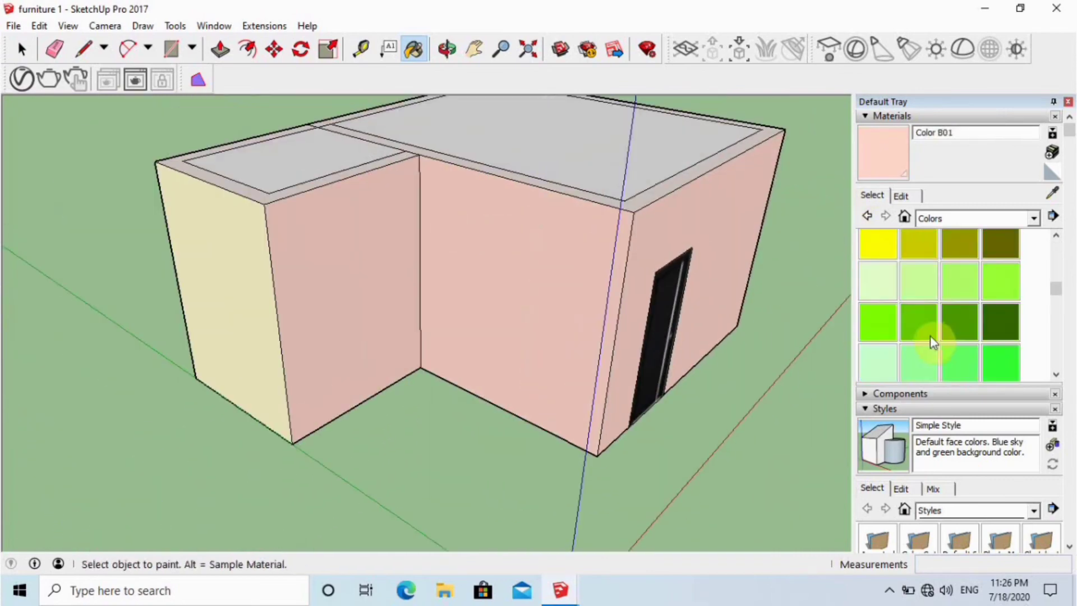
scroll(931, 314, up, 2)
click(878, 305)
click(730, 289)
click(505, 275)
click(354, 265)
Paint the remaining exterior walls and the roof faces with Color D01
mouse_move(353, 265)
middle_down()
mouse_move(330, 276)
mouse_move(577, 279)
mouse_move(413, 298)
mouse_move(361, 274)
mouse_move(477, 341)
mouse_move(327, 409)
mouse_move(414, 512)
mouse_move(419, 435)
mouse_move(600, 369)
middle_up()
scroll(327, 409, up, 3)
scroll(419, 436, down, 3)
scroll(589, 316, up, 3)
middle_drag(589, 315, 501, 432)
click(502, 433)
click(513, 368)
scroll(512, 368, down, 3)
click(284, 115)
Position the camera in front of the black entrance door and fit the whole model in view
middle_drag(394, 393, 502, 369)
scroll(503, 369, up, 2)
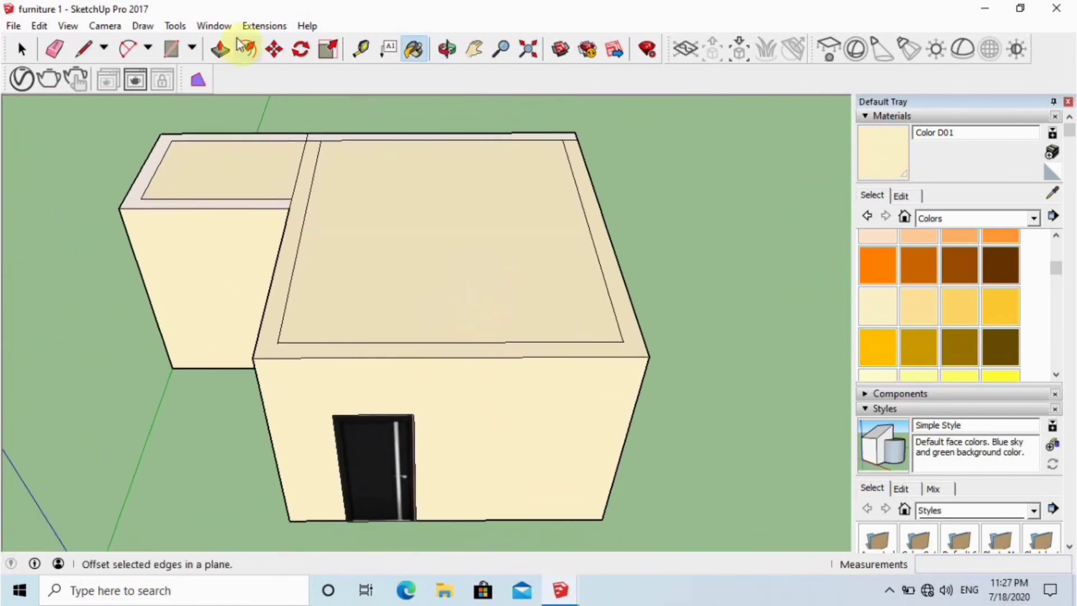
click(104, 26)
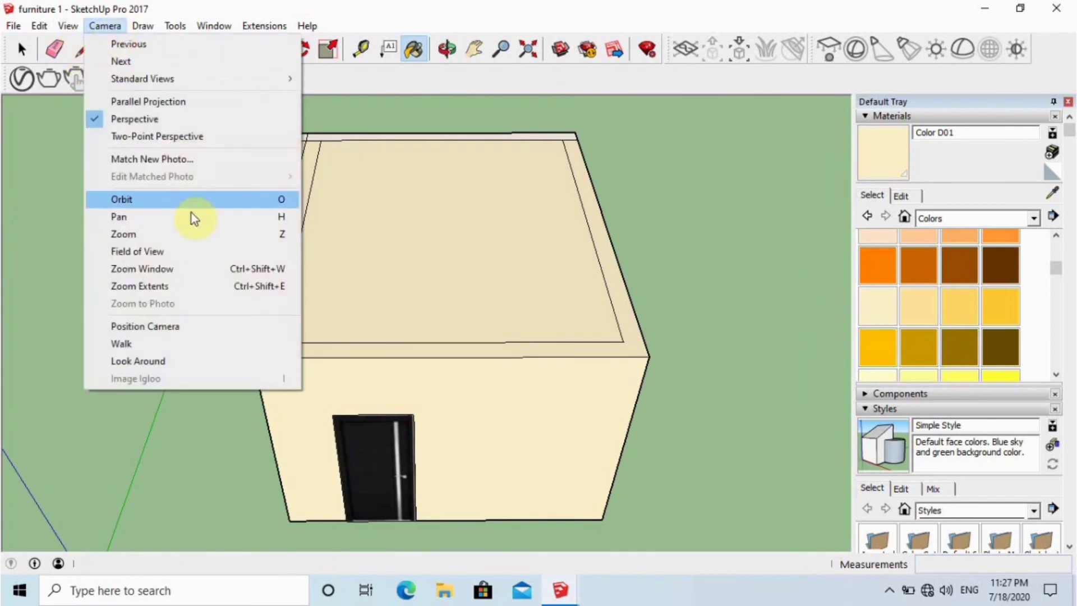
click(184, 328)
click(449, 524)
drag(439, 512, 445, 422)
click(527, 49)
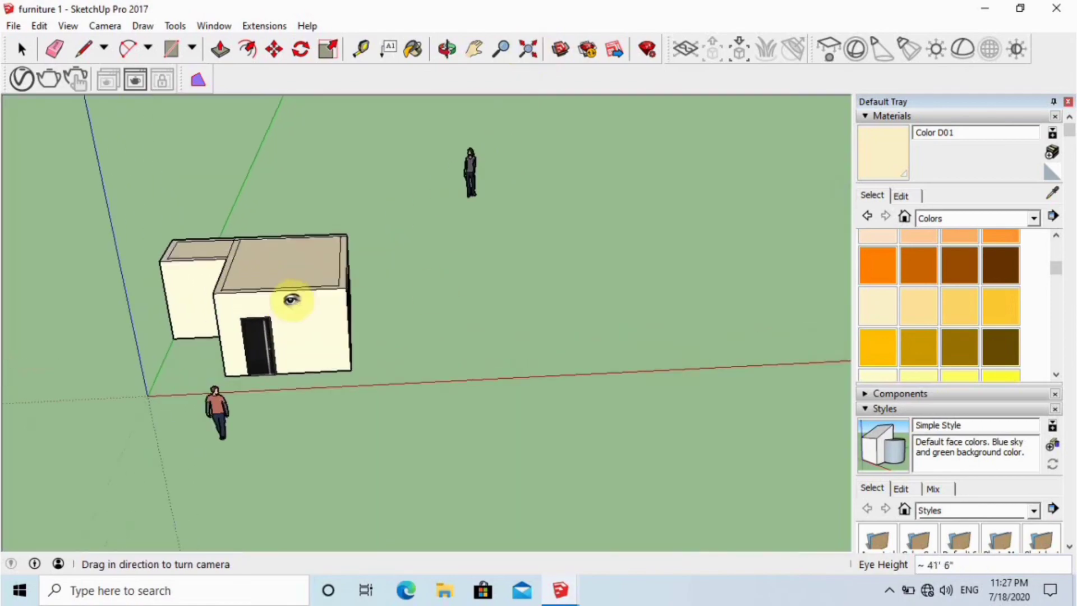
Paint the bedroom ceiling with Color D01 from inside the room
scroll(173, 400, up, 5)
scroll(173, 400, up, 5)
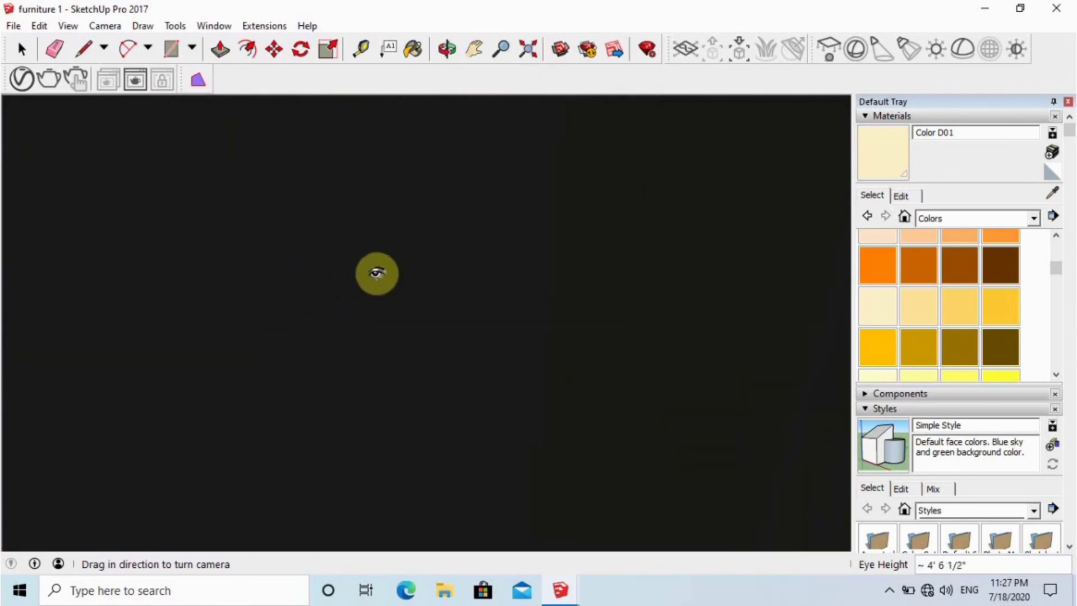
drag(377, 273, 936, 332)
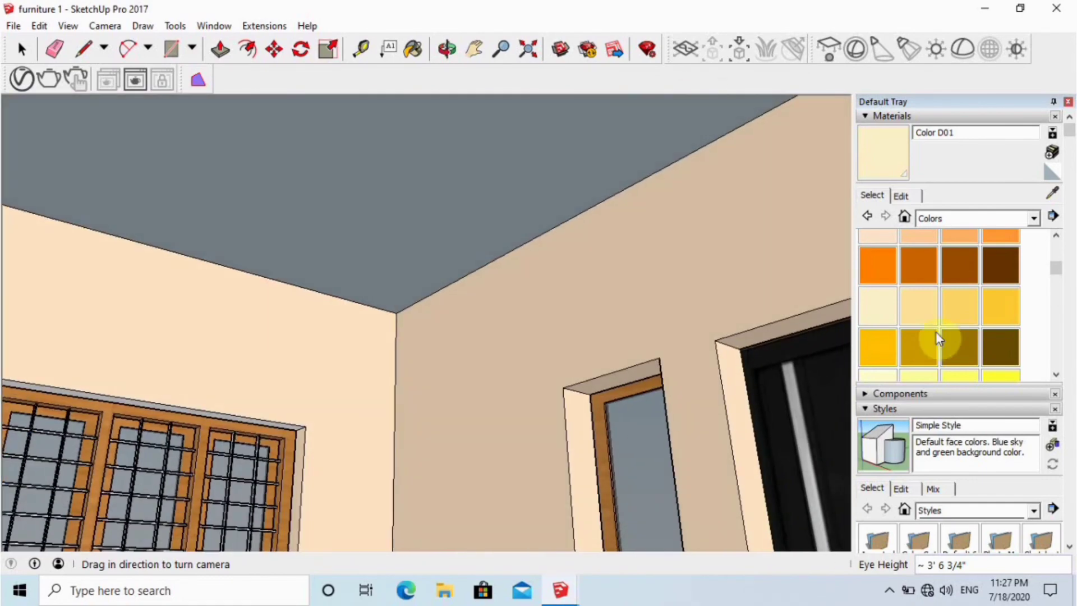
click(578, 153)
Position the camera inside the bedroom, aimed at the wall between the corner and the single narrow window
click(112, 28)
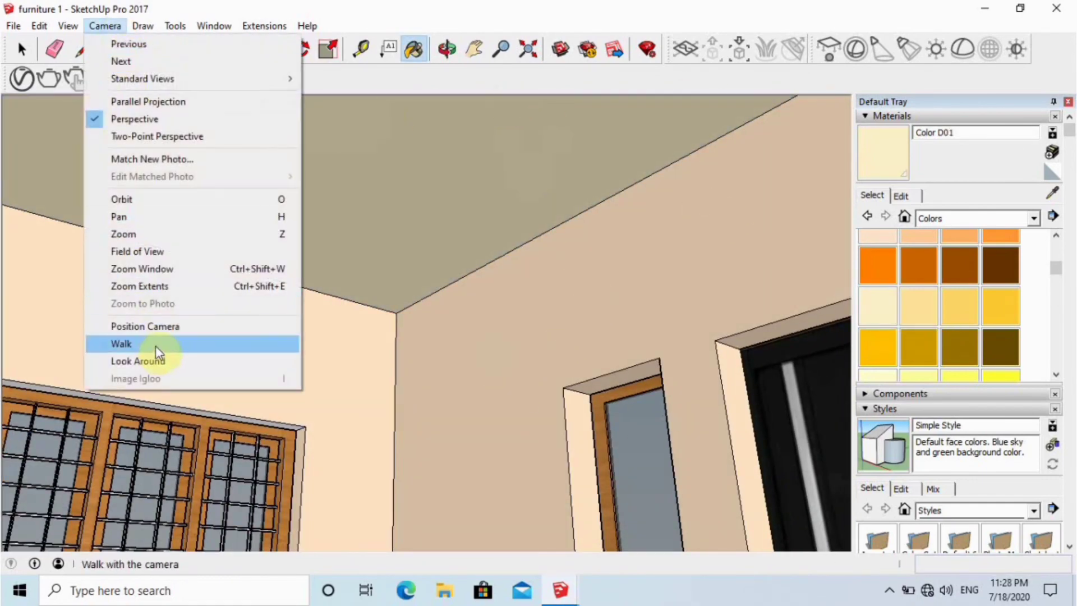
click(156, 344)
click(102, 28)
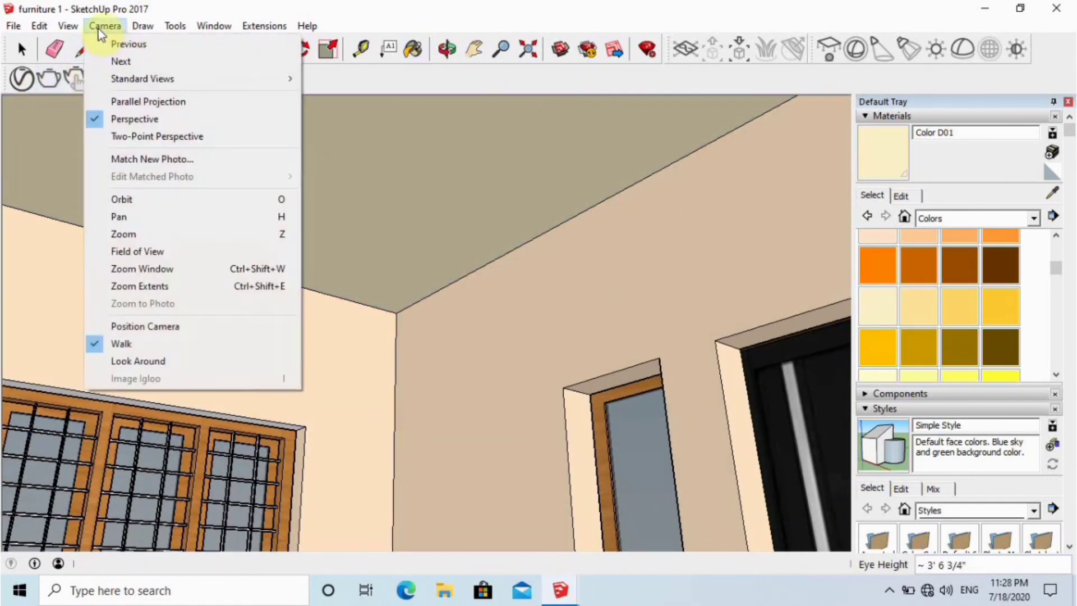
click(152, 325)
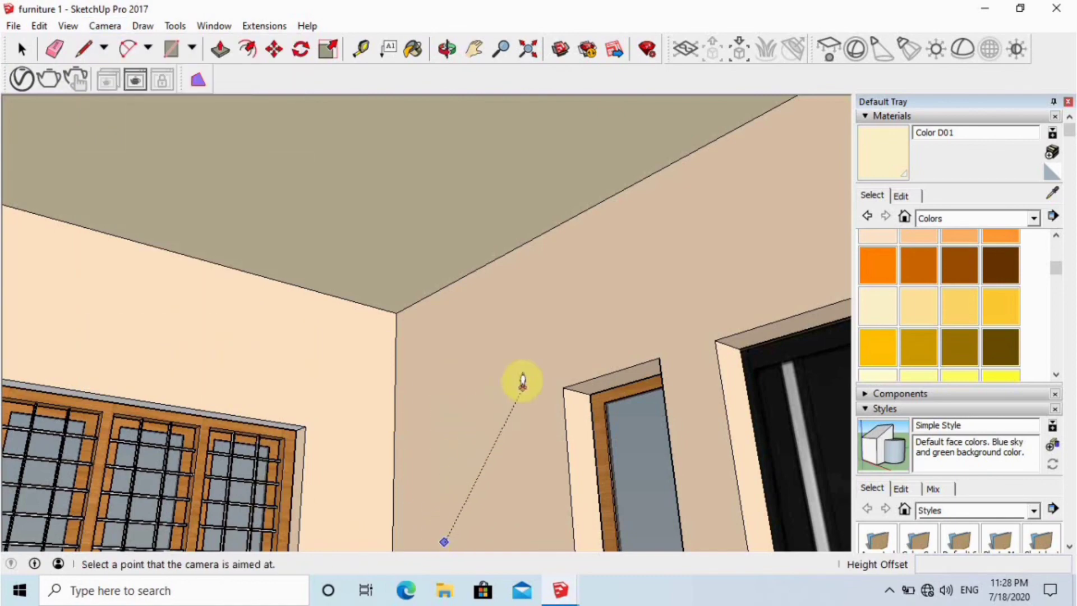
drag(523, 381, 526, 379)
Look around the interior to examine the bathroom's shower glass and vanity and the bedroom's bed, door and TV unit
scroll(623, 452, down, 1)
drag(623, 452, 827, 381)
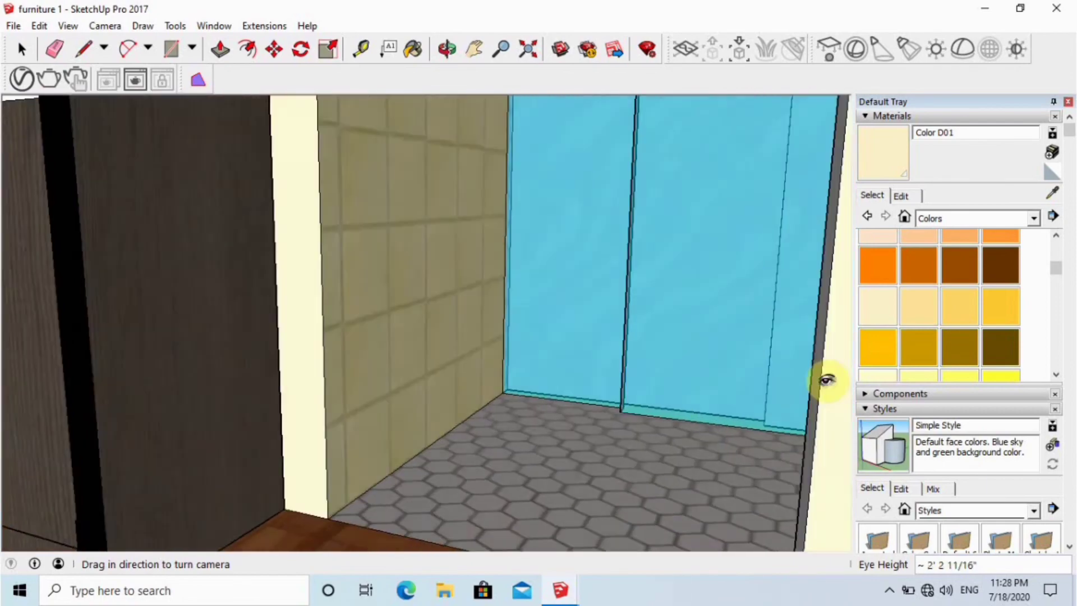
scroll(827, 380, up, 3)
drag(740, 390, 810, 386)
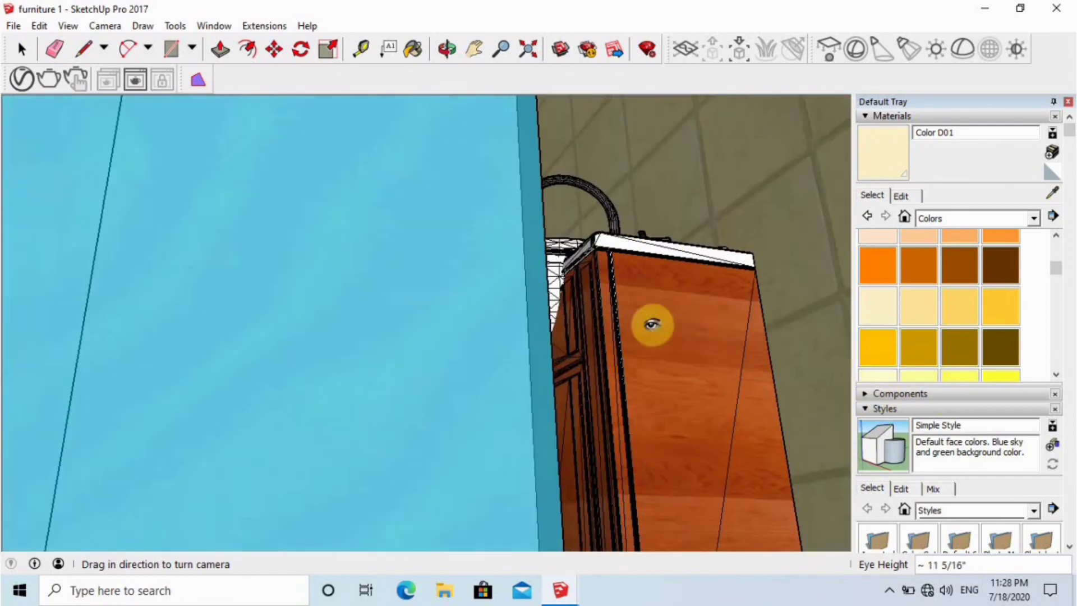
drag(709, 399, 597, 256)
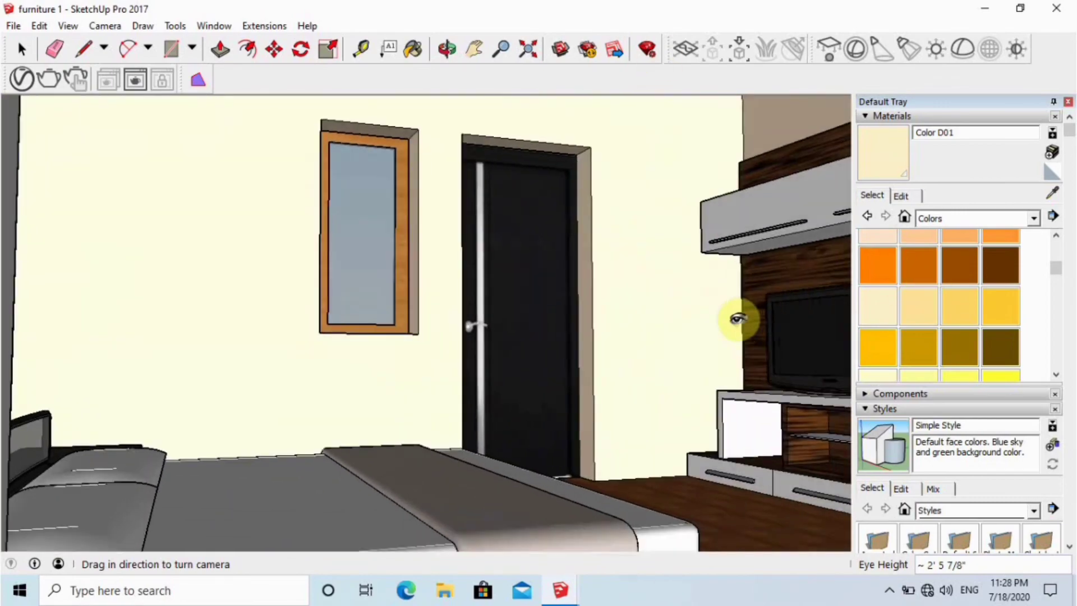